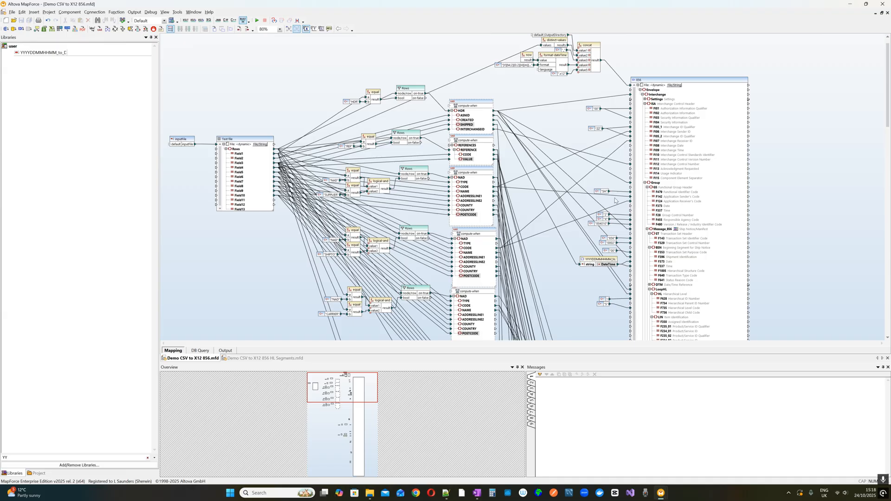
Examine the CSV to X12 856 mapping and the segments in its generated output, especially the REF and HL segments
scroll(596, 172, down, 5)
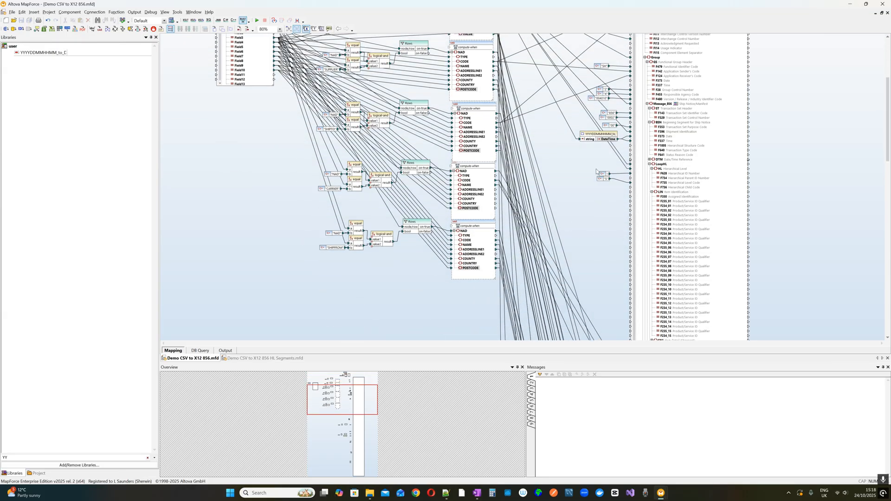
scroll(596, 172, down, 1)
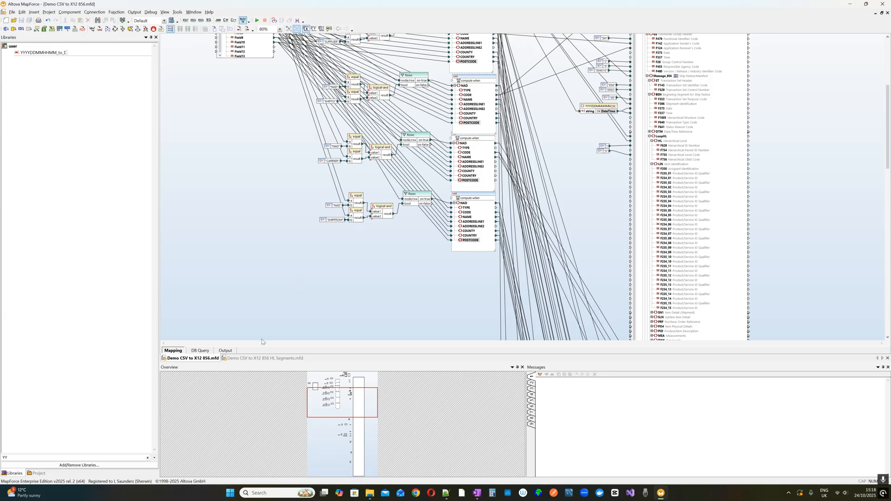
click(227, 351)
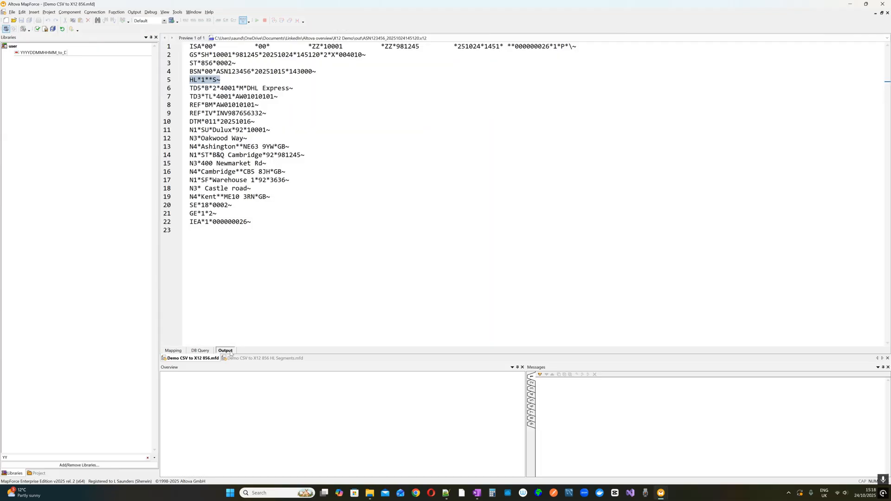
drag(205, 55, 248, 163)
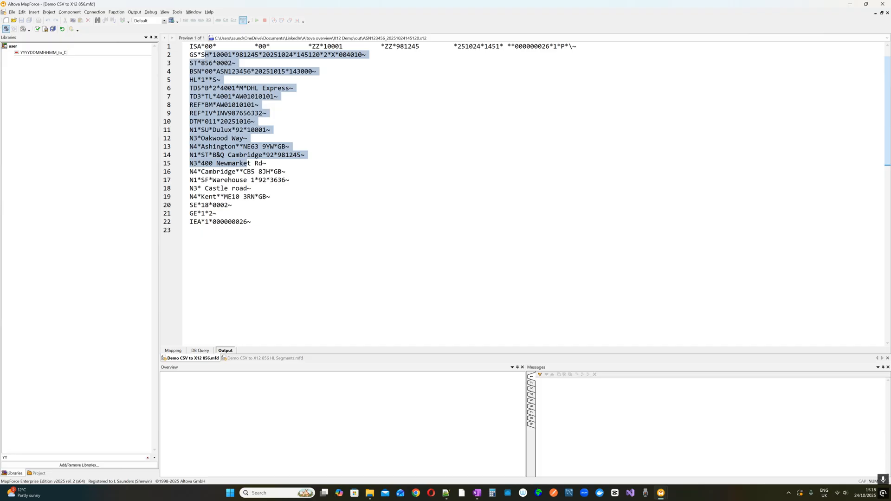
click(192, 113)
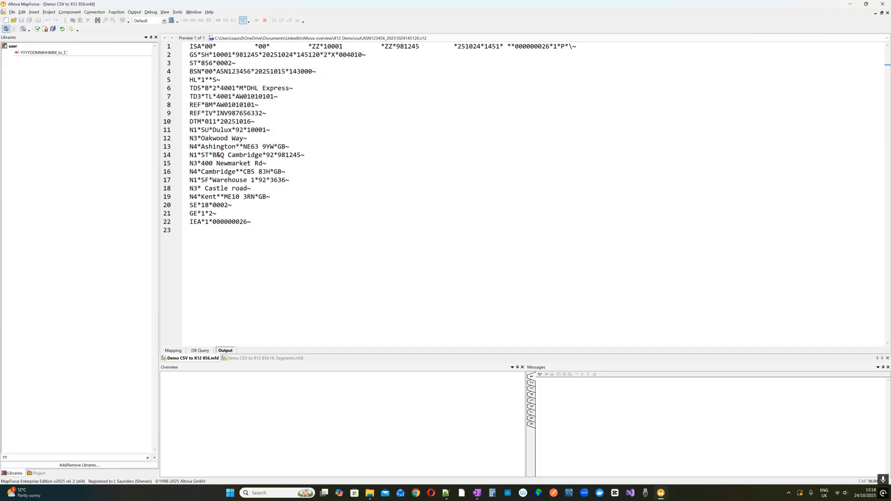
drag(190, 46, 271, 197)
click(255, 147)
drag(190, 105, 267, 114)
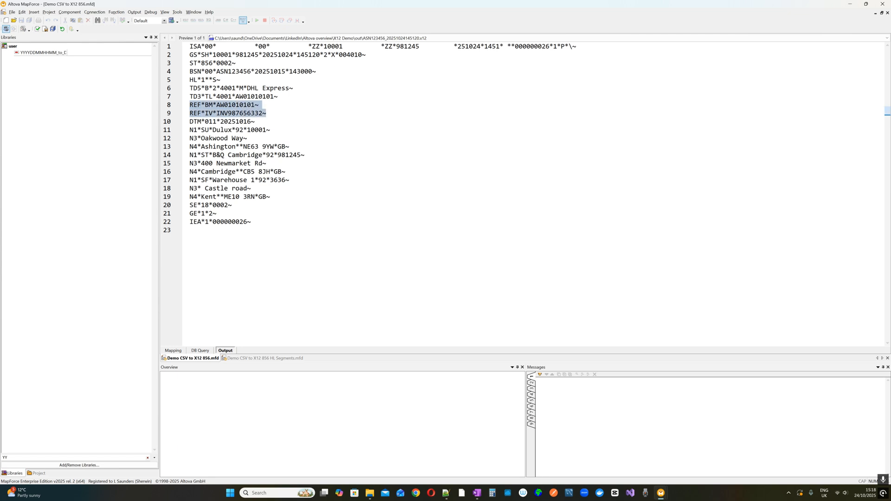
drag(189, 80, 232, 205)
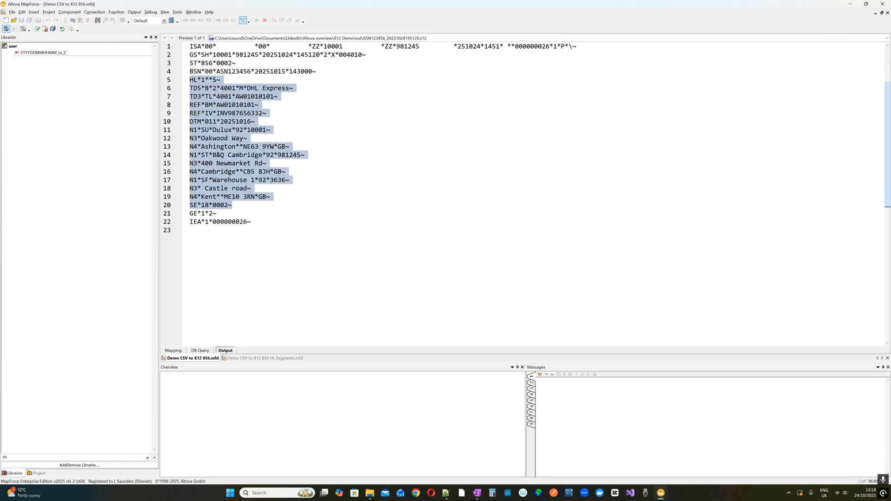
click(174, 351)
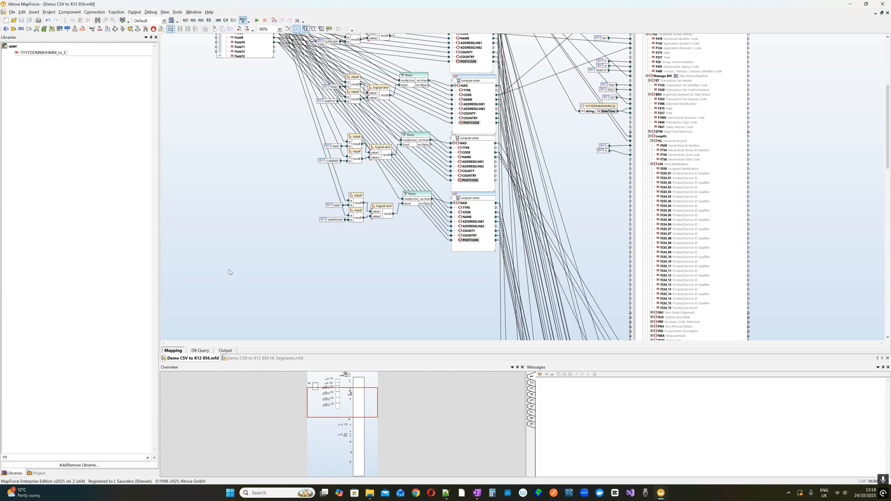
Review the sample CSV rows in the Text file component's settings
scroll(229, 270, up, 5)
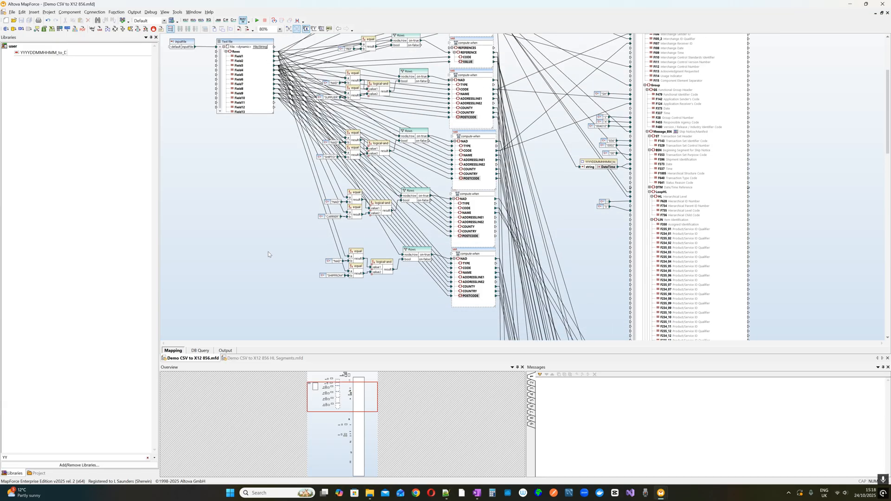
double_click(241, 57)
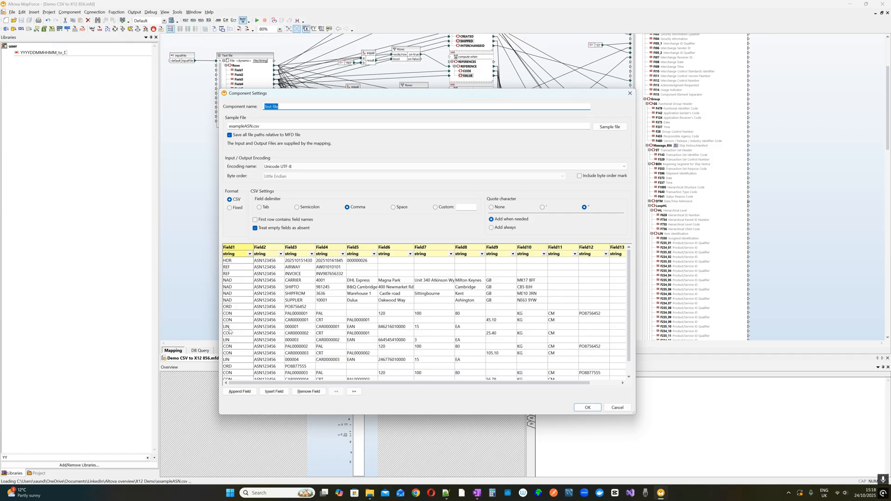
click(630, 93)
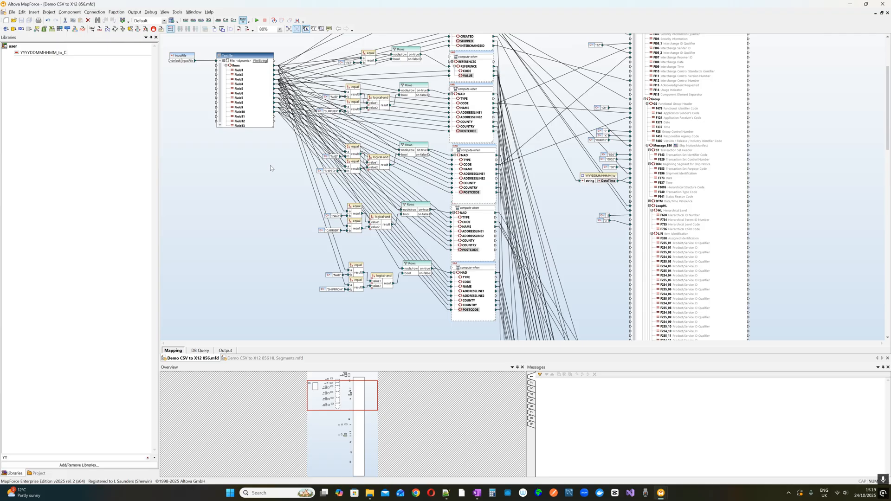
Copy the inputFile and Text file components into the Demo CSV to X12 856 HL Segments.mfd mapping and place them near the canvas's upper edge
drag(170, 45, 274, 151)
scroll(271, 167, up, 3)
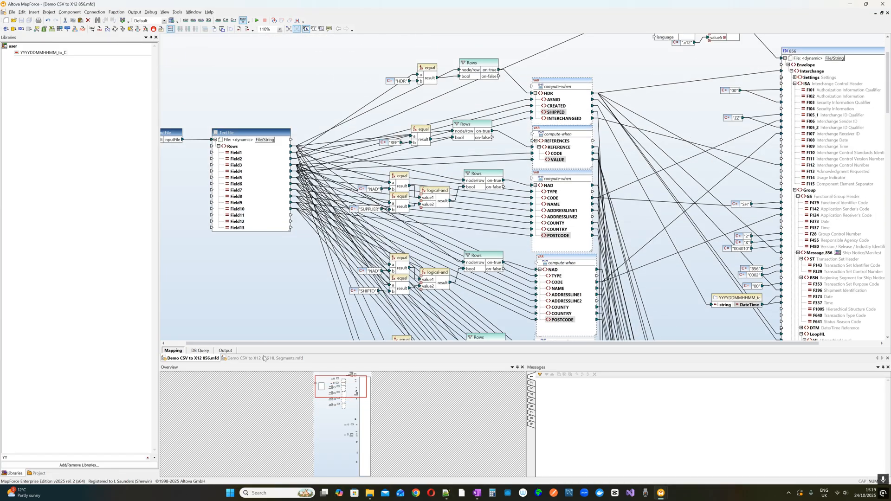
click(265, 358)
right_click(277, 141)
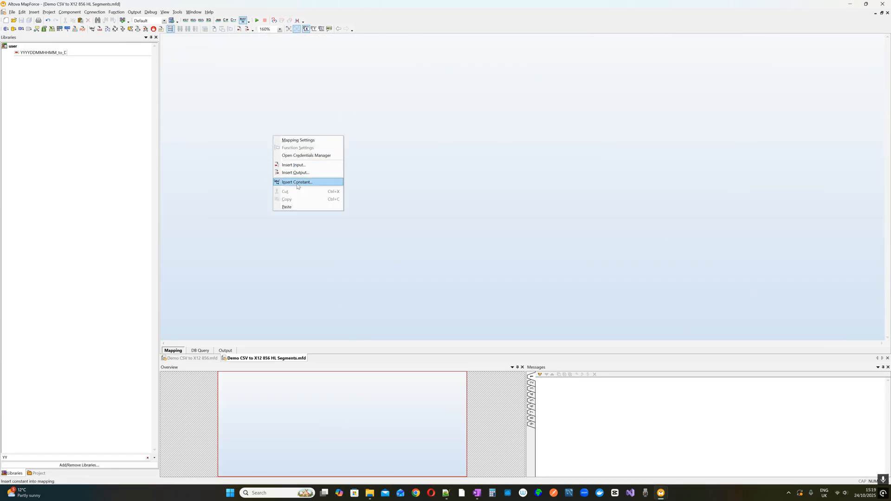
click(298, 207)
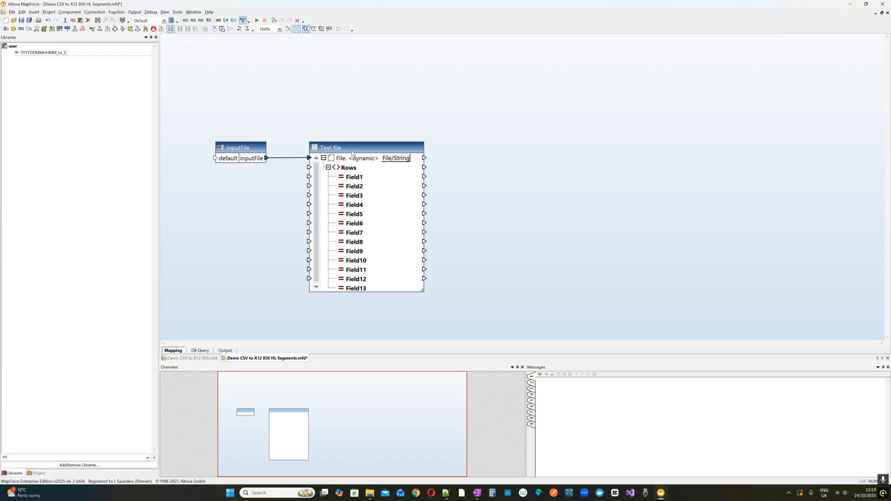
drag(354, 149, 337, 75)
ctrl+scroll(341, 168, down, 5)
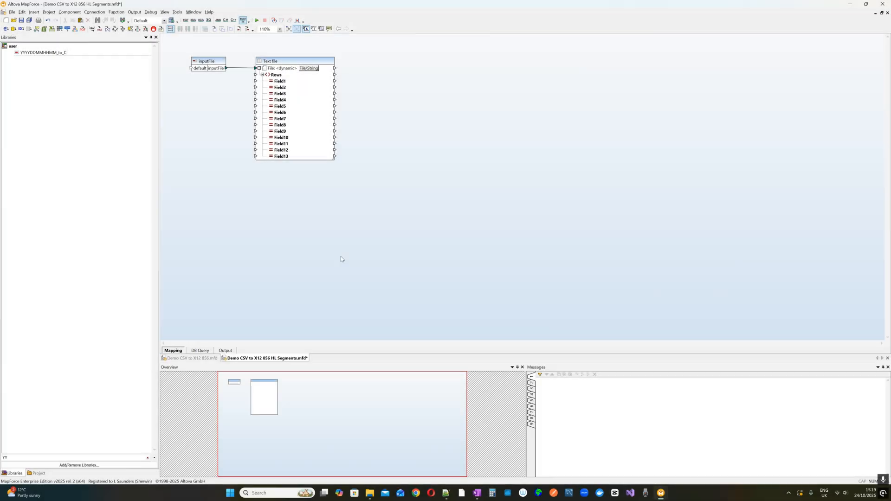
Open the copied Text file component's settings and switch to Notepad++ to read the HL hierarchy list alongside the sample rows
double_click(293, 62)
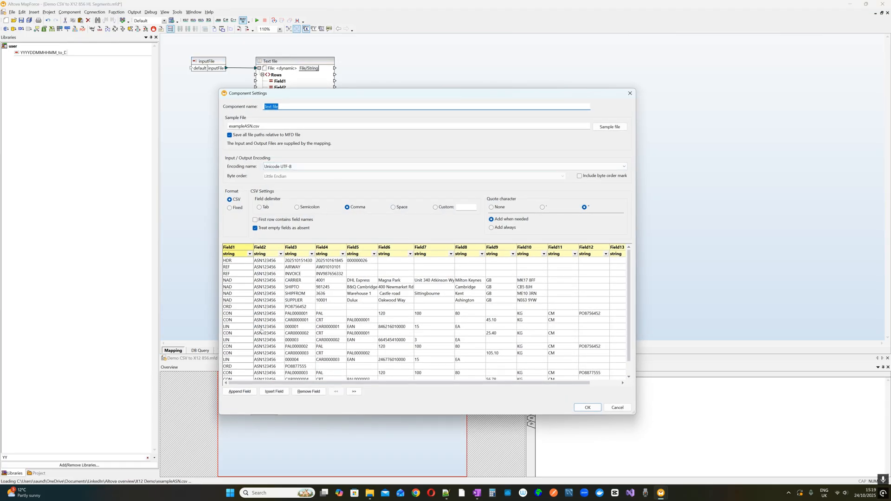
click(238, 310)
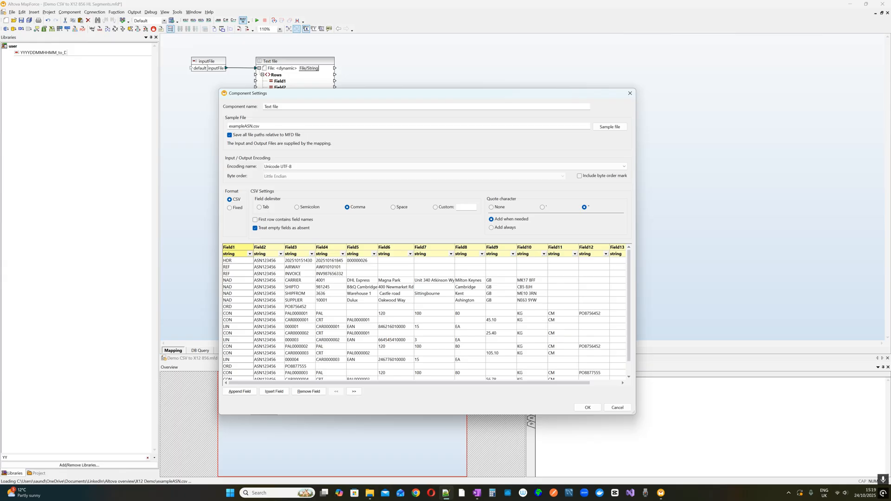
key(alt+Tab)
key(Down)
key(Down)
key(Down)
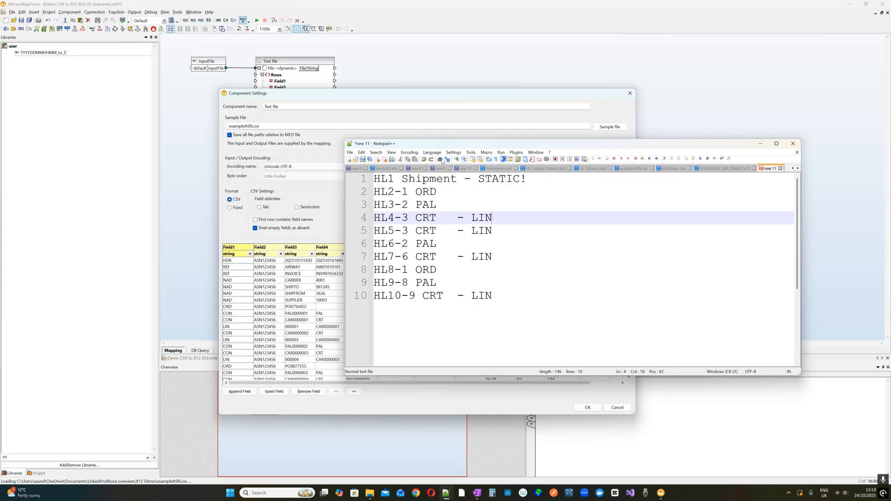
key(Up)
key(Up)
key(Up)
key(Down)
key(Down)
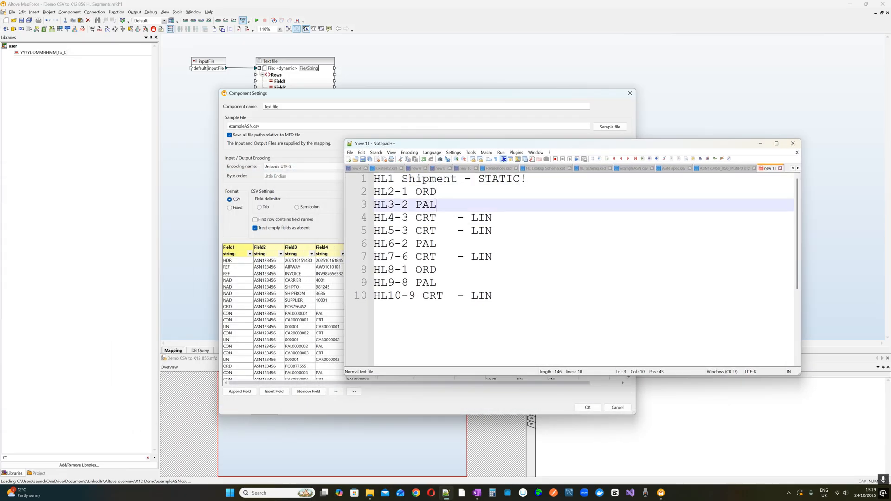
Delete the "HL1 Shipment - STATIC!" line from the HL hierarchy list
key(Up)
key(Up)
key(End)
key(shift+Home)
key(Delete)
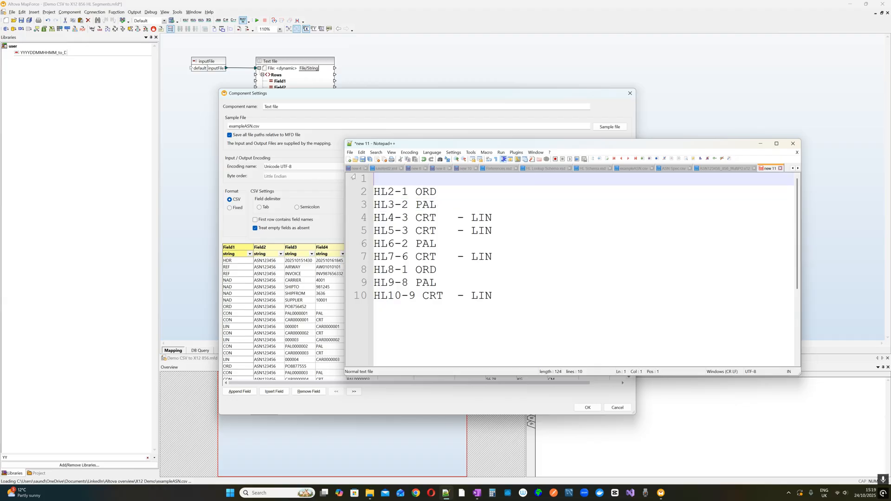
key(Delete)
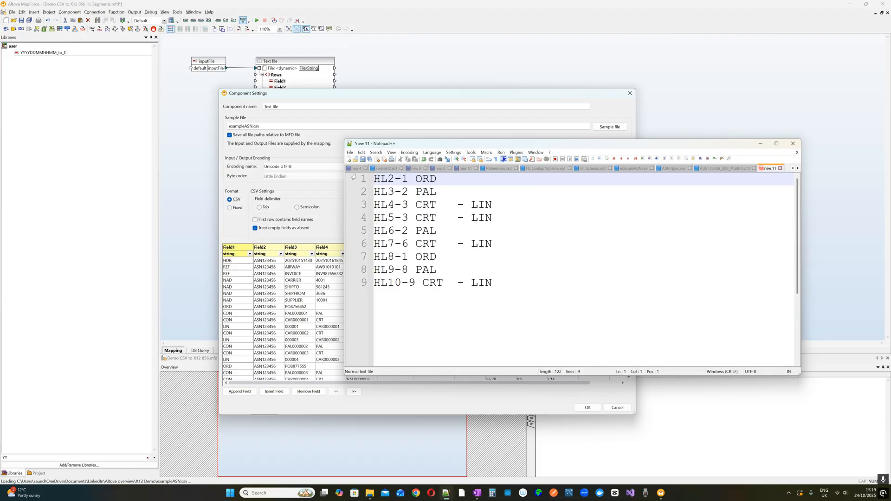
Move the Notepad++ window clear of the first CSV columns and read through the HL lines from HL2-1 ORD to HL10-9 CRT
drag(424, 148, 465, 188)
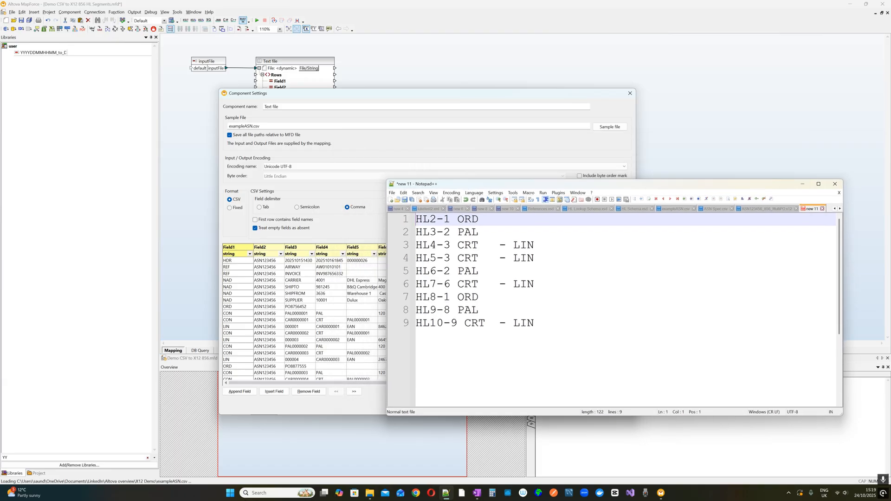
key(shift+Down)
key(shift+Down)
key(shift+Down)
key(shift+Down)
key(shift+Down)
key(shift+Down)
key(shift+Down)
key(shift+Down)
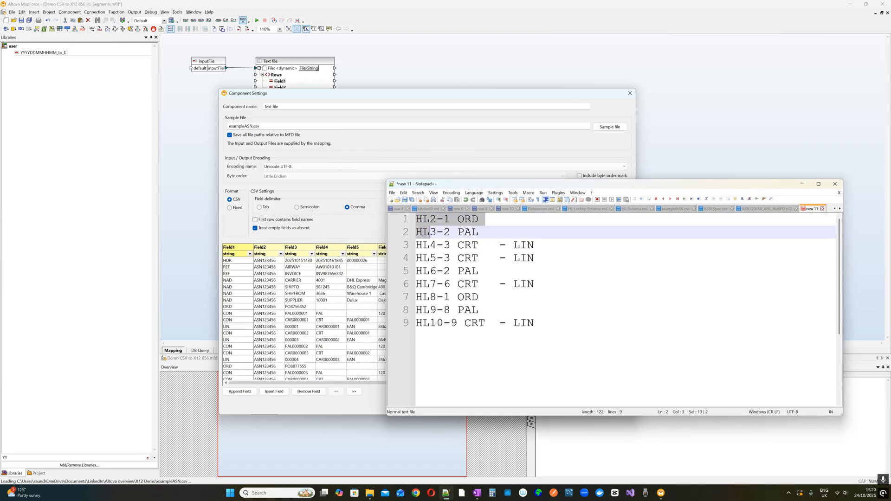
key(shift+End)
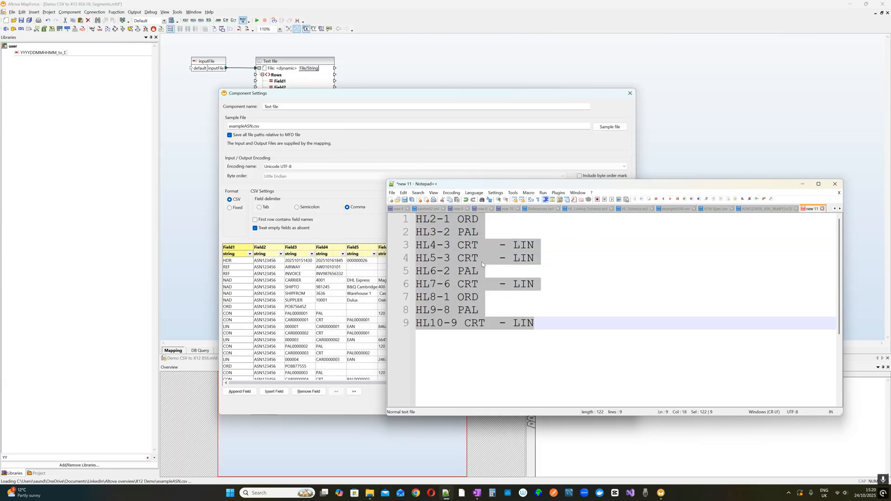
click(440, 221)
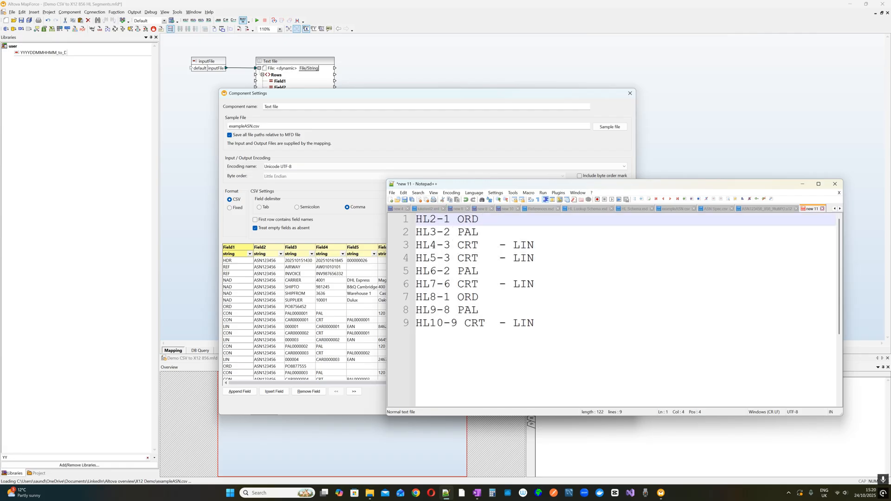
key(Down)
key(Down)
key(Up)
key(Up)
key(Down)
key(Down)
key(Down)
key(Down)
key(Down)
key(Down)
key(Down)
key(Down)
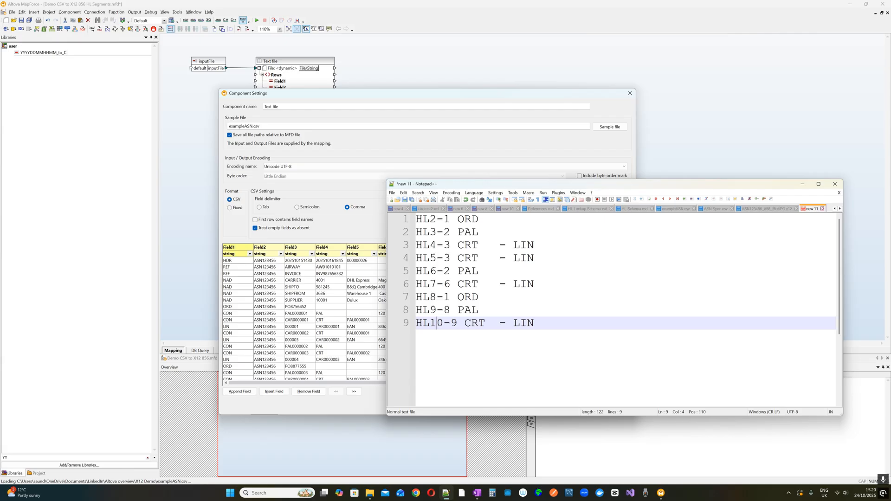
Append "- Count of children 2" to the HL3-2 PAL line
drag(451, 233, 445, 233)
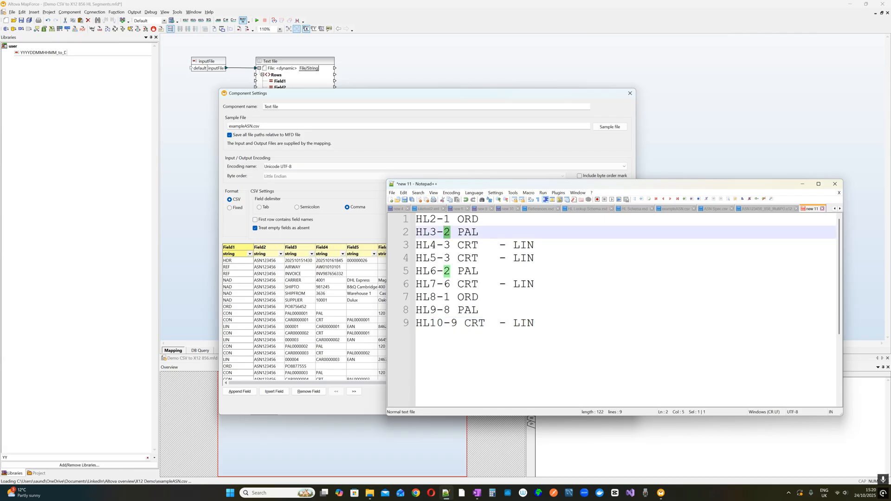
click(479, 233)
text(- Count of ch)
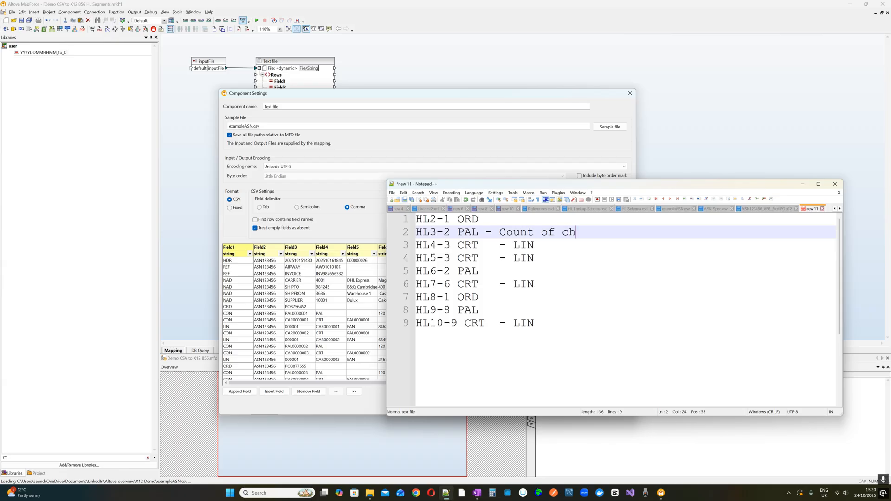
text(ildren)
mouse_move(424, 233)
mouse_down()
mouse_move(583, 232)
mouse_move(425, 235)
mouse_move(444, 232)
mouse_move(416, 219)
mouse_up()
click(443, 232)
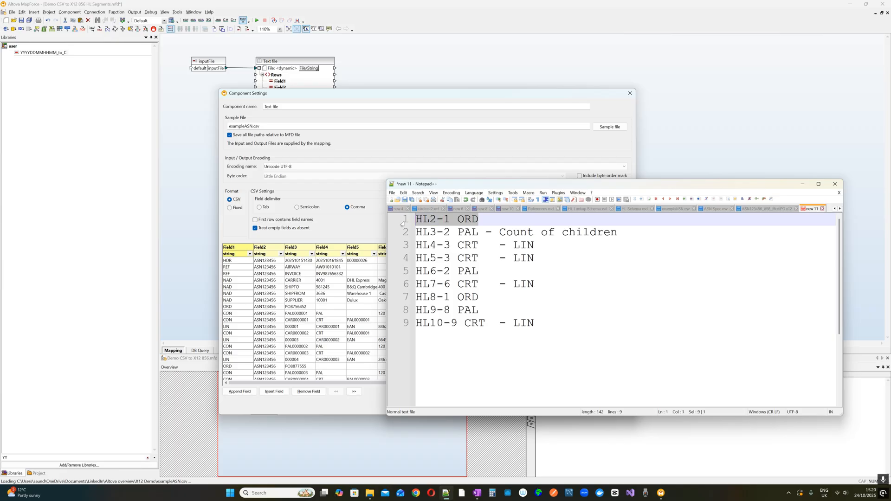
drag(618, 232, 590, 232)
key(shift+Left)
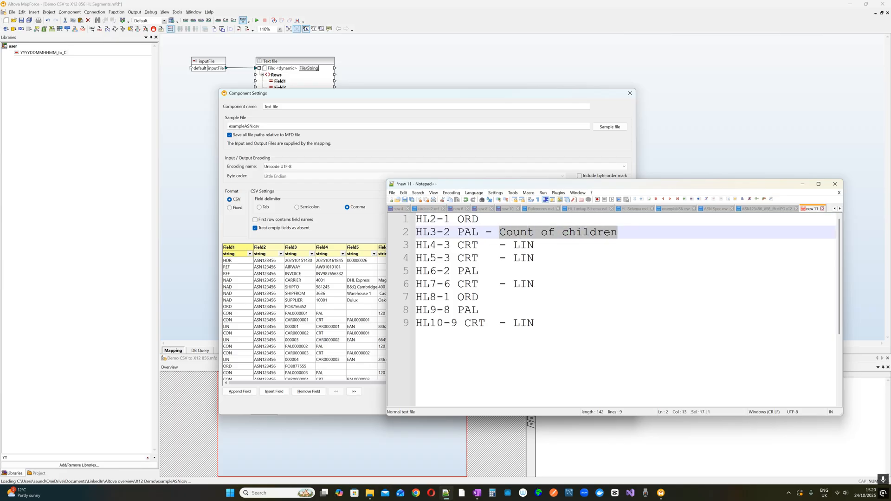
key(Right)
text(2)
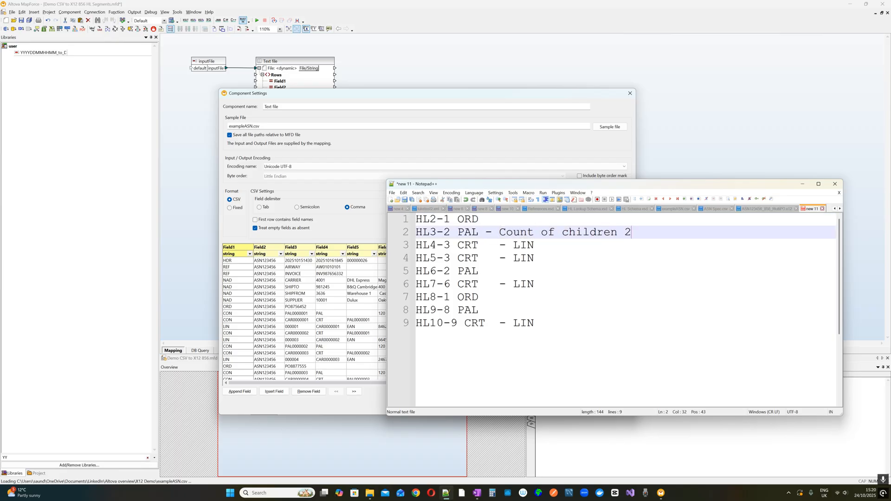
Review the CRT lines under the first pallet and the whole HL list, and move the Notepad++ window off the component settings
key(Right)
key(shift+Down)
key(shift+Down)
key(shift+End)
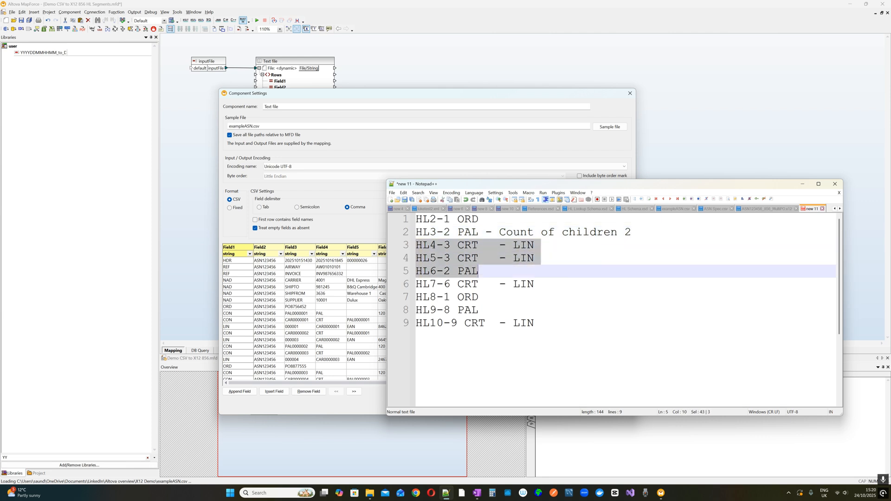
click(534, 258)
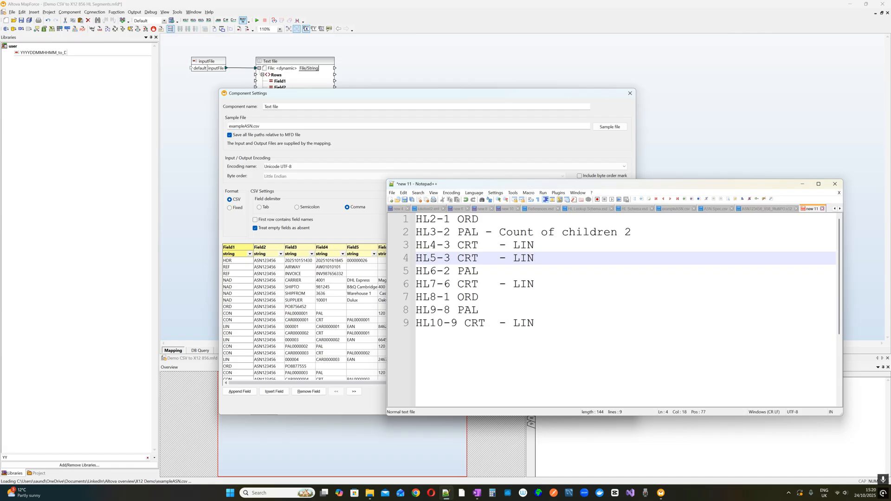
drag(417, 219, 481, 310)
click(535, 323)
drag(535, 323, 425, 220)
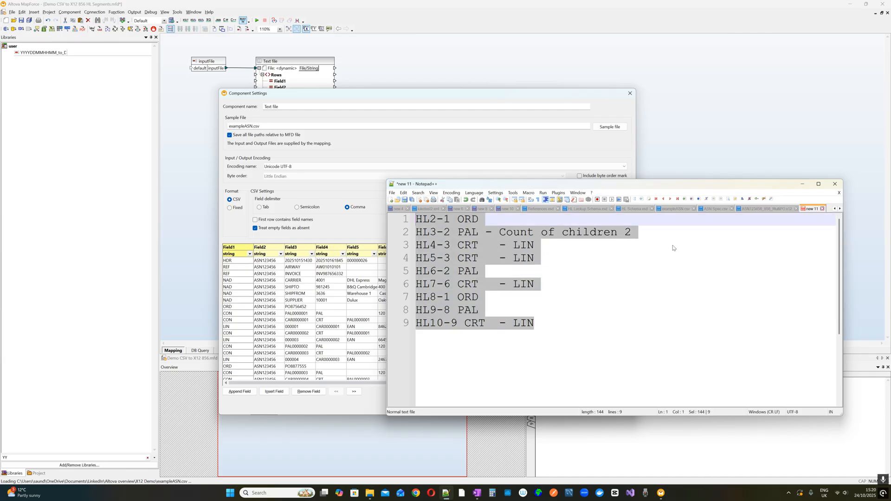
drag(646, 185, 0, 111)
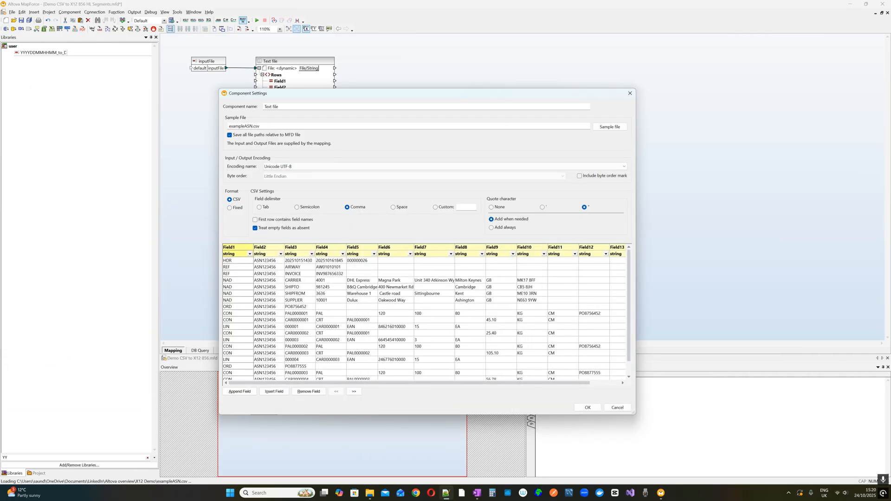
Close the text file's component settings and examine the HL loop in the Demo CSV to X12 856.mfd mapping
key(alt+Tab)
click(630, 93)
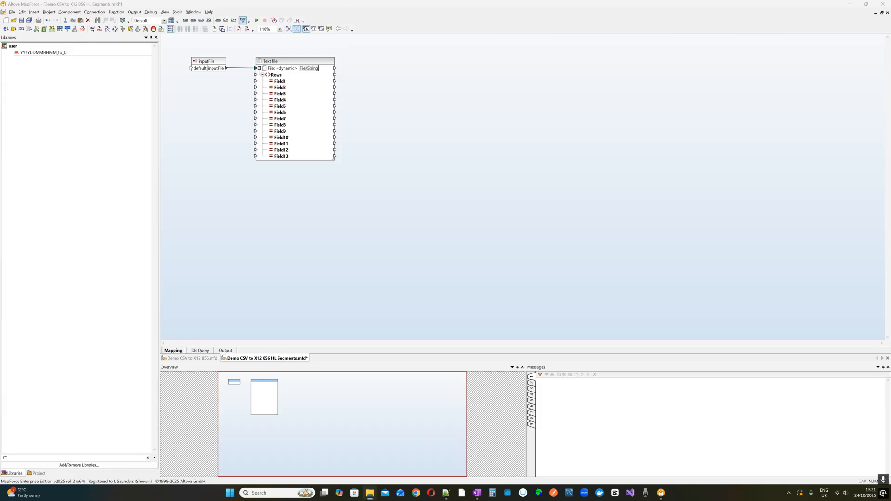
click(212, 358)
scroll(759, 245, down, 2)
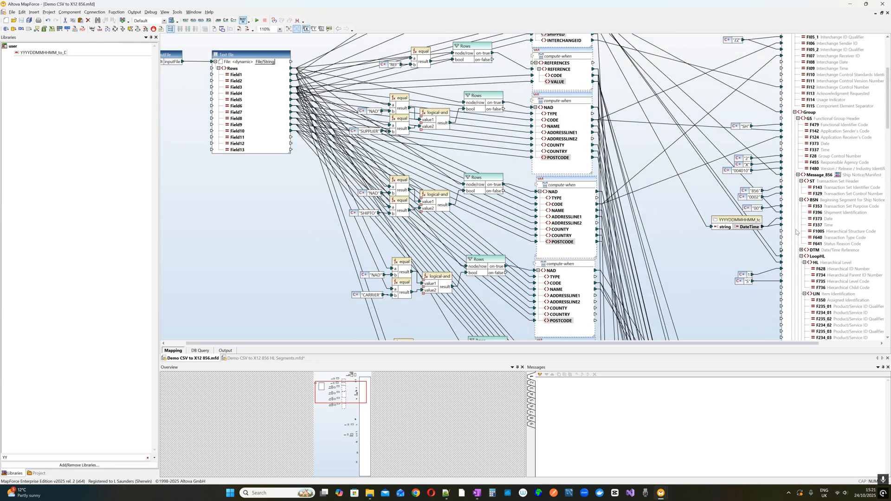
scroll(796, 230, up, 2)
click(254, 358)
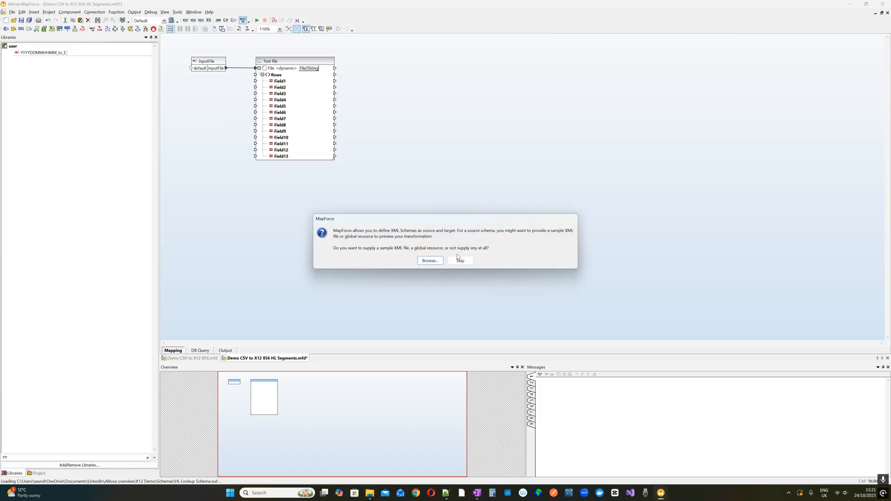
Add the HL Lookup Schema component without a sample file and expand and enlarge it to show all ORDER, PALLET and CARTON fields
click(459, 260)
drag(415, 62, 467, 76)
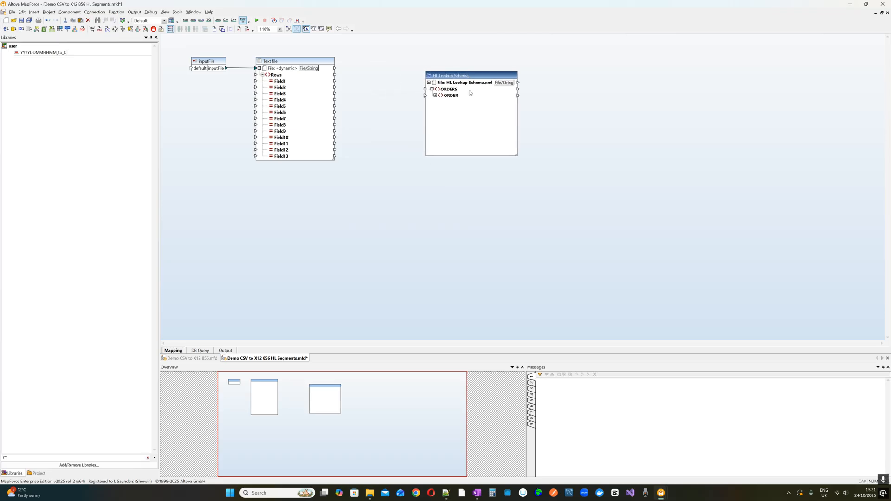
click(435, 95)
drag(515, 155, 581, 214)
click(438, 120)
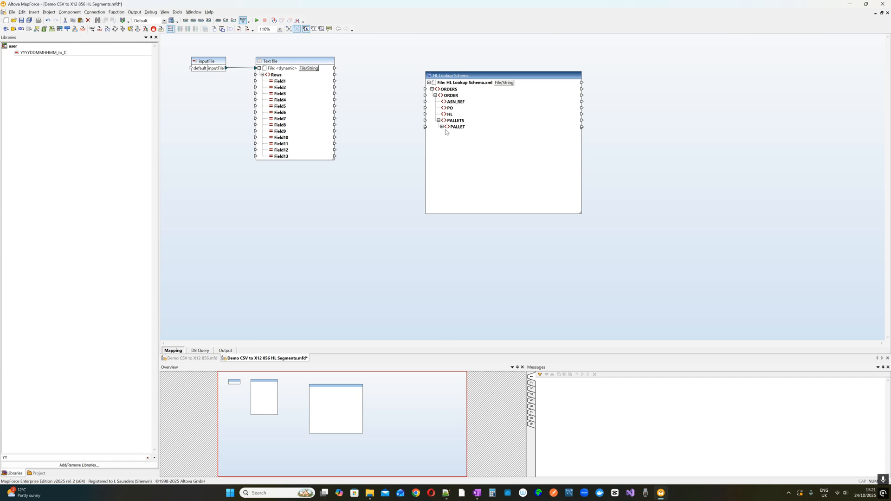
click(441, 127)
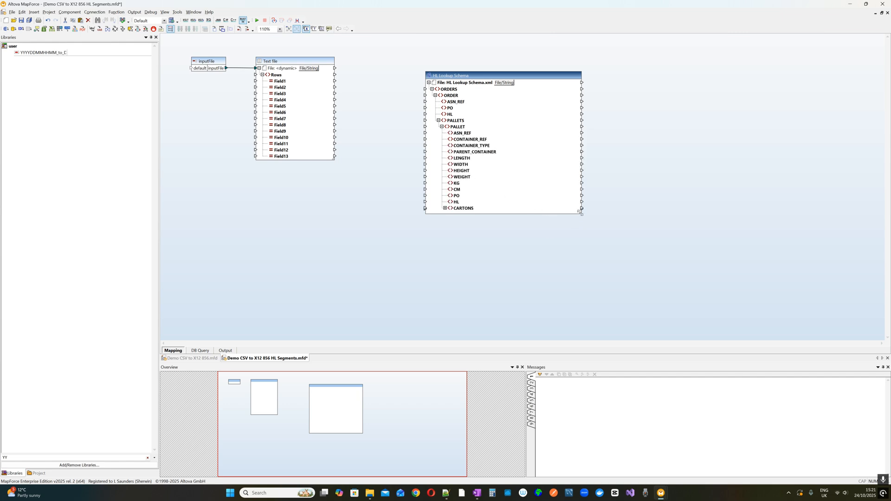
drag(581, 214, 616, 255)
click(444, 208)
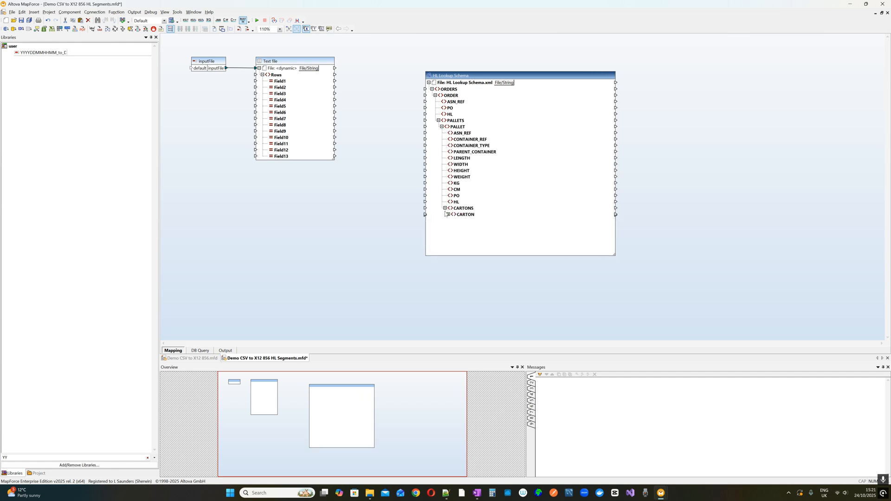
click(448, 215)
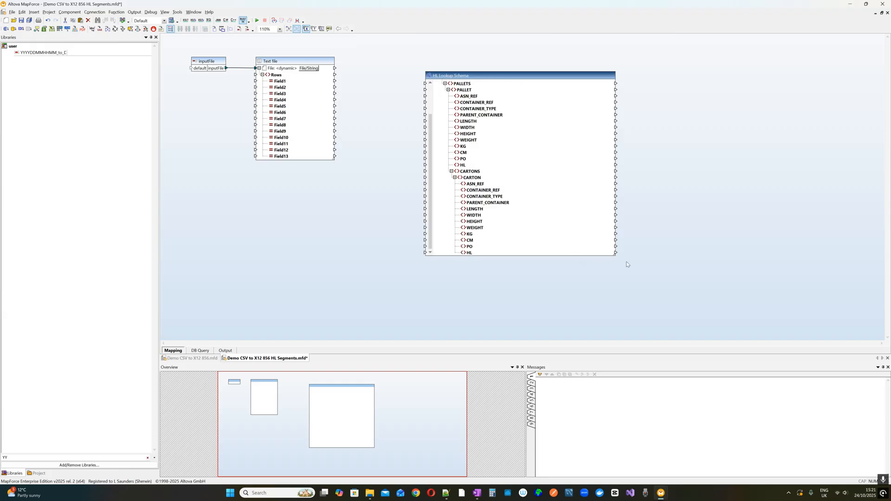
drag(616, 257, 651, 309)
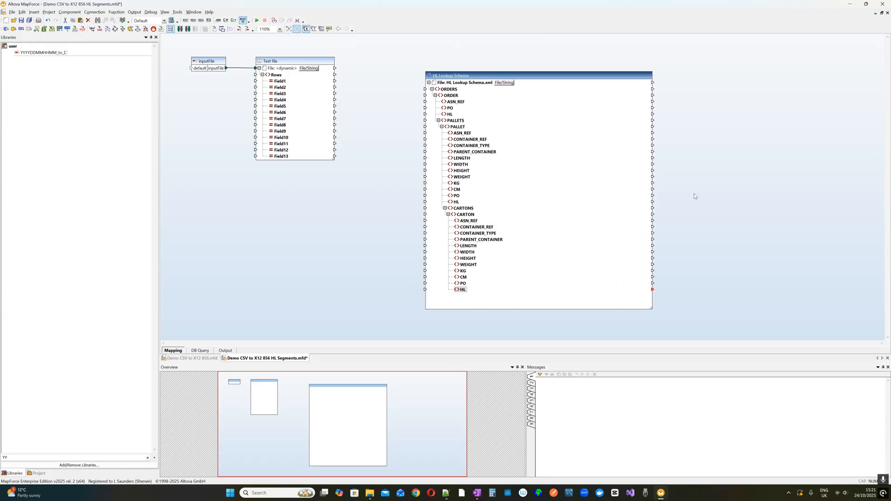
Compare the ORDER fields of the lookup schema with the ORD and PAL lines of the HL list in Notepad++
click(459, 102)
click(453, 113)
key(alt+Tab)
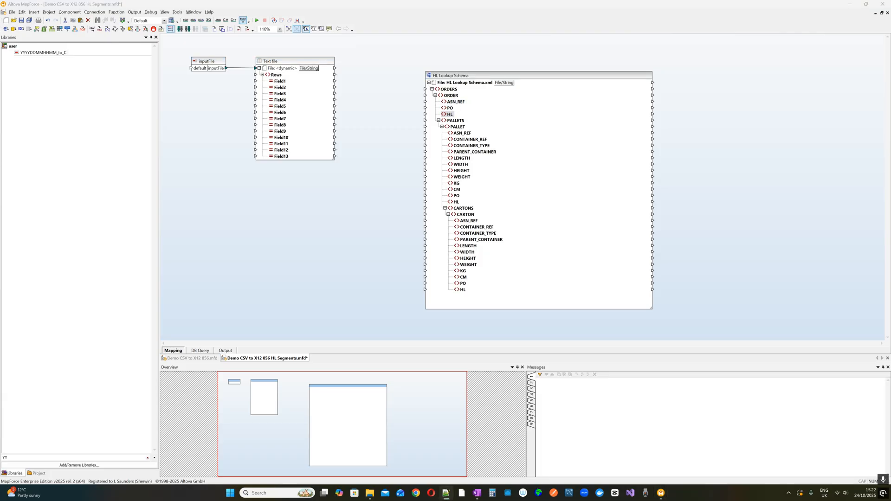
drag(0, 204, 665, 137)
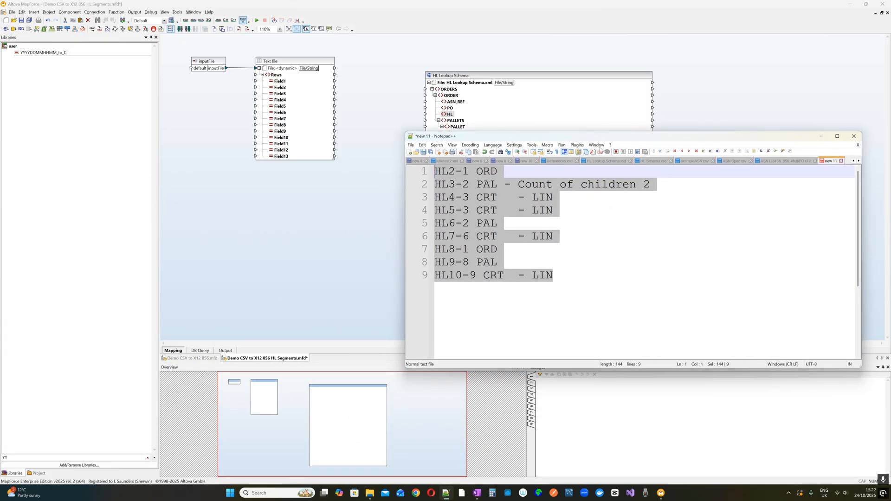
click(473, 183)
click(455, 172)
key(shift+Left)
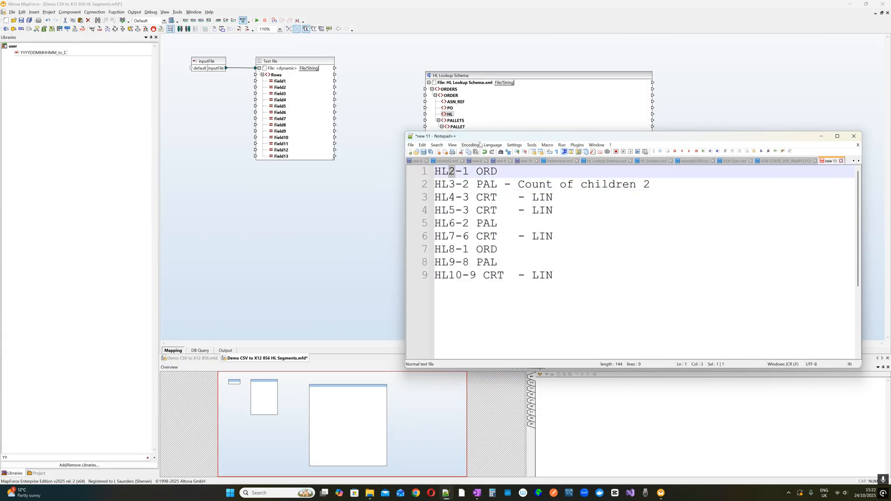
drag(481, 138, 352, 193)
drag(306, 240, 521, 240)
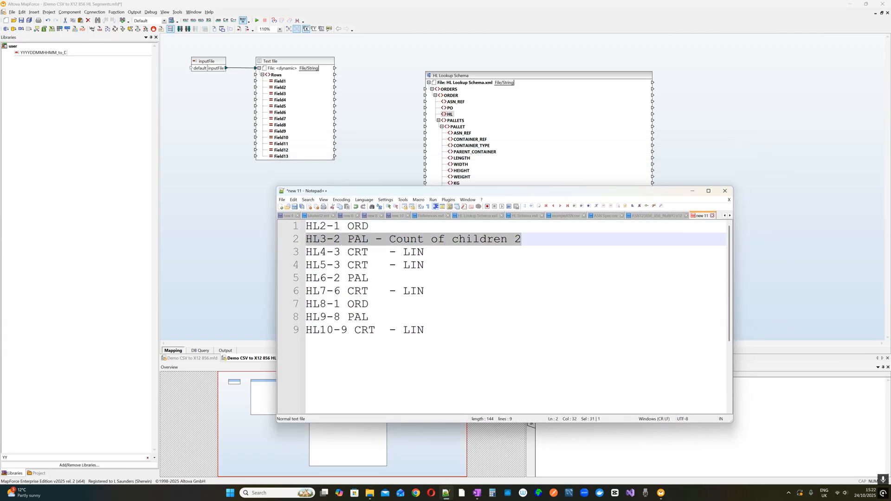
drag(369, 278, 306, 278)
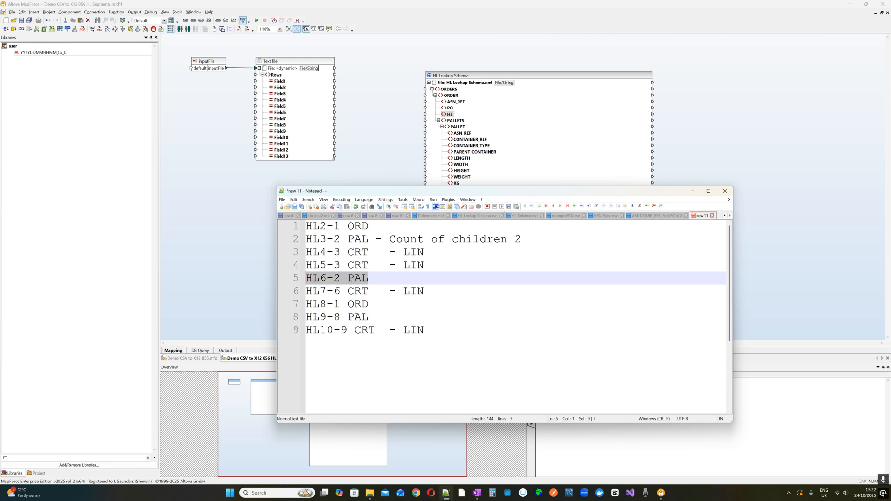
drag(486, 192, 532, 254)
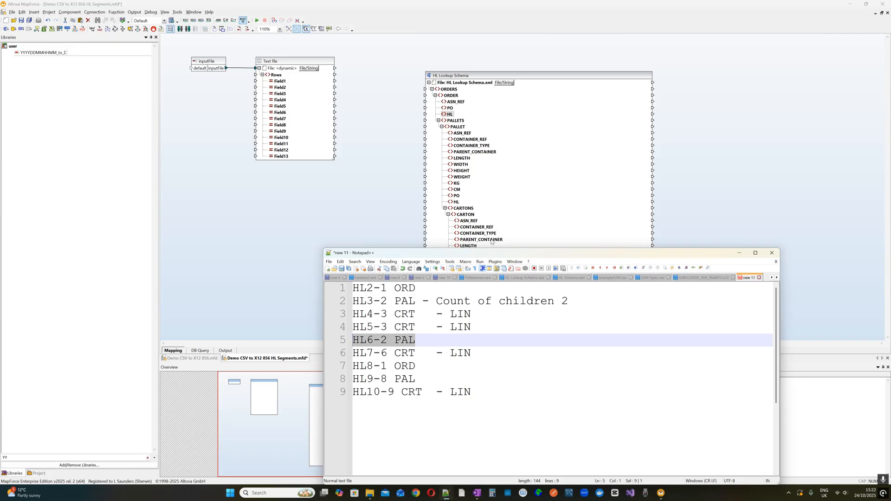
drag(496, 254, 371, 0)
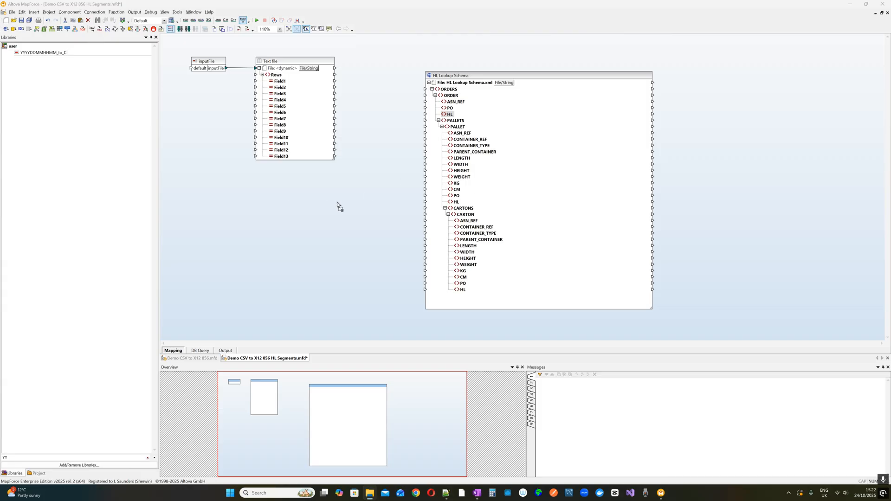
Add the HL Schema component without a sample file beside the lookup schema and enlarge it to show all its fields
click(458, 262)
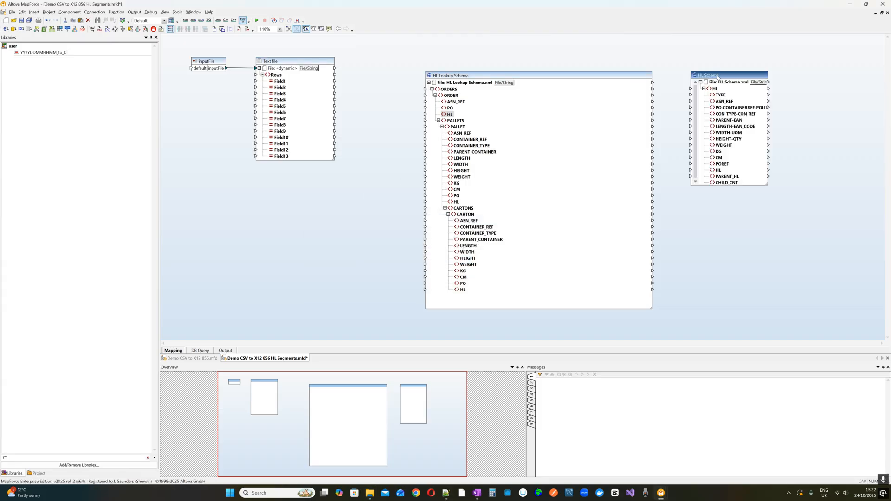
drag(718, 77, 707, 91)
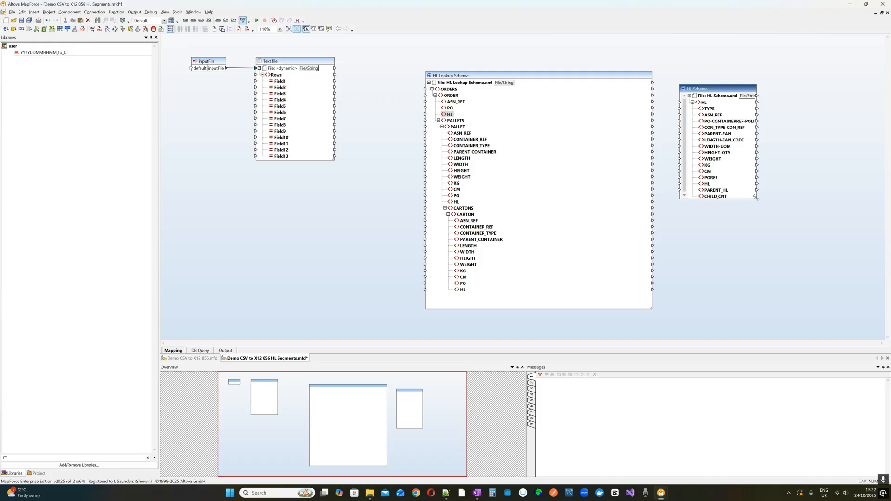
drag(757, 198, 810, 269)
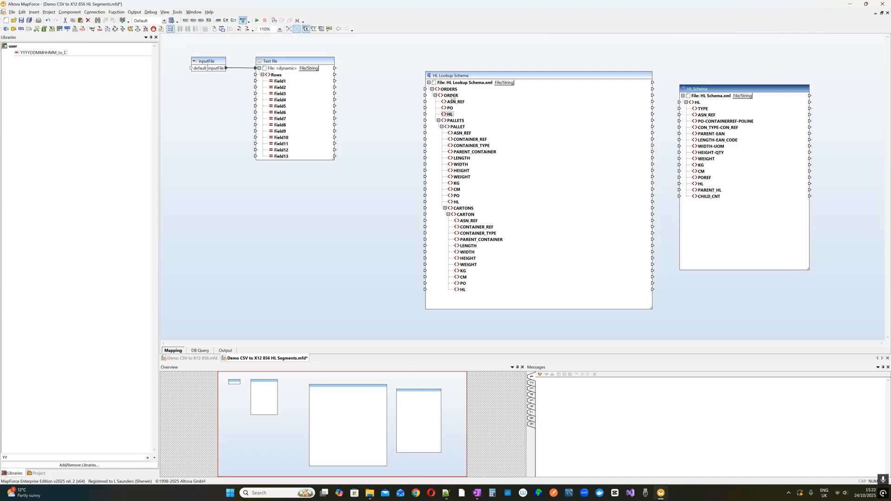
Trace how the lookup schema's ORDER, PALLET, CARTON and HL nodes relate to the fields of the HL Schema
drag(452, 96, 612, 102)
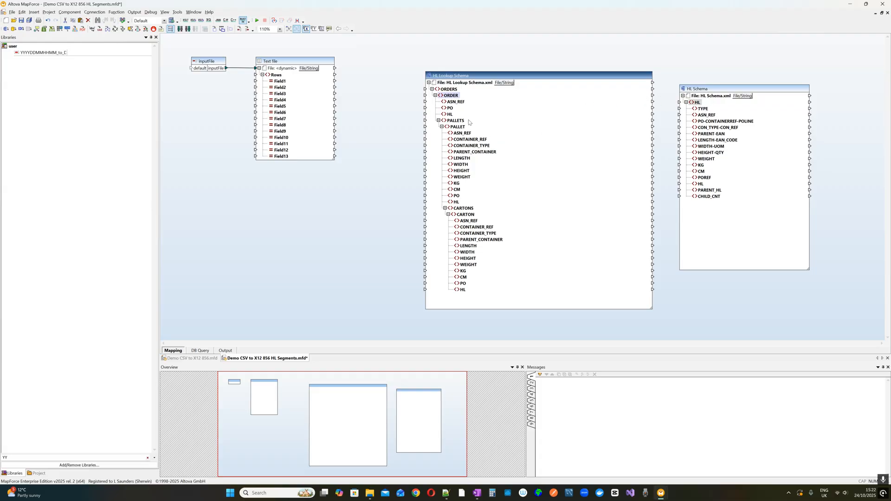
drag(460, 127, 600, 141)
drag(469, 215, 607, 200)
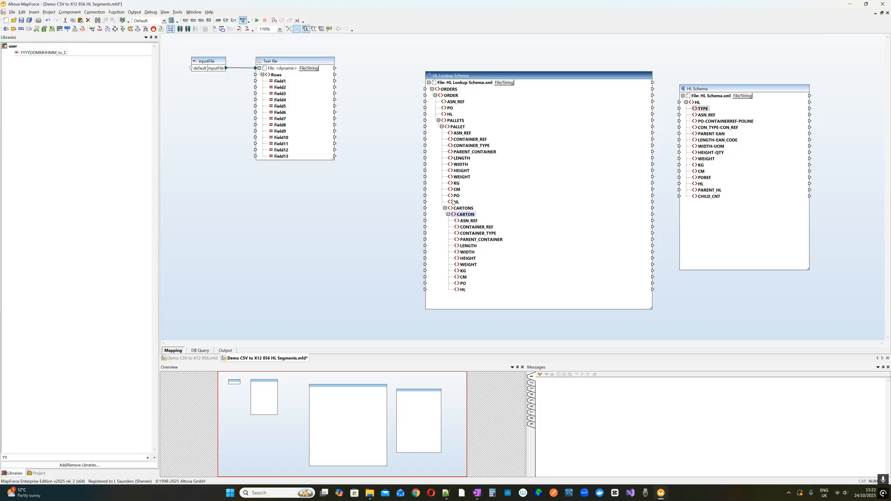
drag(453, 202, 593, 220)
click(455, 127)
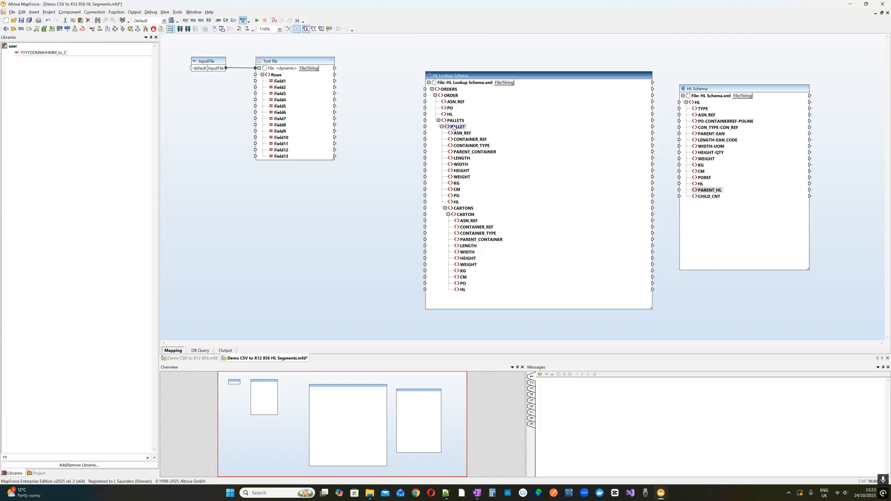
Connect PALLET with its matching child fields to the HL Schema's HL node, and the ORDER's HL to PARENT_HL
drag(454, 127, 689, 103)
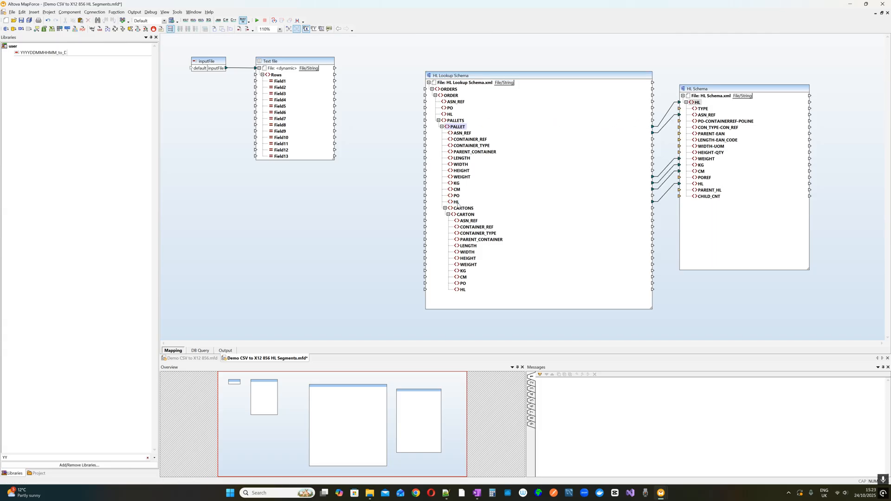
drag(457, 203, 700, 184)
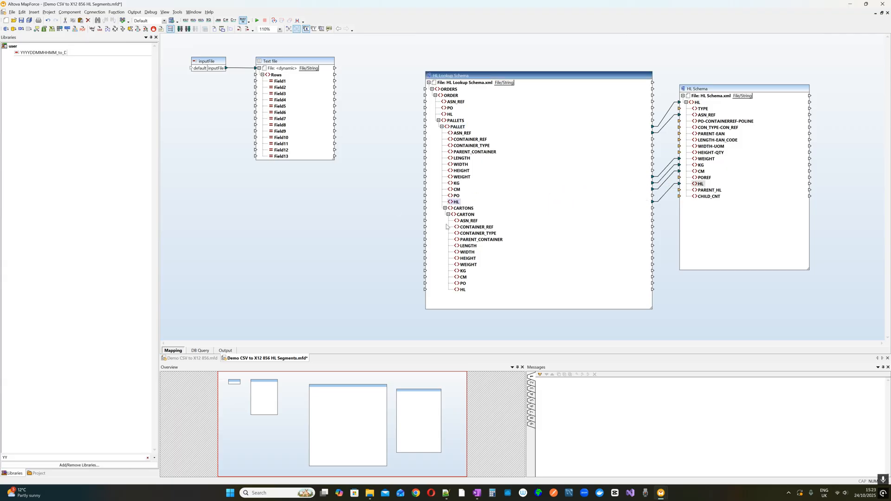
click(664, 192)
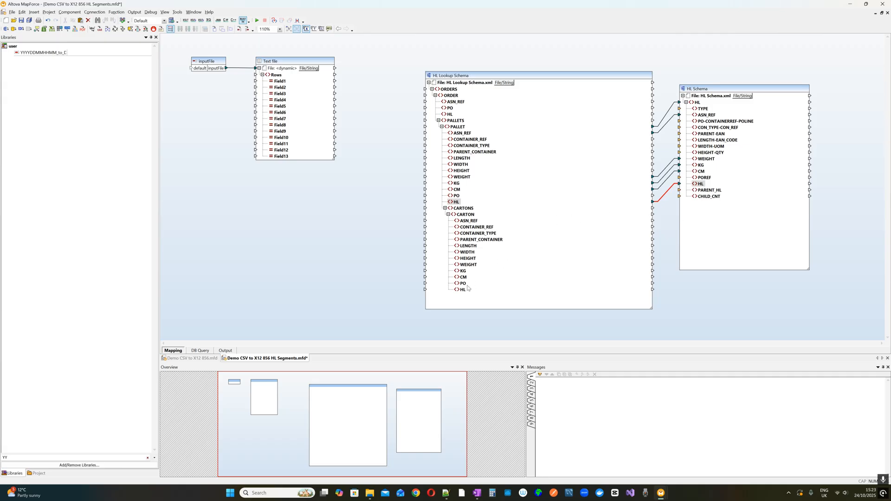
click(471, 215)
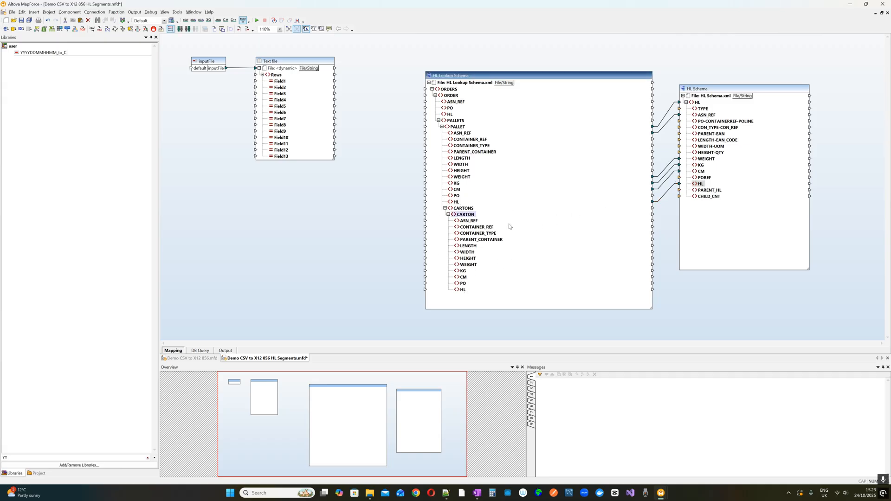
click(450, 115)
drag(450, 117, 686, 194)
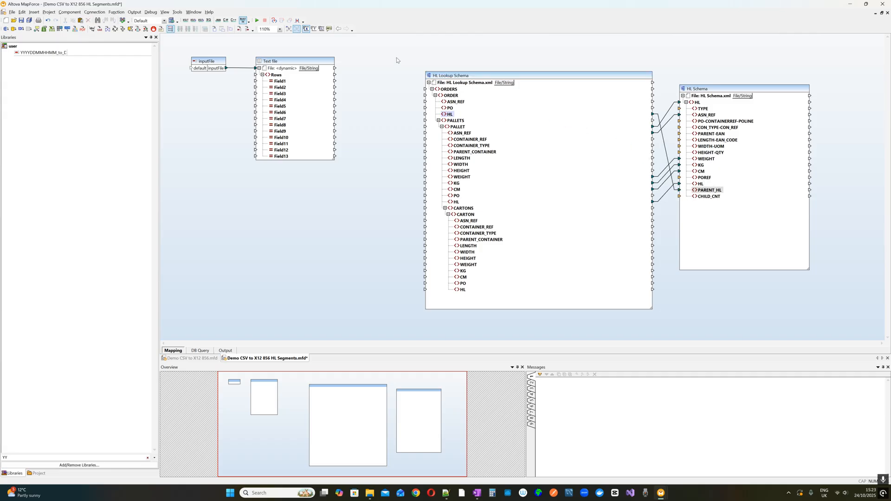
Delete the HL Lookup Schema and HL Schema components together with their connections
drag(396, 58, 774, 255)
key(Delete)
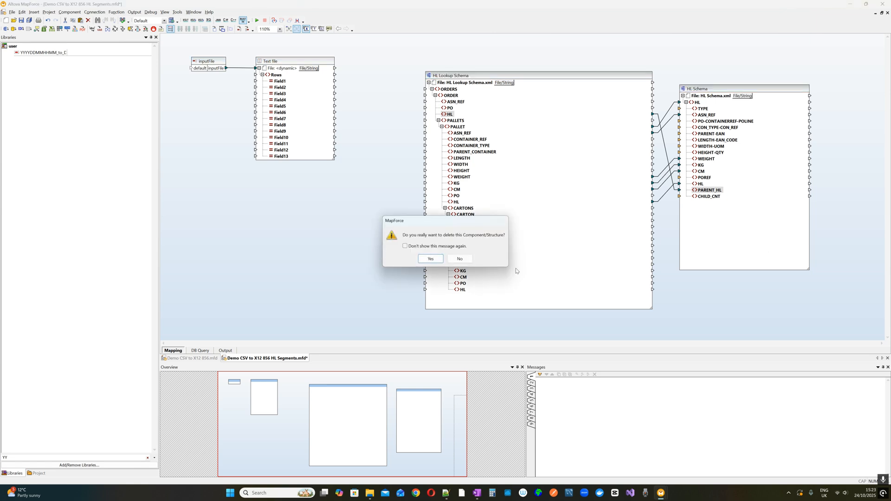
click(431, 261)
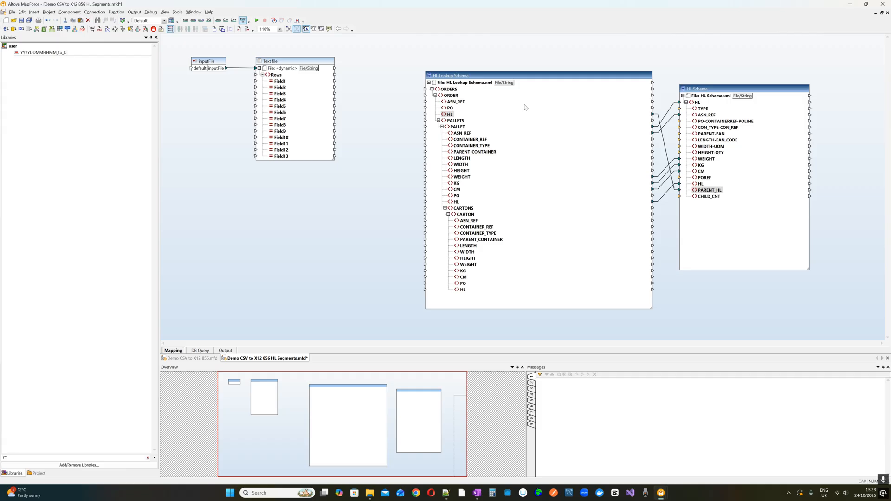
drag(411, 61, 816, 308)
key(Delete)
click(426, 258)
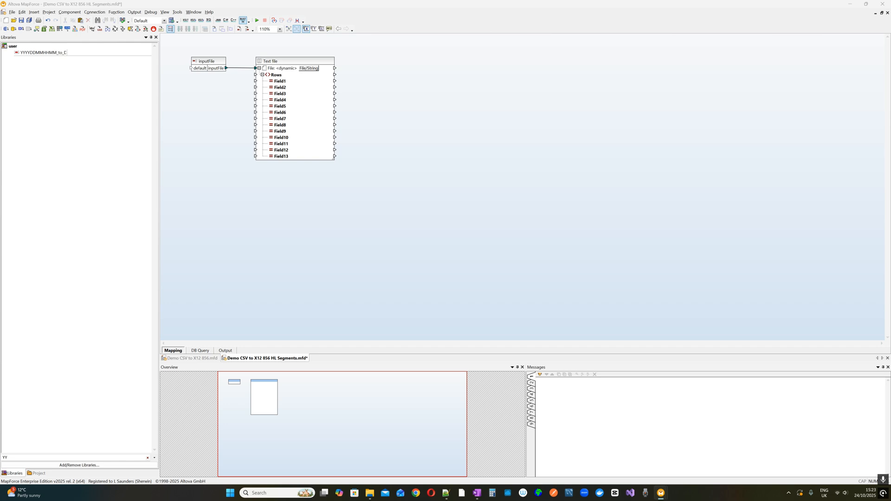
Insert a complex-type variable with an XML schema structure from HL Schema.xsd, using HL as the root item
click(33, 12)
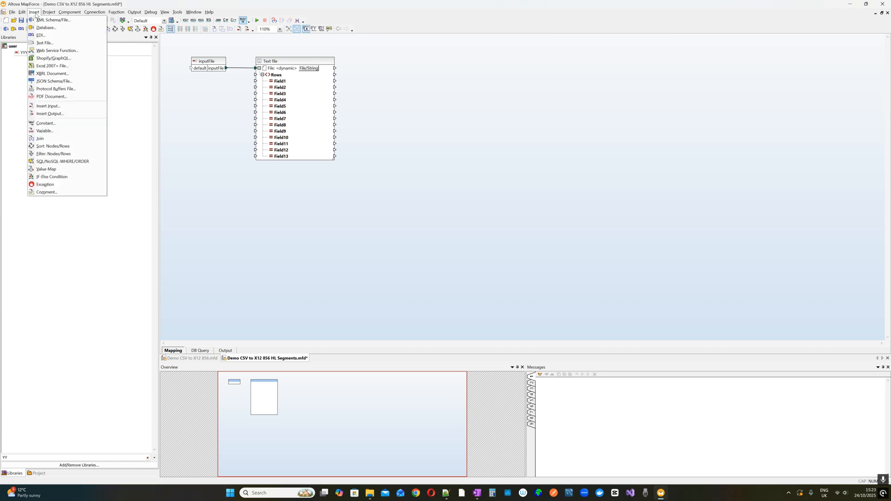
click(71, 130)
click(403, 263)
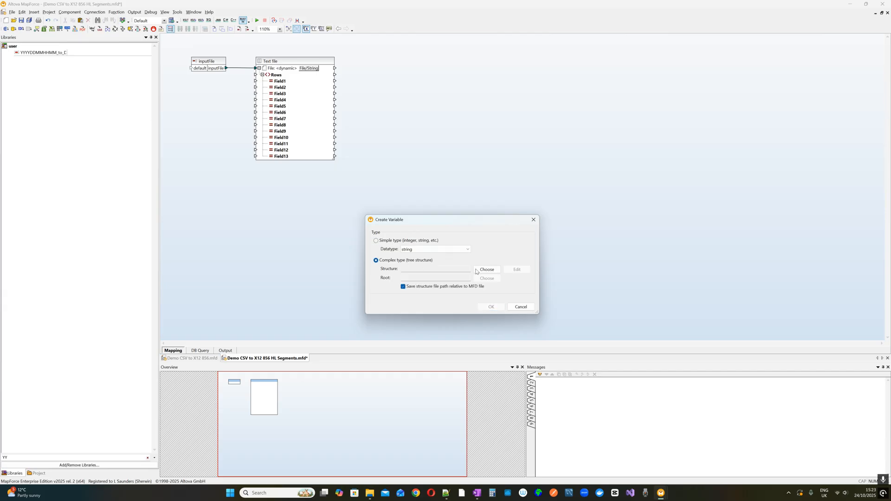
click(487, 270)
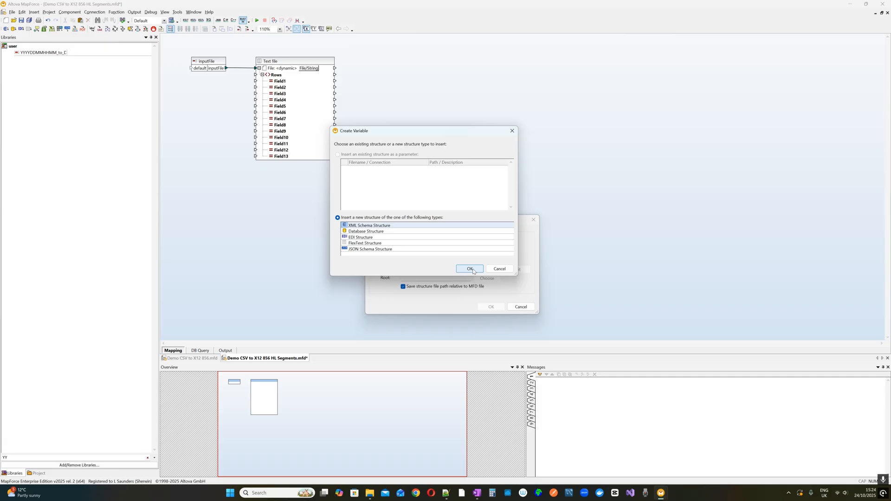
click(470, 269)
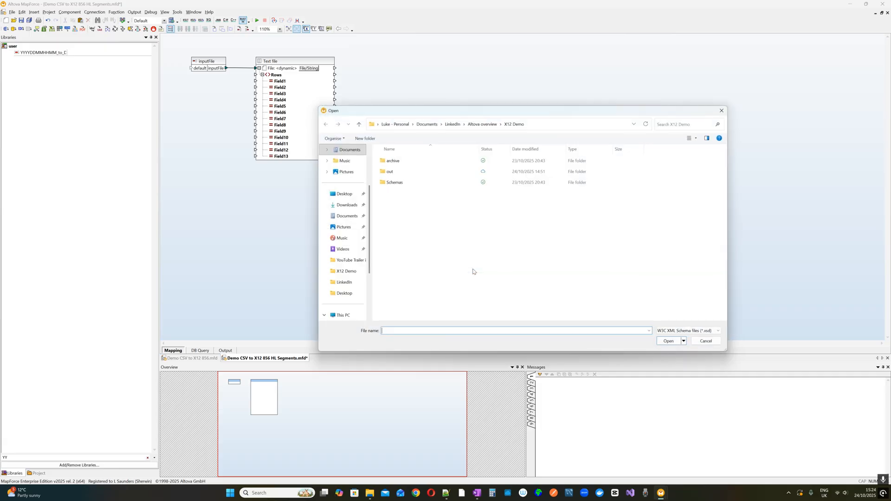
click(400, 185)
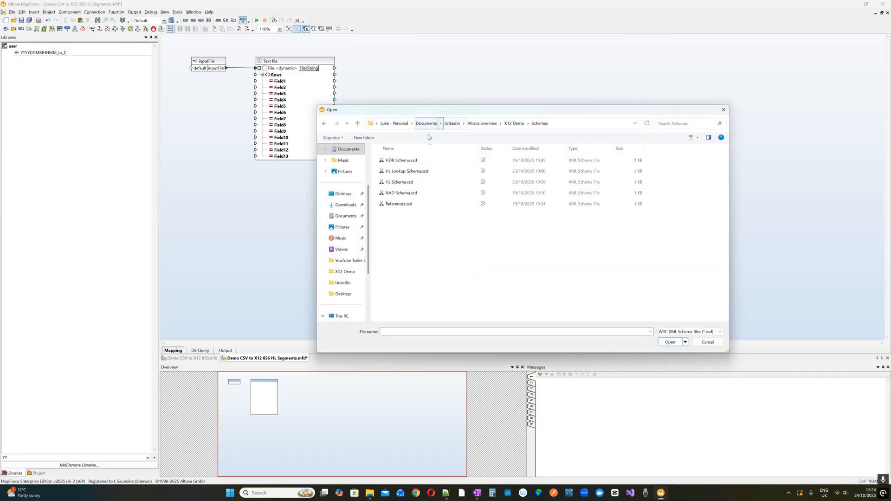
click(445, 186)
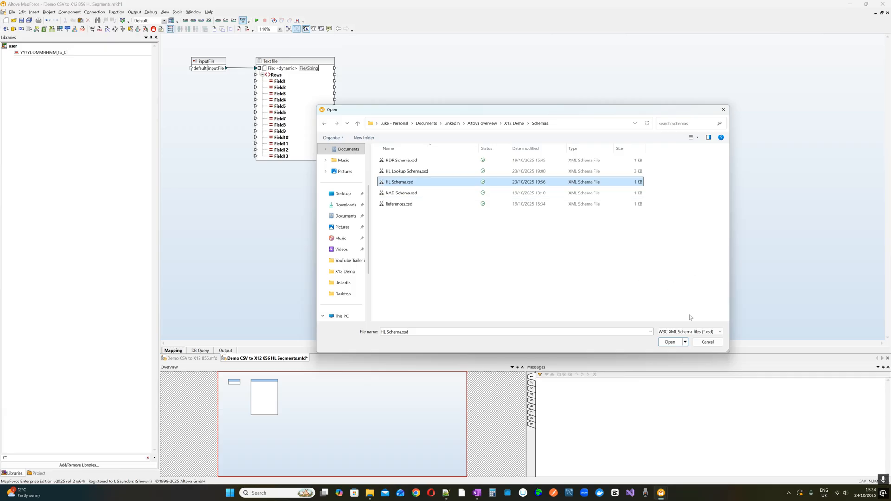
click(676, 344)
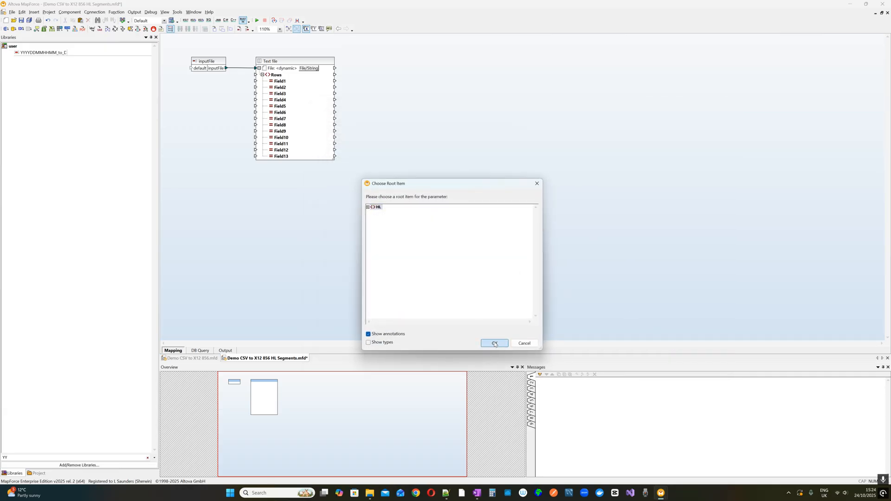
click(495, 343)
click(491, 306)
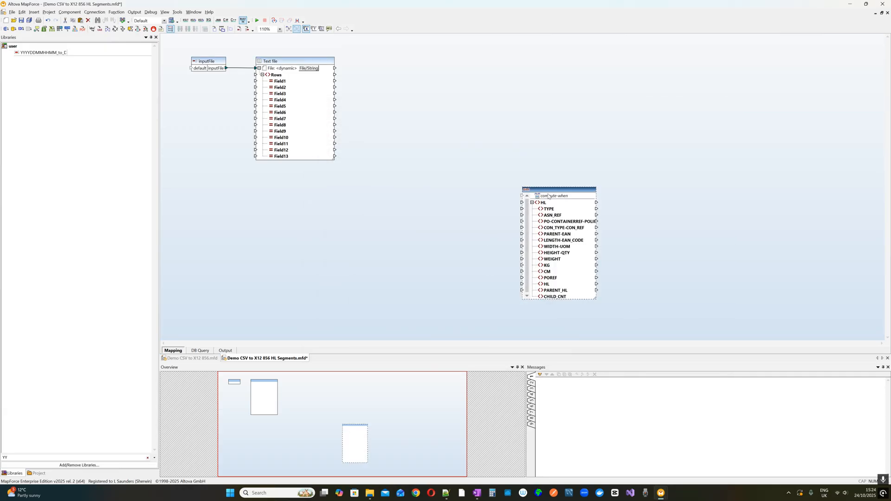
Place the HL variable beside the text file component and enlarge it so its field names are fully readable
drag(548, 196, 451, 67)
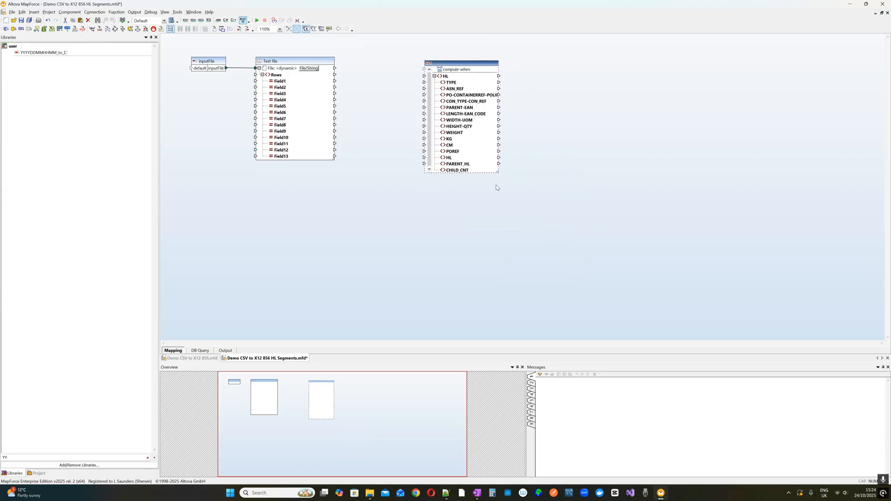
drag(498, 172, 526, 176)
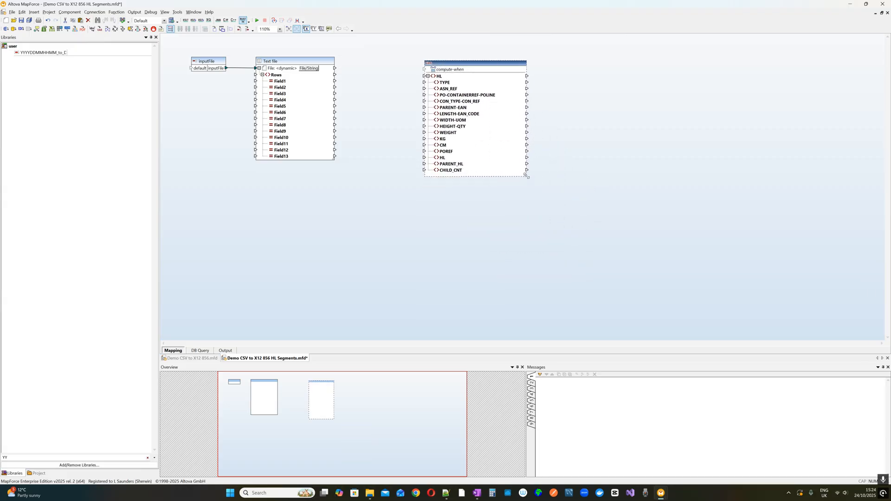
drag(450, 64, 478, 53)
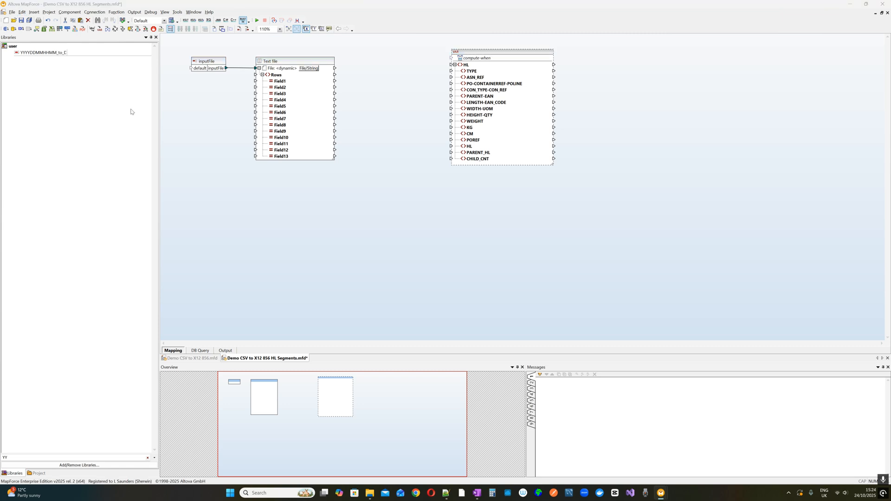
Paste the copied value-map and filter pair between the text file and the HL variable, and check the value-map's entries
right_click(401, 77)
click(435, 119)
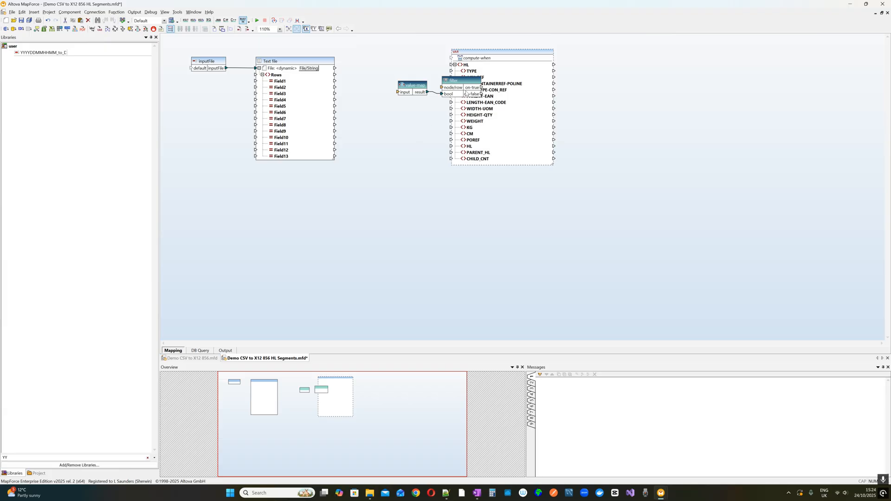
drag(464, 84, 424, 60)
double_click(370, 65)
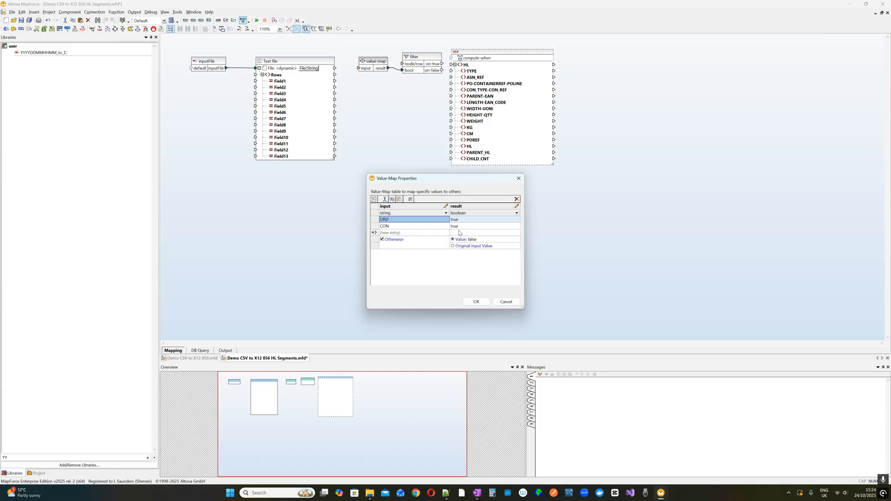
click(505, 303)
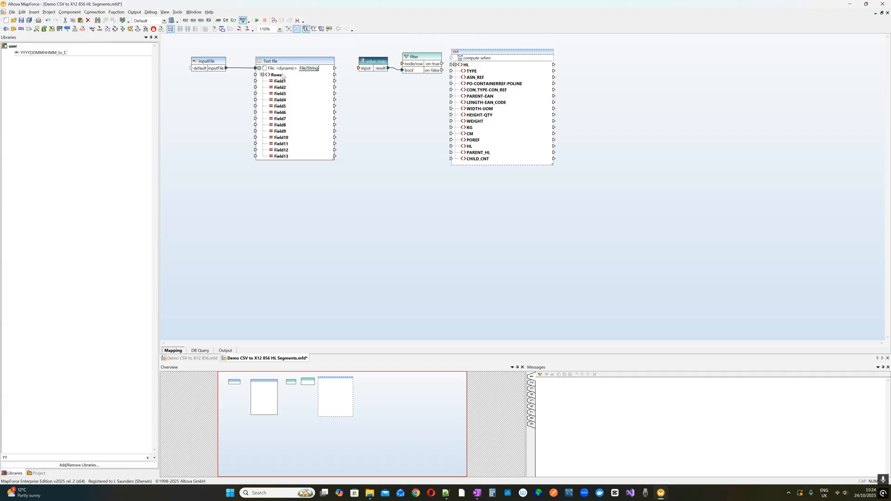
Connect Rows through the filter to the variable's HL node and Field1 to the value-map input, spacing the components out from the text file
drag(282, 74, 455, 65)
drag(281, 81, 571, 173)
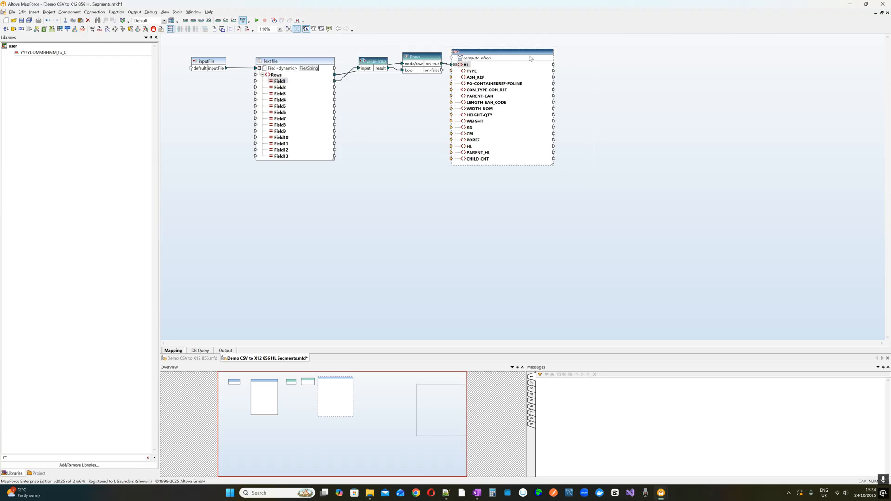
drag(529, 54, 553, 59)
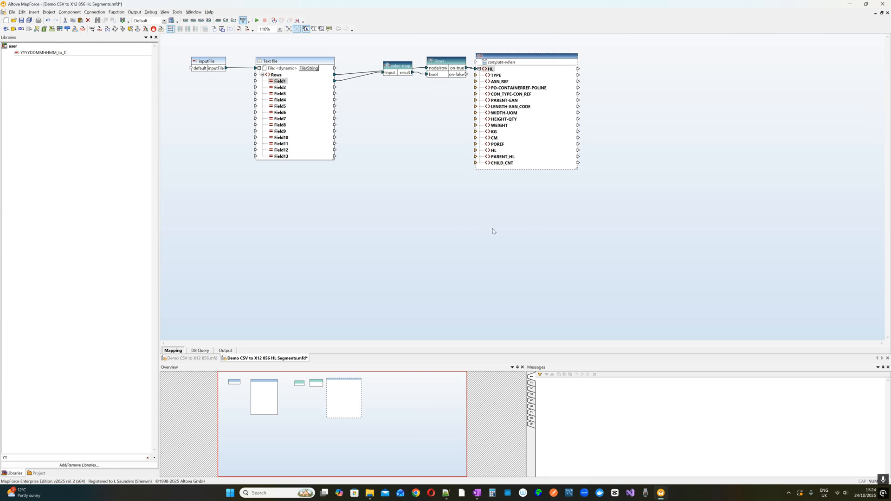
double_click(399, 69)
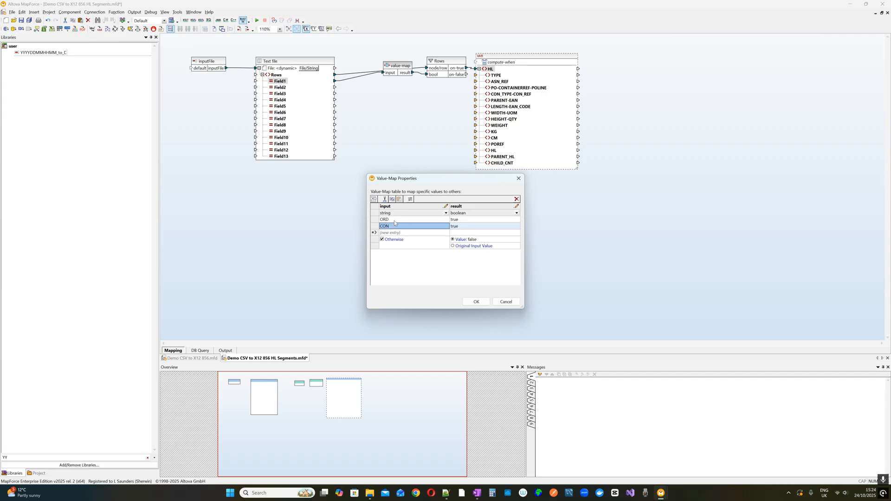
click(477, 302)
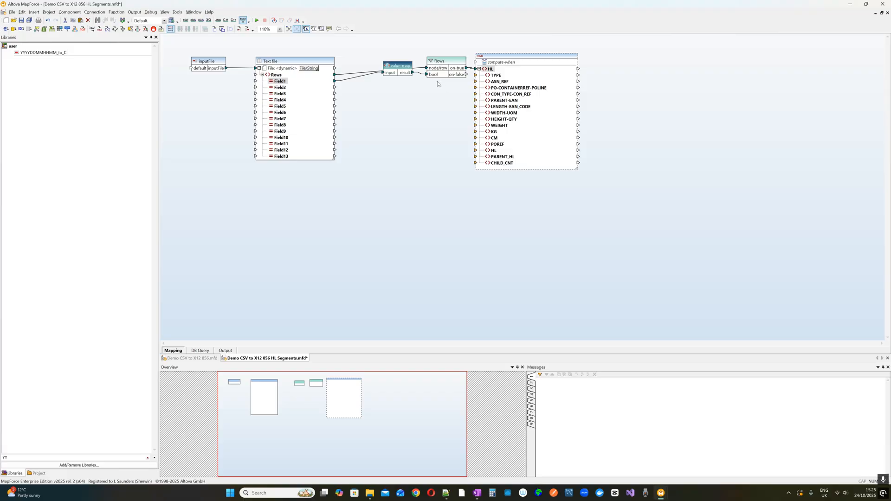
Compare the ORD and CON rows in the text file's sample data with the HL numbering list in Notepad++
double_click(310, 65)
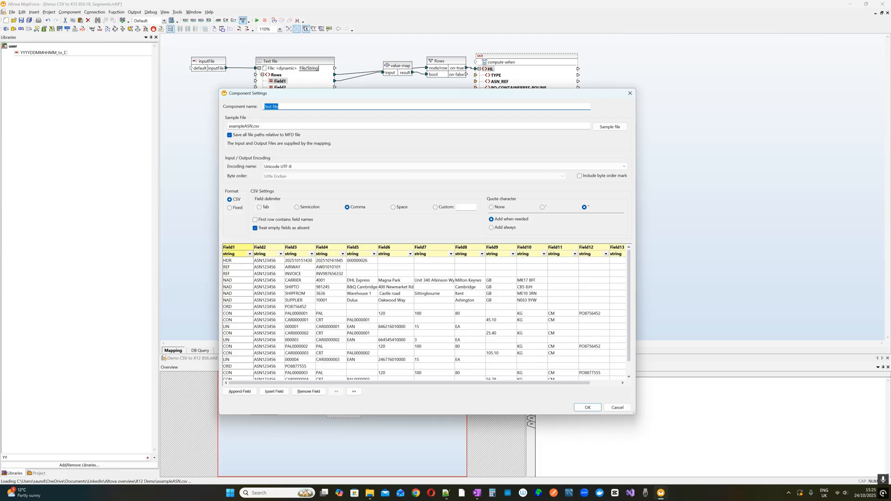
drag(0, 218, 552, 161)
drag(390, 273, 325, 273)
click(346, 273)
key(shift+Left)
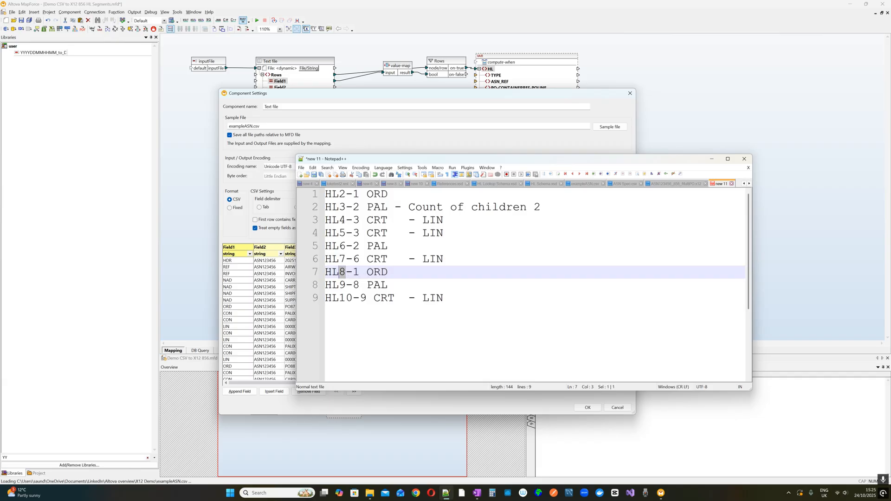
drag(332, 194, 445, 299)
drag(636, 160, 0, 149)
click(239, 300)
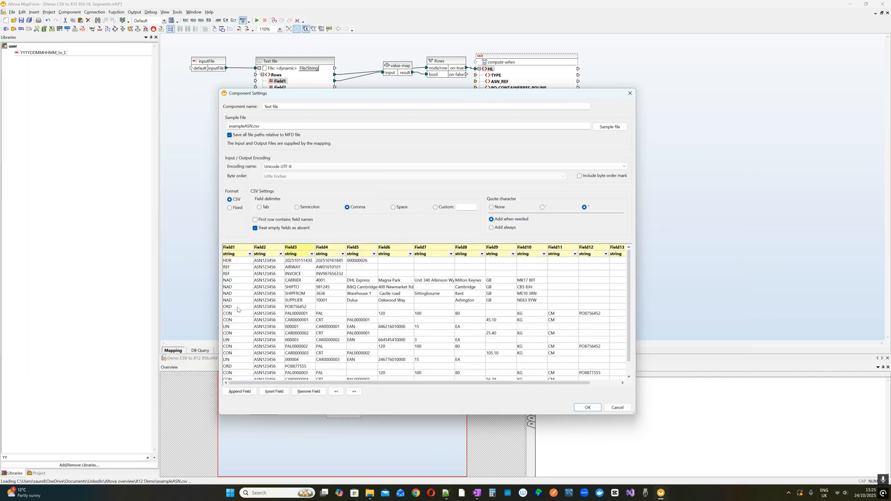
click(630, 94)
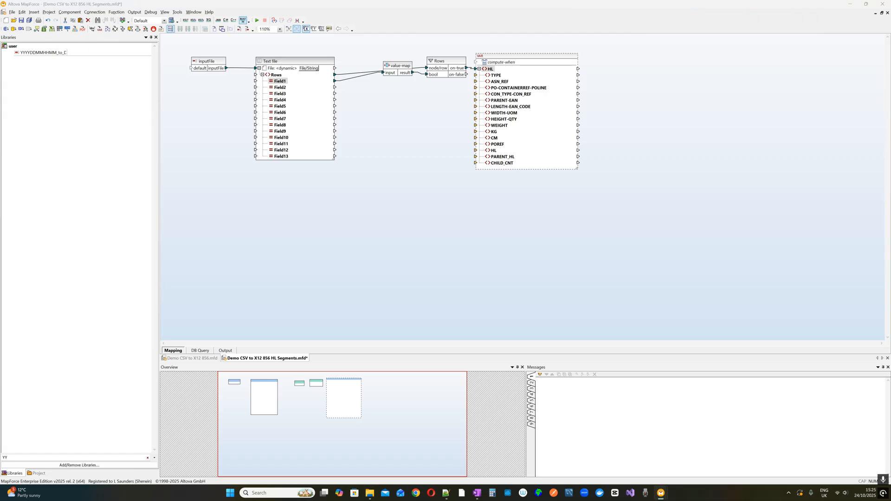
Connect Field1 through Field5 in order to the variable's TYPE, ASN_REF, PO-CONTAINERREF-POLINE, CON_TYPE-CON_REF and PARENT-EAN fields
drag(279, 84, 483, 75)
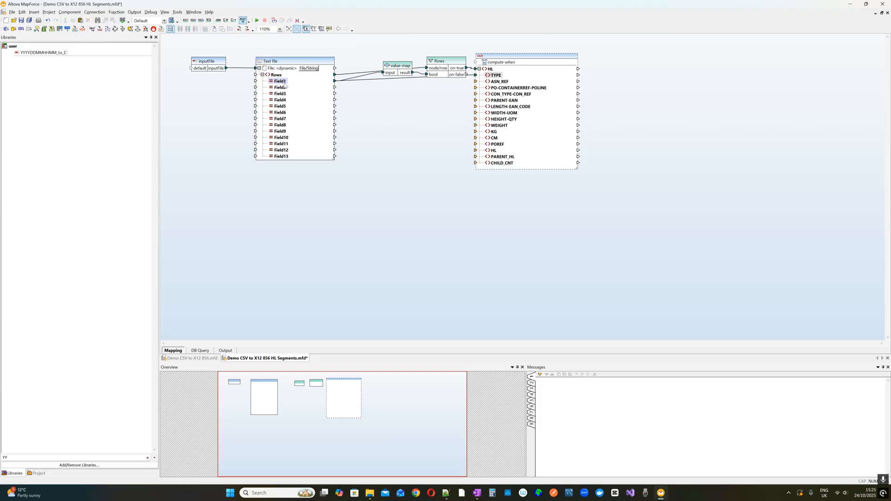
drag(298, 89, 491, 82)
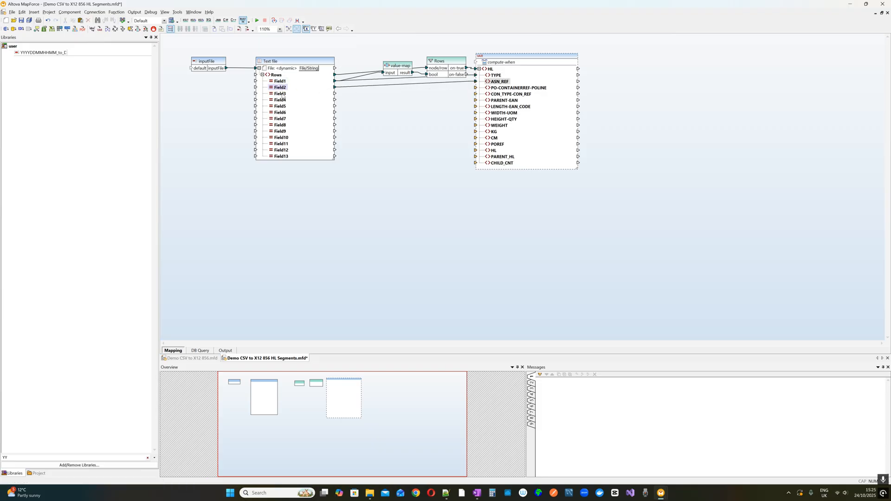
drag(286, 95, 525, 88)
drag(285, 101, 508, 94)
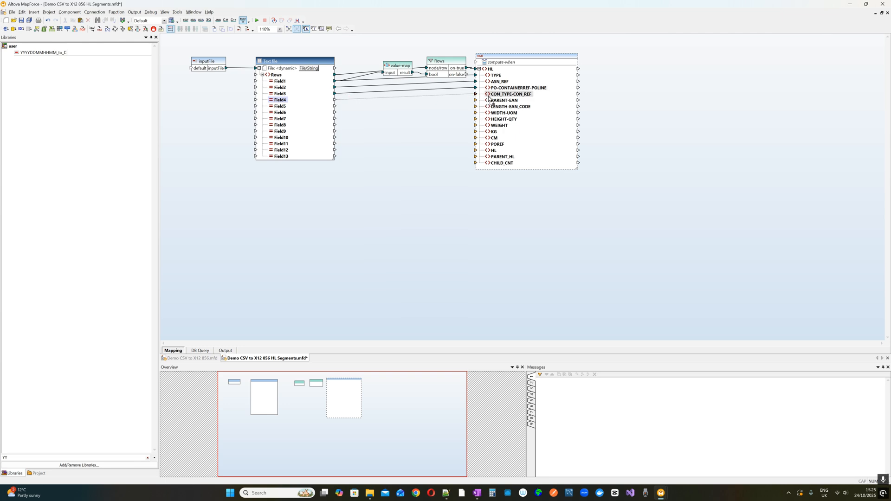
drag(297, 105, 483, 102)
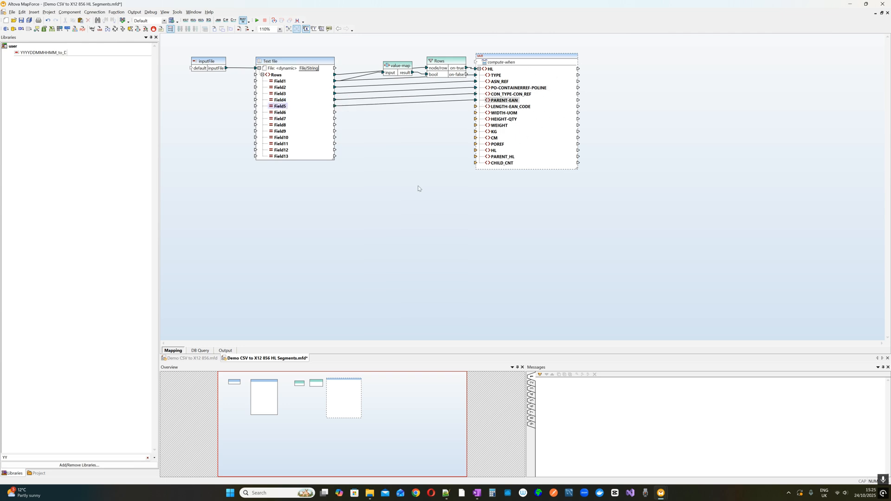
Connect Field6 through Field12 in order to the variable's fields from LENGTH-EAN_CODE down to POREF
click(540, 90)
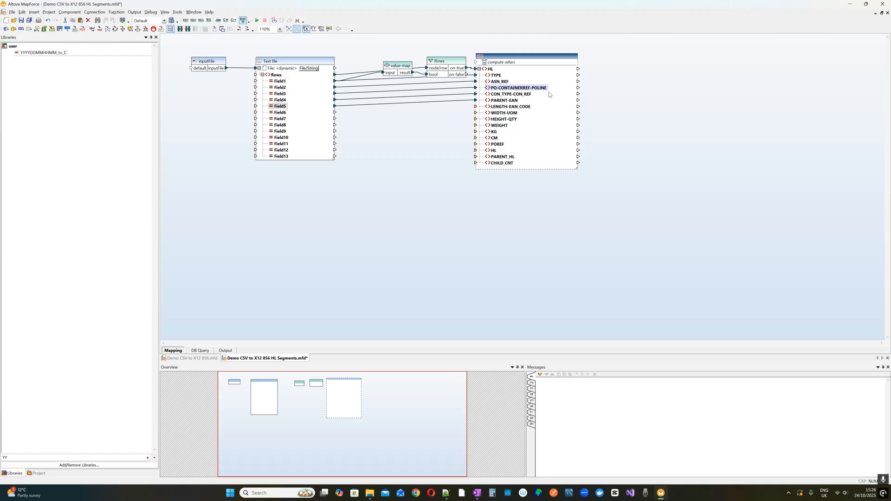
drag(334, 113, 476, 106)
drag(278, 120, 476, 113)
drag(281, 125, 476, 119)
drag(281, 131, 476, 126)
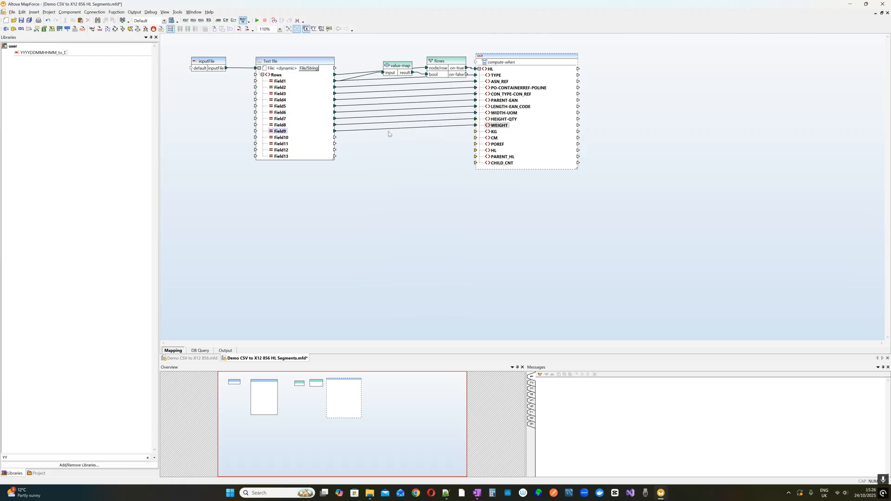
drag(287, 138, 476, 131)
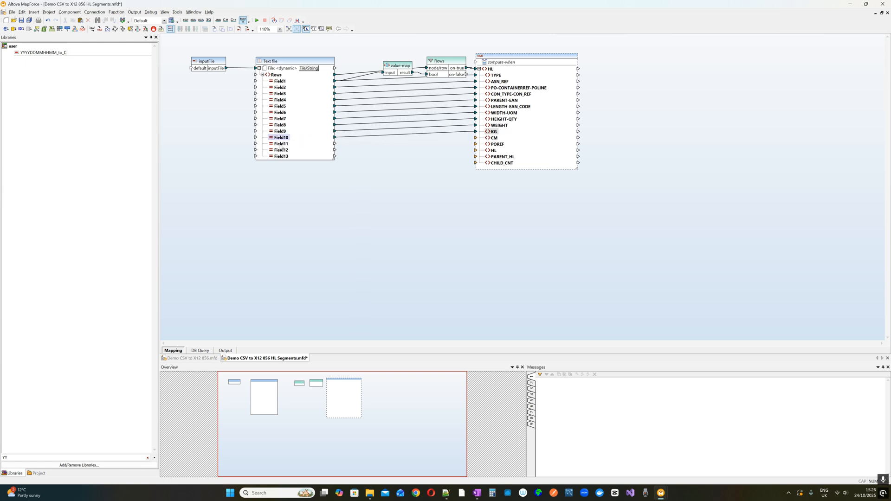
drag(282, 144, 476, 138)
drag(282, 149, 476, 144)
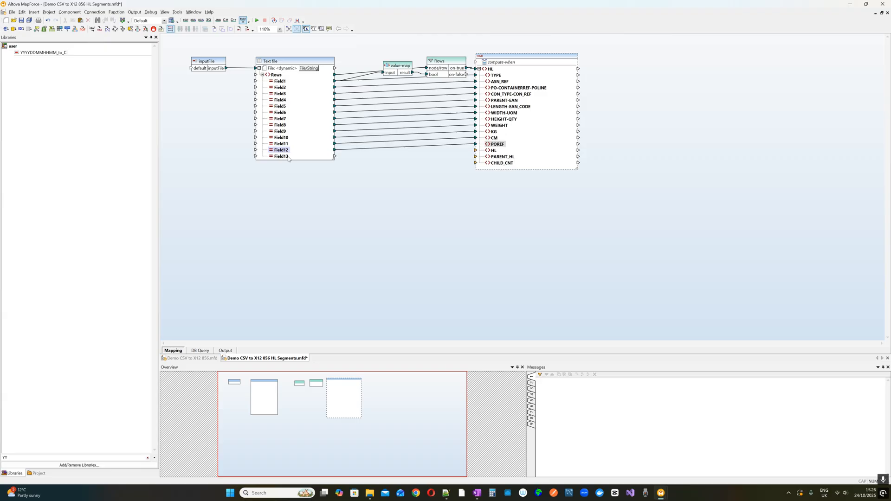
Check the Field13 column in the text file's sample data, and move the value-map and filter above the field connections
double_click(289, 64)
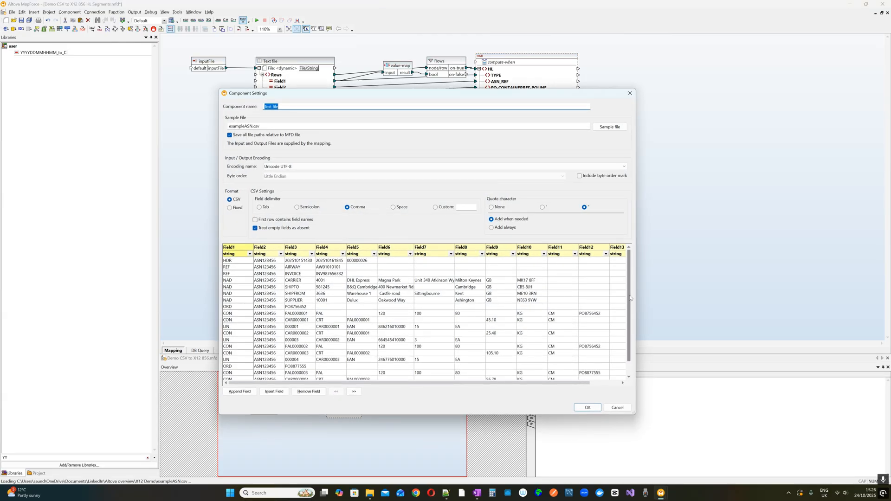
drag(629, 277, 627, 251)
drag(580, 383, 643, 383)
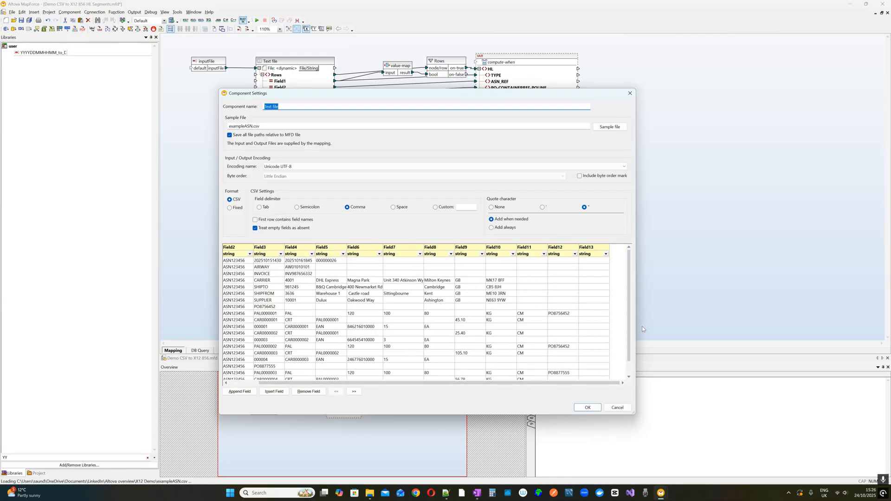
drag(632, 288, 629, 270)
click(630, 93)
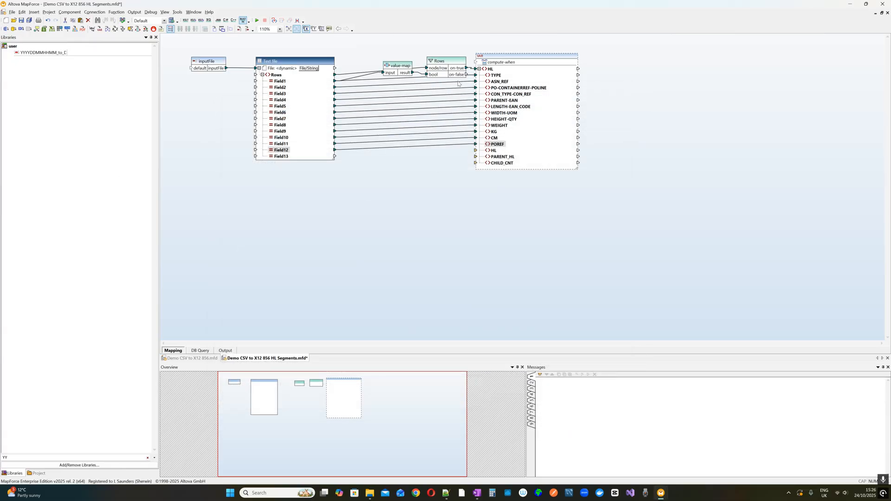
drag(367, 48, 442, 50)
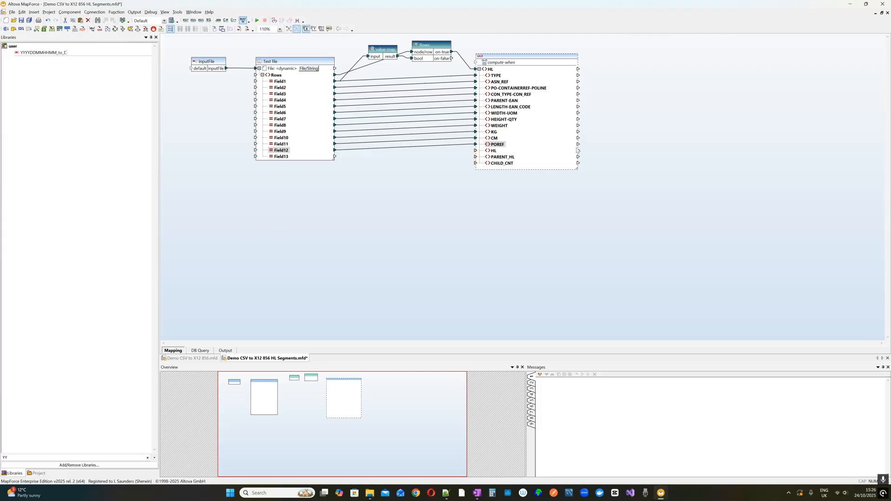
Insert a complex-type variable based on a new XML schema structure, using HL Lookup Schema.xsd
click(34, 12)
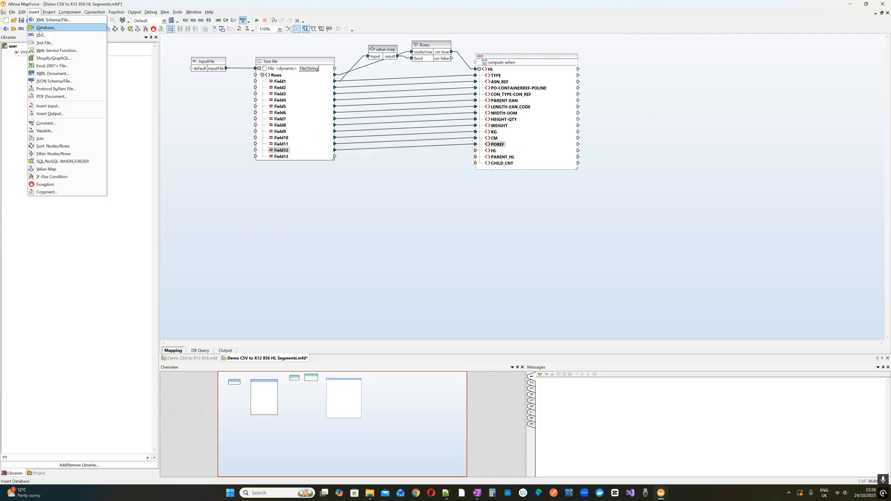
click(45, 130)
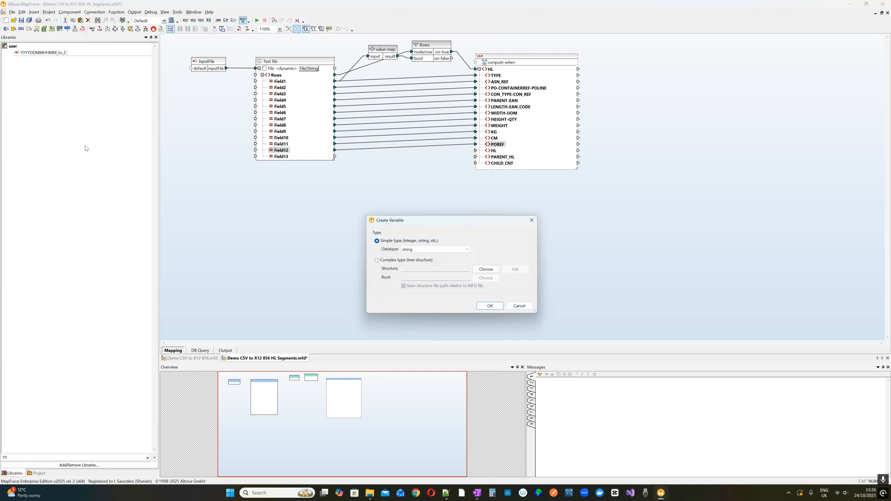
click(425, 261)
click(487, 270)
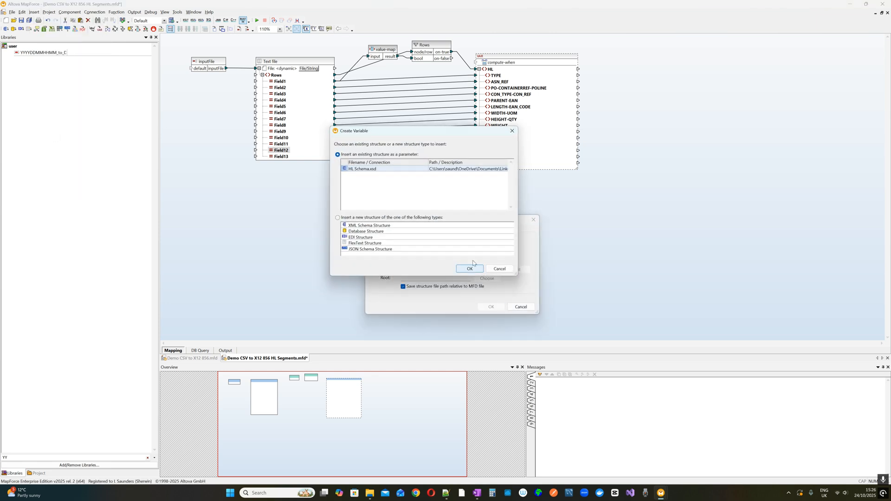
click(360, 227)
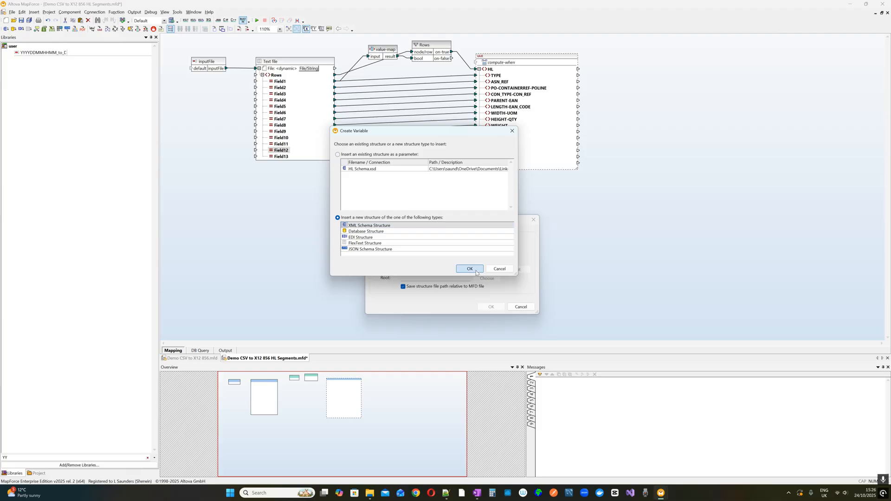
click(470, 269)
double_click(442, 203)
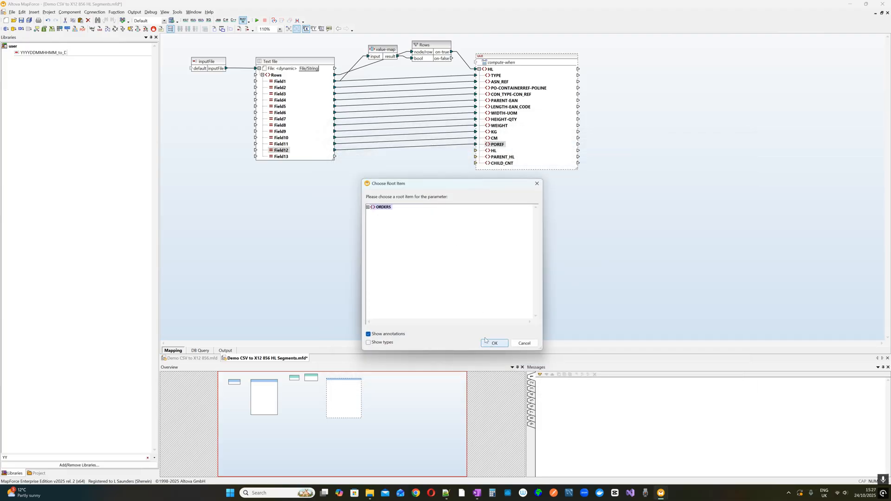
Inspect the ORDER, PALLET and CARTON hierarchy, accept ORDERS as the root item and create the variable
click(369, 207)
click(371, 214)
click(375, 238)
click(377, 243)
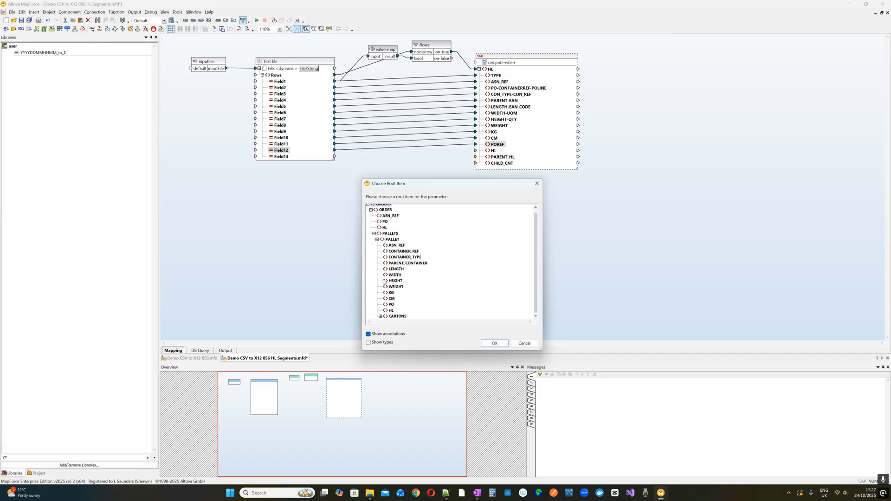
click(494, 344)
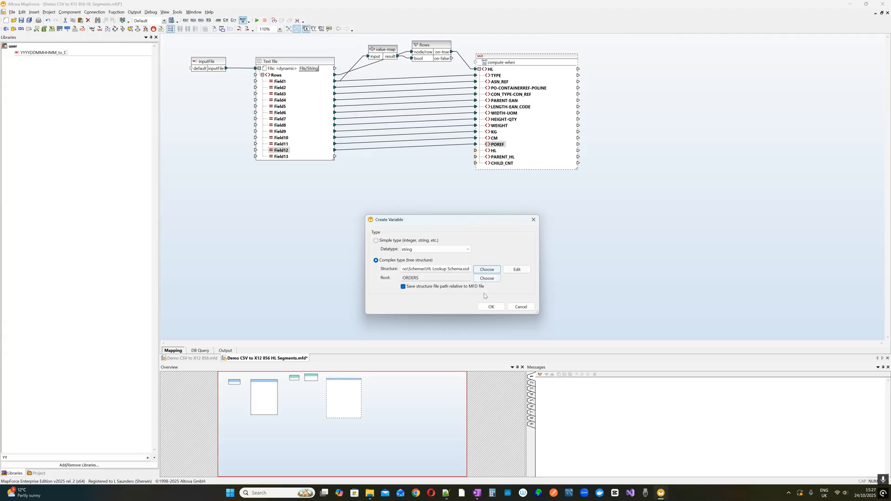
click(491, 307)
Expand the ORDERS variable down to the CARTON fields, enlarge it, and place it well beyond the HL variable
double_click(540, 209)
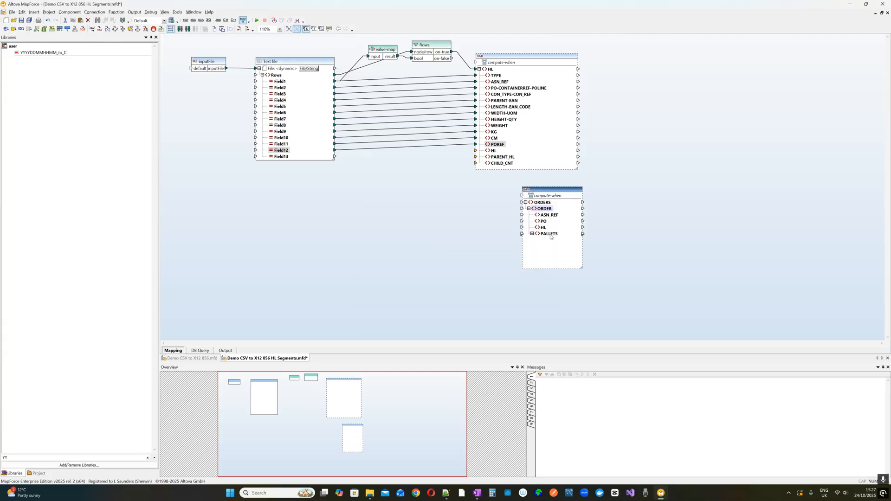
double_click(549, 234)
double_click(556, 240)
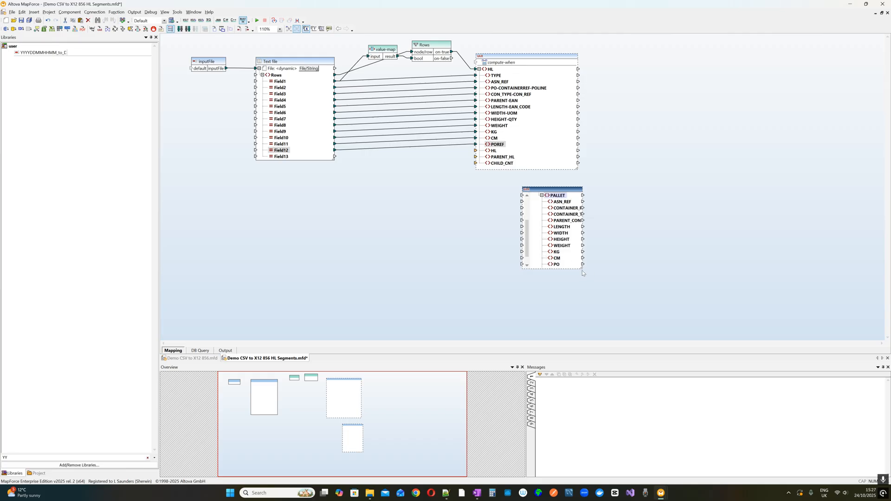
drag(581, 268, 705, 298)
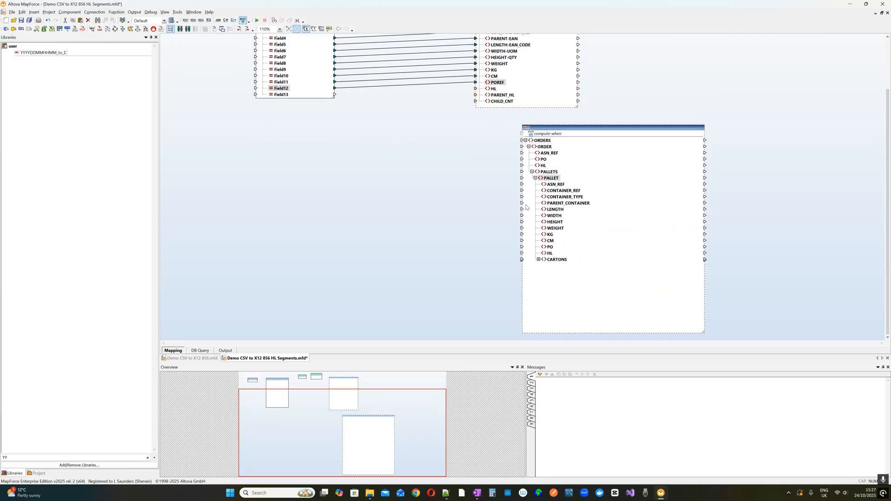
double_click(557, 260)
double_click(562, 266)
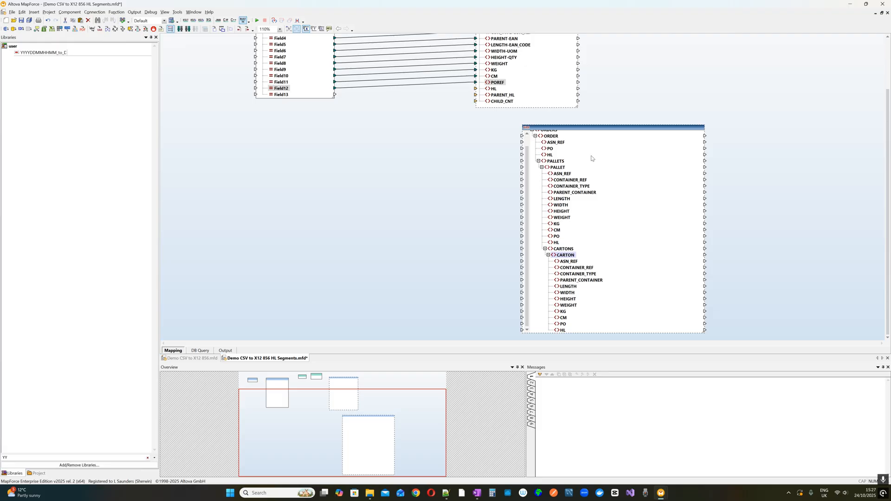
drag(594, 128, 714, 41)
scroll(710, 137, up, 2)
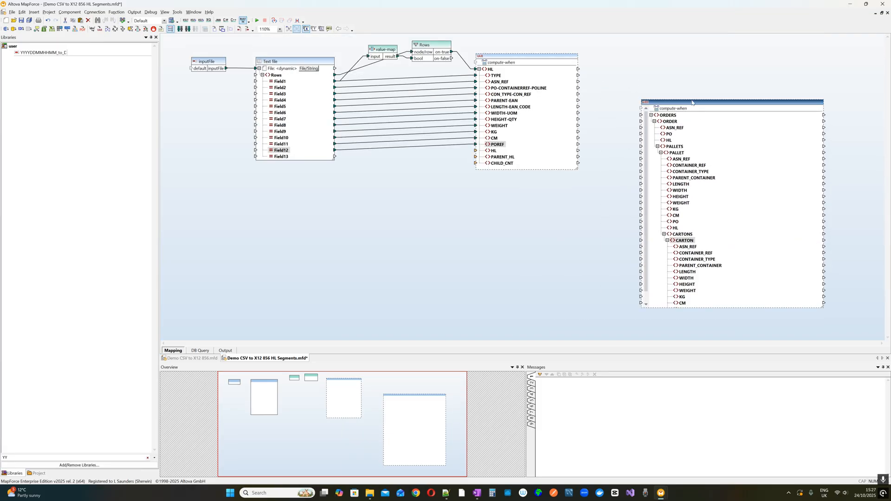
drag(692, 103, 754, 49)
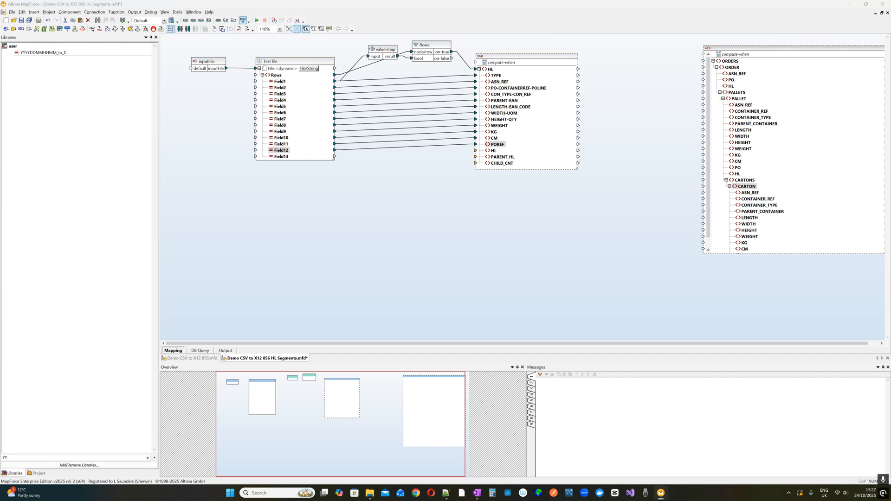
Paste the copied "ORD" constant, equal, filter, if-else and position components, and arrange them between the HL variable and the ORDERS variable
right_click(667, 199)
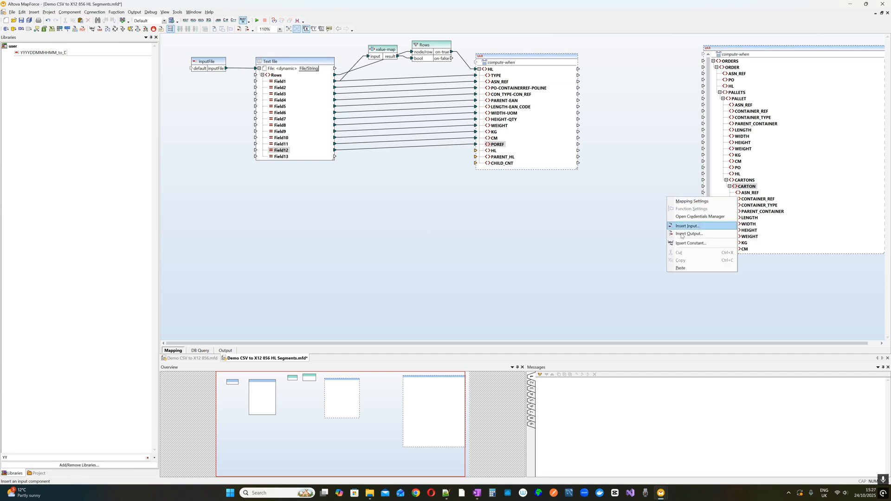
click(689, 270)
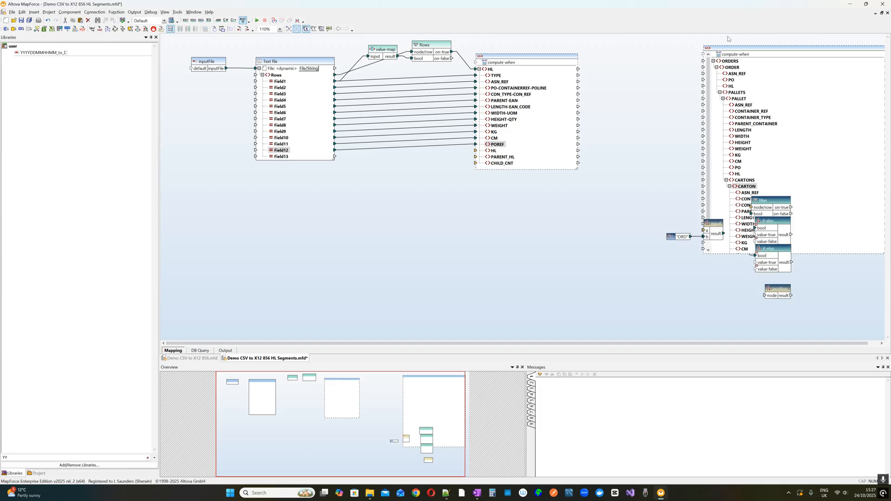
drag(746, 50, 868, 46)
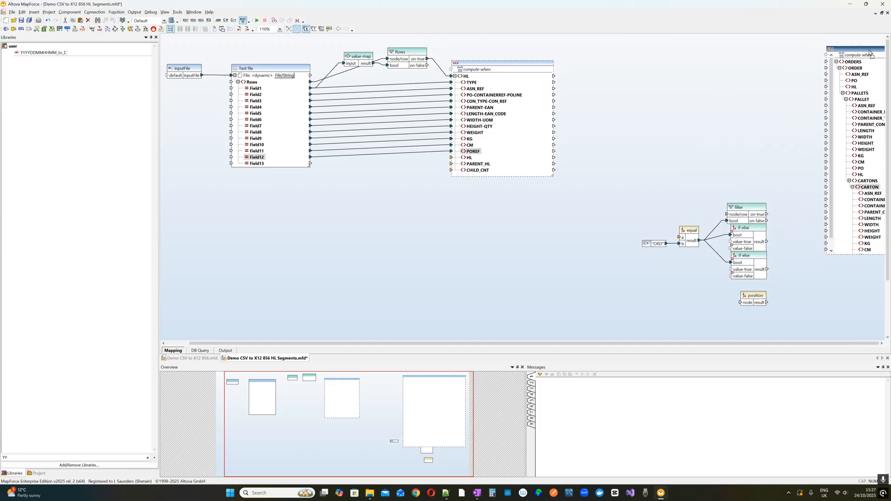
drag(612, 160, 787, 314)
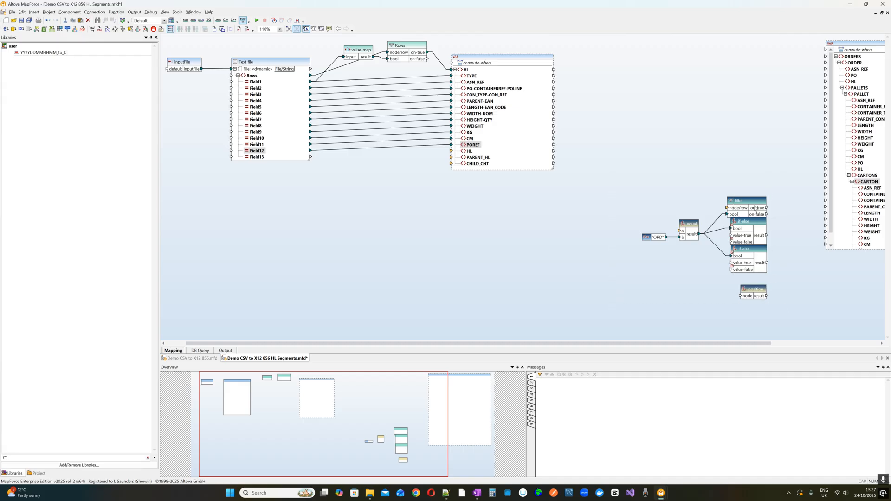
drag(745, 200, 694, 40)
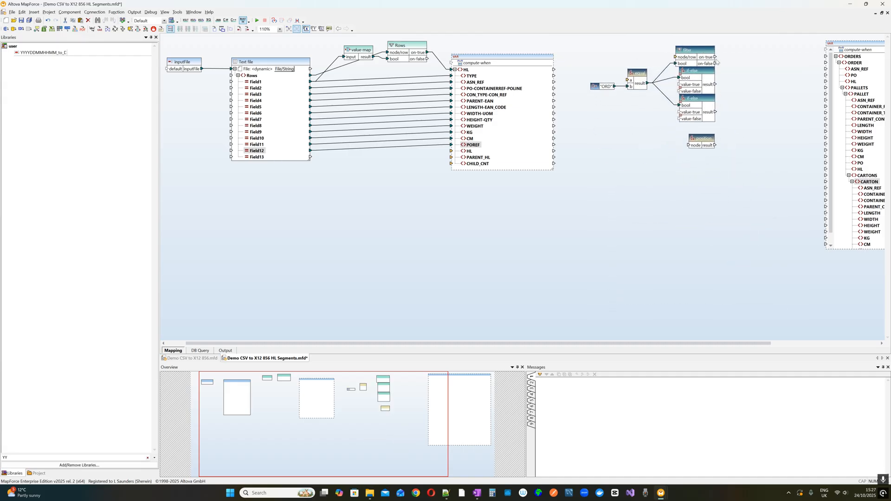
click(672, 73)
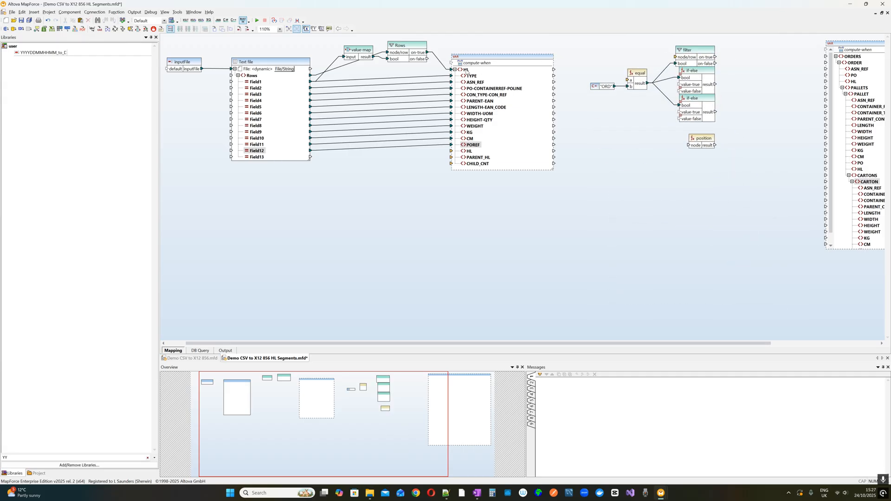
Connect the HL variable's root node to the filter's node/row input and TYPE to the equal function's a input
drag(467, 69, 677, 57)
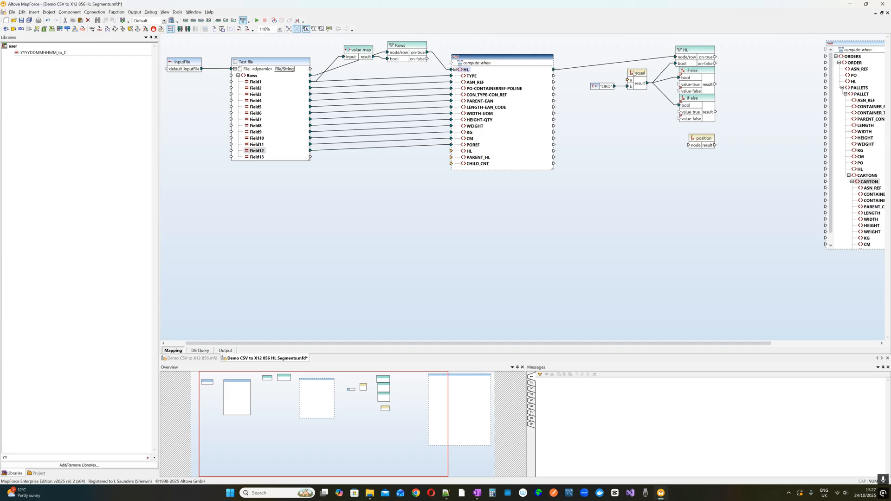
drag(469, 76, 631, 81)
drag(665, 343, 735, 344)
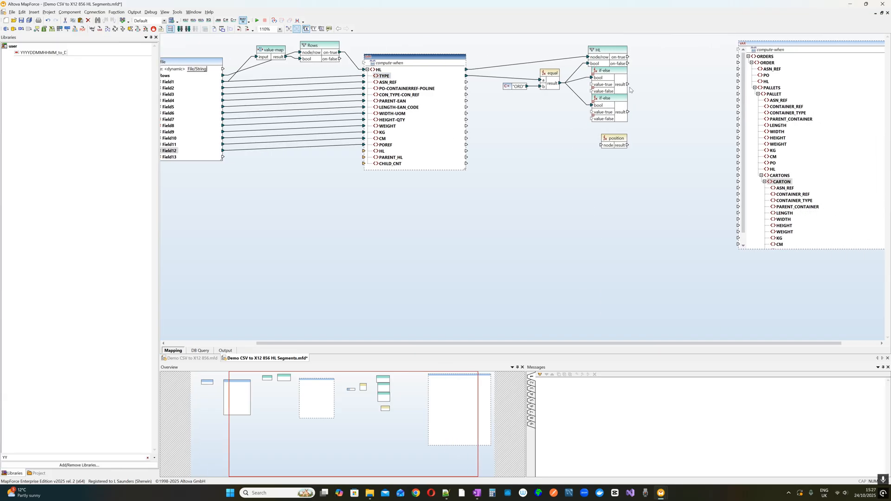
Route ASN_REF through the first if-else to the order's ASN_REF, and connect the filter's on-true output to ORDER
drag(466, 82, 751, 71)
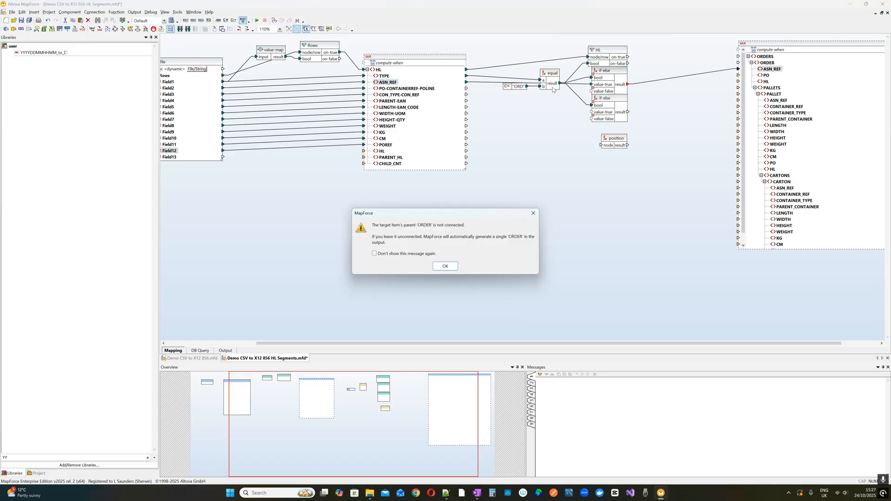
click(447, 267)
drag(629, 57, 750, 65)
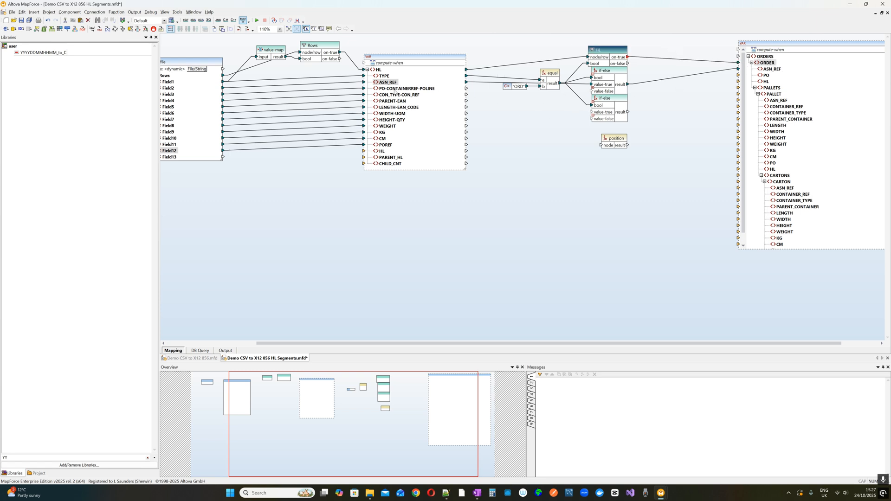
Route PO-CONTAINERREF-POLINE through the second if-else to the order's PO, and the HL node through position to the order's HL
drag(467, 88, 739, 75)
drag(620, 141, 619, 129)
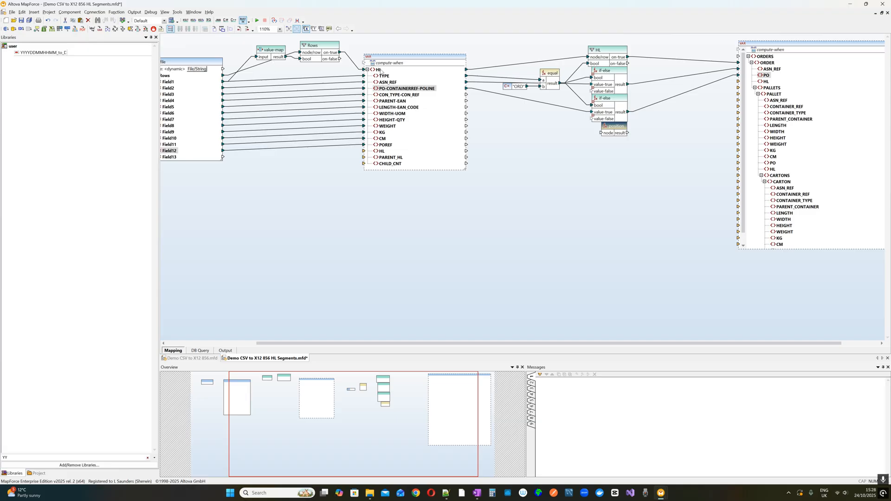
drag(379, 70, 738, 81)
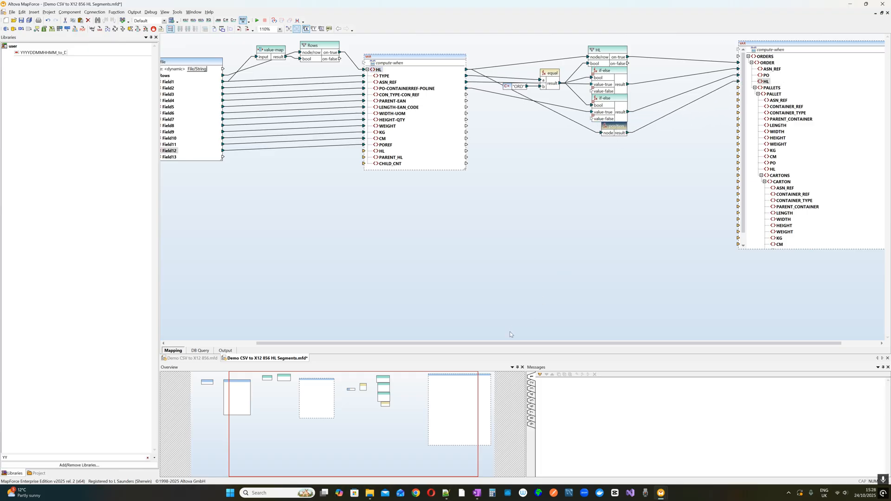
Add HL Lookup Schema as a target component without a sample XML file, and connect the variable's ORDERS node to the target's ORDERS
drag(511, 344, 606, 339)
scroll(518, 252, down, 2)
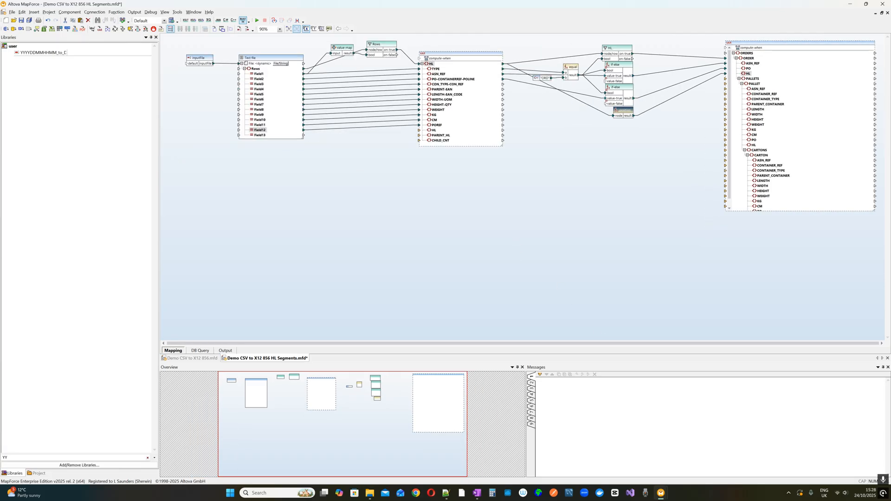
key(alt+Tab)
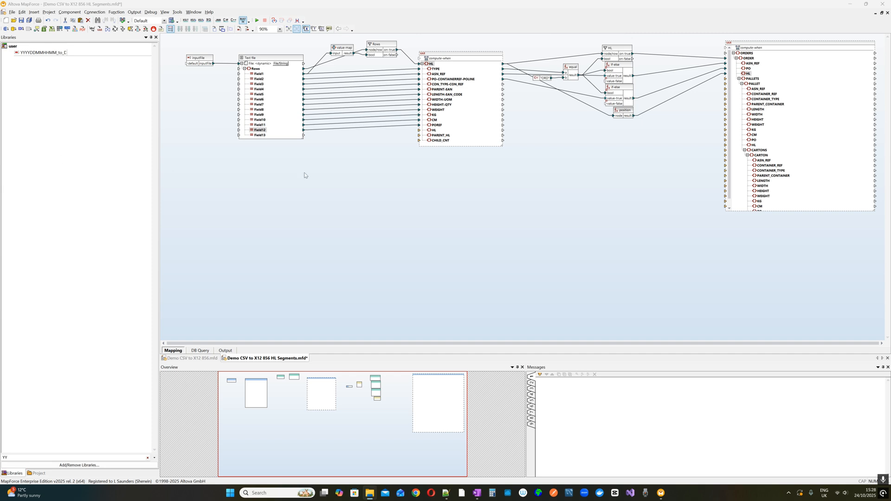
drag(304, 173, 738, 216)
click(458, 263)
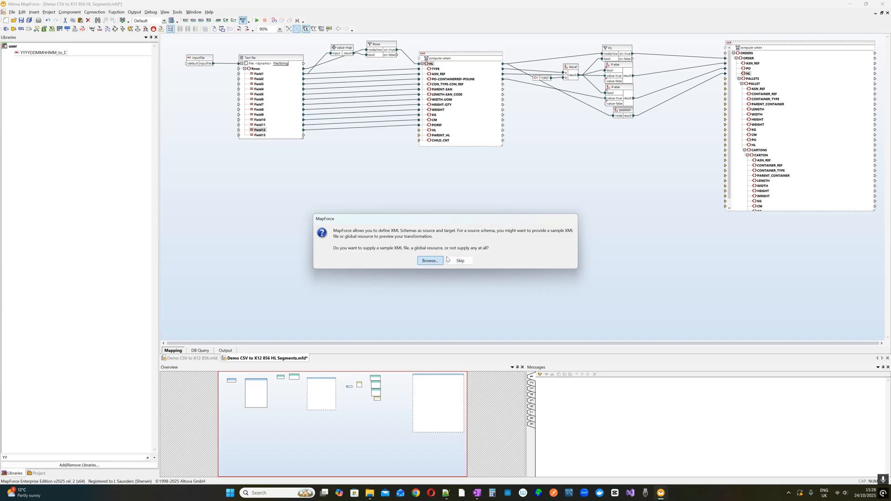
click(460, 261)
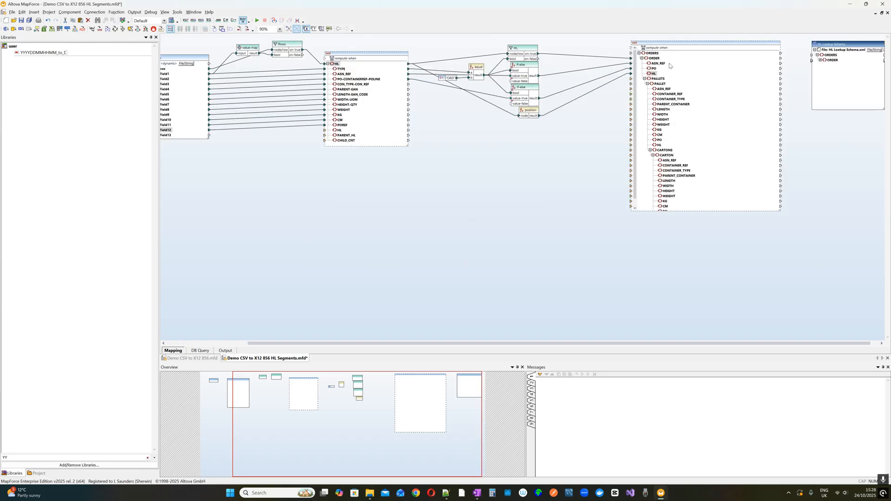
drag(648, 53, 824, 56)
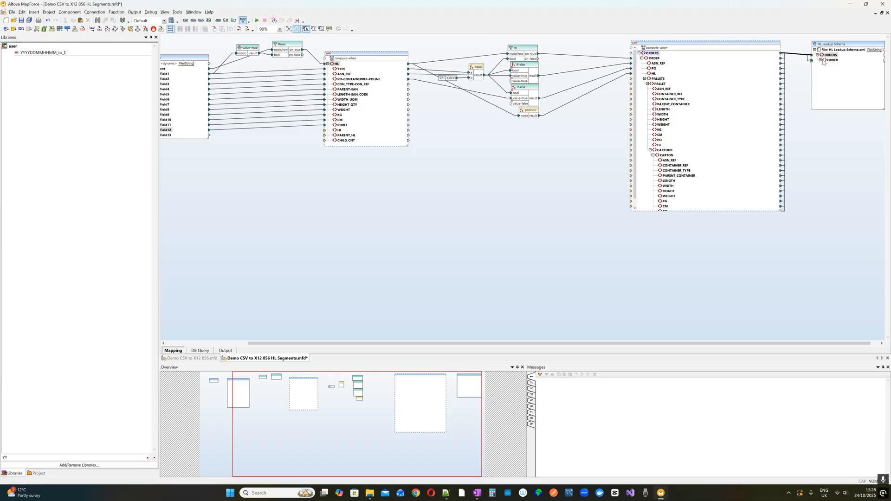
Generate the mapping output and check the HL values of both ORDER elements
click(225, 350)
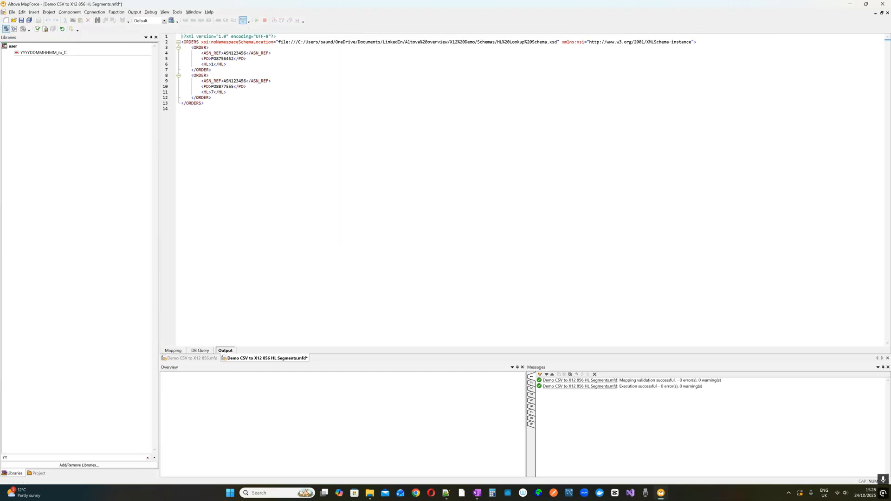
drag(201, 64, 227, 65)
drag(201, 92, 227, 92)
Switch to the HL numbering list in Notepad++ and renumber its first three lines as HL1, HL2 and HL3
key(alt+Tab)
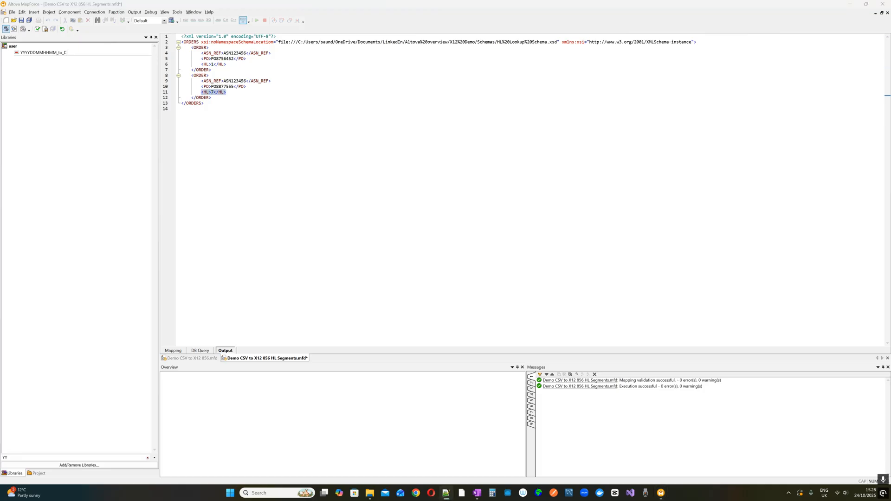
drag(0, 118, 420, 109)
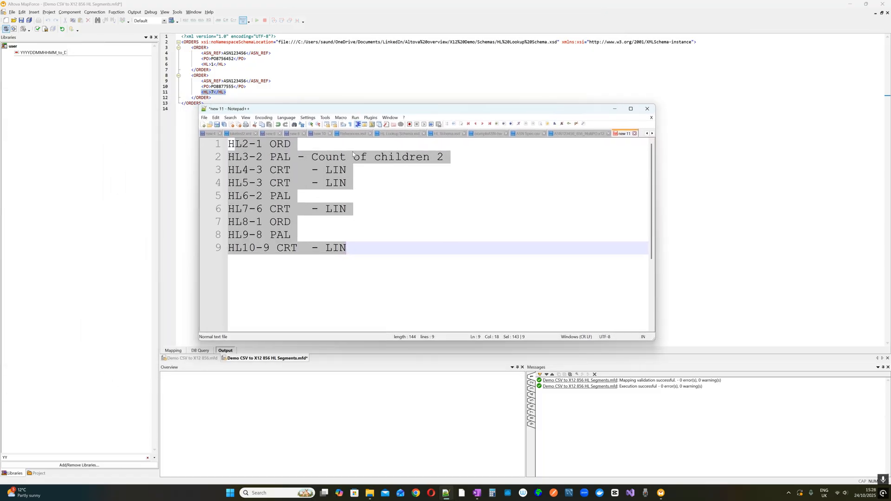
click(307, 144)
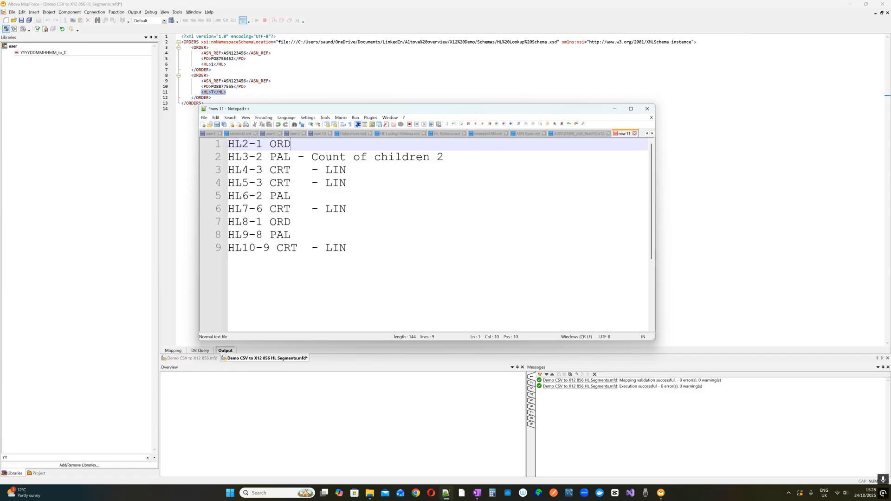
drag(249, 145, 242, 145)
text(1)
key(Escape)
drag(248, 159, 259, 236)
text(2)
key(Escape)
text(3)
Renumber the remaining lines of the list, from the second CRT line to the last, as HL4 through HL9
click(249, 209)
text(4)
click(249, 235)
text(5)
text(6)
click(346, 247)
text(7)
click(346, 248)
text(8)
click(346, 248)
text(9)
Set the parent numbers of the HL9, HL8 and HL6 lines in the list to 8, 7 and 5 respectively
click(263, 247)
text(8)
click(263, 235)
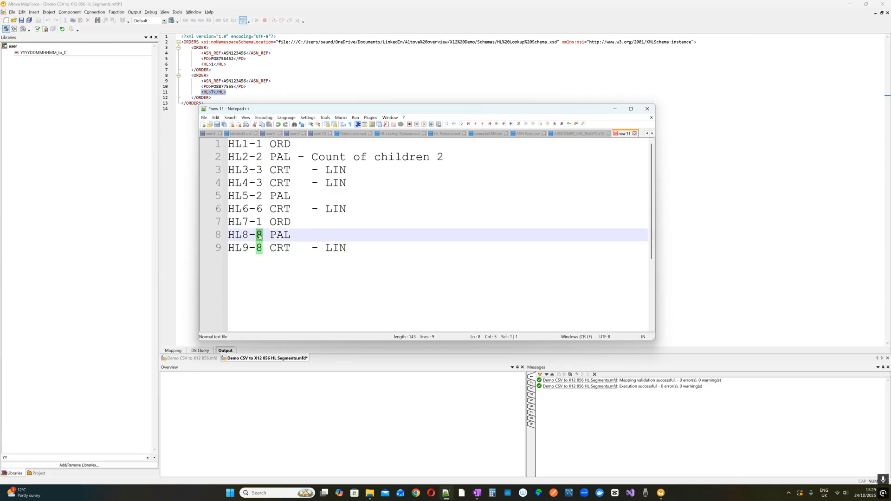
text(7)
click(263, 222)
drag(263, 222, 259, 222)
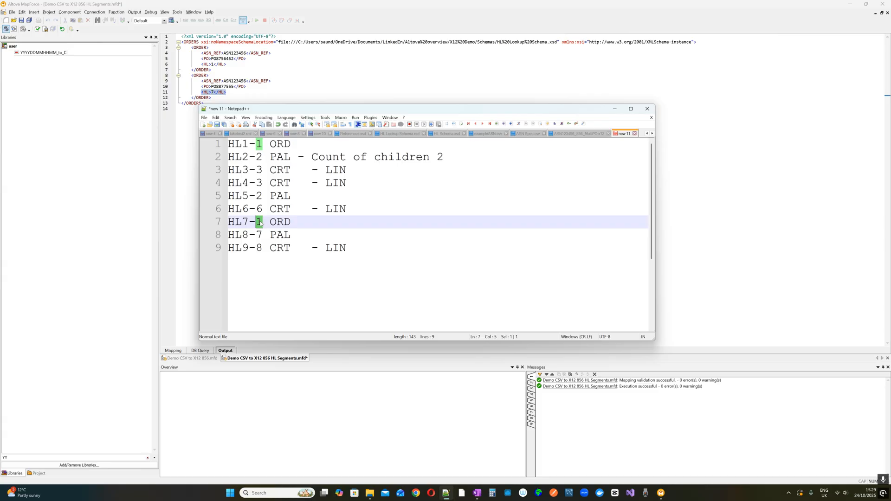
drag(270, 210, 255, 210)
text(5)
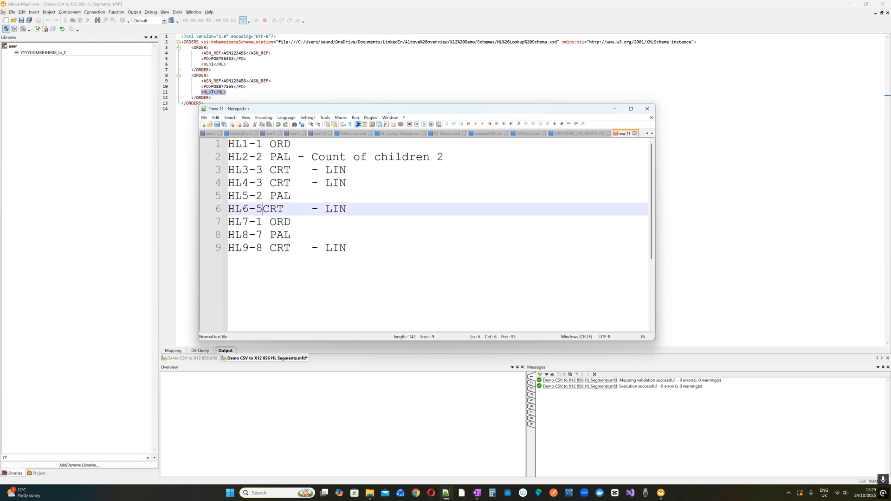
Set the parent numbers of the HL4 and HL3 lines to 2 and that of the HL2 line to 1
drag(263, 197, 229, 144)
text(2)
text(2)
text(1)
Check how the pallet and carton lines from HL2 to HL6 refer to their parent HL numbers
click(312, 170)
click(291, 157)
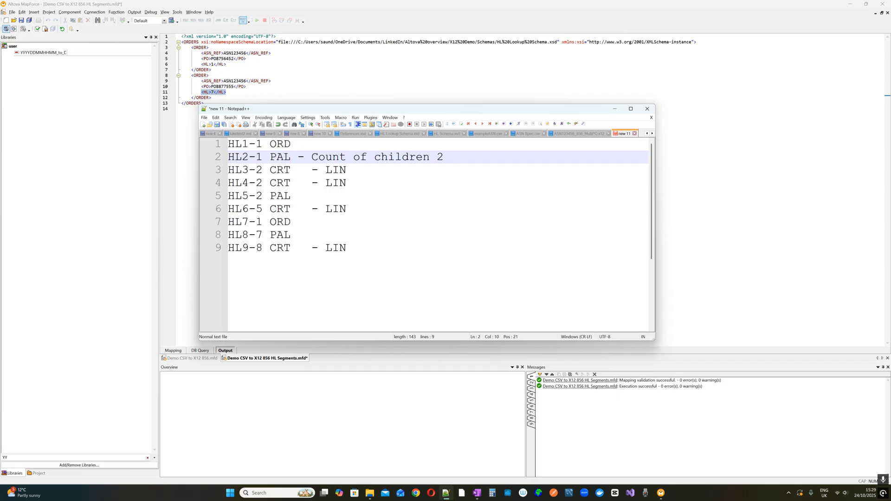
drag(242, 170, 291, 183)
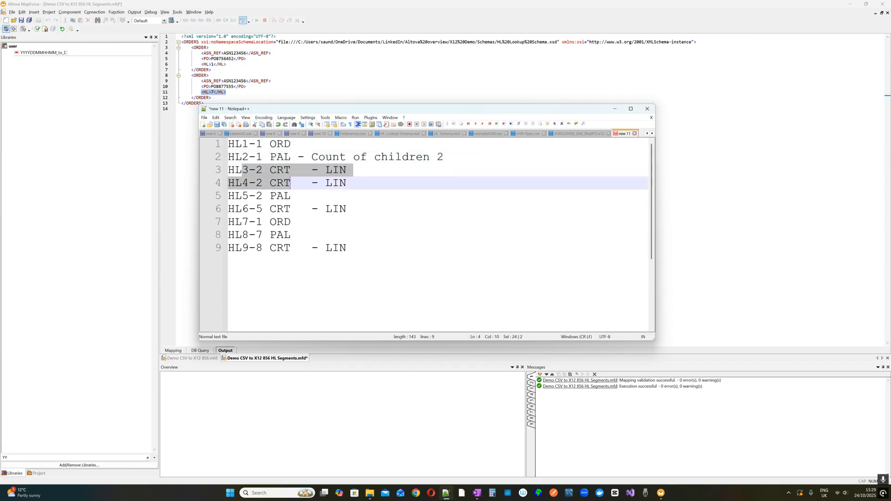
drag(235, 196, 291, 196)
click(242, 209)
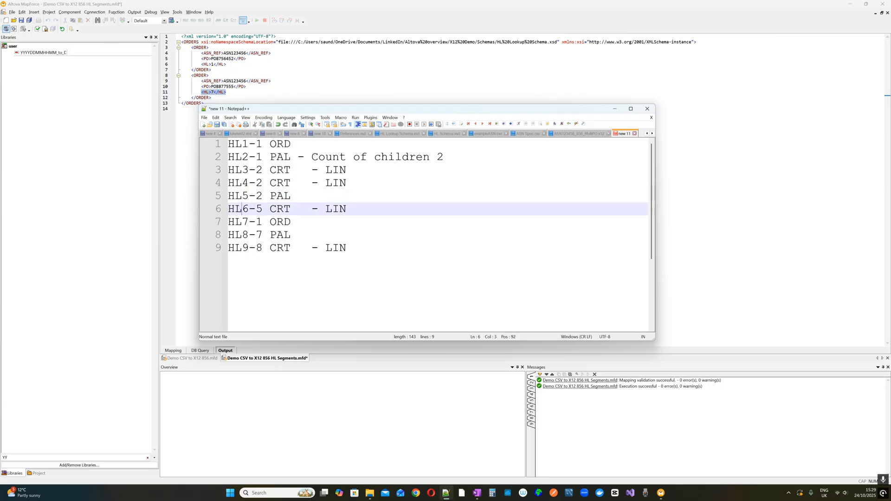
drag(263, 209, 255, 209)
Leave the numbering list, return to the MapForce mapping design and save the mapping file
drag(400, 110, 0, 151)
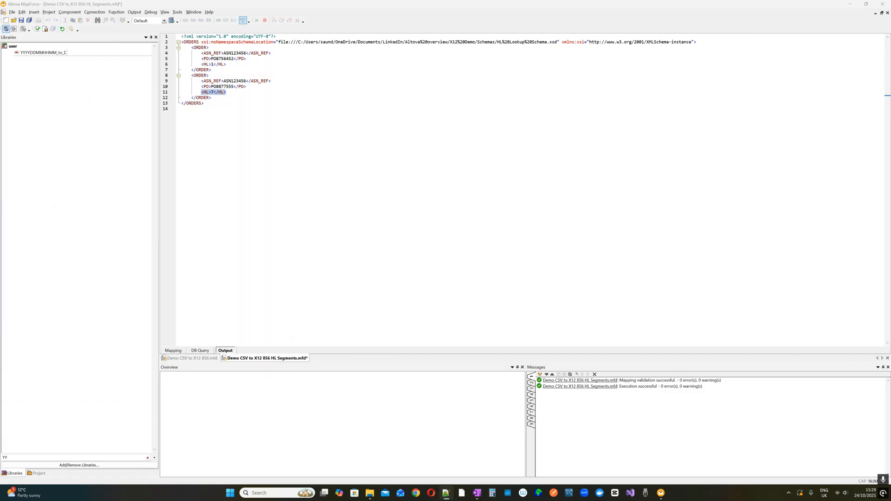
scroll(524, 190, up, 6)
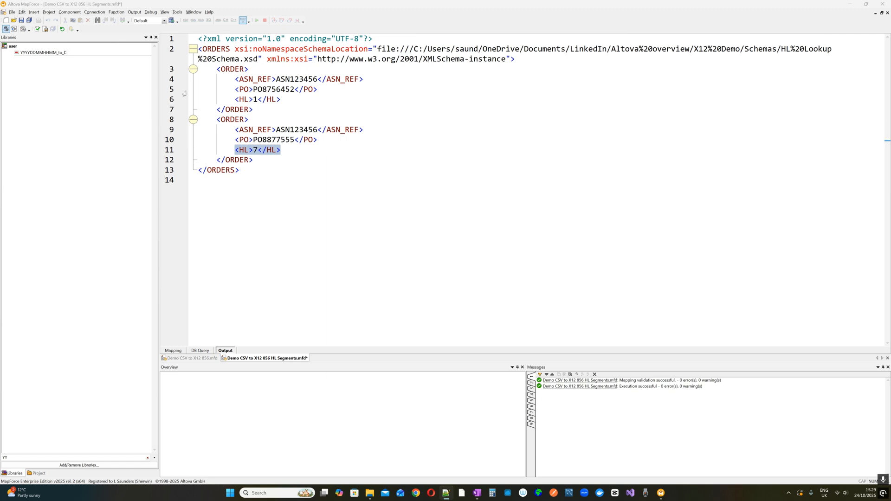
click(173, 351)
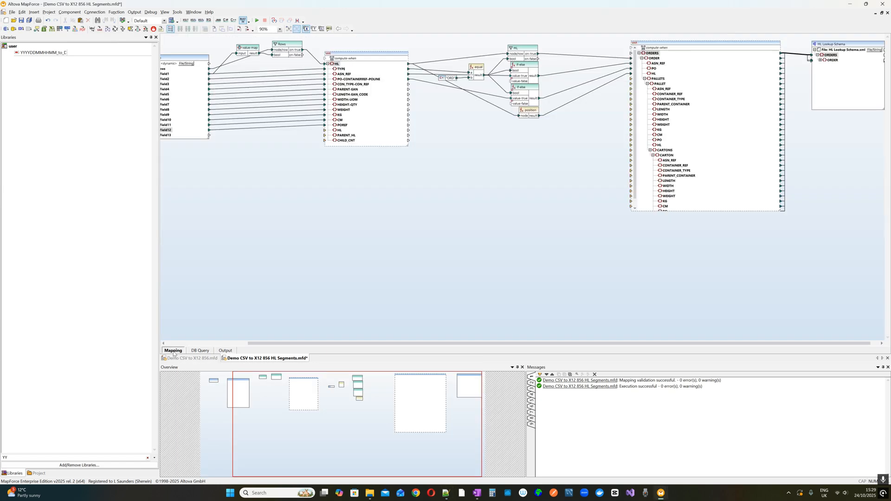
click(28, 20)
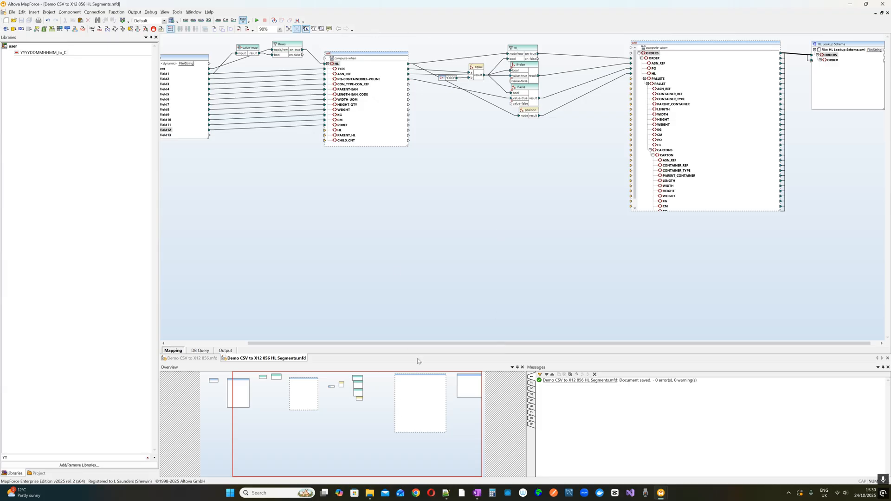
Paste the copied pallet lookup components below the order mapping and check the pasted value-map's entries
drag(418, 344, 370, 344)
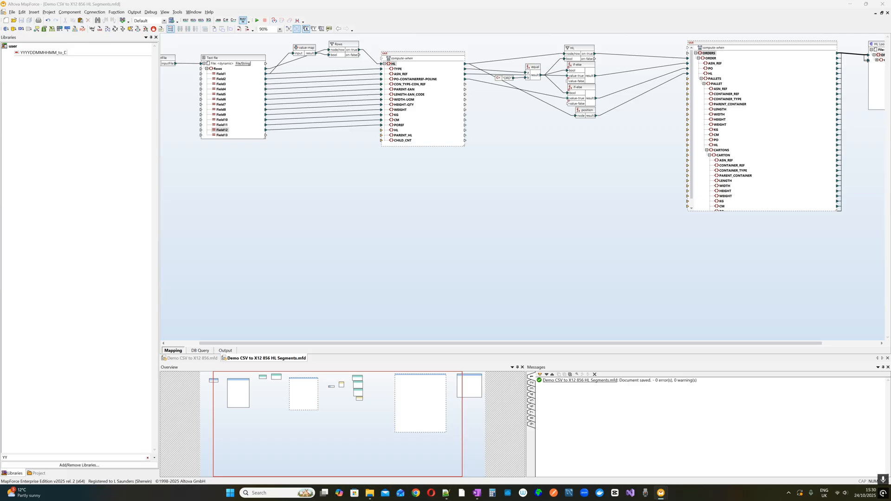
right_click(420, 212)
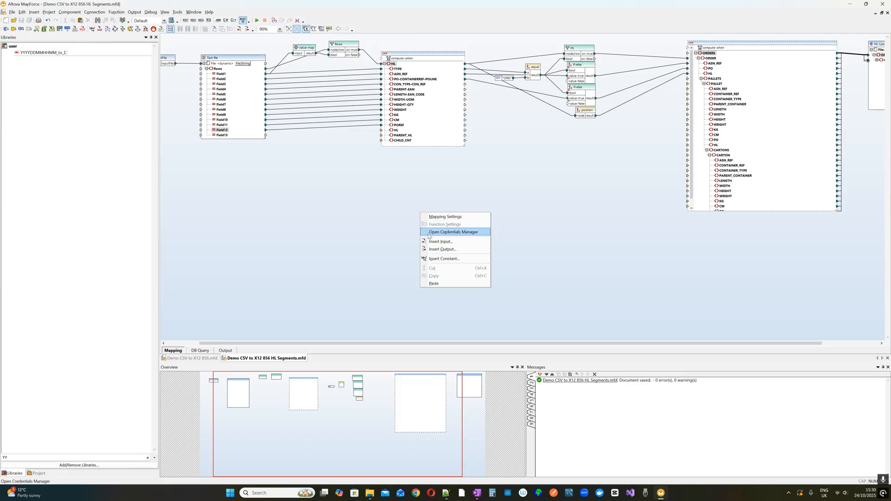
click(430, 285)
drag(687, 226, 621, 230)
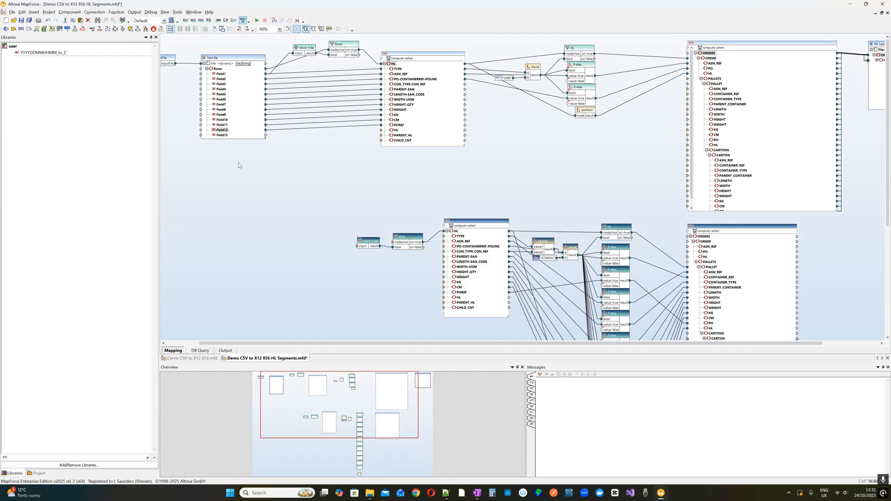
double_click(369, 241)
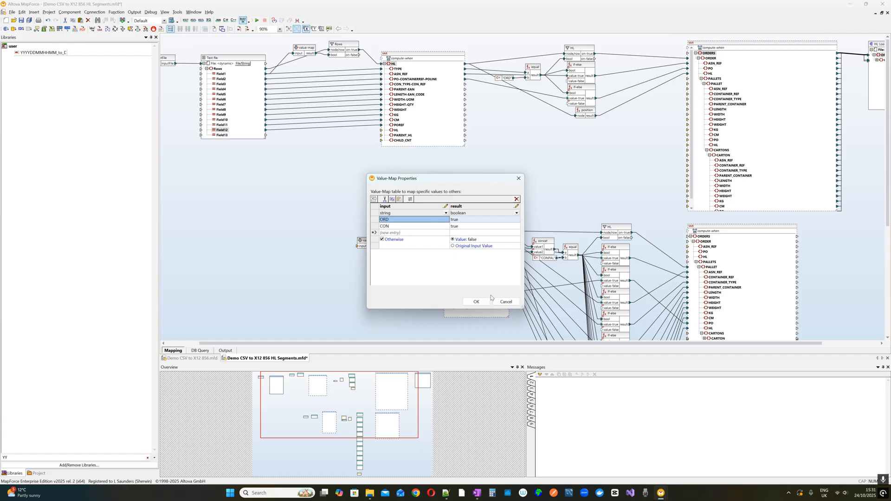
click(506, 302)
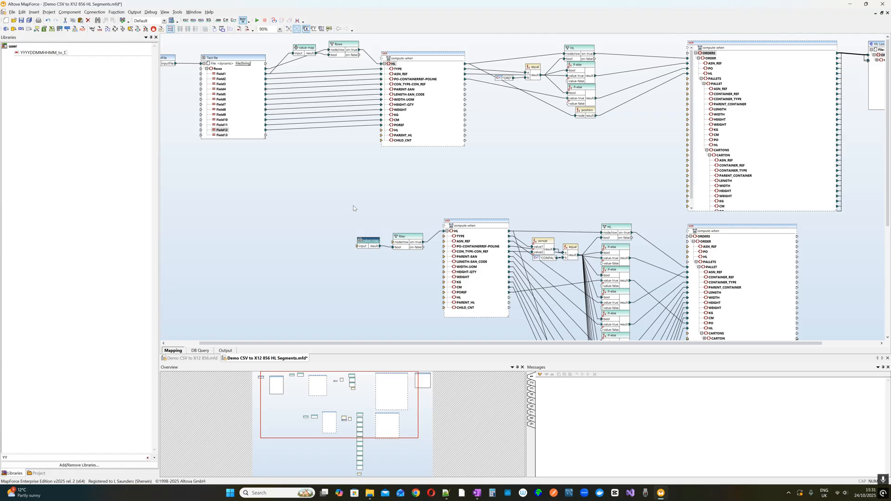
Connect the text file's Field1 to the pasted value-map's input and its Rows node to the pasted filter's node/row
drag(316, 186, 368, 191)
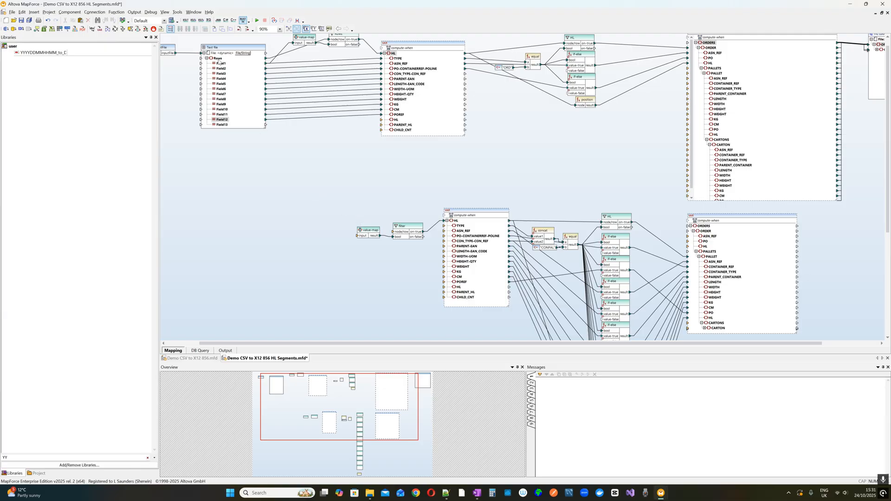
scroll(617, 263, down, 5)
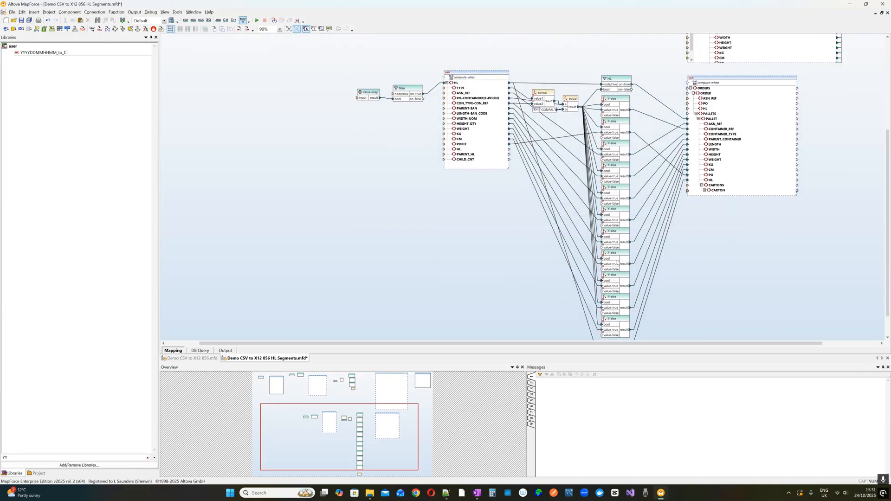
scroll(539, 306, up, 5)
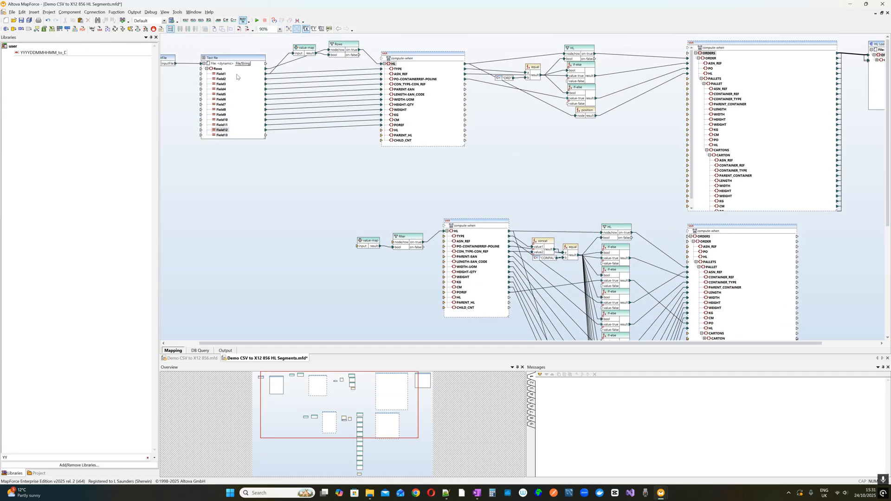
drag(266, 74, 365, 248)
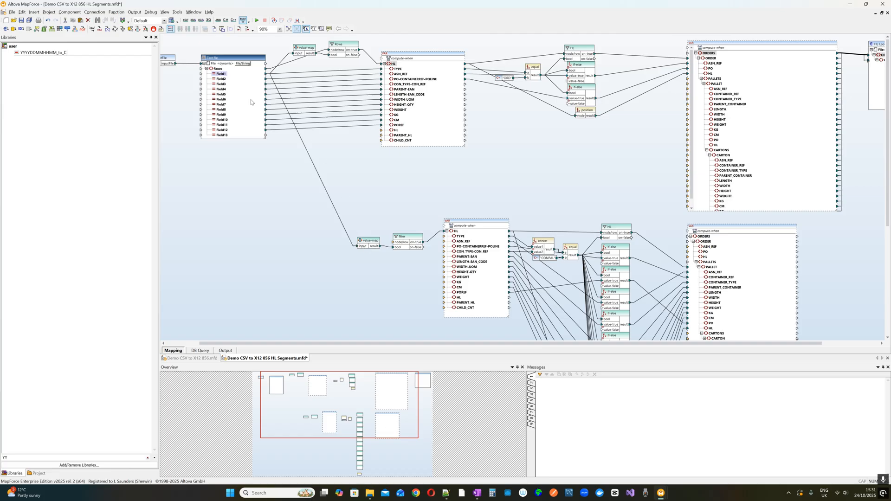
drag(220, 69, 397, 243)
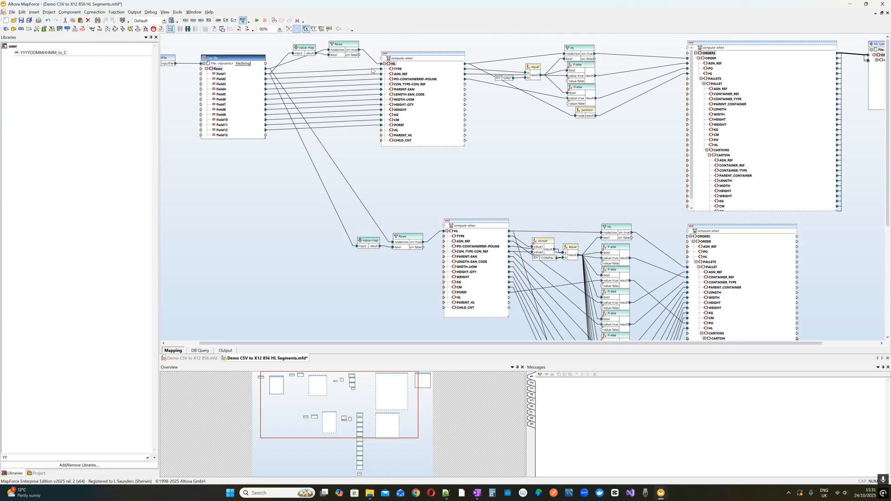
drag(360, 50, 444, 231)
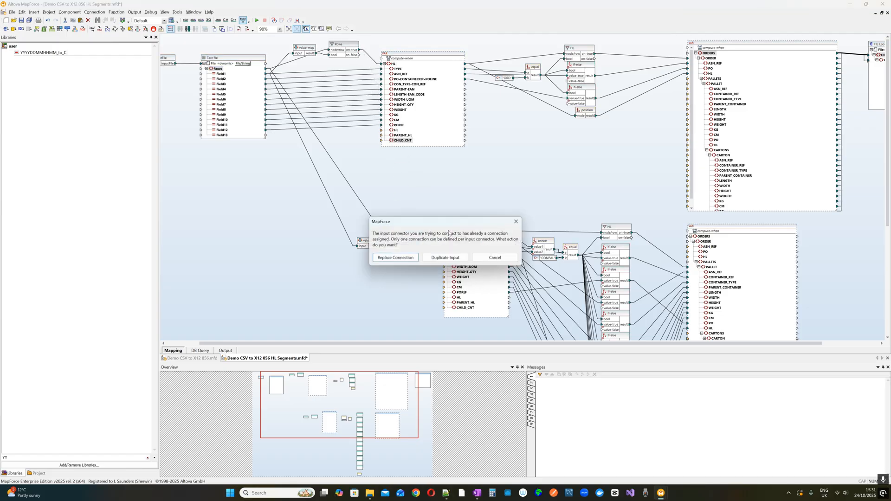
click(407, 259)
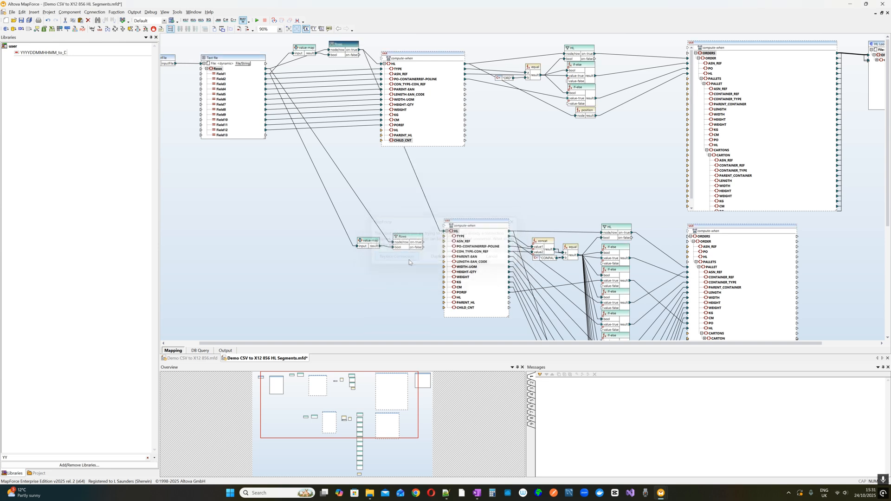
click(379, 65)
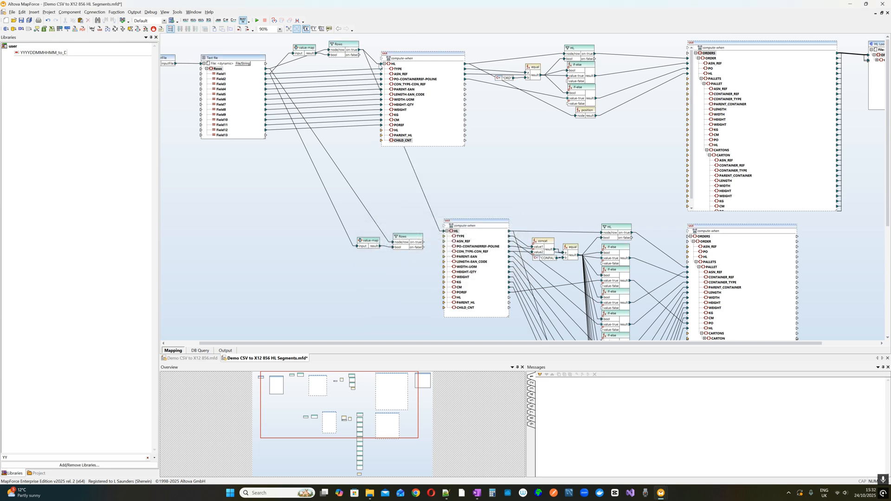
click(375, 62)
click(440, 233)
key(Delete)
Copy the first variable's HL connection with its descendant connections to the pasted variable, and feed its HL node from the pasted Rows filter
drag(377, 63, 444, 230)
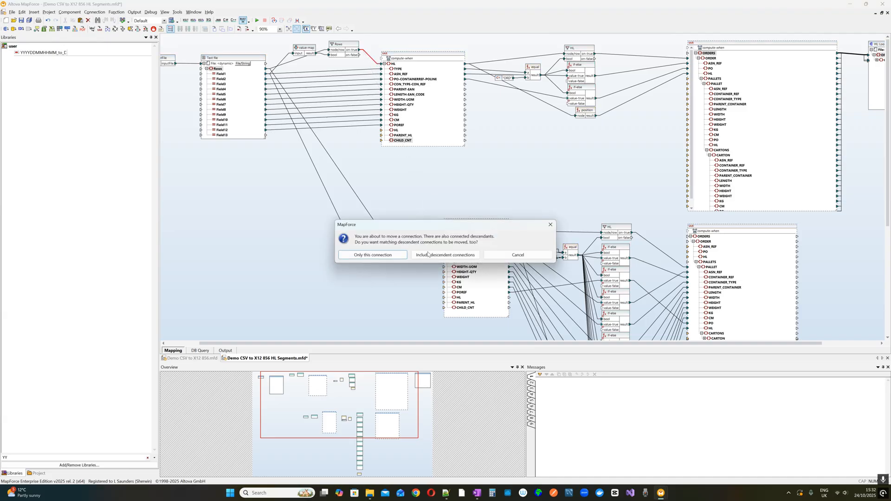
click(440, 256)
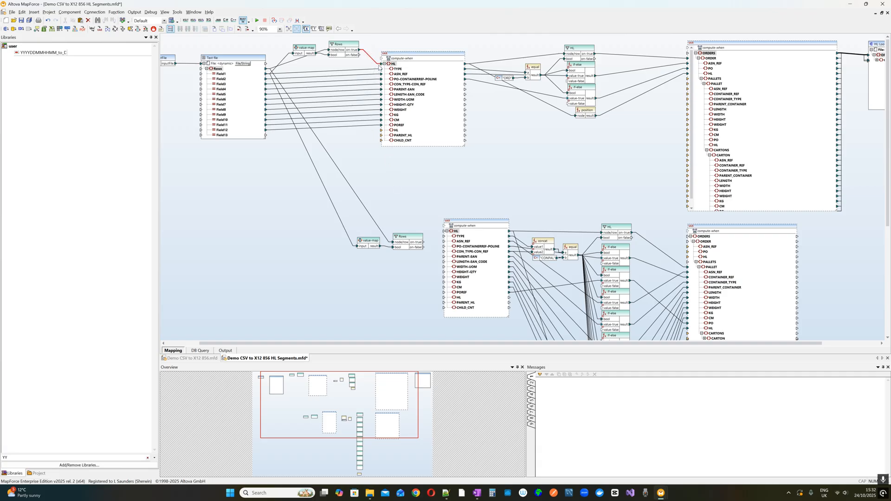
drag(382, 65, 446, 235)
click(438, 257)
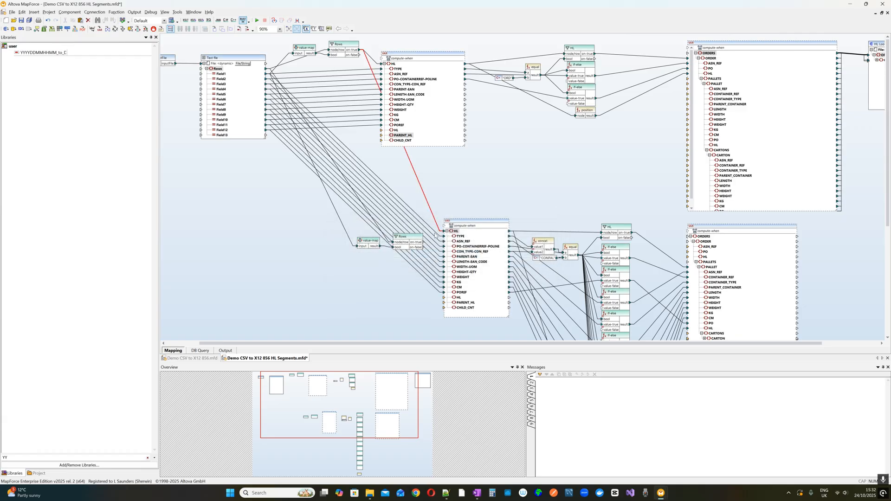
click(420, 236)
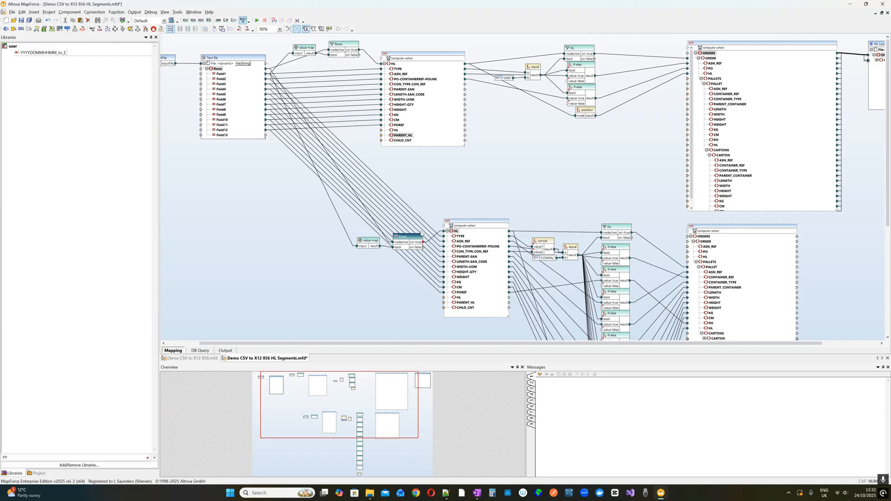
Move the pasted value-map, filter, variable, concat and equal components together so that the variable sits directly below the order variable
drag(308, 188, 574, 340)
drag(295, 126, 573, 282)
drag(495, 160, 434, 131)
scroll(401, 288, up, 3)
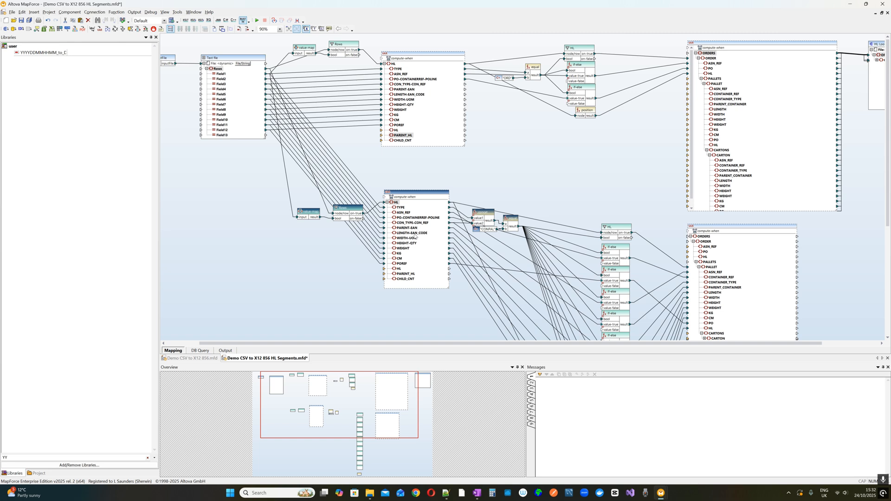
click(350, 265)
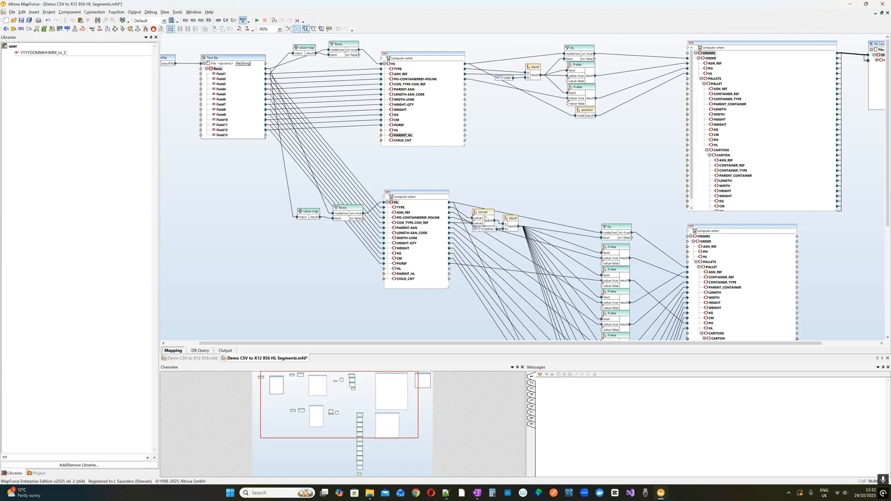
Examine the pallet variable's TYPE and CON_TYPE-CON_REF connections to concat against the CON and PAL rows in the text file's sample data
click(469, 221)
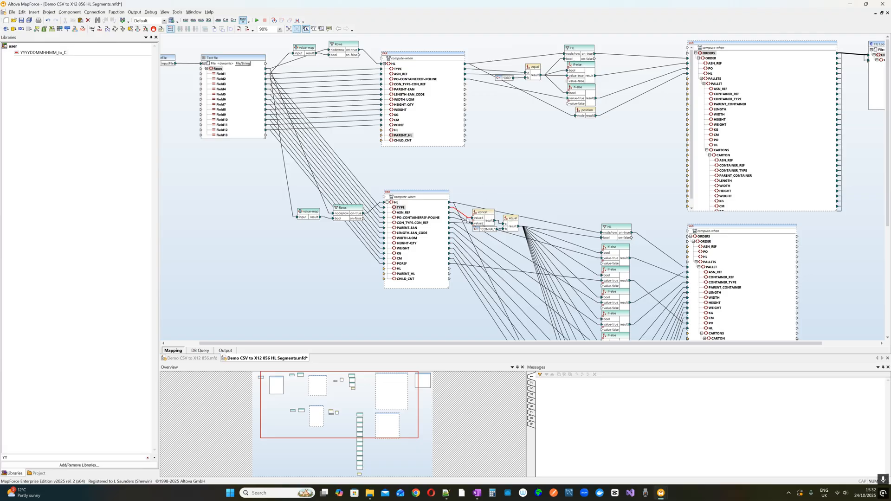
click(404, 211)
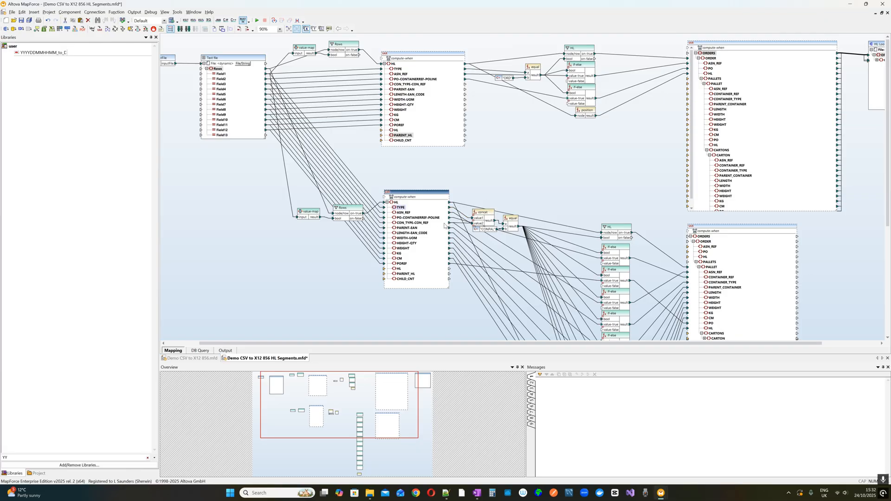
click(407, 220)
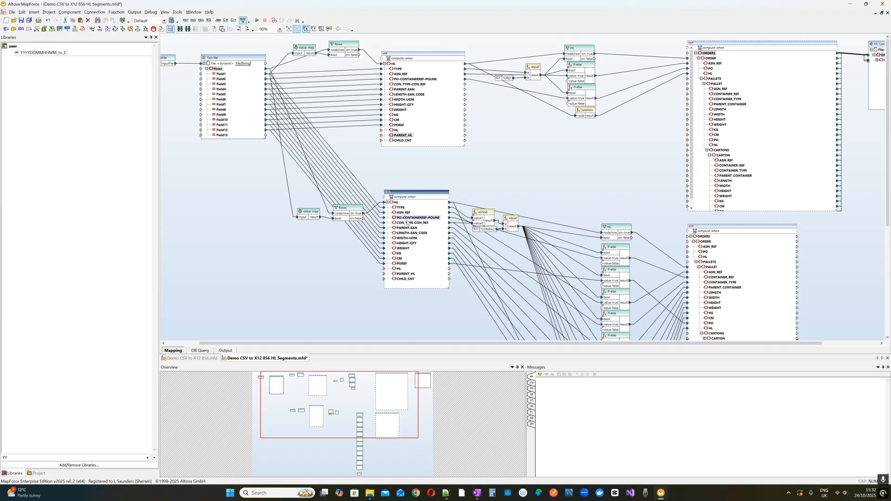
double_click(230, 58)
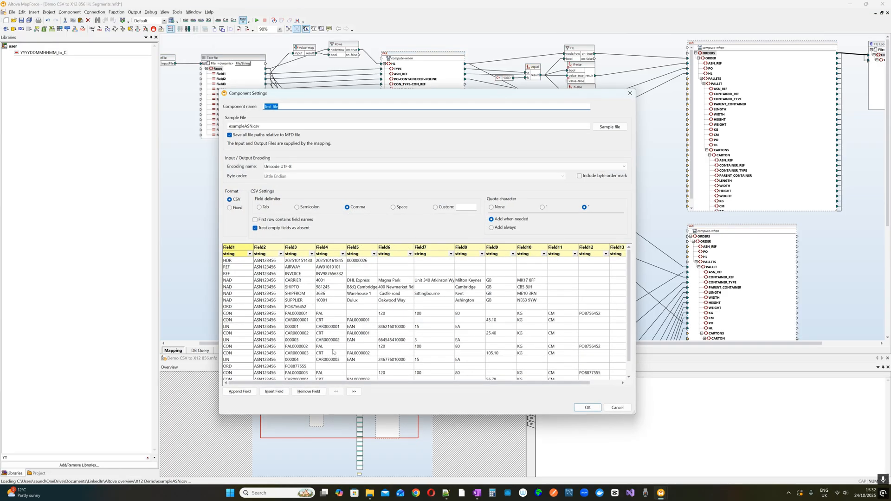
click(230, 291)
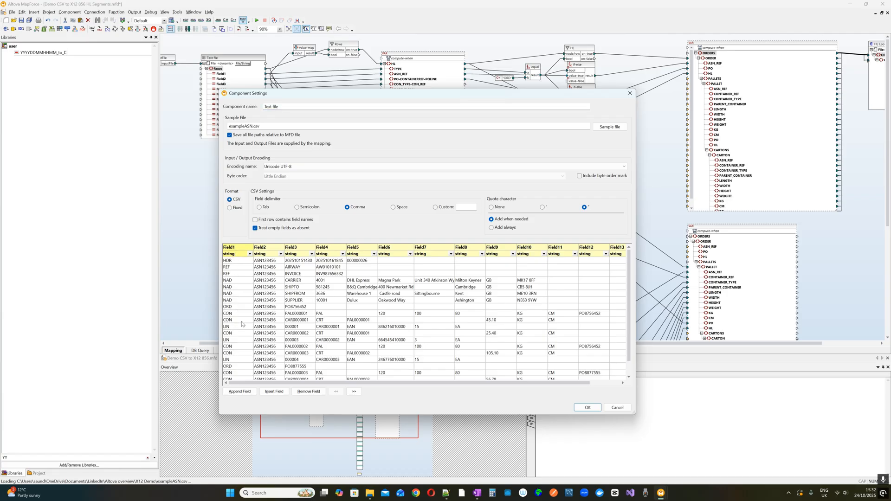
click(330, 305)
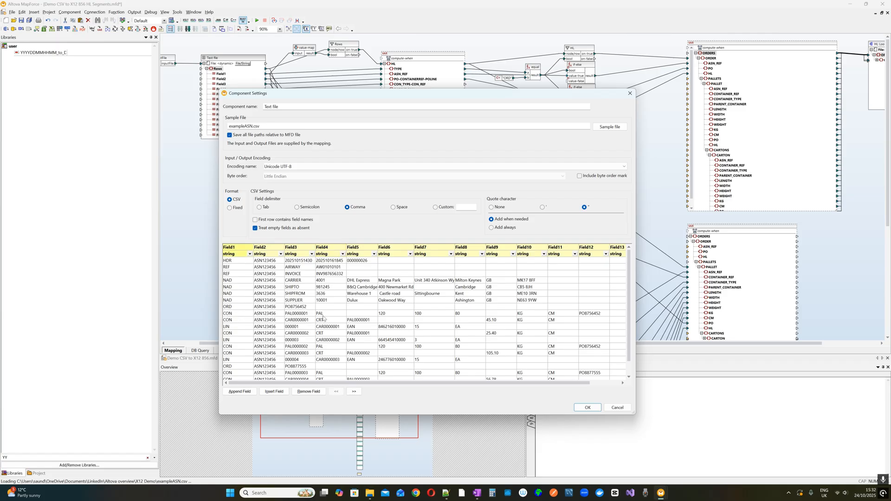
click(620, 410)
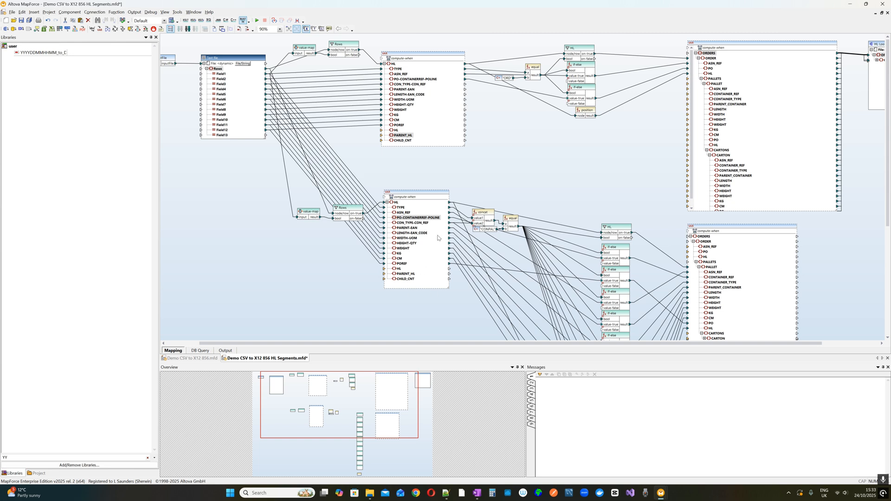
Move the pallet mapping's position component up so that it sits directly beneath the last if-else component
scroll(563, 218, down, 3)
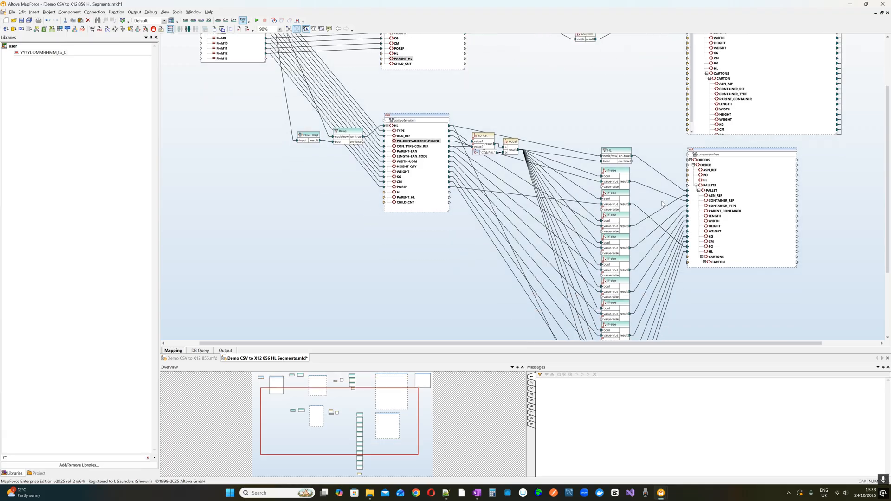
scroll(629, 236, down, 4)
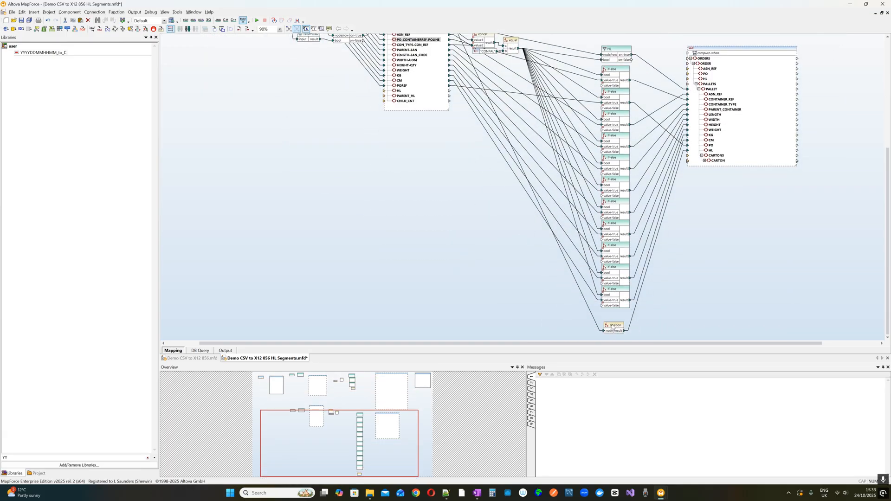
drag(613, 326, 617, 312)
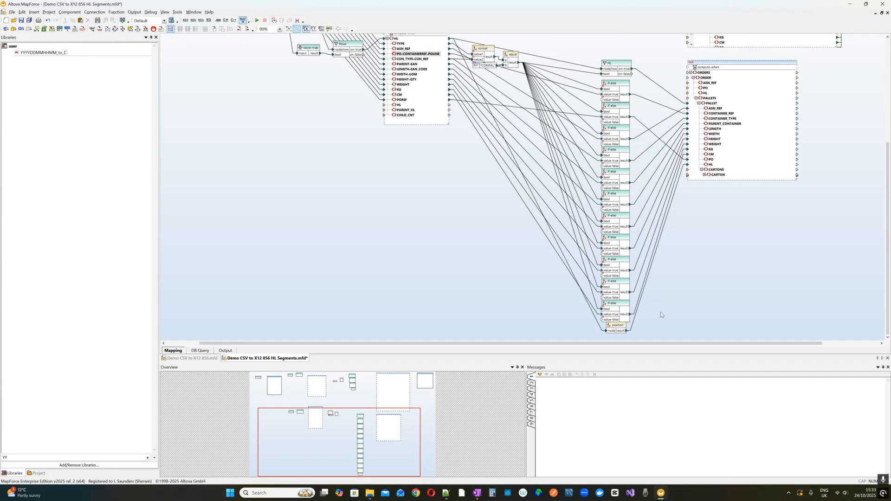
scroll(664, 320, up, 7)
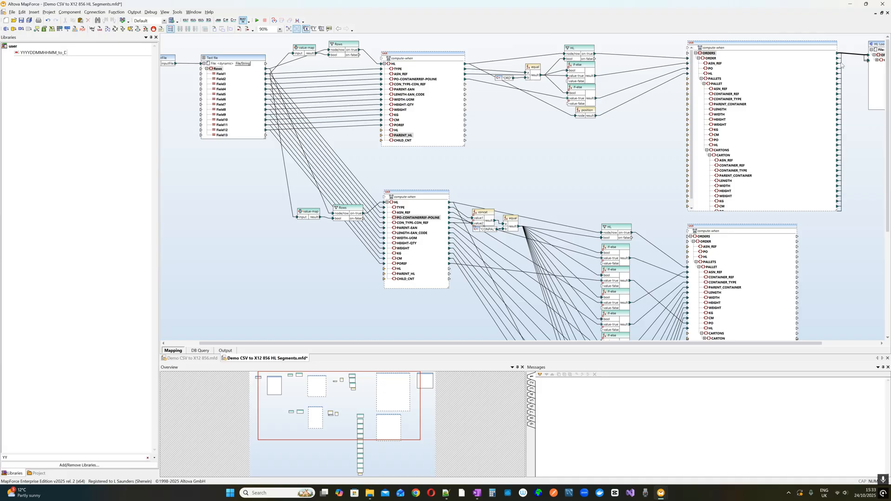
Duplicate the HL Lookup Schema component and place the copy beside the pallet mapping's lookup variable
drag(736, 344, 796, 319)
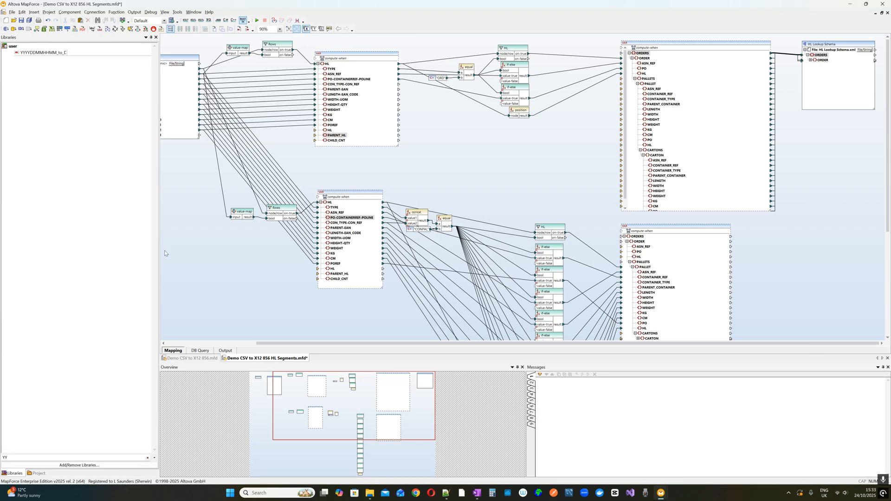
click(838, 45)
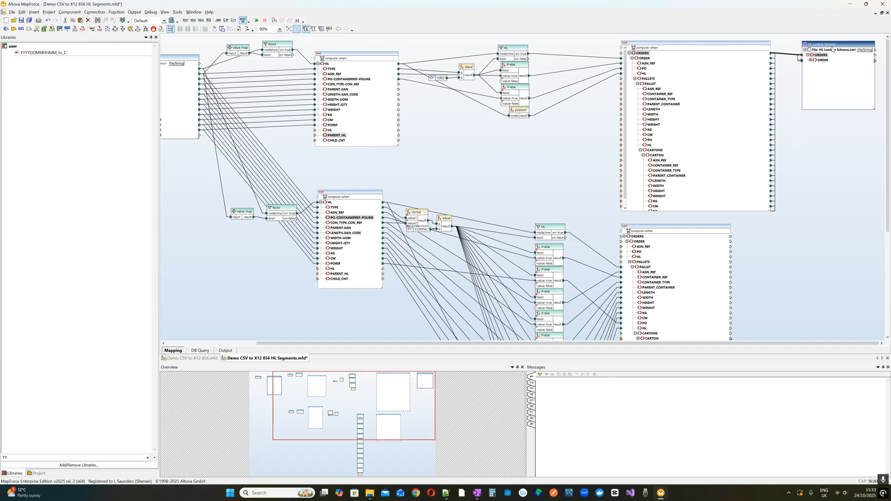
drag(838, 58, 801, 281)
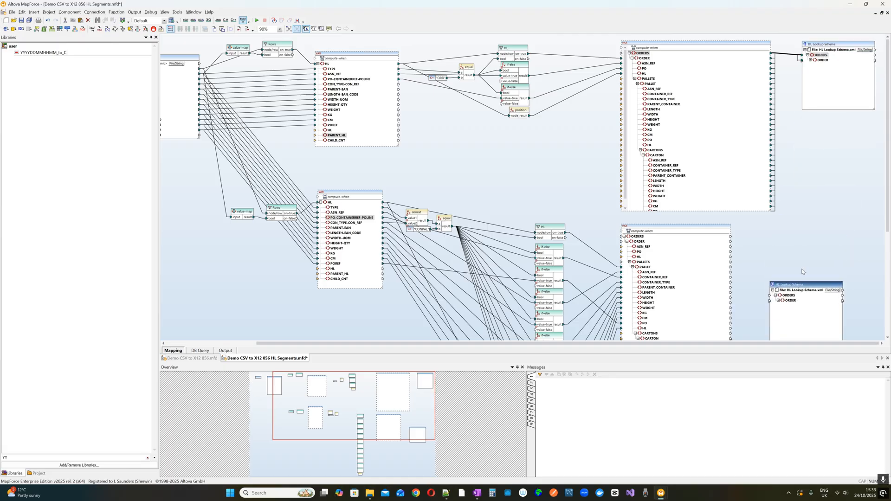
Expand the copied schema down to PALLET and connect the lookup variable's PALLET node to it, including all child nodes
scroll(794, 260, down, 3)
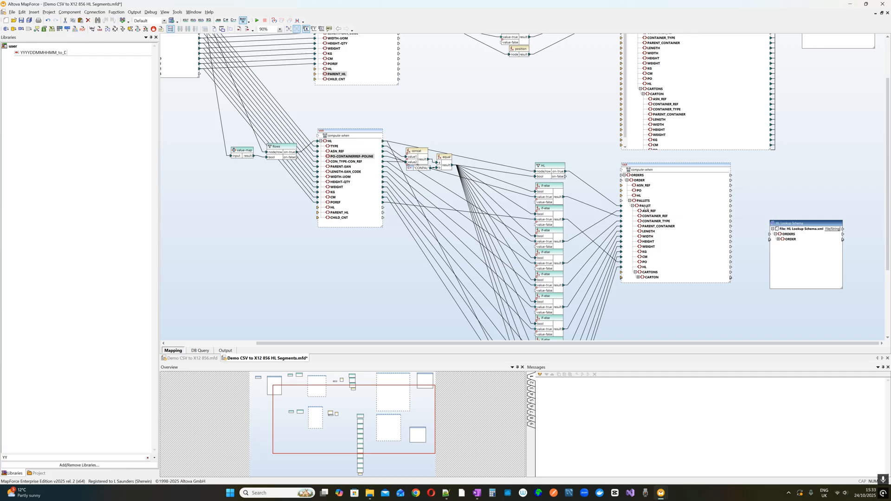
click(779, 239)
click(781, 259)
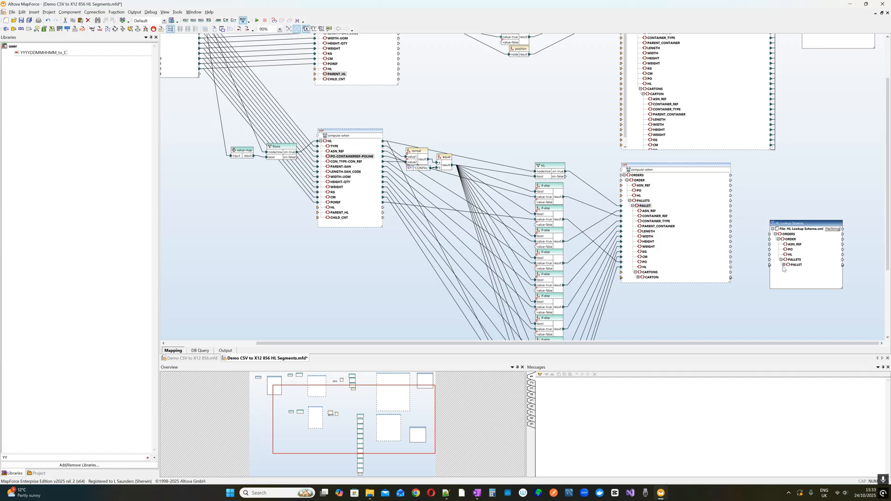
click(784, 265)
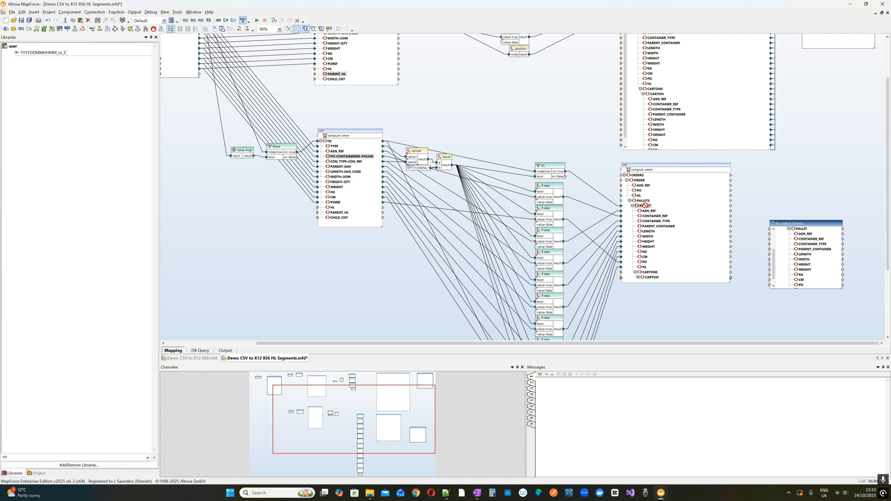
drag(646, 207, 769, 229)
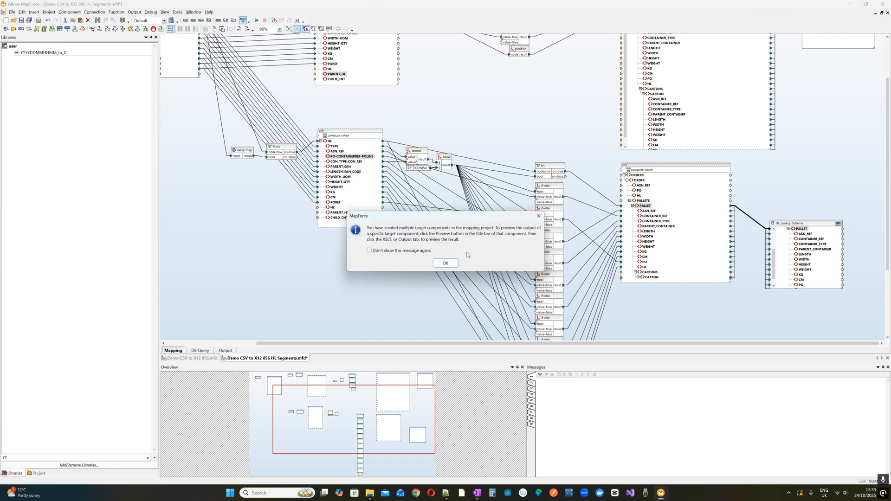
click(457, 264)
click(453, 276)
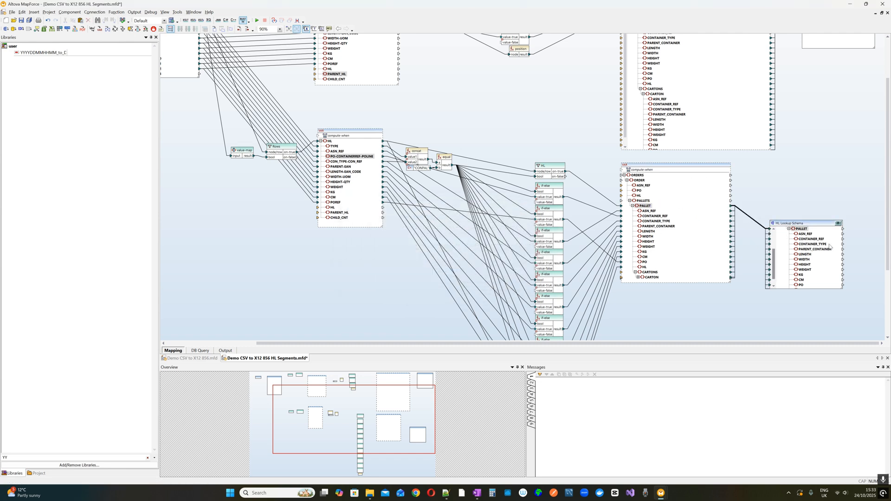
Preview the output of the copied HL Lookup Schema and check the HL value of each PALLET element
click(226, 351)
scroll(524, 191, up, 4)
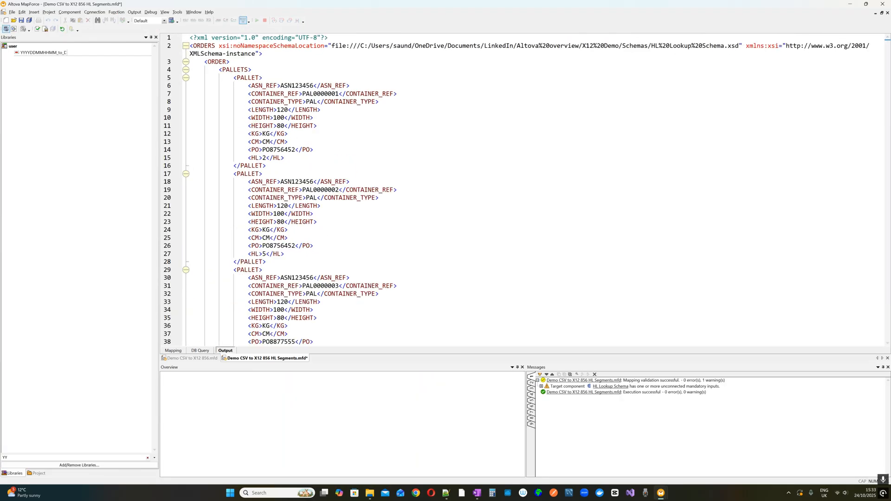
scroll(525, 190, down, 2)
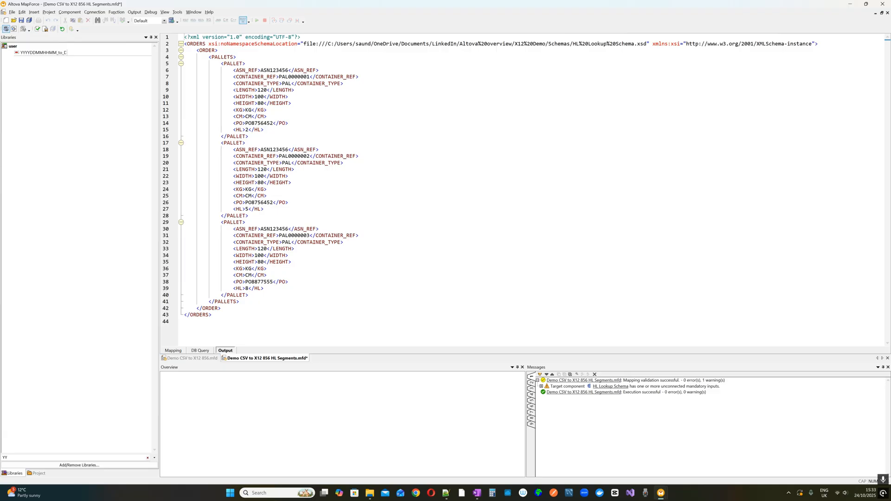
drag(264, 130, 221, 130)
drag(264, 209, 233, 209)
drag(248, 295, 236, 289)
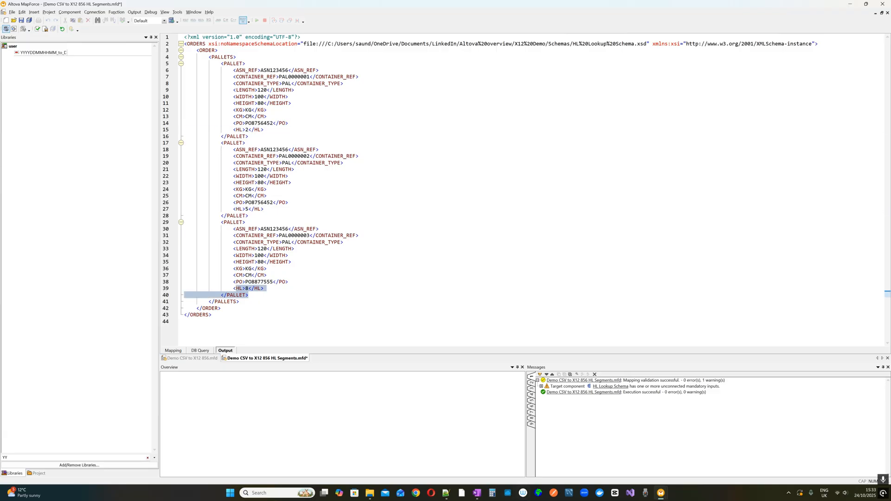
Switch to Notepad++ to compare the pallet HL numbers with the planned HL hierarchy list, and move its window out of the way
click(447, 496)
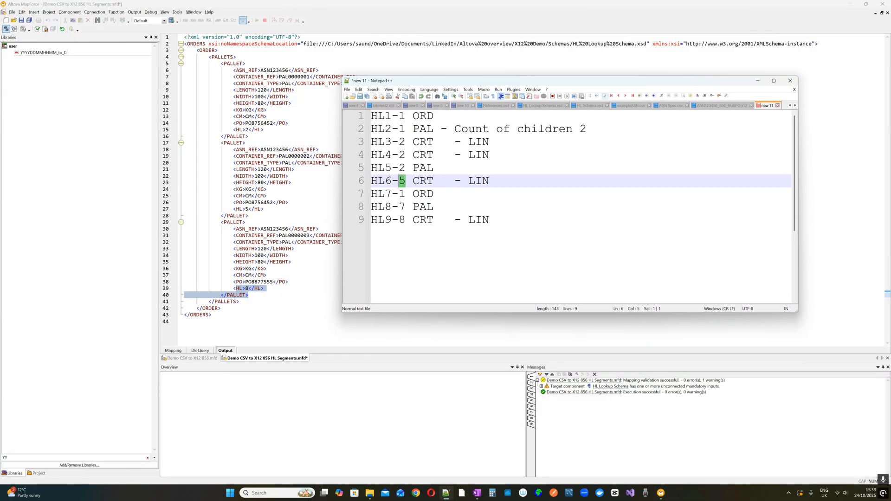
drag(435, 168, 371, 168)
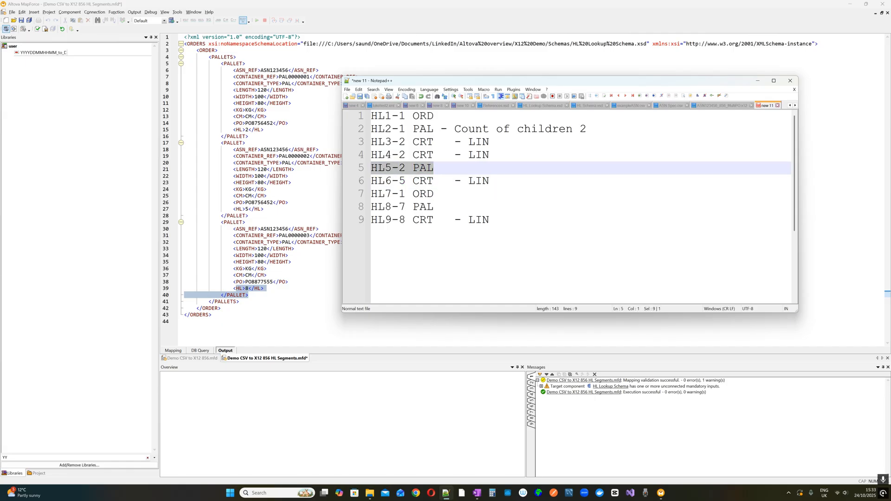
drag(448, 129, 371, 129)
click(400, 129)
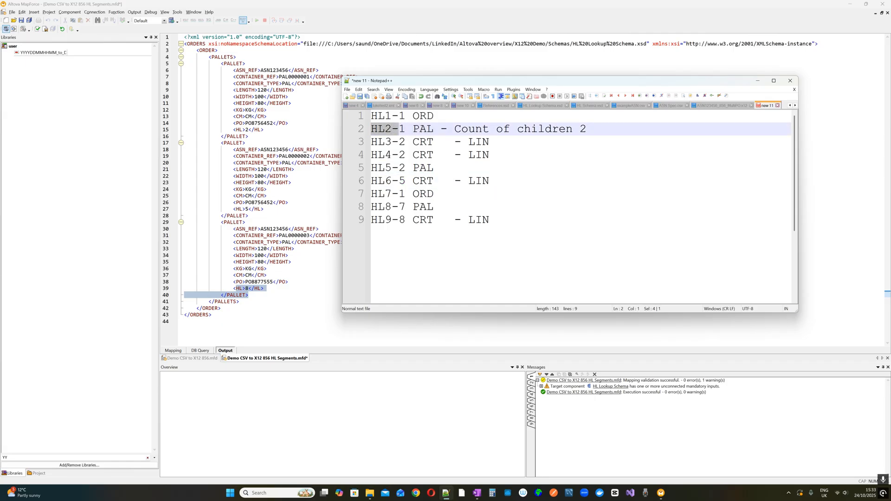
drag(392, 168, 372, 168)
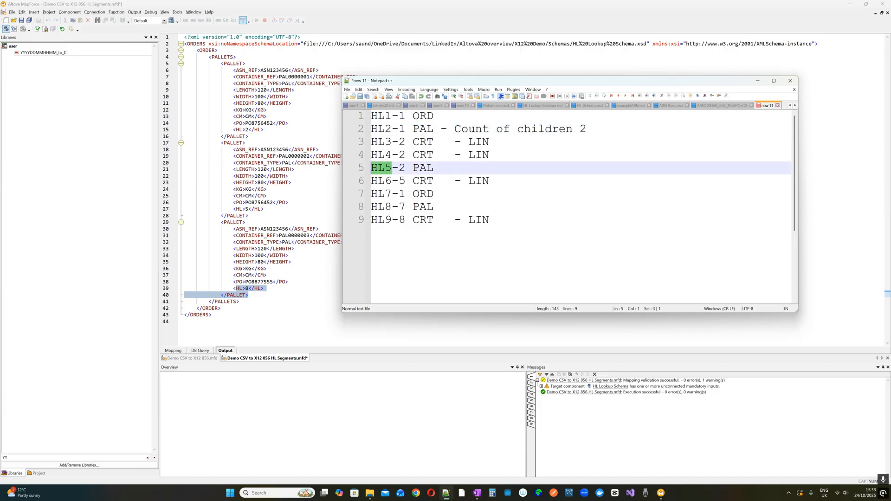
drag(393, 207, 371, 207)
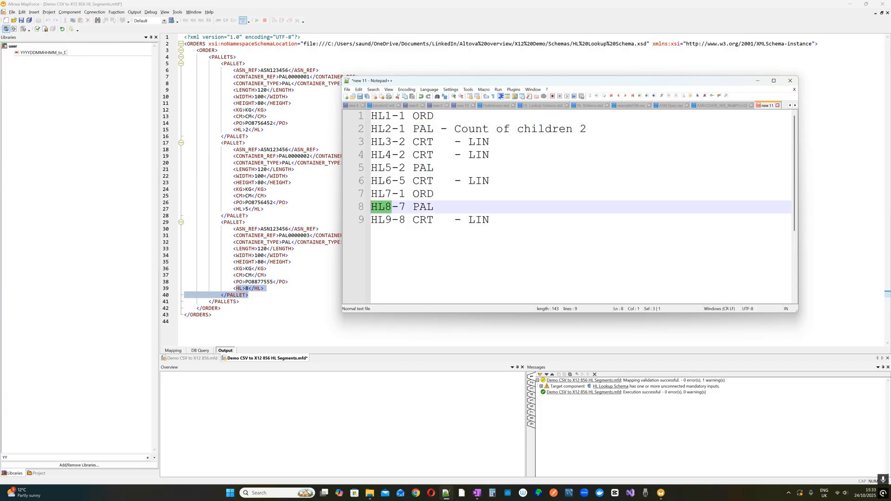
drag(521, 81, 0, 91)
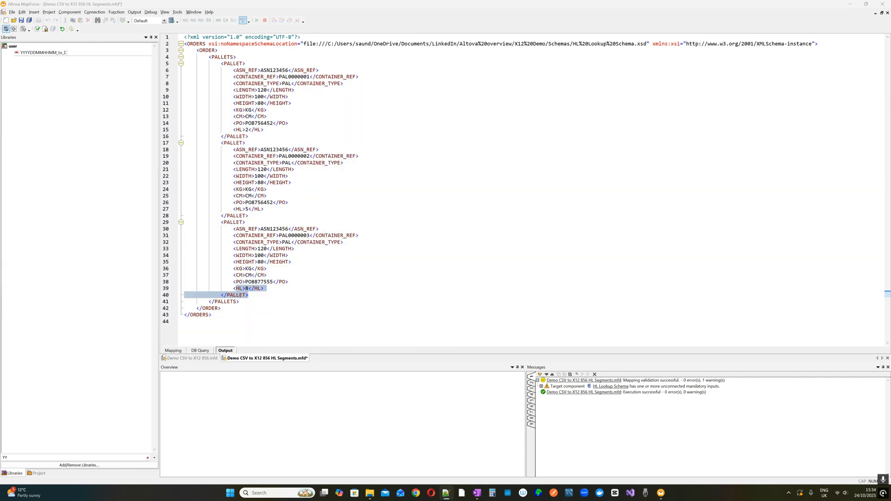
Return to the mapping design and review the order and pallet branches from the text file through their value-maps, filters and variables
click(172, 351)
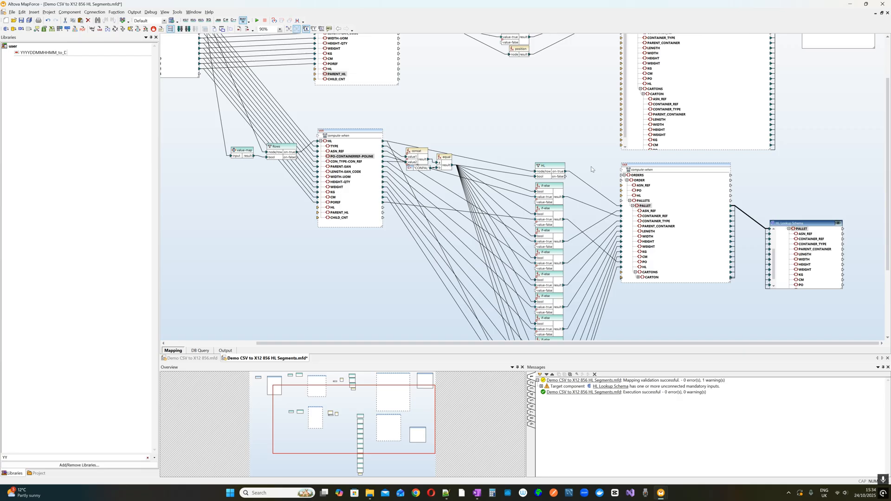
scroll(622, 209, up, 4)
scroll(630, 215, down, 2)
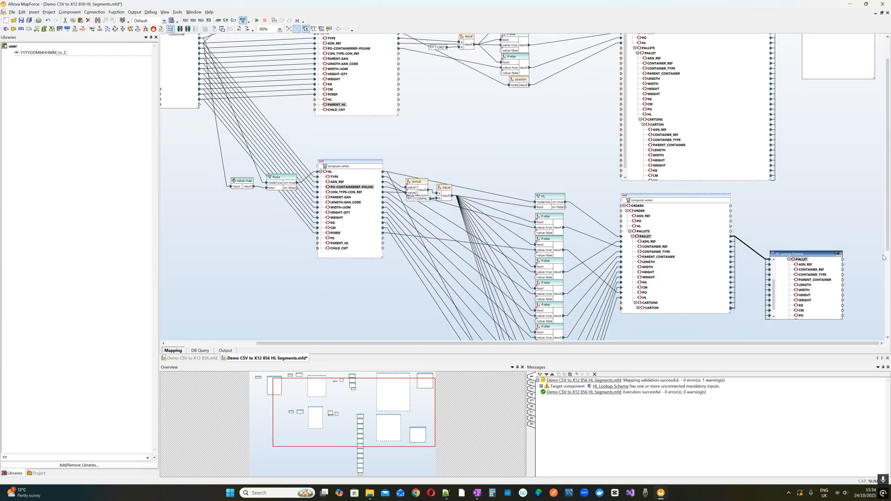
scroll(442, 151, down, 3)
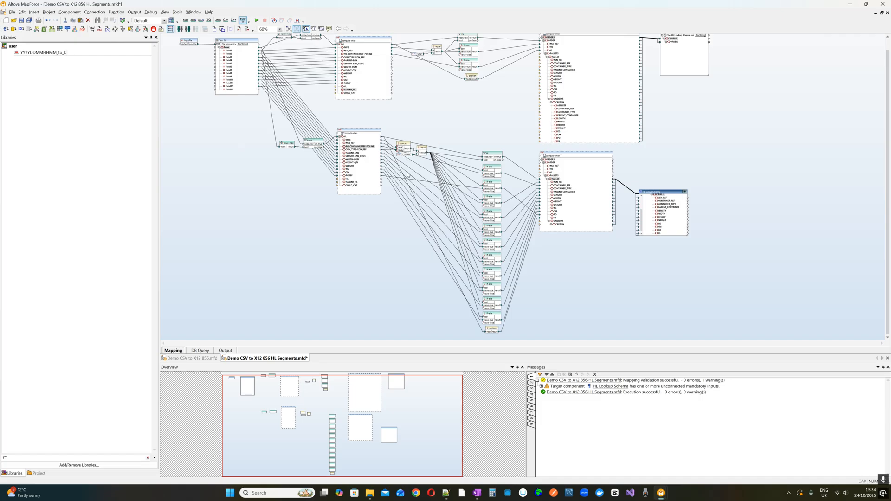
scroll(407, 175, up, 3)
scroll(413, 176, up, 2)
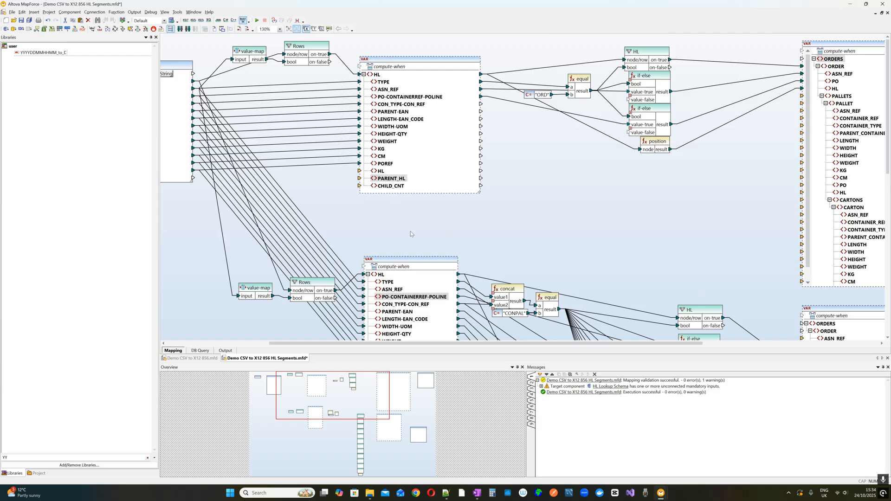
drag(438, 344, 395, 352)
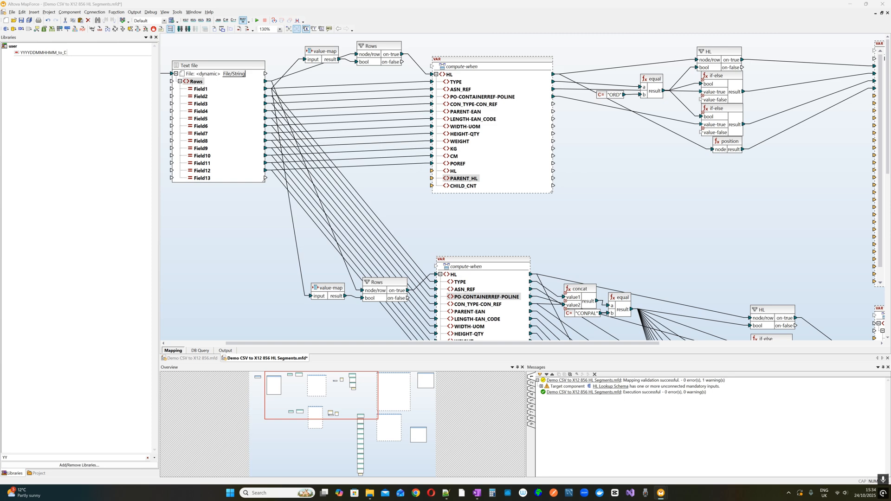
Paste the copied carton branch, with its value-map, filter, if-else functions and lookup variable, and place it below the pallet branch
scroll(519, 203, down, 5)
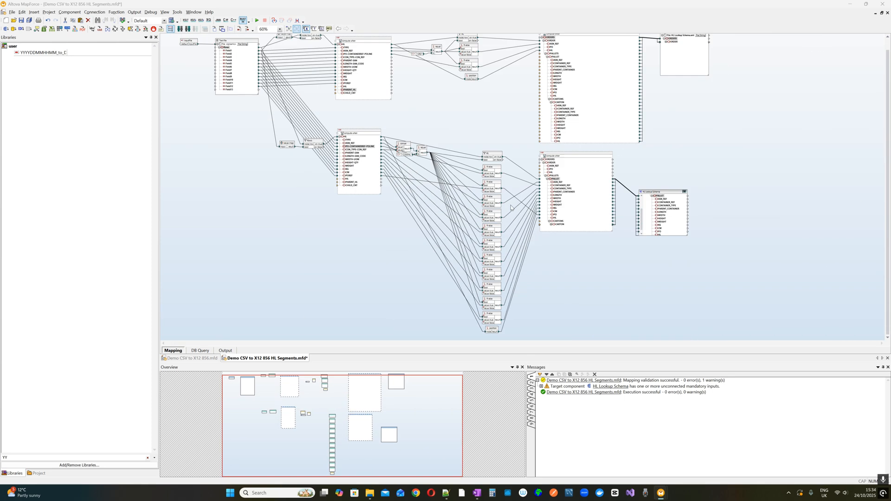
scroll(508, 207, down, 2)
right_click(339, 274)
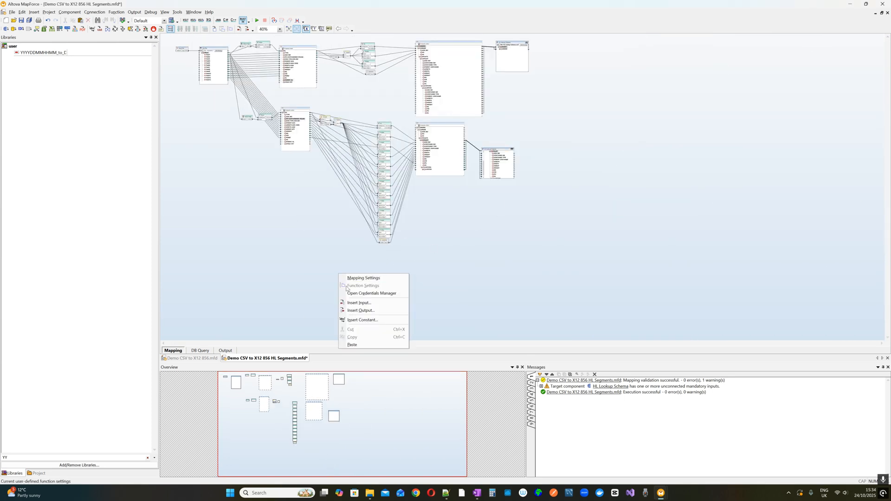
click(351, 344)
drag(515, 281, 439, 267)
drag(330, 295, 391, 332)
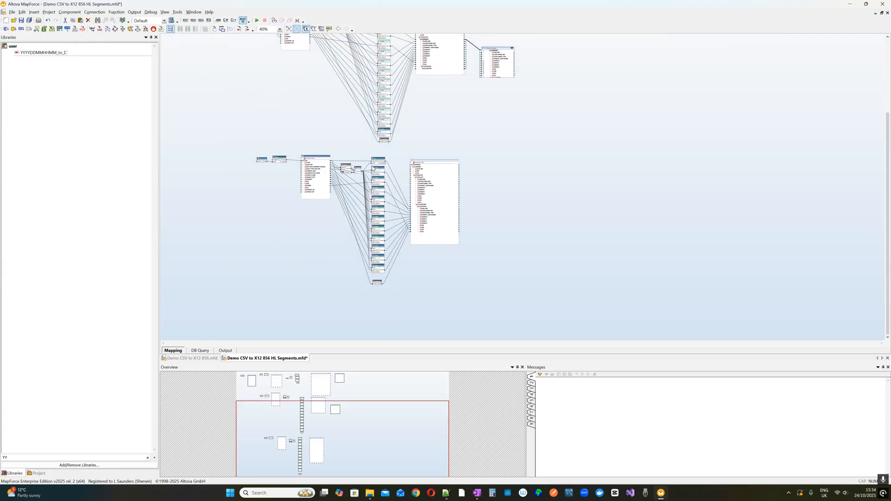
drag(324, 159, 320, 160)
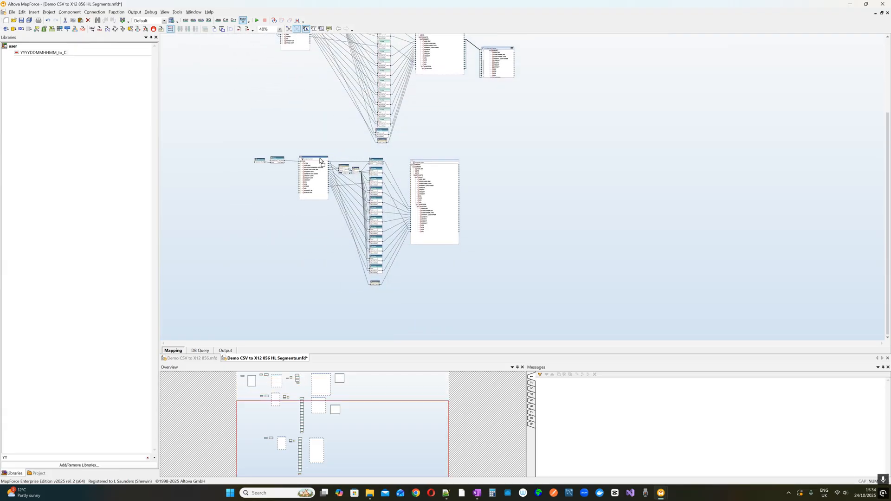
scroll(320, 161, up, 2)
key(ctrl+z)
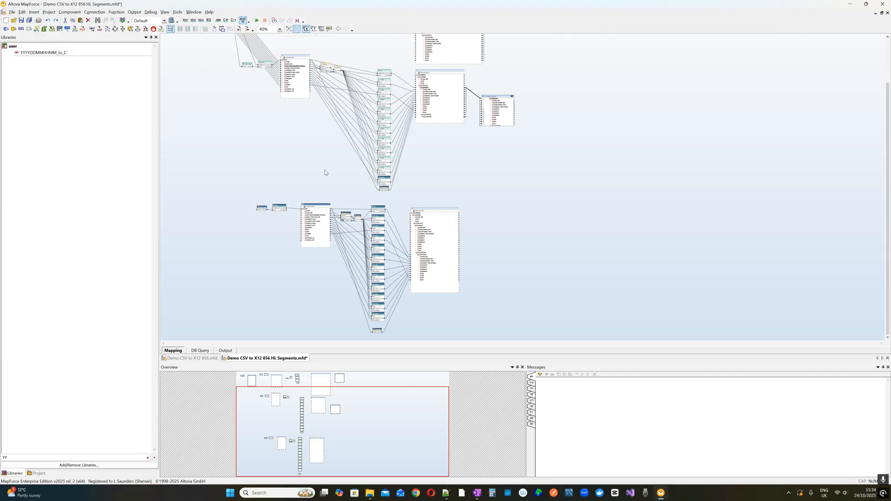
Move the carton branch's value-map, filter, first HL variable, concat and equal together so they line up beneath their pallet counterparts
click(326, 171)
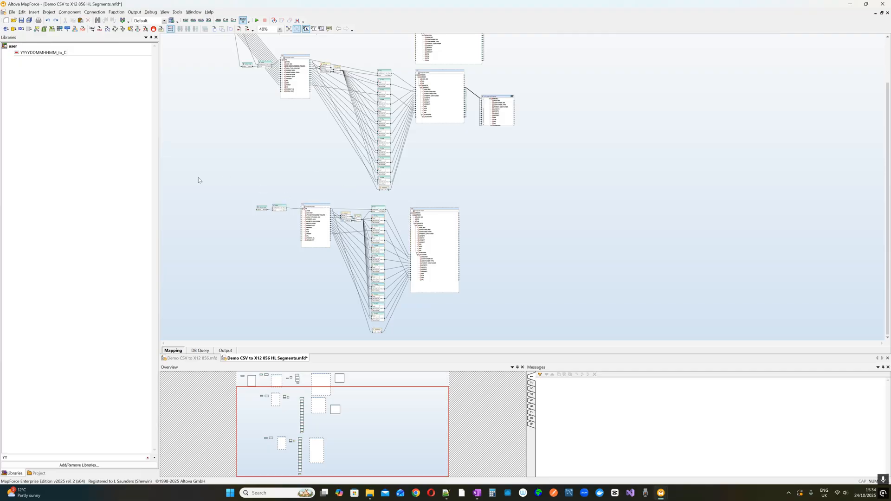
drag(199, 178, 351, 262)
drag(320, 206, 300, 189)
click(249, 225)
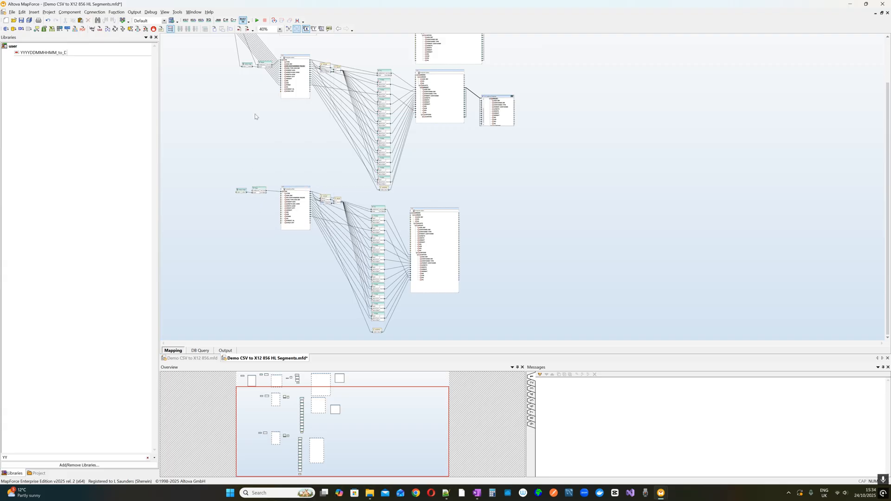
Connect the carton branch's value-map input to the same text file field as the pallet value-map, and check its value-map table
scroll(255, 113, up, 4)
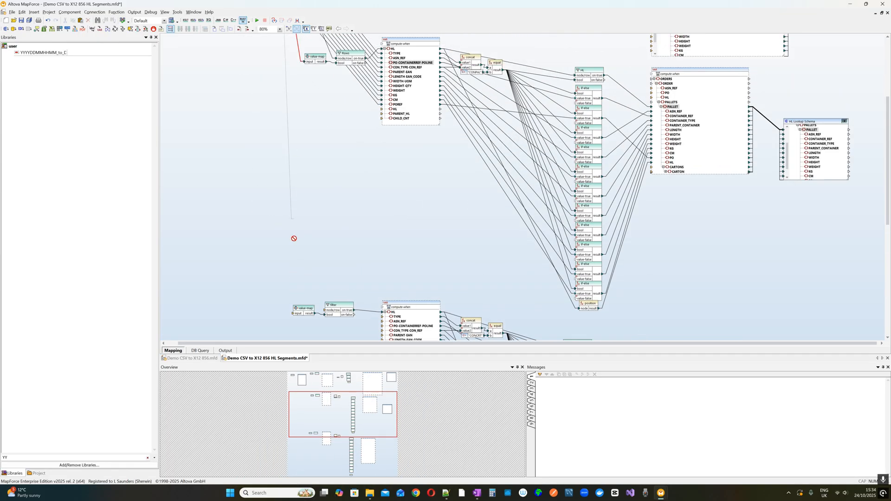
drag(294, 238, 296, 314)
click(306, 308)
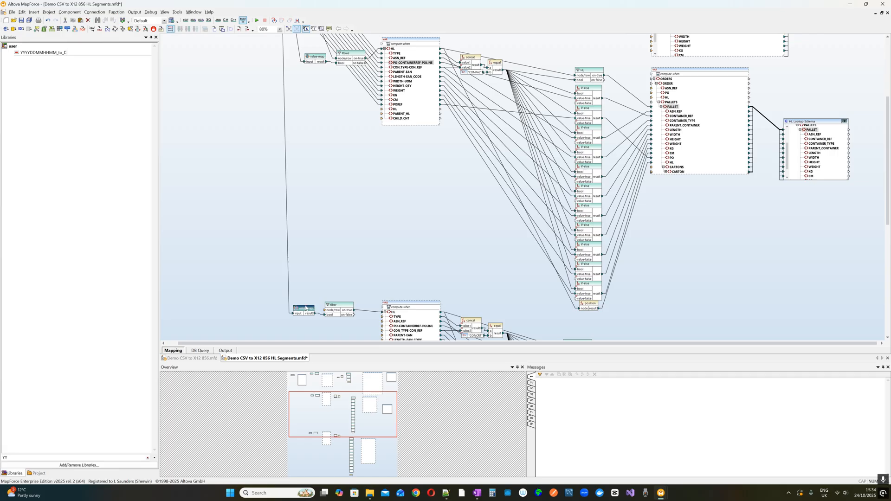
double_click(308, 308)
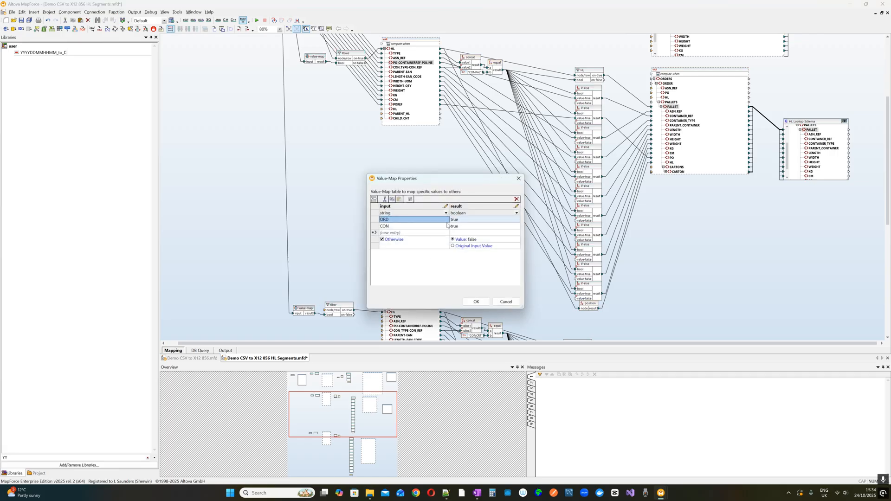
click(518, 178)
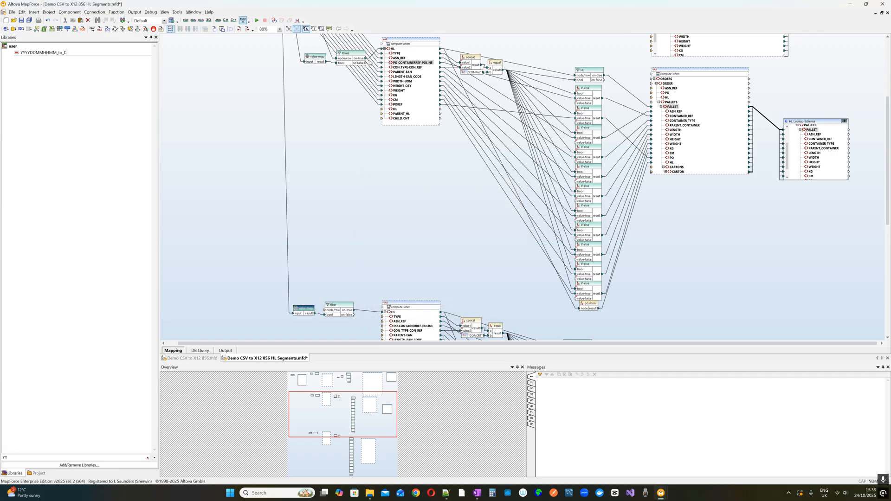
Connect the text file's fields to the TYPE through POREF nodes of the carton branch's HL variable, matching the pallet branch
click(364, 310)
key(Delete)
drag(366, 59, 386, 313)
click(418, 255)
click(396, 257)
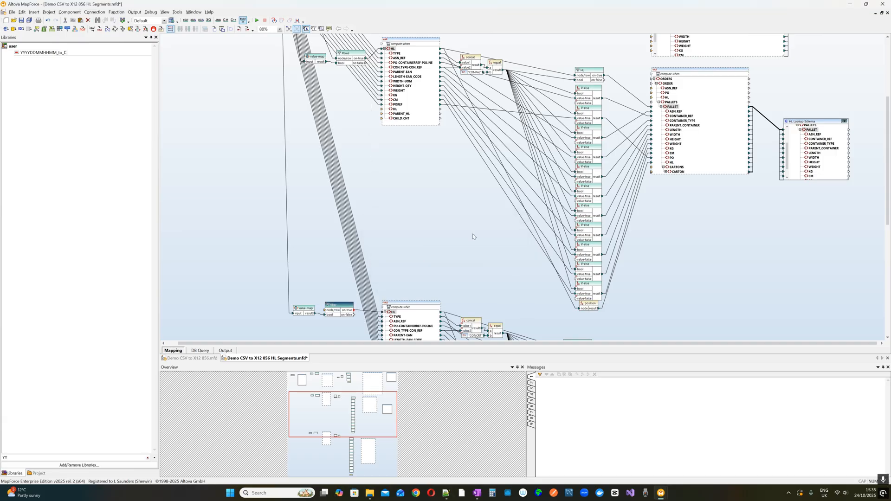
Duplicate the pallet branch's HL Lookup Schema component and place the copy beside the carton branch's lookup variable
scroll(595, 184, down, 8)
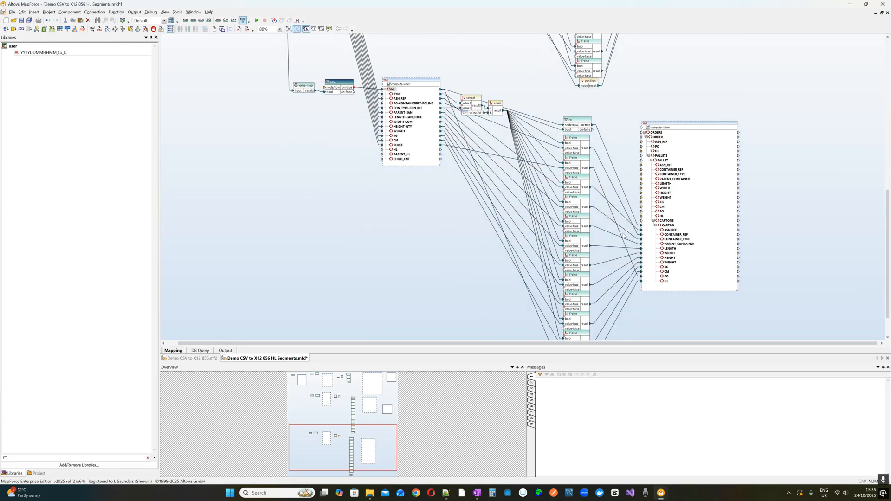
scroll(623, 236, up, 8)
scroll(623, 236, down, 4)
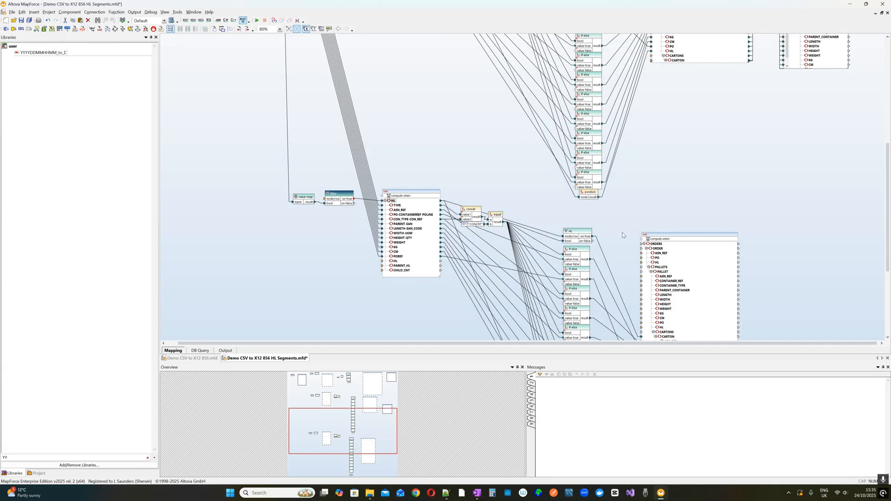
scroll(623, 235, down, 4)
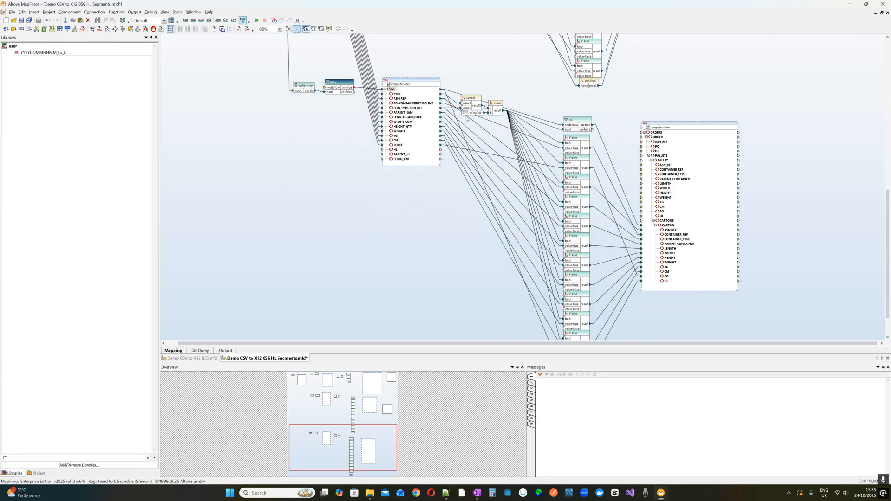
scroll(590, 171, down, 2)
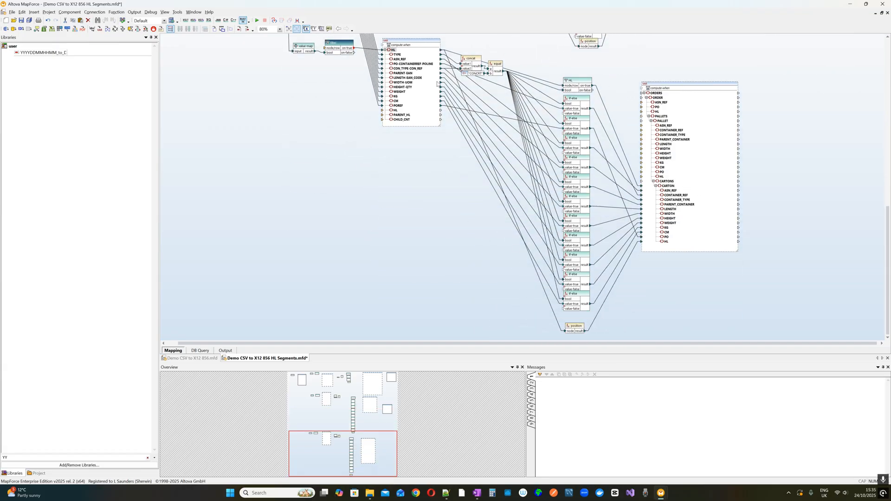
scroll(724, 205, up, 3)
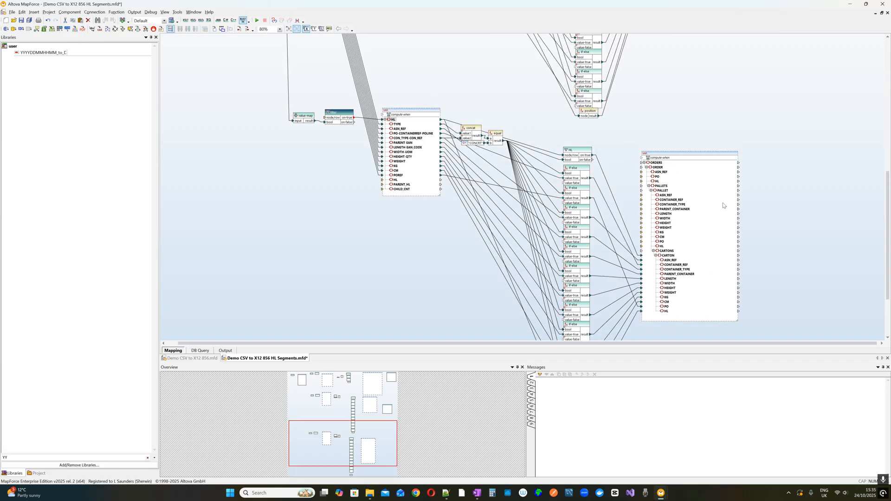
scroll(723, 206, down, 3)
click(656, 76)
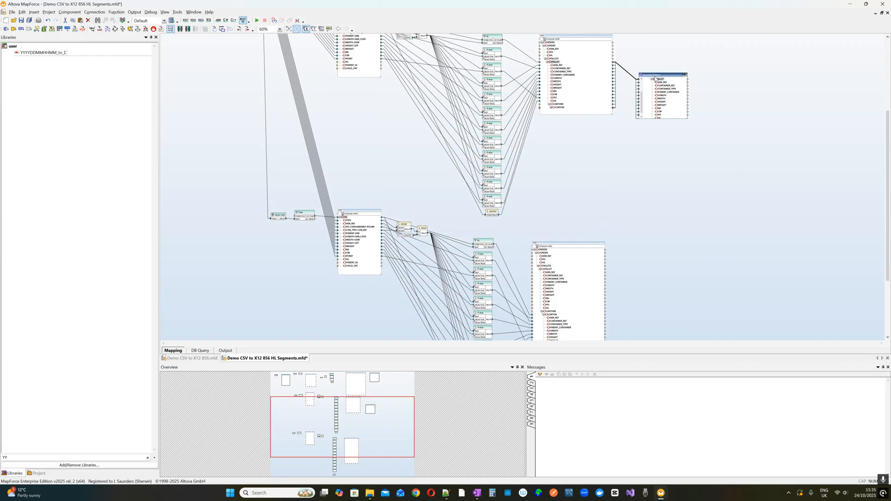
key(ctrl+v)
drag(680, 82, 667, 261)
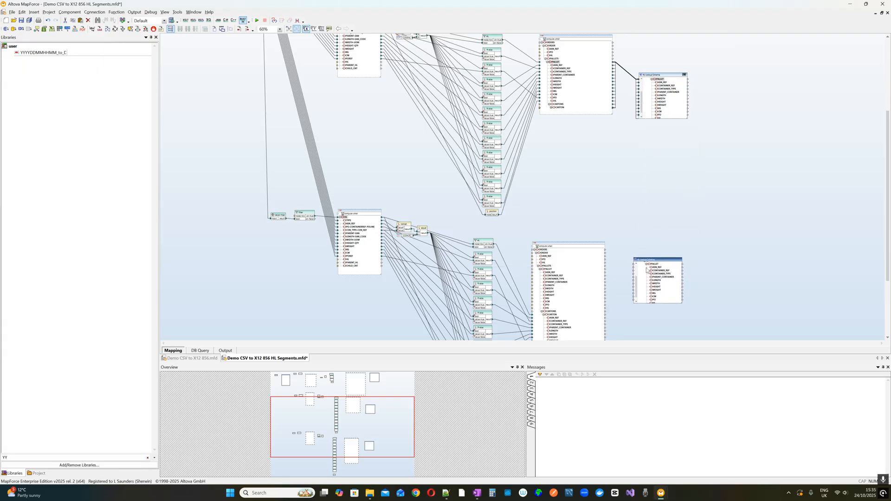
Expand the copied HL Lookup Schema down to CARTON and connect the lookup variable's CARTON node to it, including all child nodes
click(551, 318)
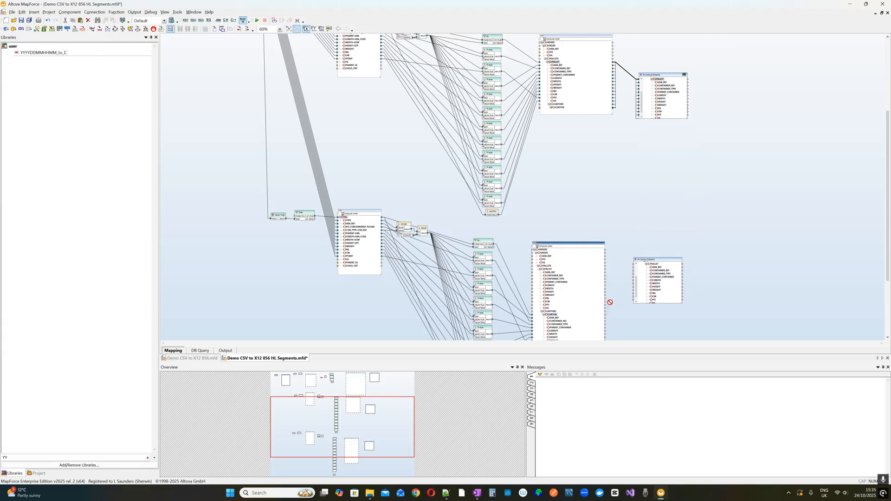
drag(636, 287, 643, 307)
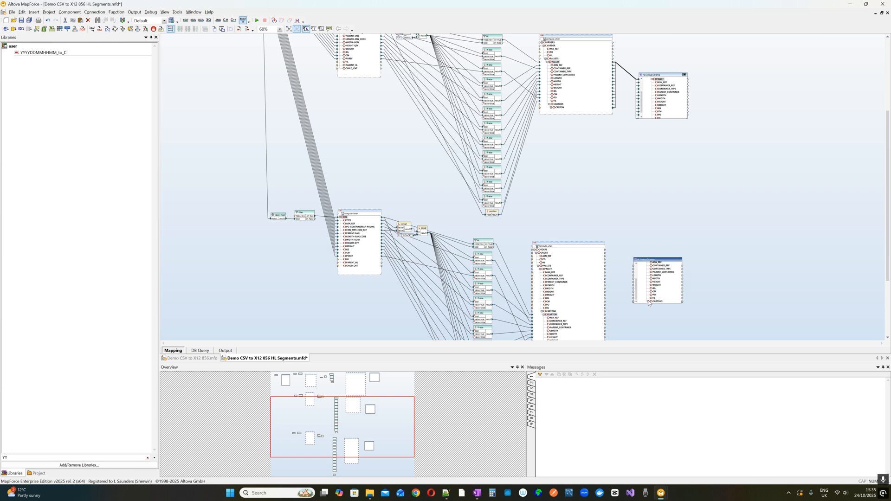
click(648, 302)
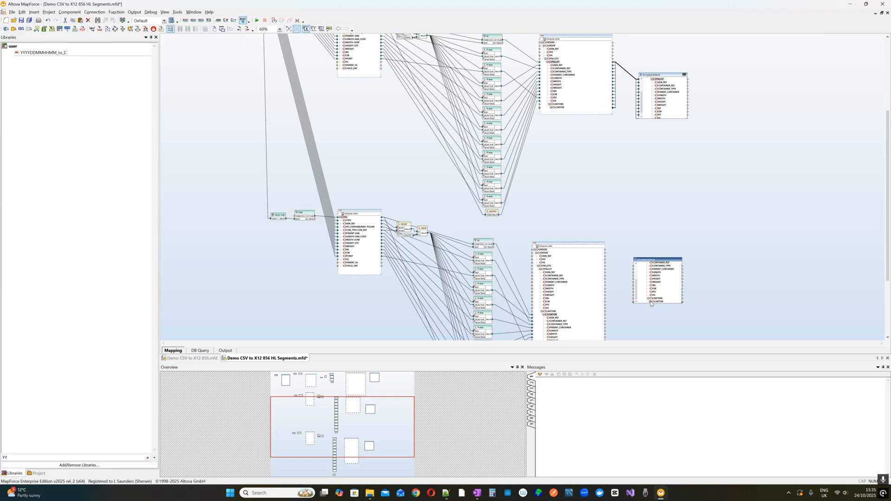
click(650, 302)
scroll(651, 304, down, 2)
scroll(738, 286, up, 5)
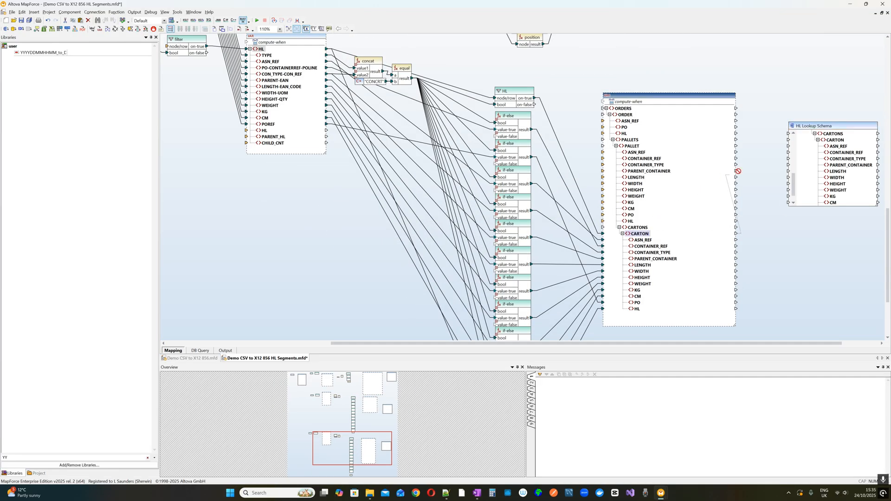
drag(737, 234, 788, 140)
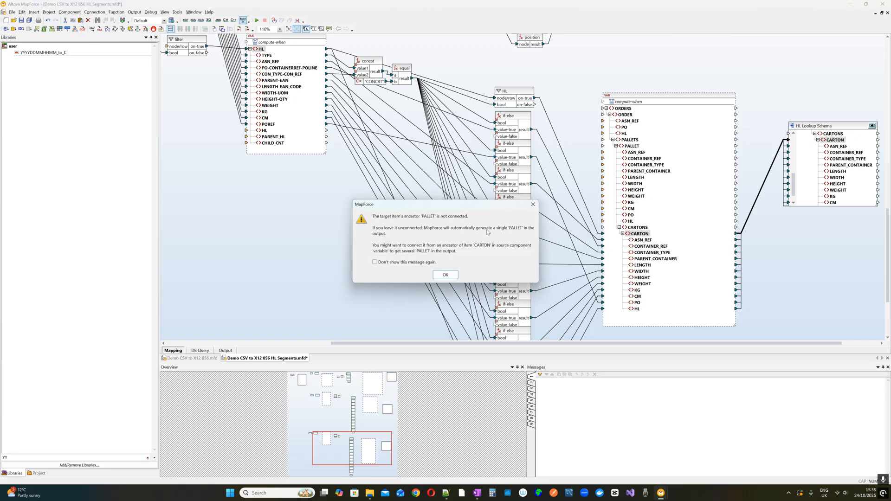
click(445, 275)
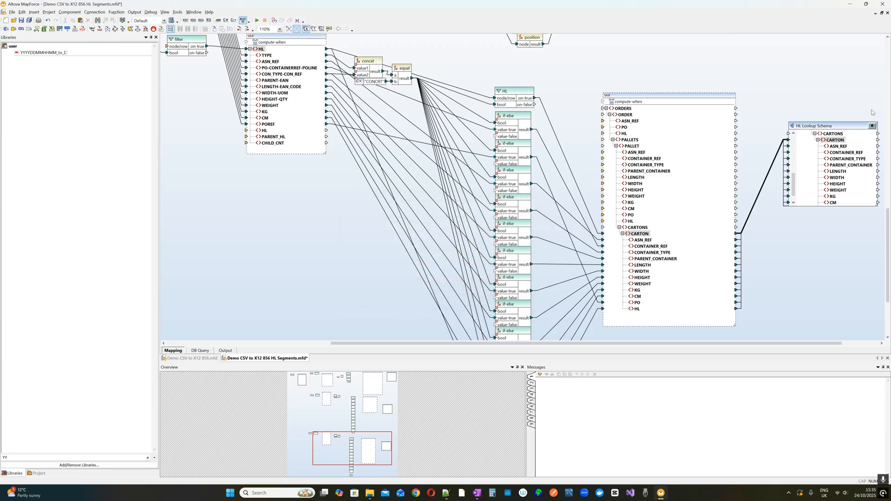
Try to preview the carton schema's output, inspect its connections and locate the component named in the validation error
click(230, 351)
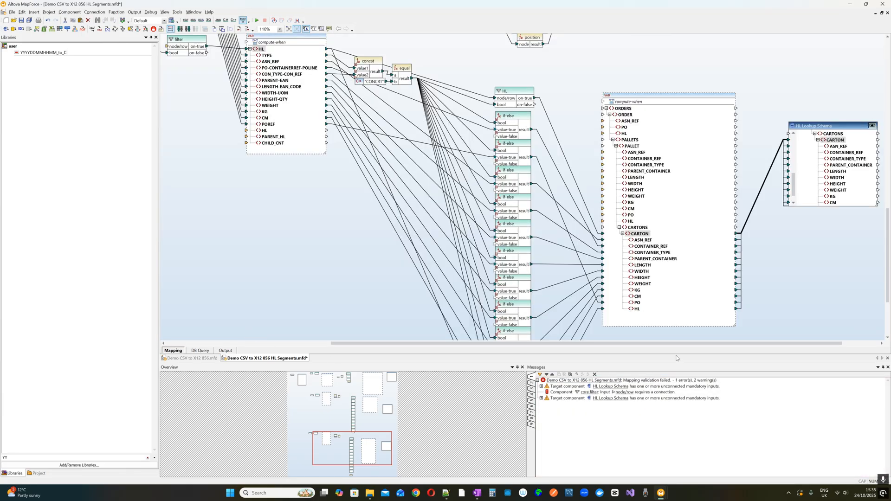
scroll(679, 344, right, 2)
scroll(791, 191, up, 3)
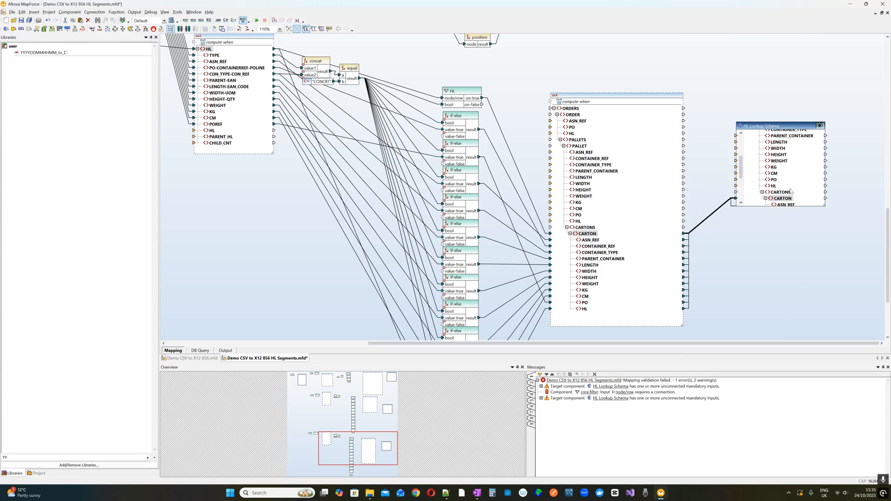
scroll(791, 192, up, 3)
scroll(789, 191, down, 5)
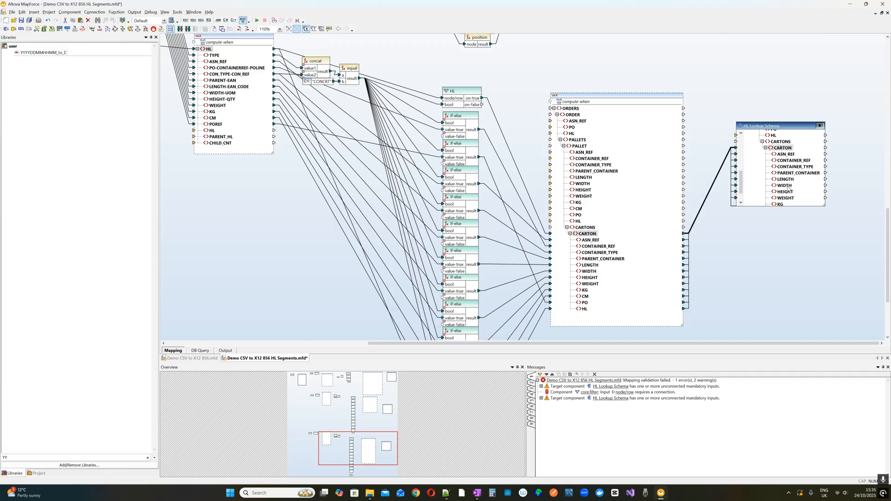
click(227, 351)
click(589, 393)
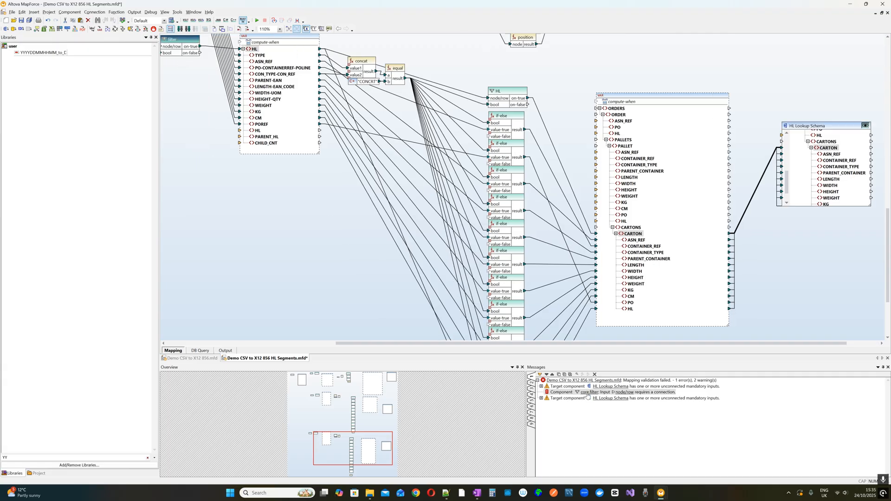
Connect the text file's Rows node to the node/row input of the carton branch's filter, as in the pallet branch
scroll(360, 201, up, 3)
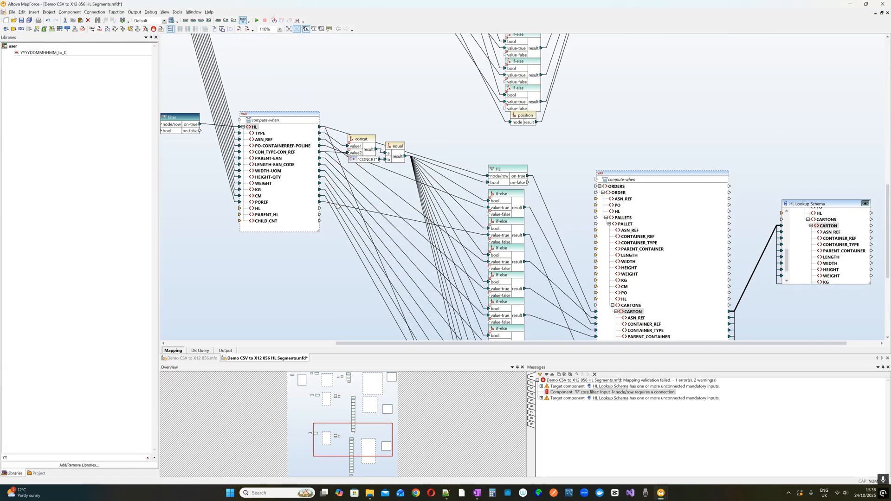
drag(397, 344, 272, 342)
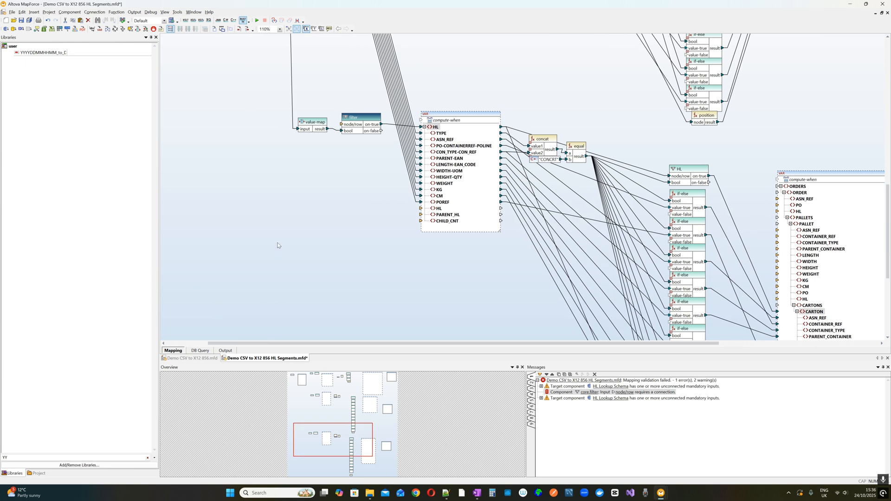
scroll(277, 243, down, 2)
scroll(278, 245, down, 2)
scroll(277, 243, up, 5)
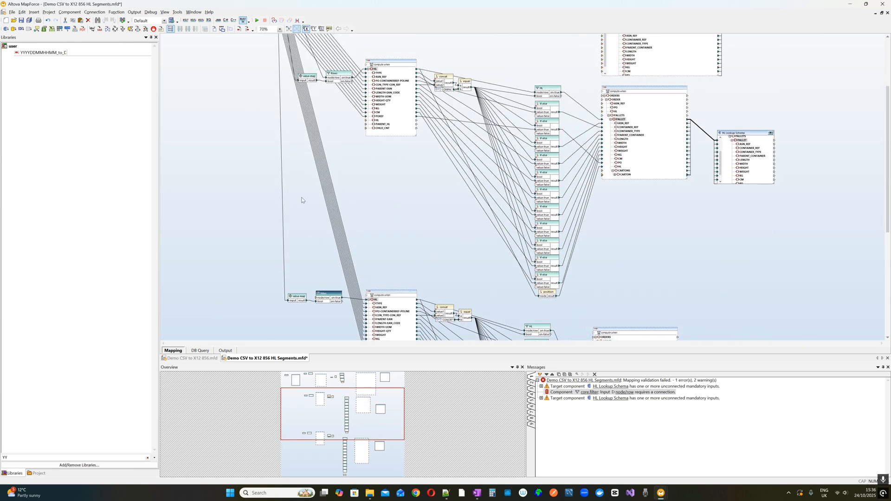
click(324, 77)
drag(326, 81, 319, 301)
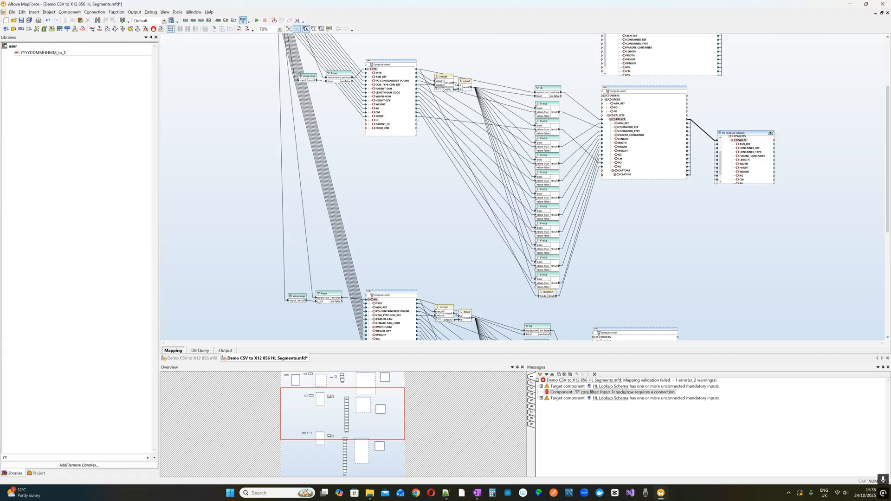
Preview the carton HL Lookup Schema's output and check the HL value of each CARTON element
click(226, 351)
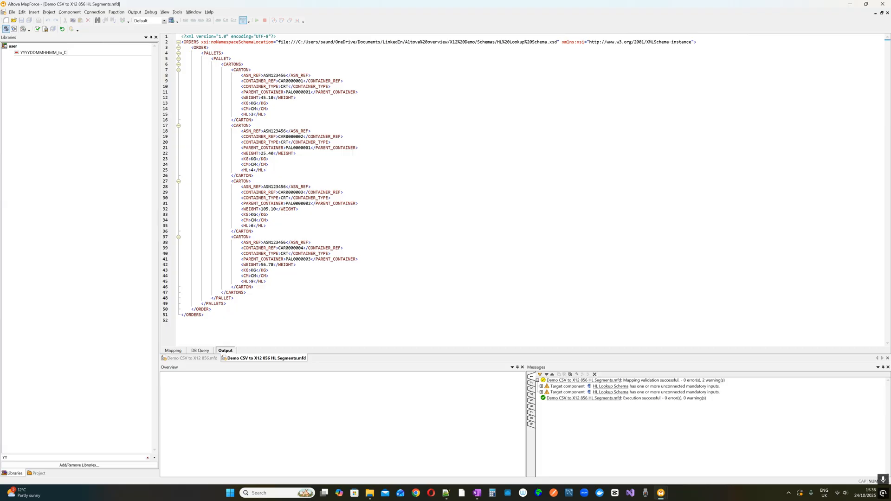
scroll(422, 191, up, 3)
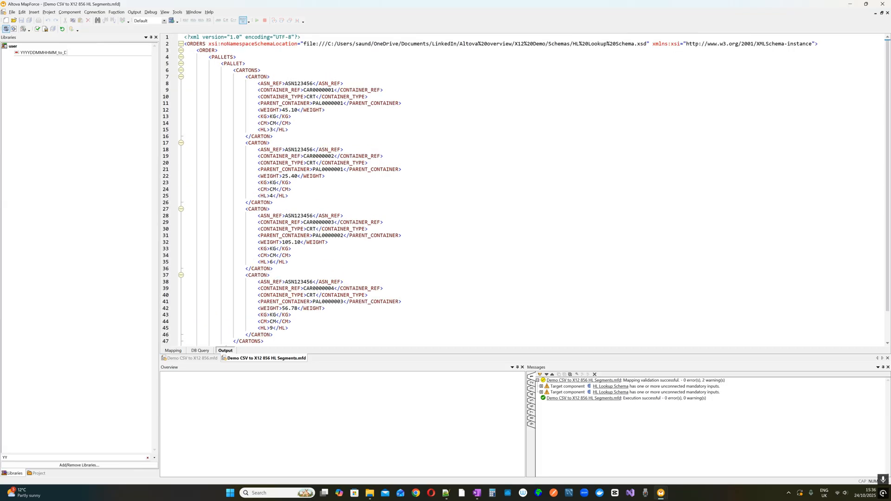
Review the container details and HL value of each of the four CARTON elements in the output
drag(292, 123, 258, 130)
drag(288, 196, 246, 196)
drag(289, 263, 234, 268)
drag(288, 328, 282, 328)
Return to the mapping and examine the order, pallet and carton branches with their lookup variables and target schemas
click(173, 351)
scroll(433, 222, down, 4)
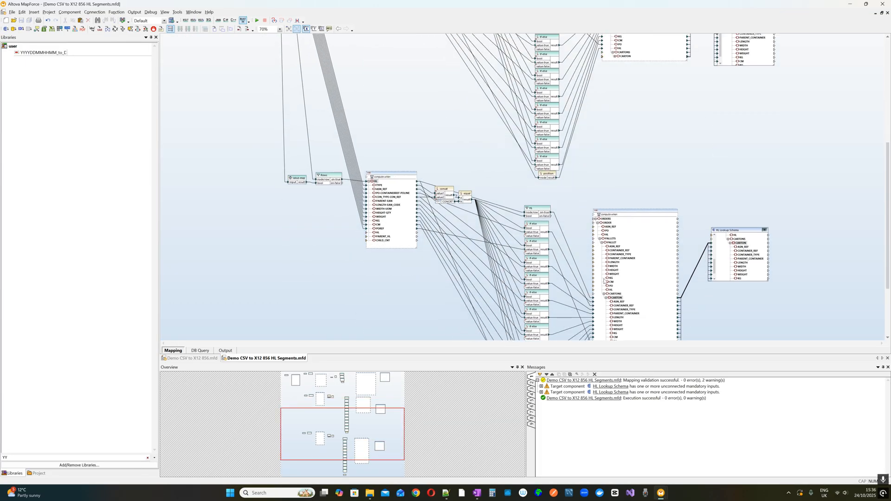
scroll(673, 229, up, 6)
scroll(673, 228, down, 3)
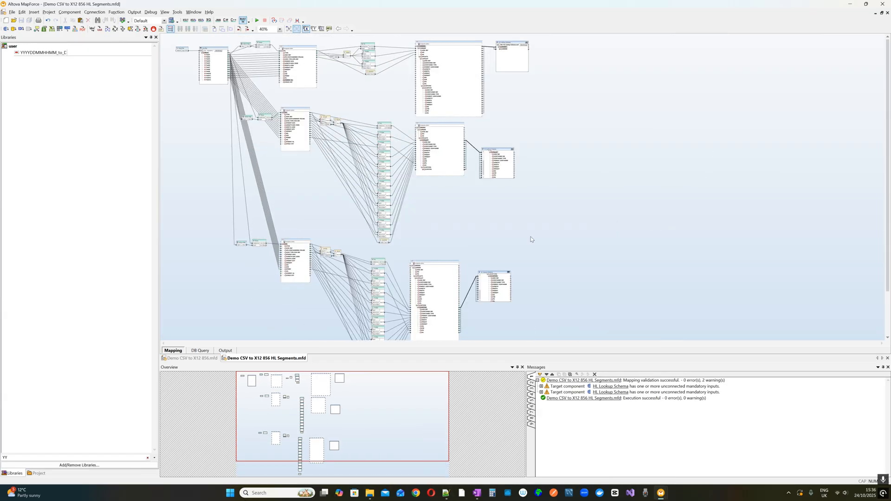
scroll(463, 188, up, 3)
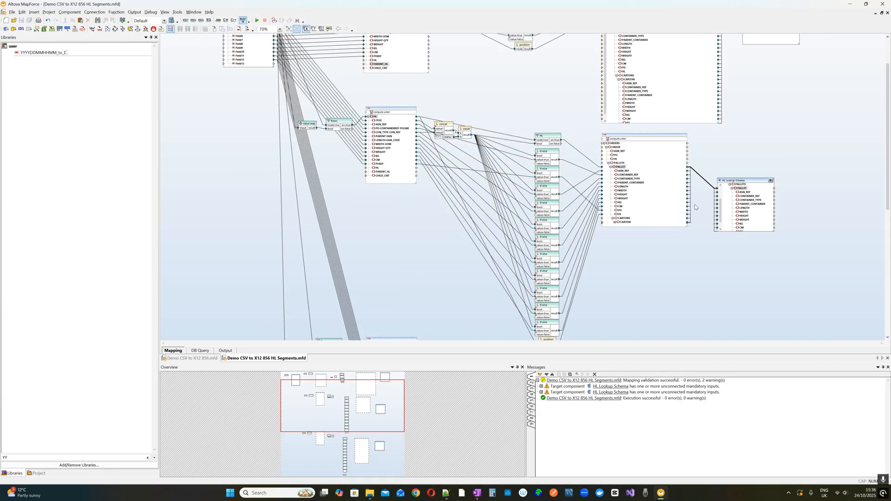
scroll(647, 62, down, 1)
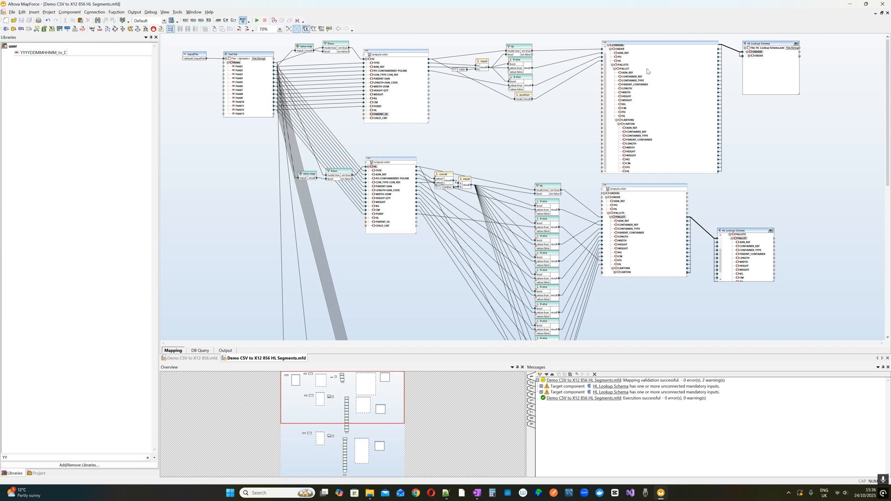
scroll(648, 240, down, 6)
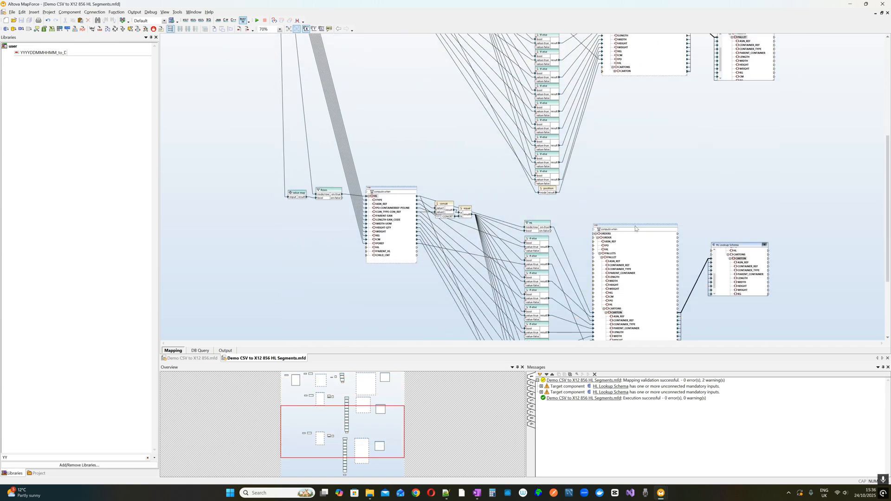
scroll(636, 228, up, 2)
scroll(632, 303, down, 2)
scroll(644, 240, up, 6)
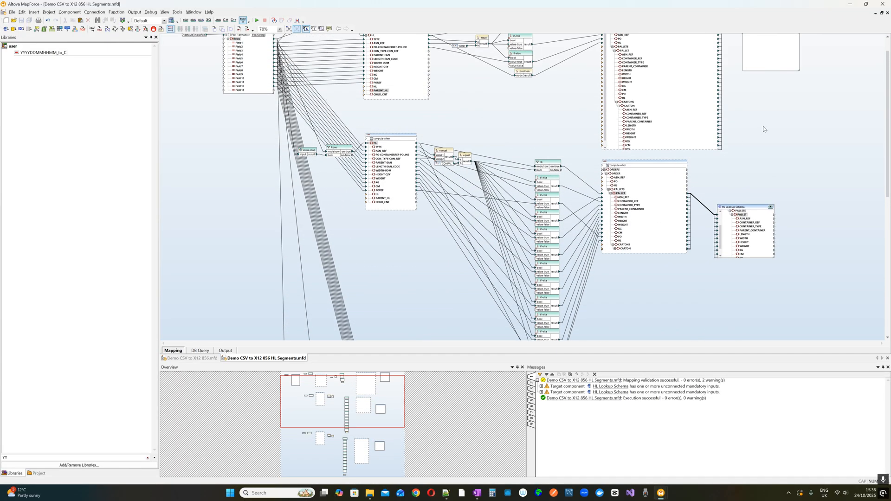
scroll(764, 129, up, 1)
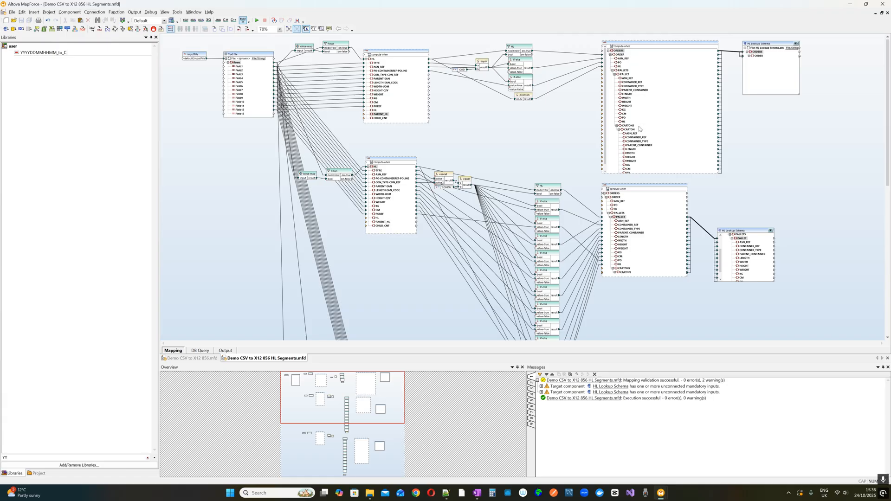
Delete the three HL Lookup Schema target components fed by the order, pallet and carton lookup variables
click(760, 44)
key(Delete)
click(438, 257)
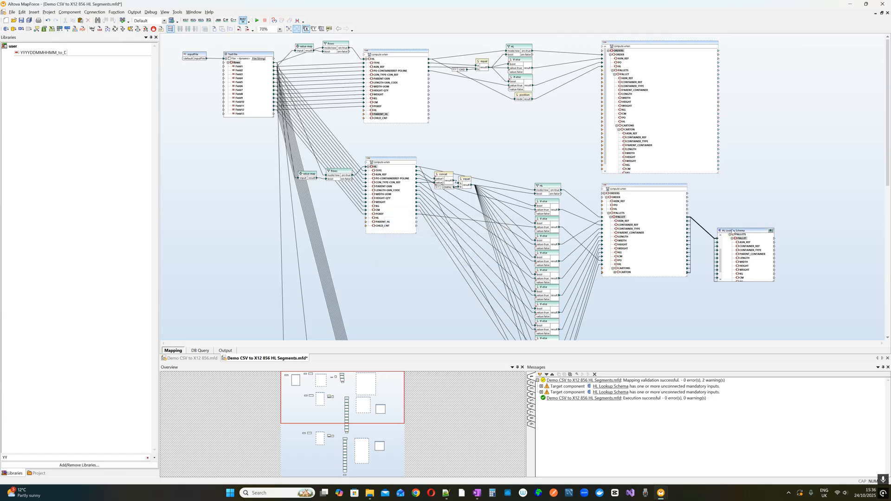
click(742, 237)
key(Delete)
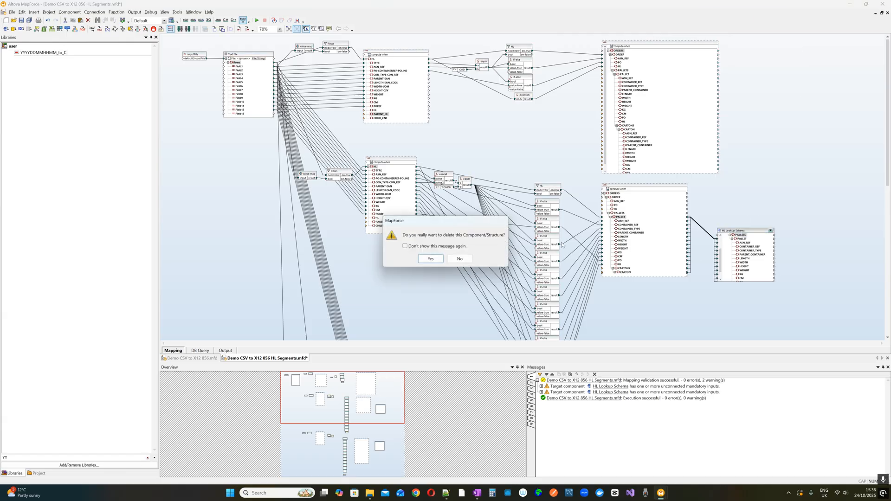
click(435, 258)
scroll(796, 218, down, 8)
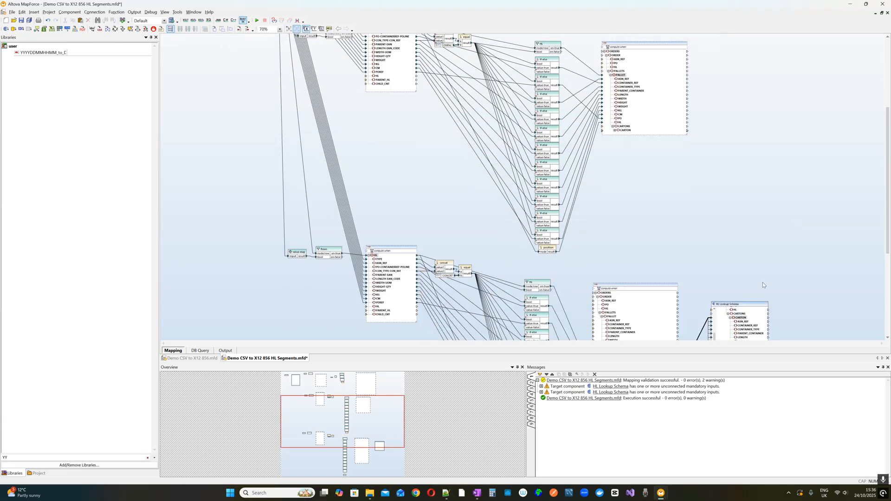
click(743, 269)
key(Delete)
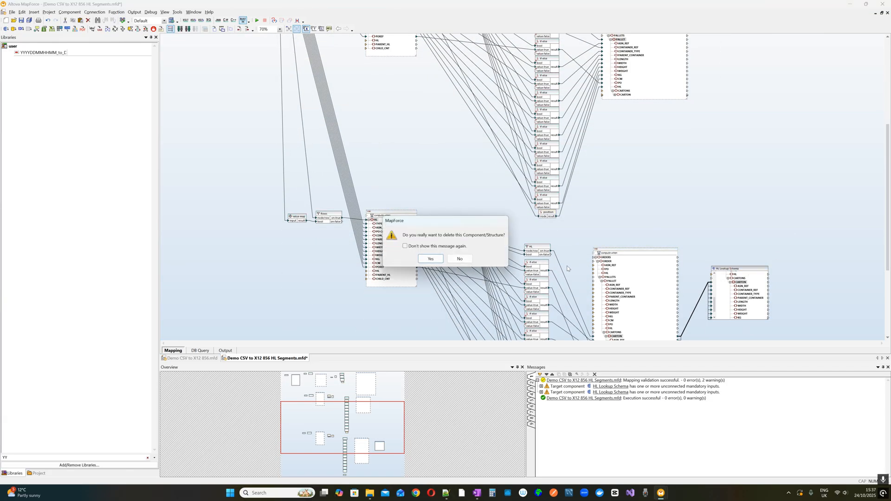
click(430, 258)
Move the carton lookup variable up in line with the pallet lookup variable and save the mapping even though it is not valid
scroll(707, 229, up, 3)
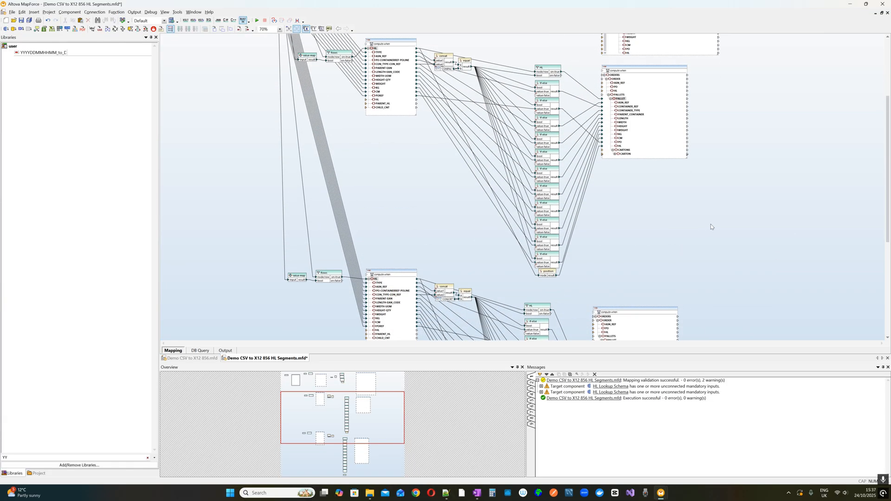
scroll(712, 224, up, 4)
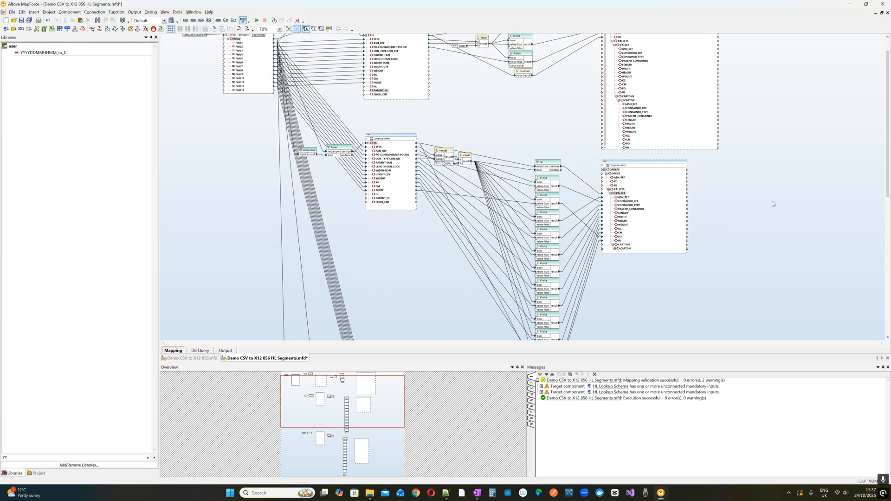
scroll(789, 154, up, 1)
scroll(788, 169, down, 3)
scroll(785, 171, down, 5)
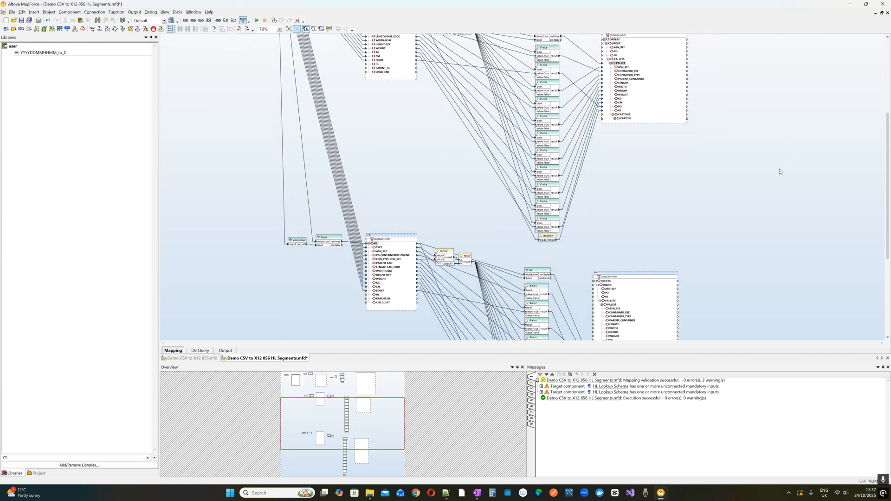
scroll(691, 248, down, 5)
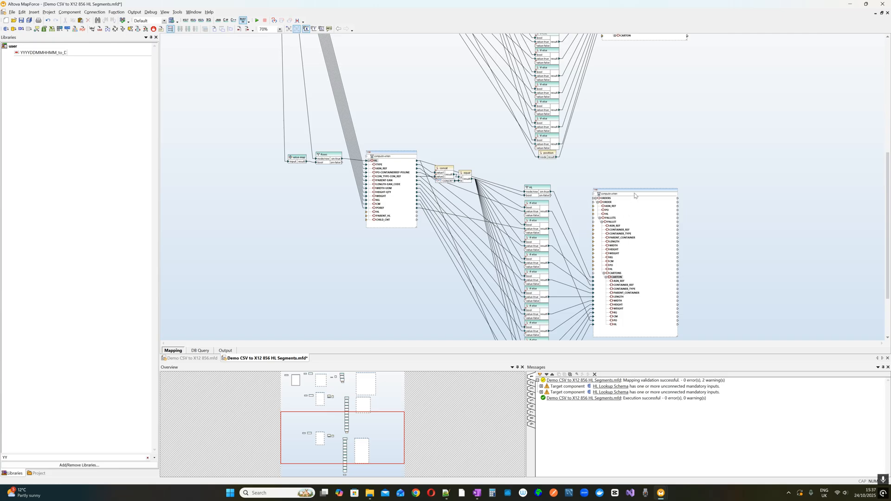
drag(636, 194, 646, 122)
click(711, 138)
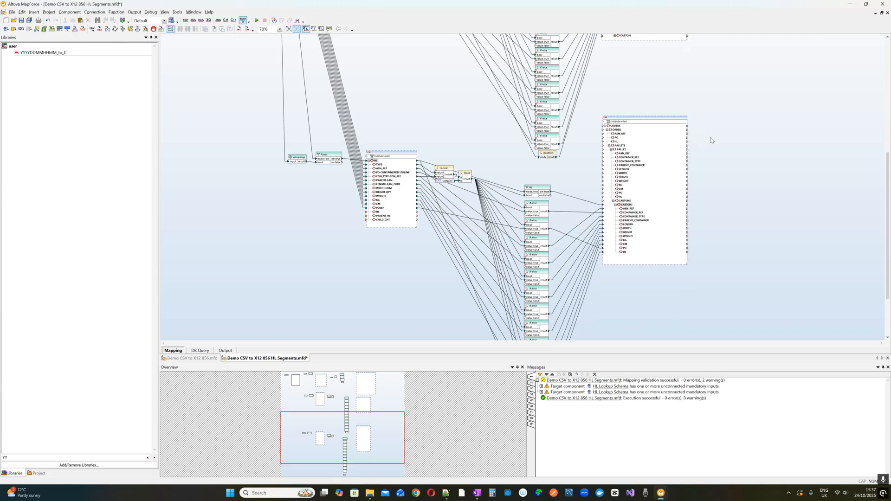
key(ctrl+s)
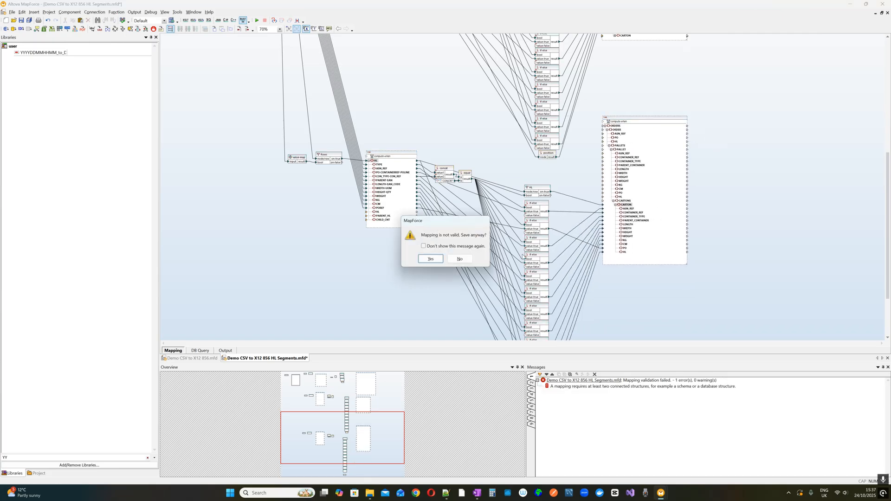
key(Return)
Collapse the PALLETS node in the order lookup variable and shrink the component to fit its remaining nodes
scroll(748, 263, up, 8)
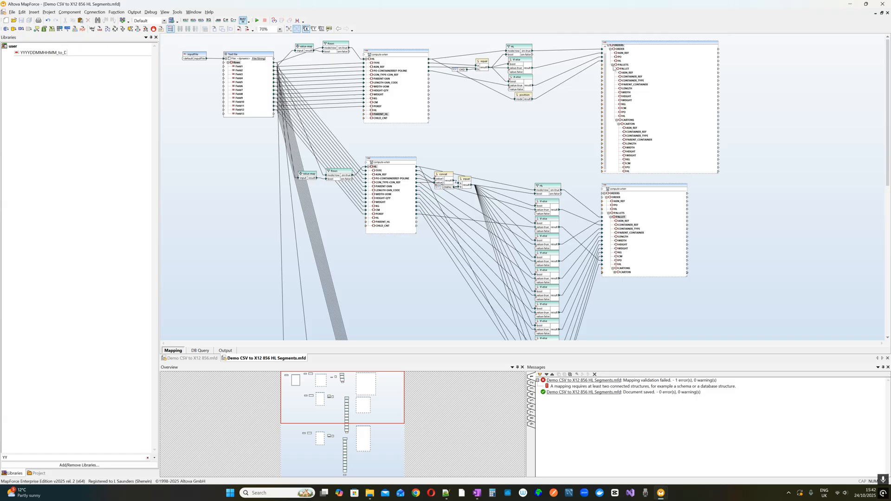
click(612, 65)
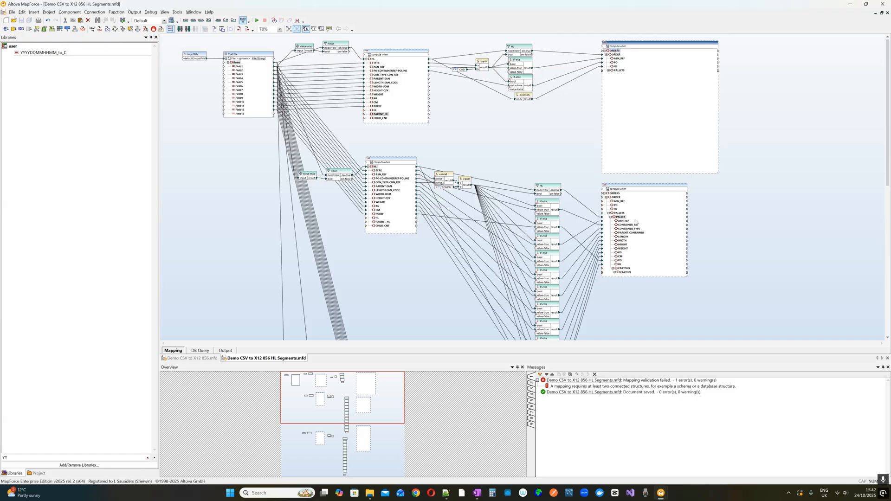
scroll(650, 237, down, 2)
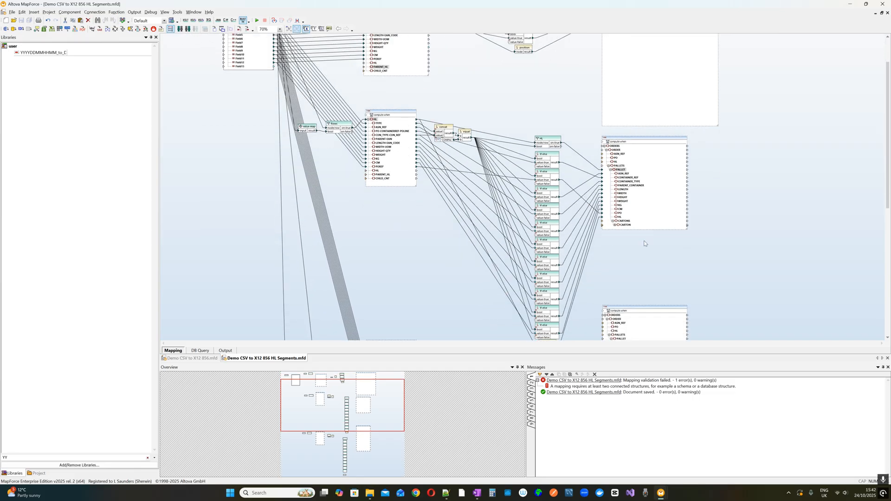
scroll(650, 237, up, 2)
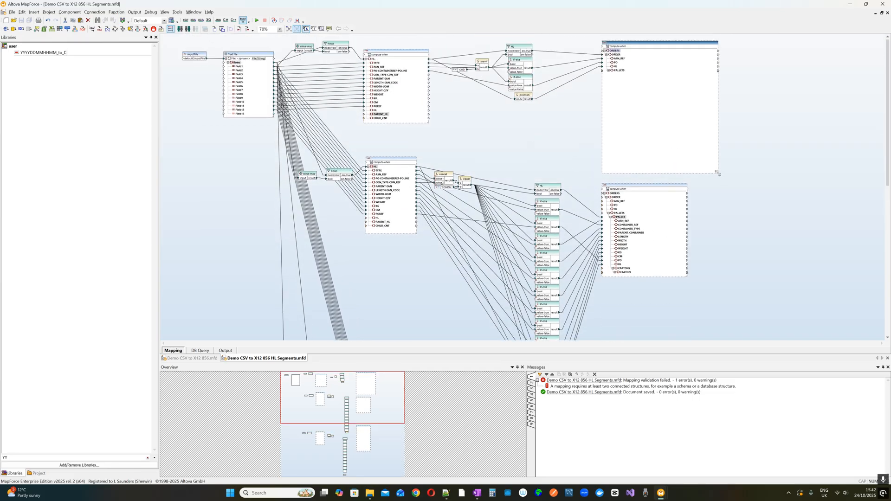
drag(718, 172, 711, 79)
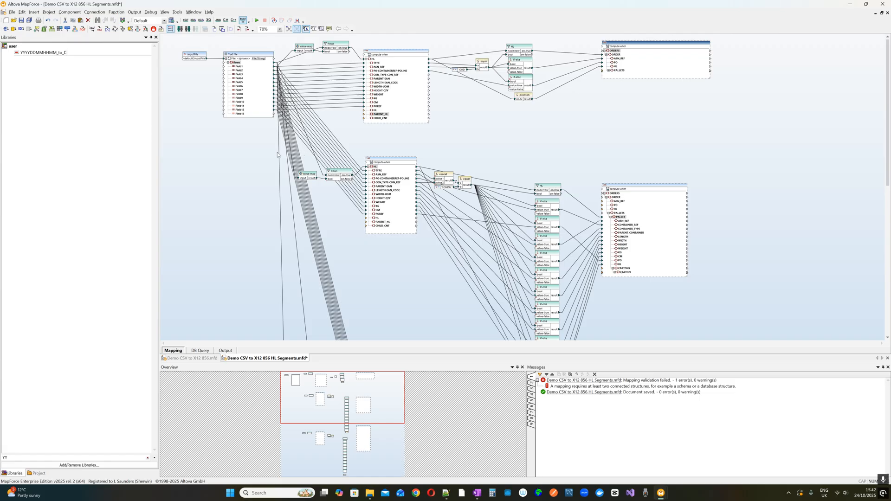
Move the pallet lookup variable up below the order one, and its filter, if-else and position functions up below the order branch's functions
drag(623, 189, 622, 96)
scroll(632, 268, down, 5)
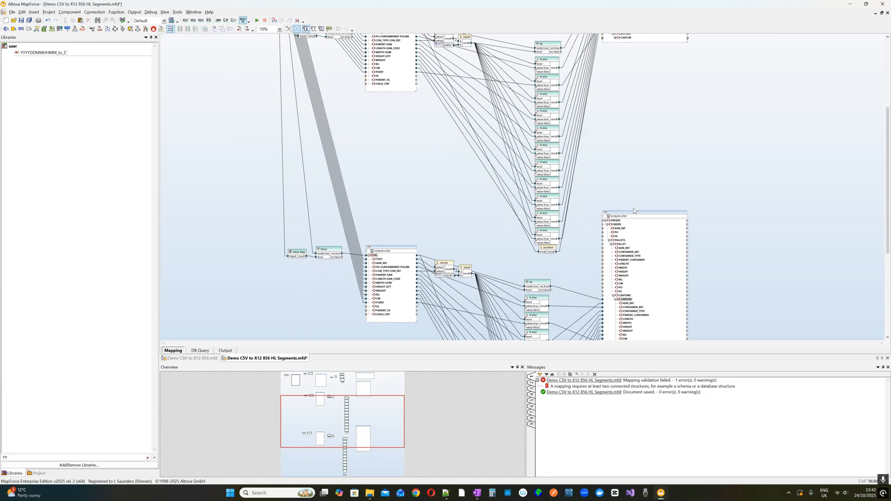
scroll(635, 210, up, 3)
drag(215, 77, 587, 260)
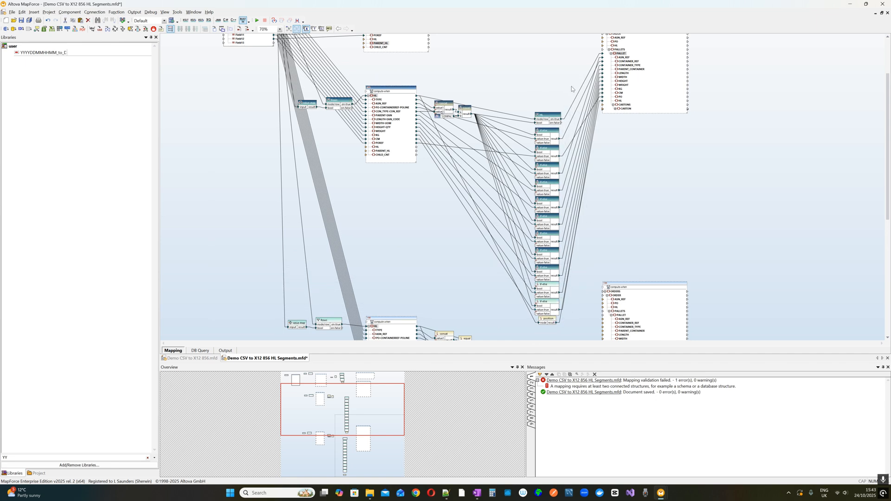
scroll(569, 139, down, 2)
scroll(561, 189, up, 3)
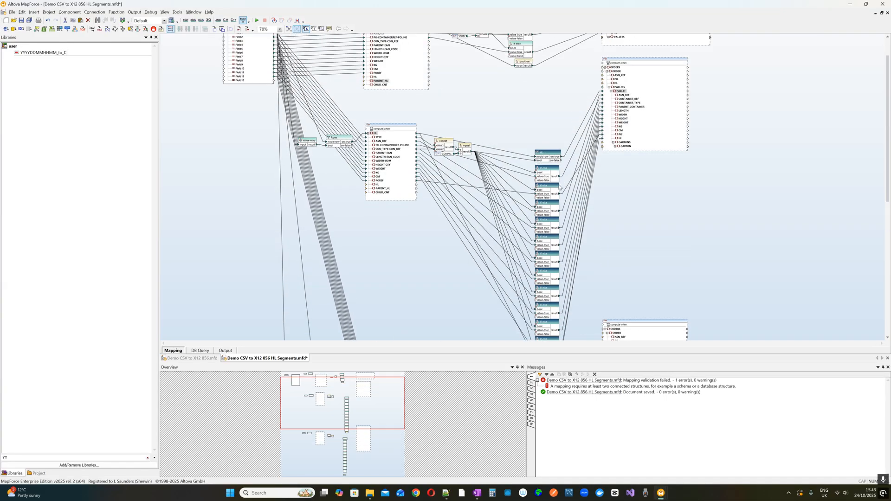
drag(552, 154, 527, 85)
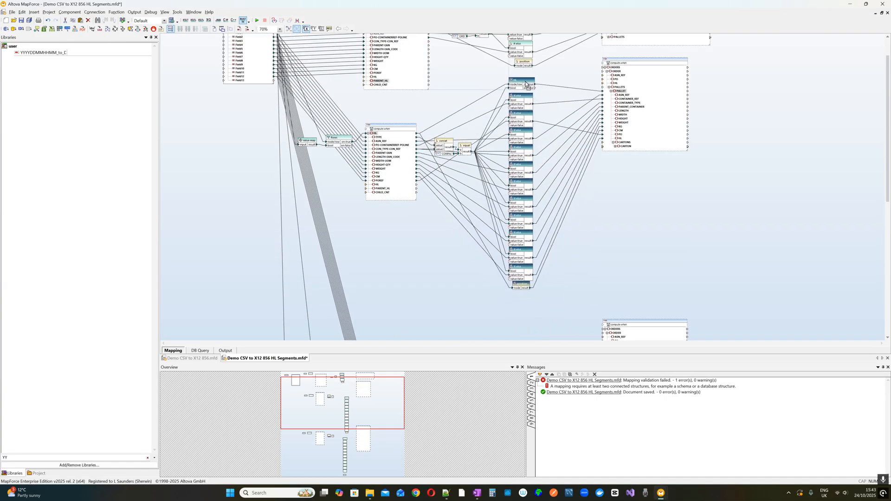
Select all components of the carton branch and move them together up closer to the pallet branch
scroll(664, 250, down, 2)
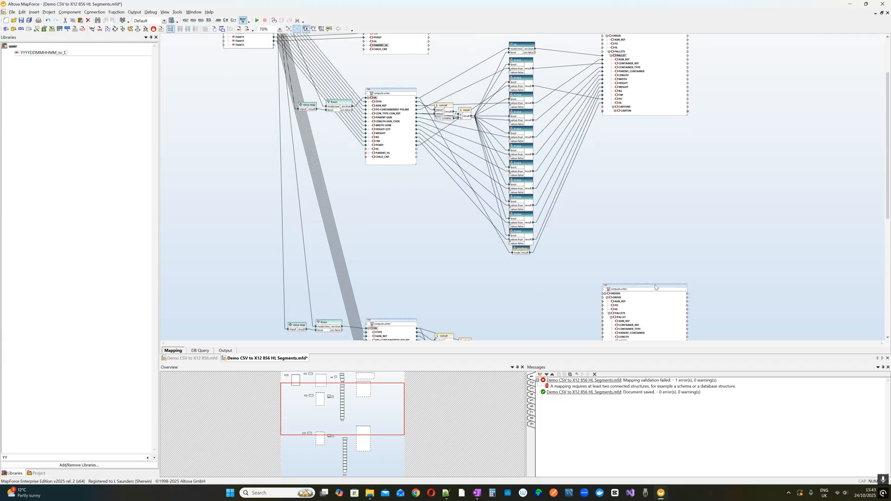
scroll(656, 287, down, 7)
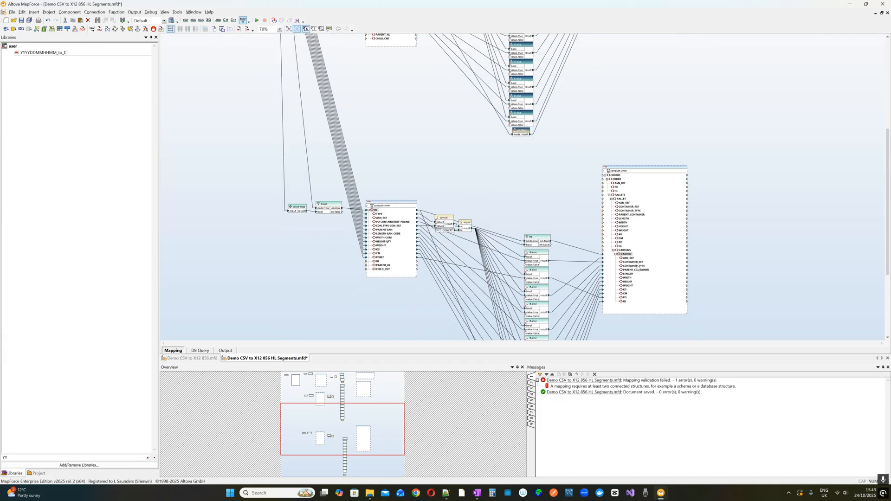
drag(227, 150, 705, 312)
scroll(700, 288, up, 8)
scroll(693, 278, up, 1)
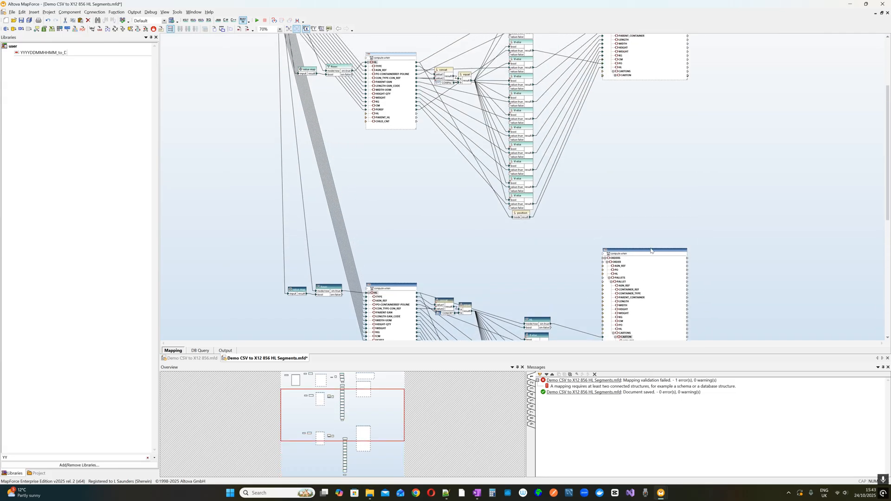
drag(651, 252, 657, 162)
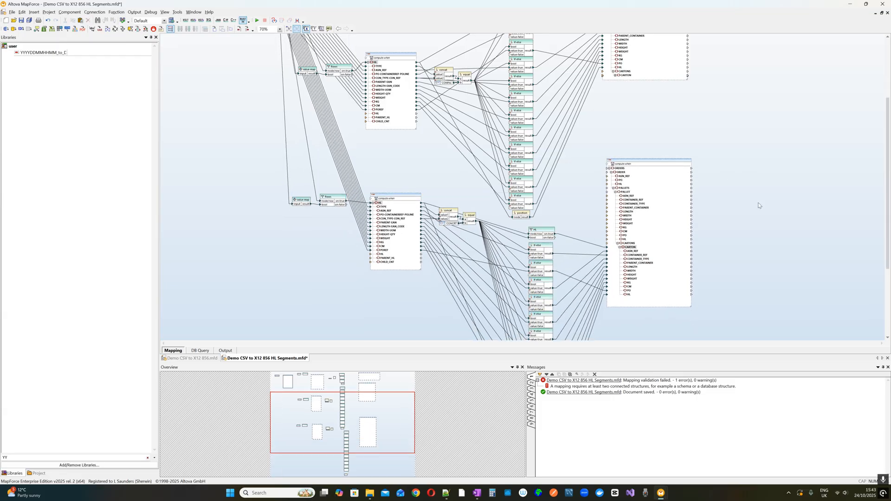
Add a new HL Lookup Schema component beside the order lookup variable
scroll(756, 224, up, 9)
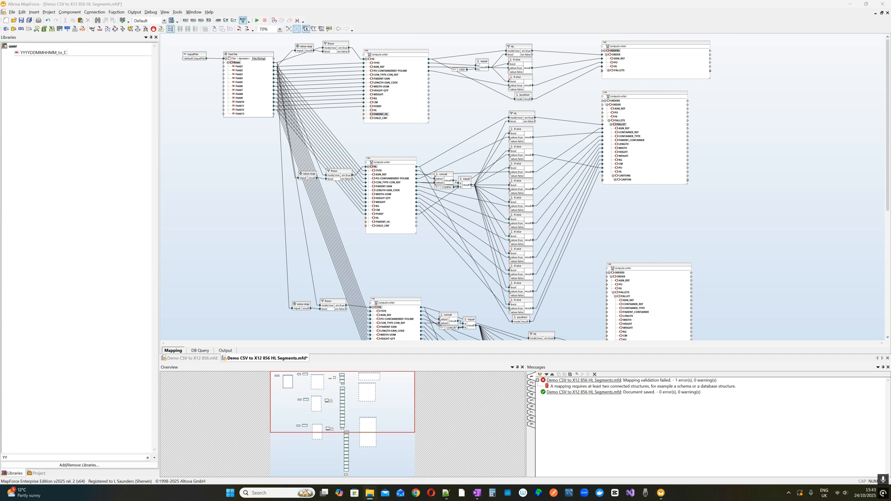
drag(165, 167, 764, 135)
click(463, 261)
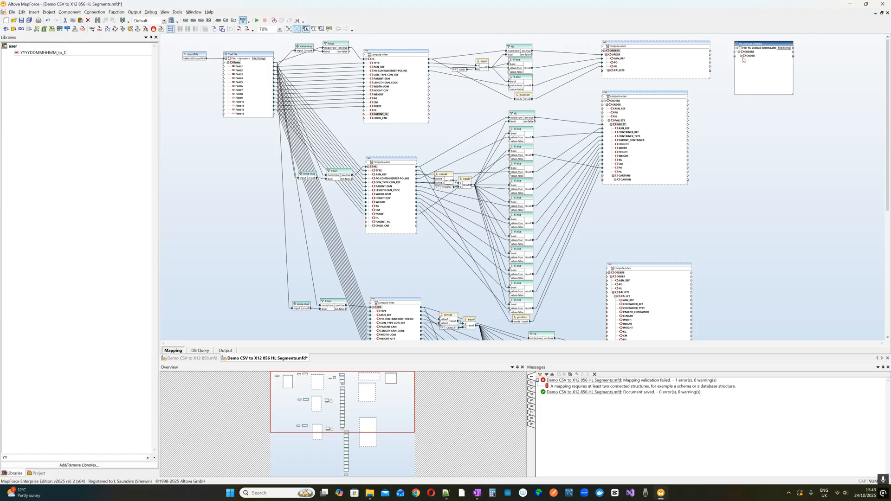
Expand the ORDER, PALLETS and PALLET nodes of the new HL Lookup Schema component
click(742, 56)
scroll(771, 97, up, 3)
drag(741, 345, 764, 344)
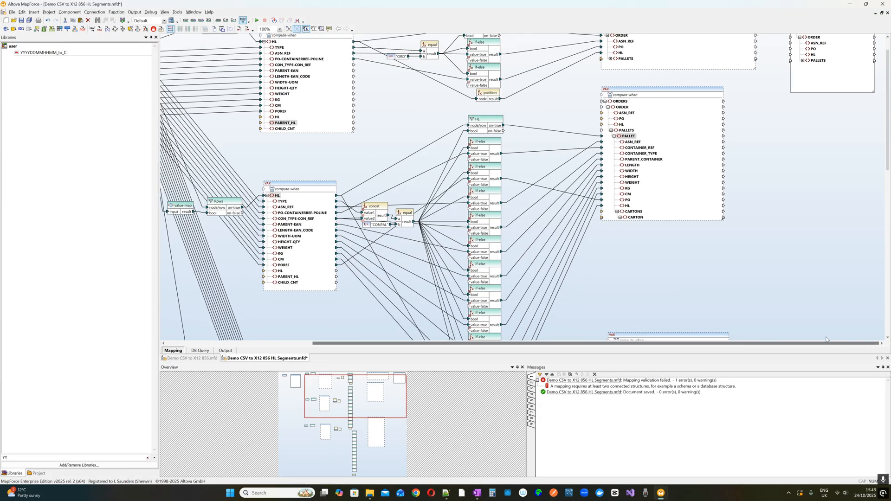
scroll(845, 217, up, 1)
double_click(811, 88)
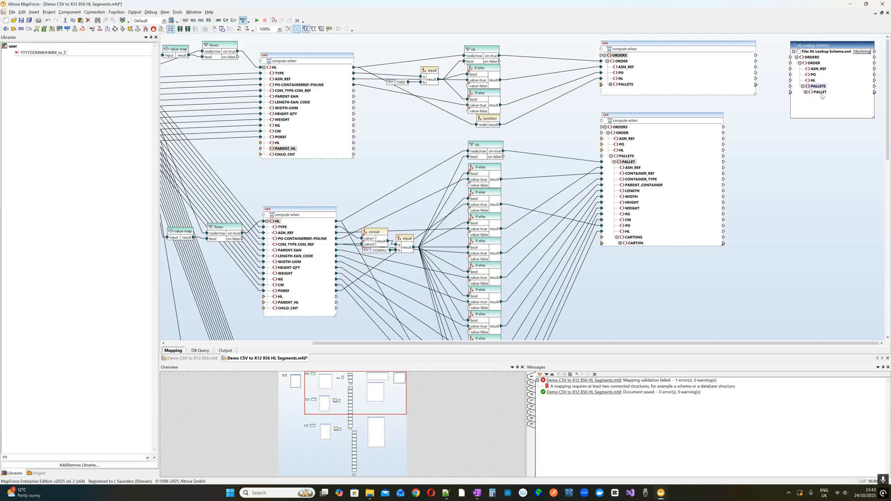
double_click(821, 93)
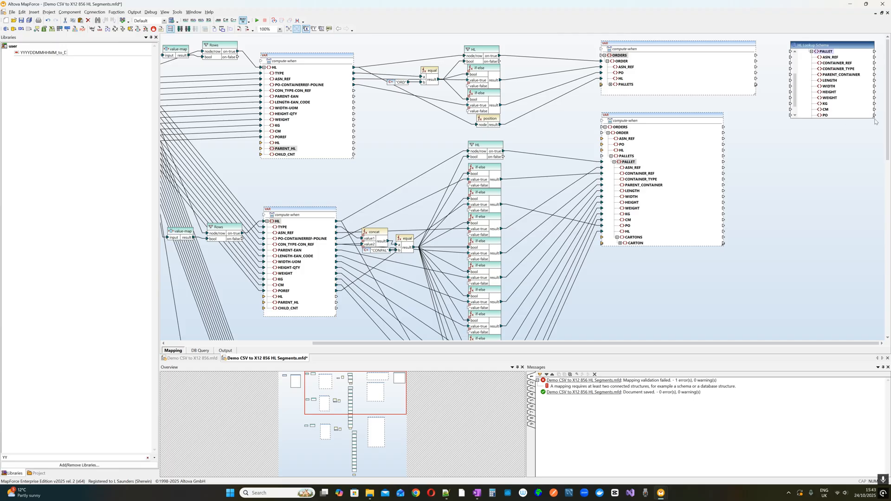
Enlarge the HL Lookup Schema component to fit all its nodes and move it down and away from the order lookup variable
scroll(853, 110, down, 5)
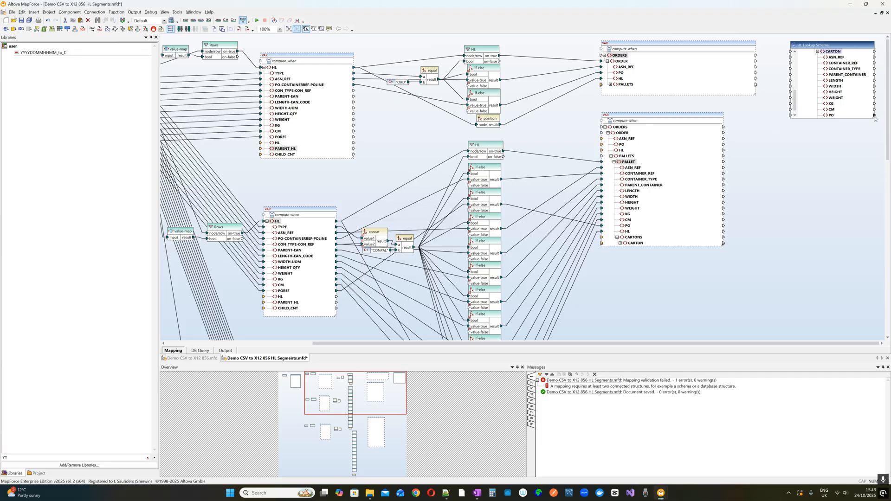
double_click(875, 119)
scroll(827, 162, down, 1)
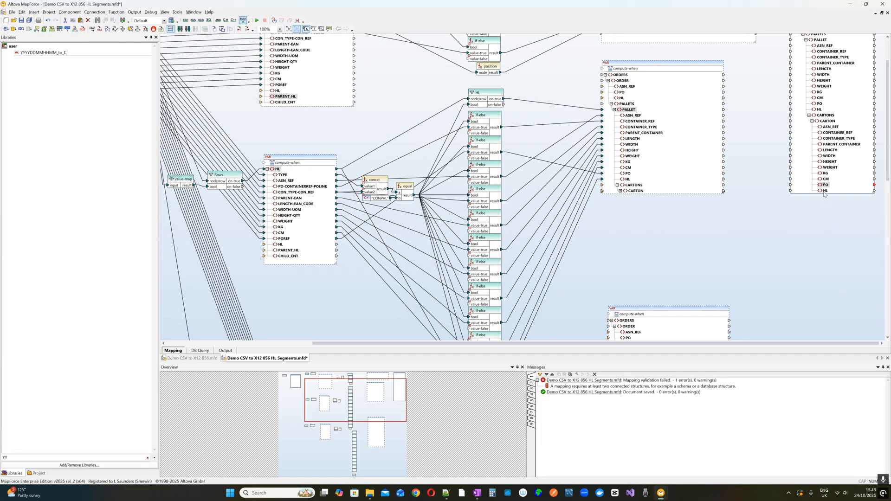
scroll(826, 194, up, 1)
drag(813, 45, 796, 111)
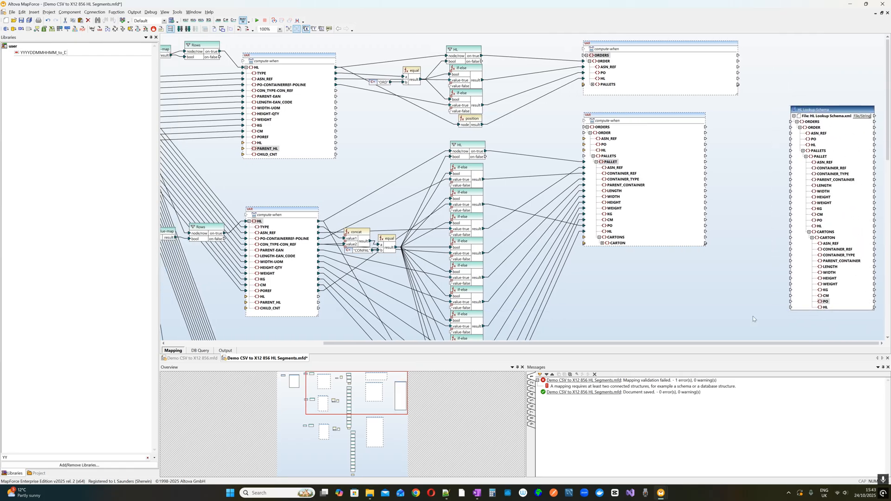
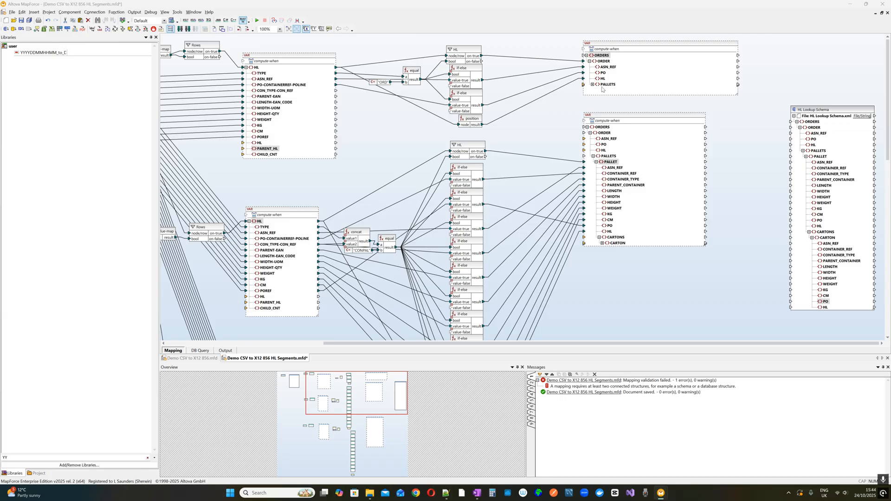
Connect the order variable's ORDER node with its ASN_REF, PO and HL, but not PALLETS, to the HL Lookup Schema component and preview the output
drag(604, 60, 799, 129)
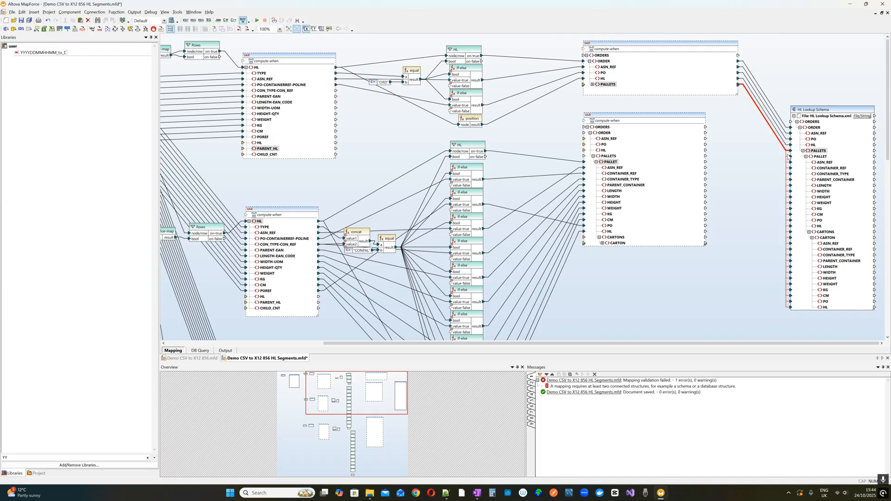
key(Delete)
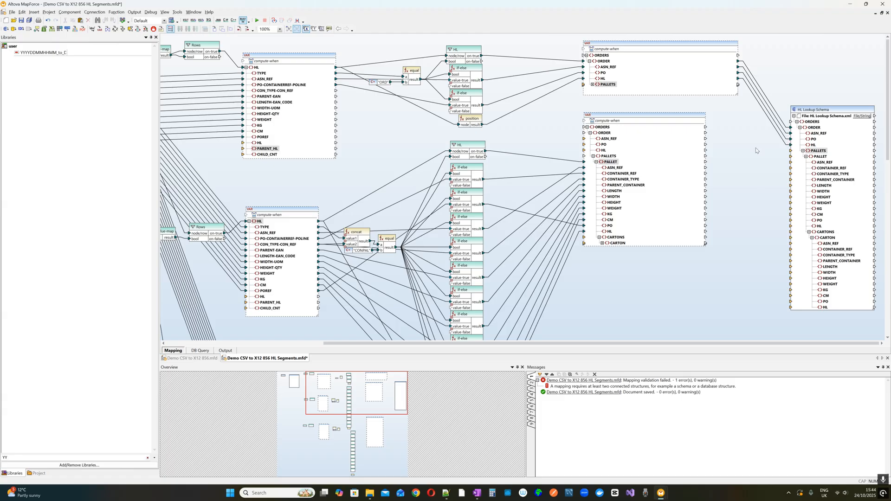
click(224, 351)
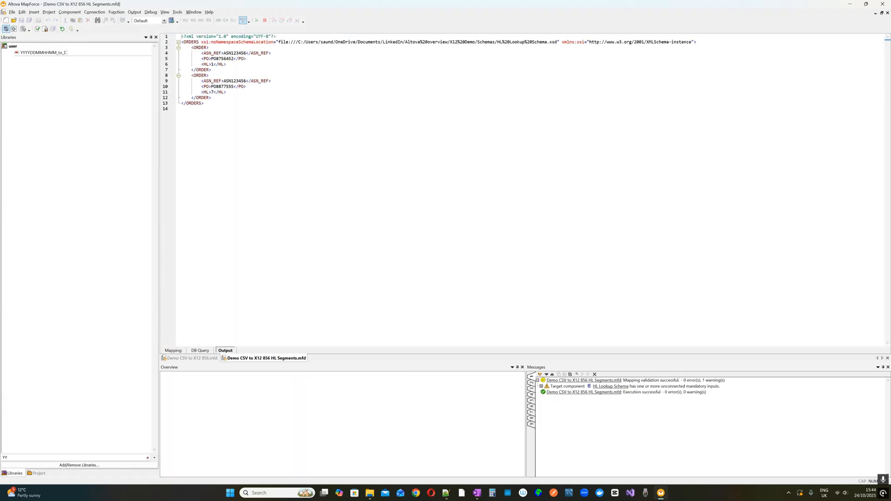
click(173, 351)
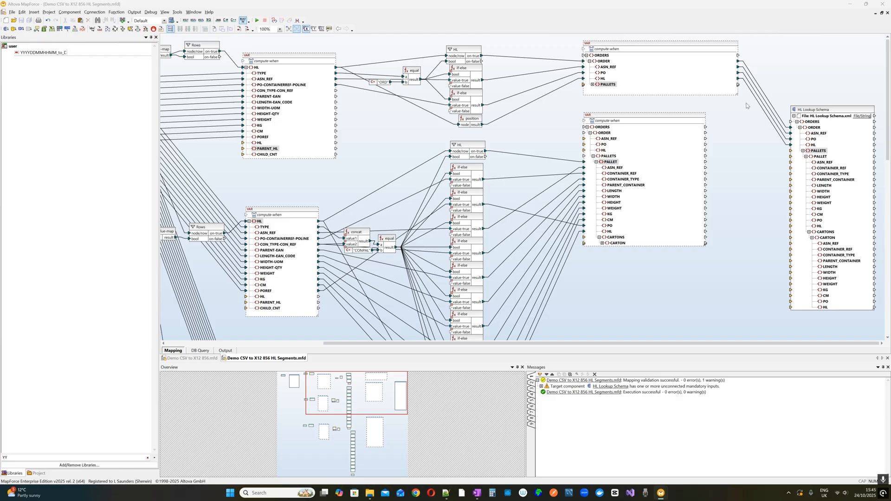
Add an equal function between the lookup variables and the HL Lookup Schema component
click(102, 458)
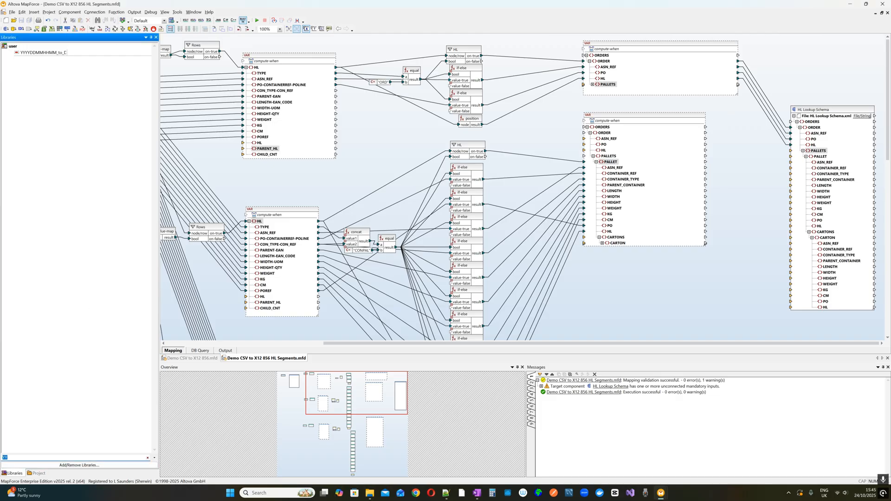
text(equal)
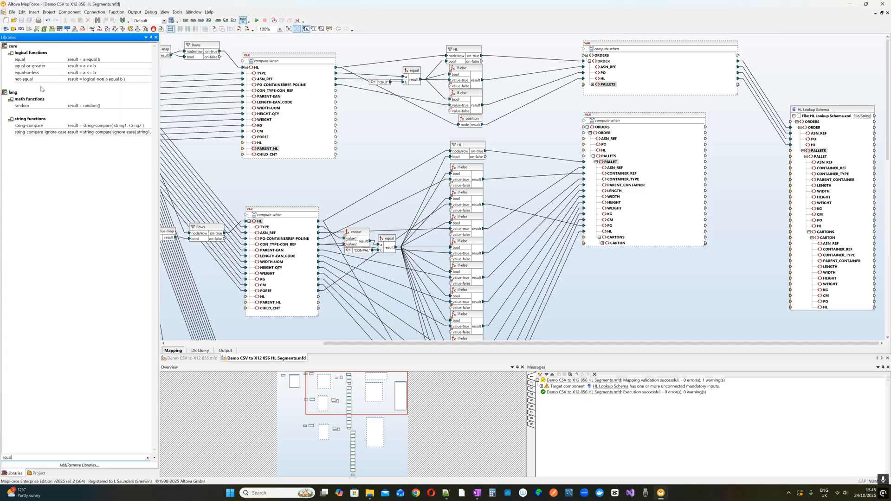
drag(28, 59, 759, 147)
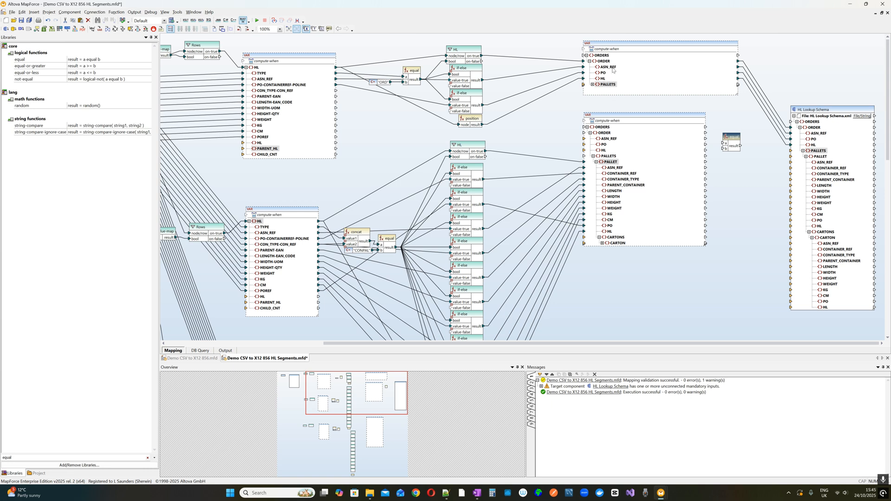
click(614, 70)
drag(731, 138, 745, 131)
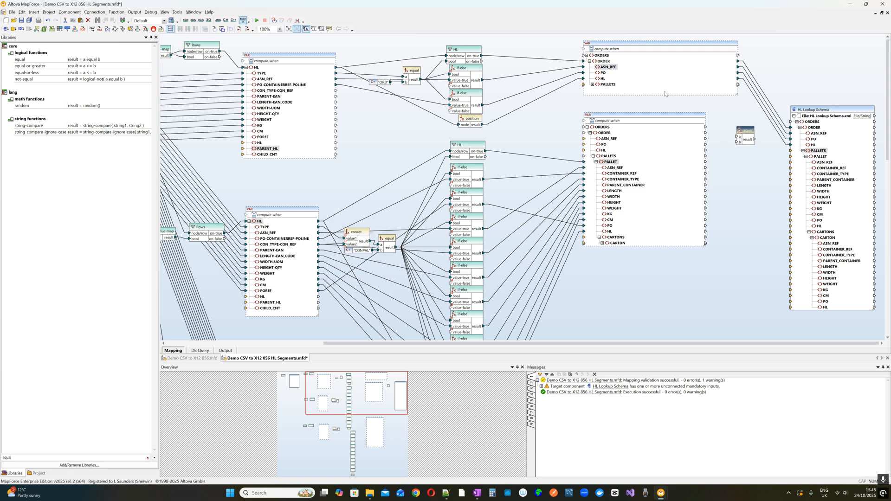
Connect the order variable's PO and the pallet variable's PALLET PO to inputs a and b of the new equal function
click(606, 75)
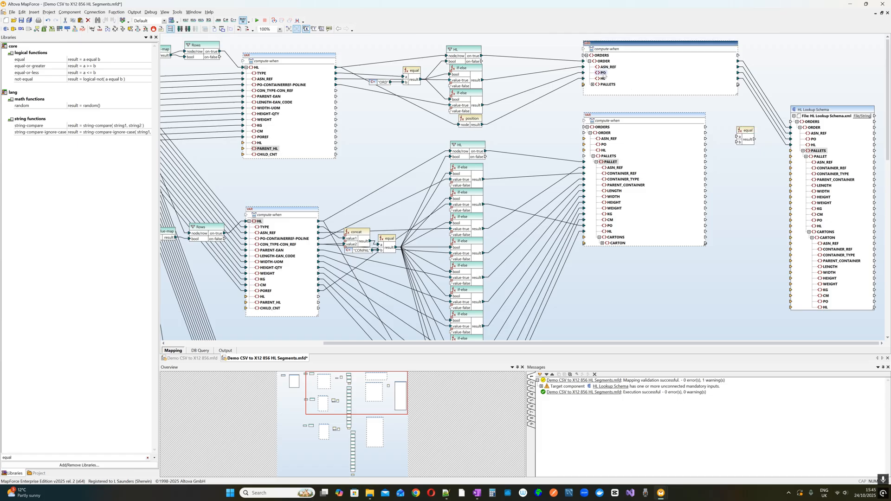
click(603, 74)
drag(739, 85, 738, 141)
drag(826, 110, 803, 105)
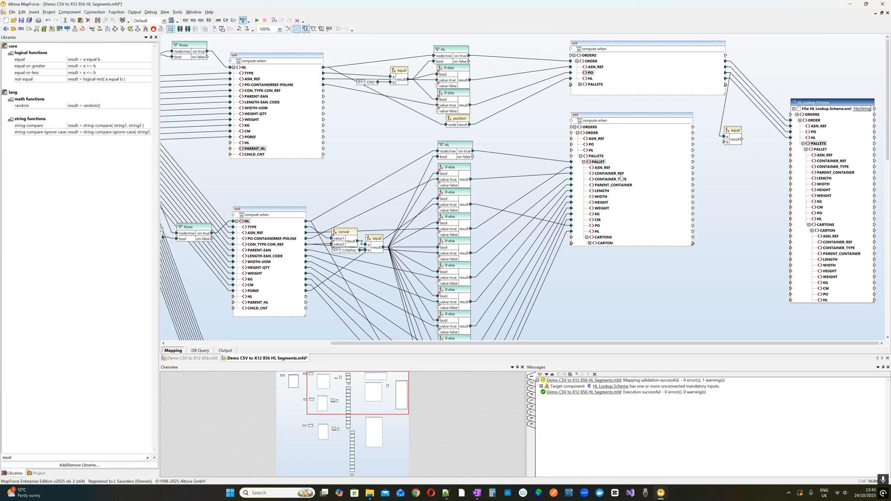
drag(599, 228, 725, 142)
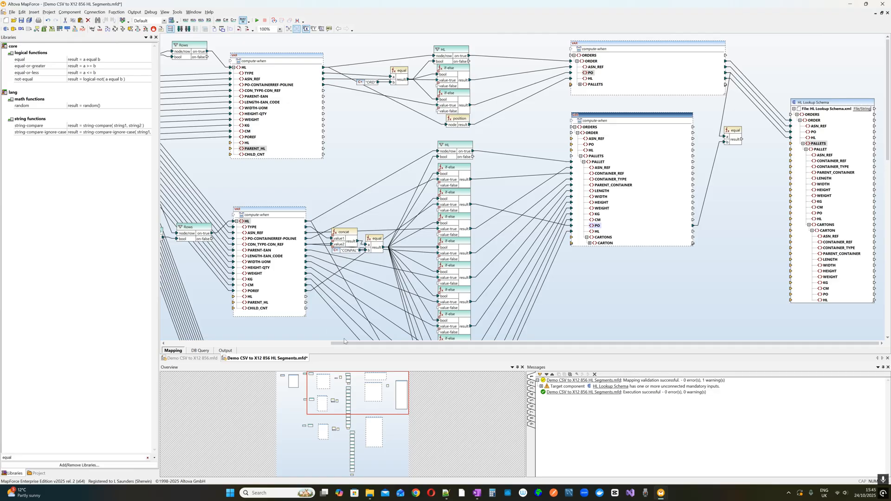
Examine the CON rows and their Field12 PO values in the sample data of the Text file component's settings
drag(344, 343, 193, 343)
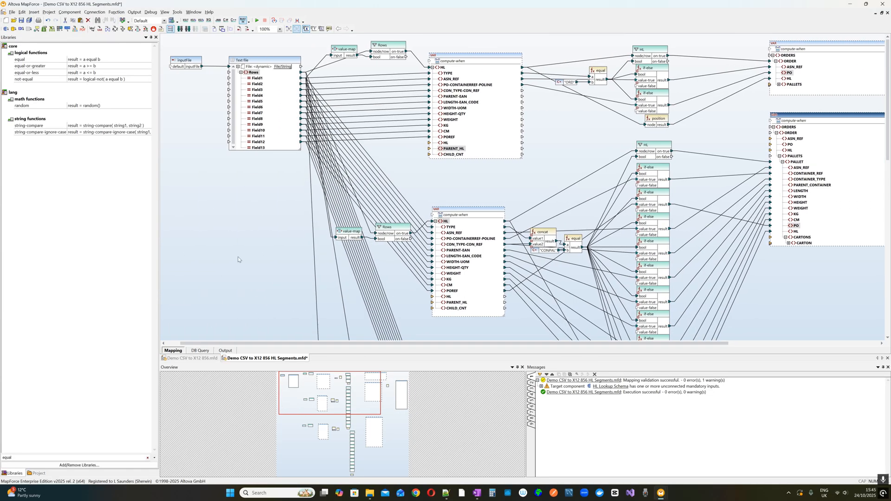
double_click(266, 60)
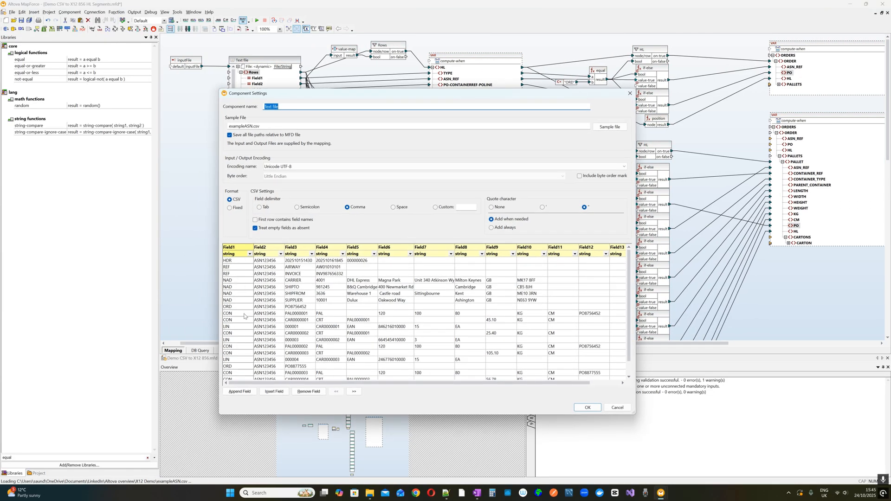
click(592, 320)
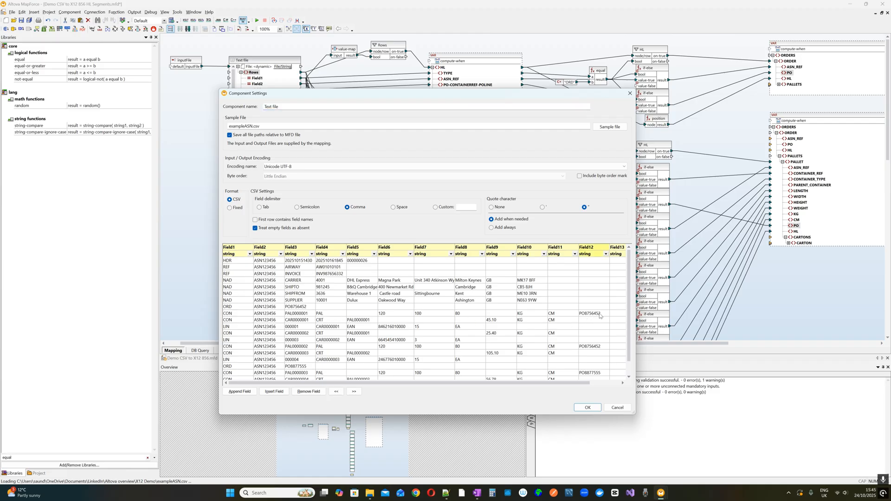
click(614, 409)
drag(418, 344, 578, 364)
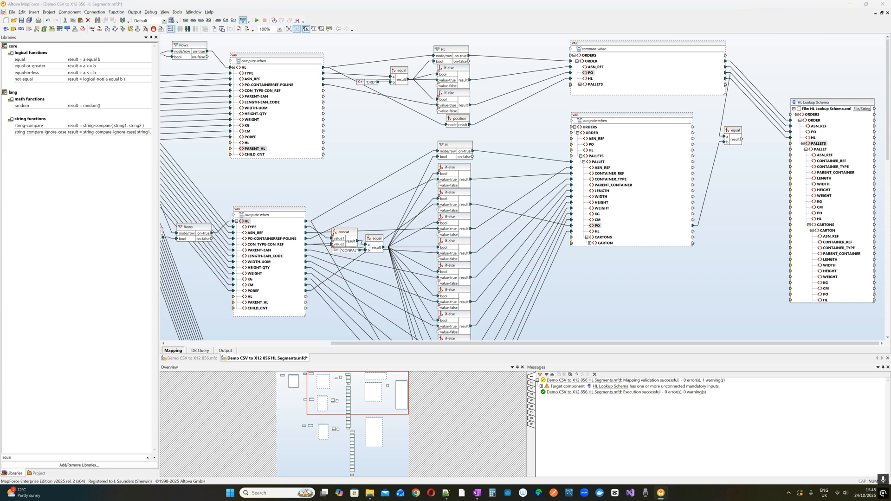
Insert an if-else condition driven by the PO equal function's result and move the HL Lookup Schema component farther away to make room
click(505, 129)
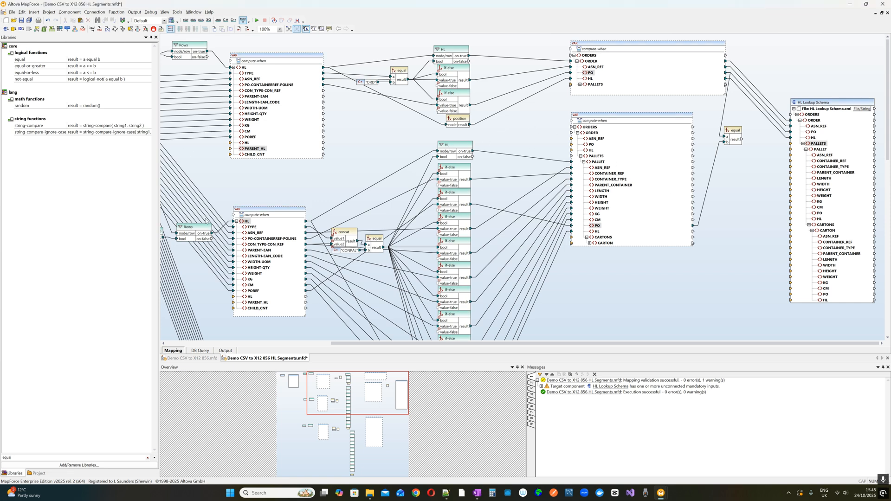
click(34, 12)
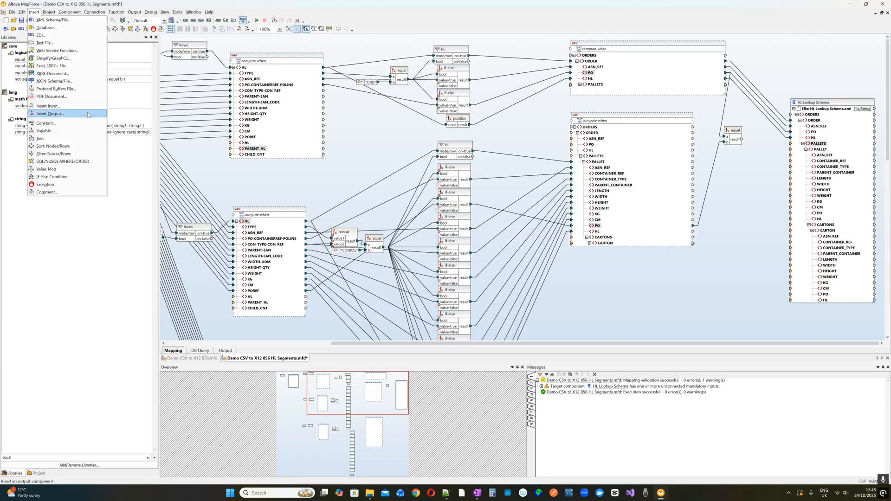
click(53, 177)
drag(526, 191, 755, 131)
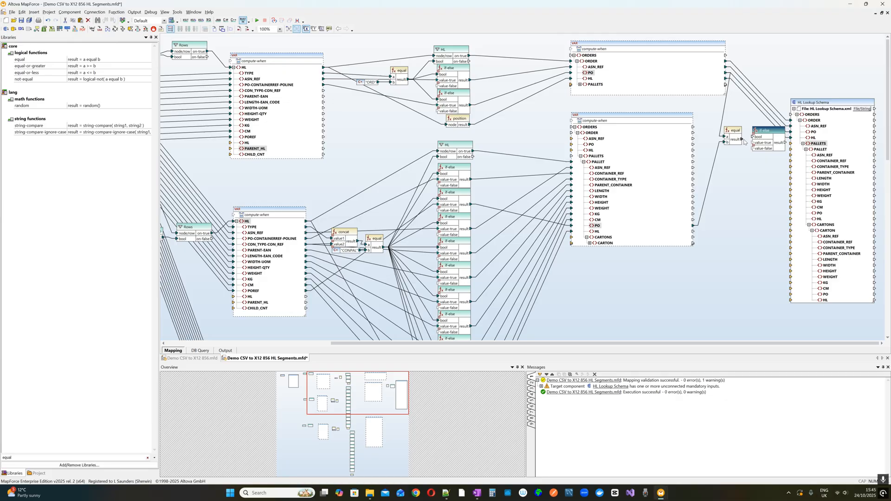
drag(820, 106, 820, 78)
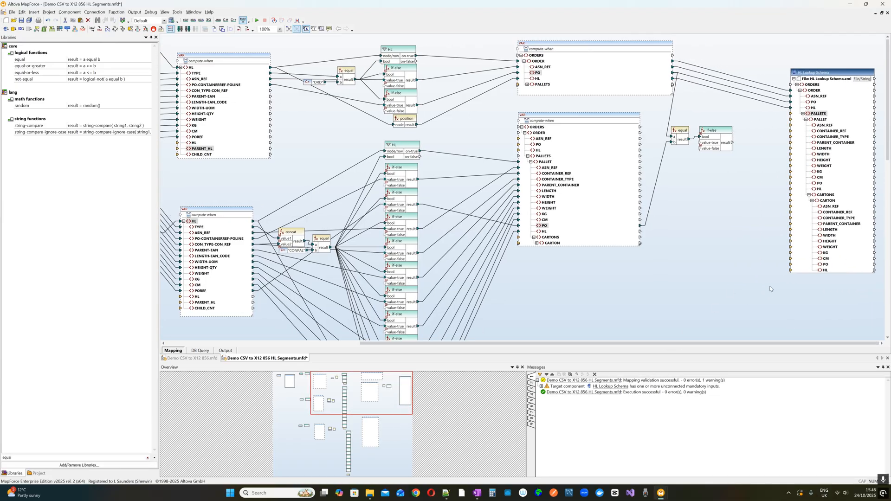
Connect the pallet variable's ASN_REF to the if-else's value-true and its result to PALLET and ASN_REF of the HL Lookup Schema component
ctrl+scroll(768, 282, up, 3)
scroll(721, 251, up, 3)
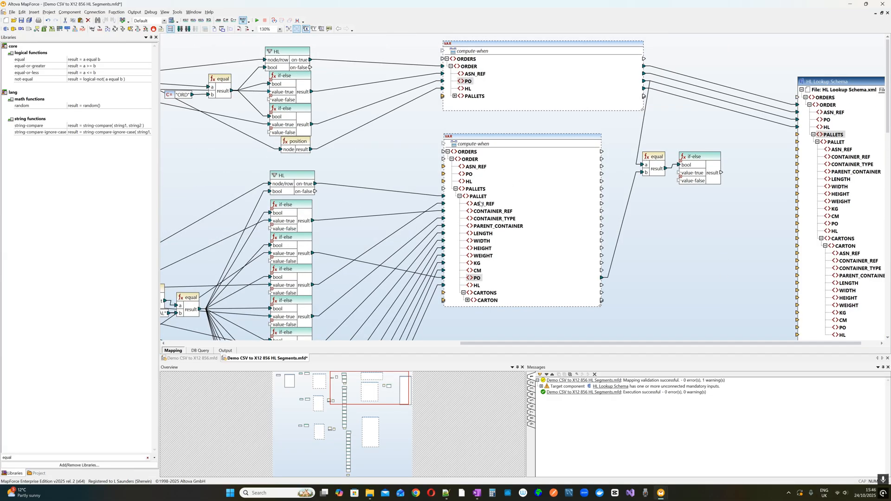
drag(481, 208, 692, 175)
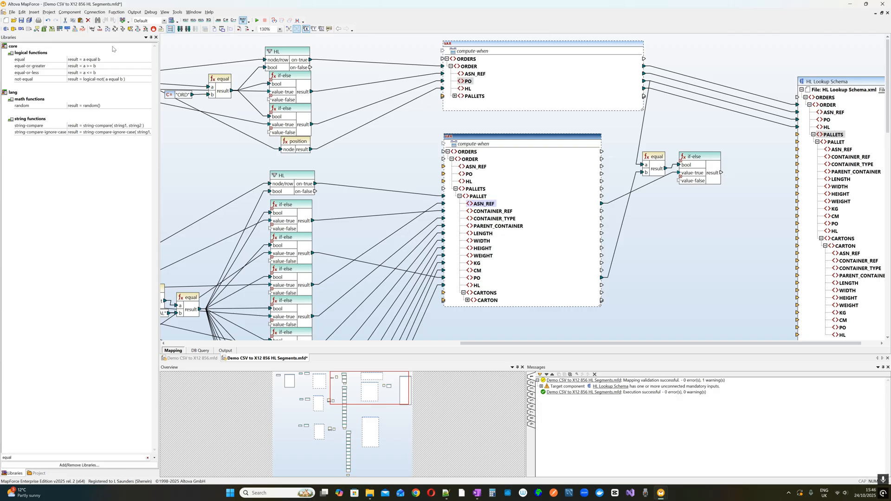
drag(722, 172, 805, 155)
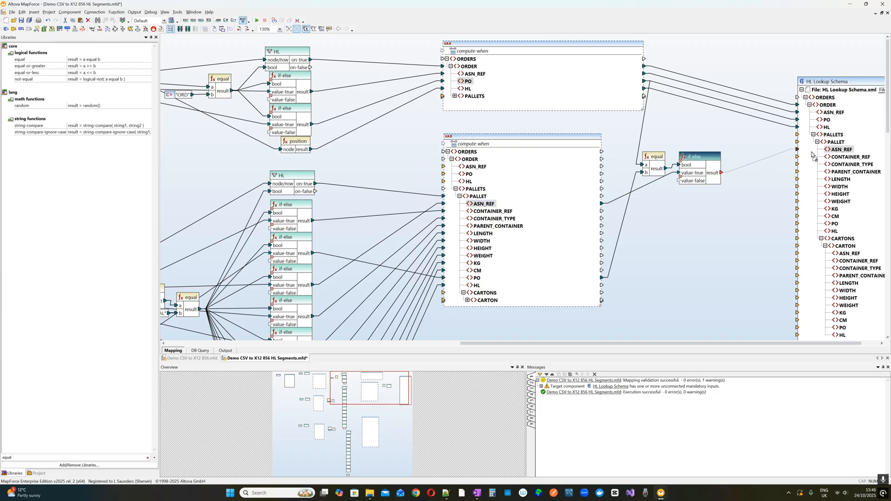
click(444, 267)
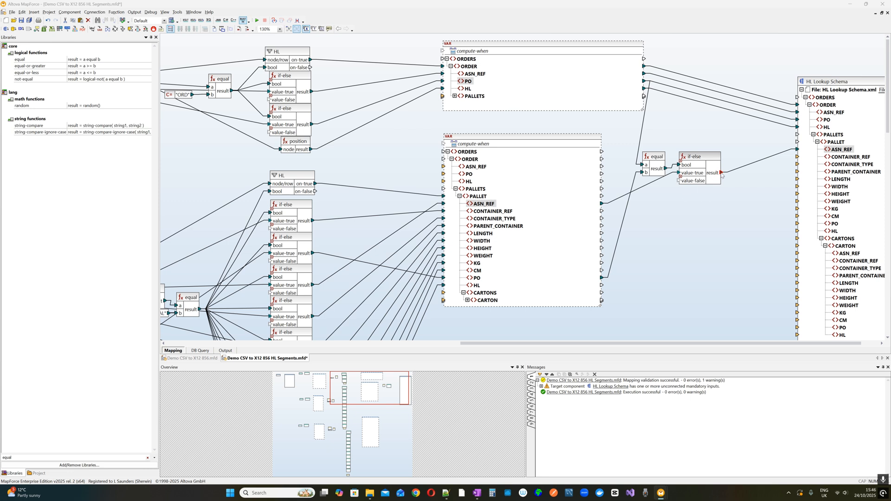
drag(722, 174, 798, 142)
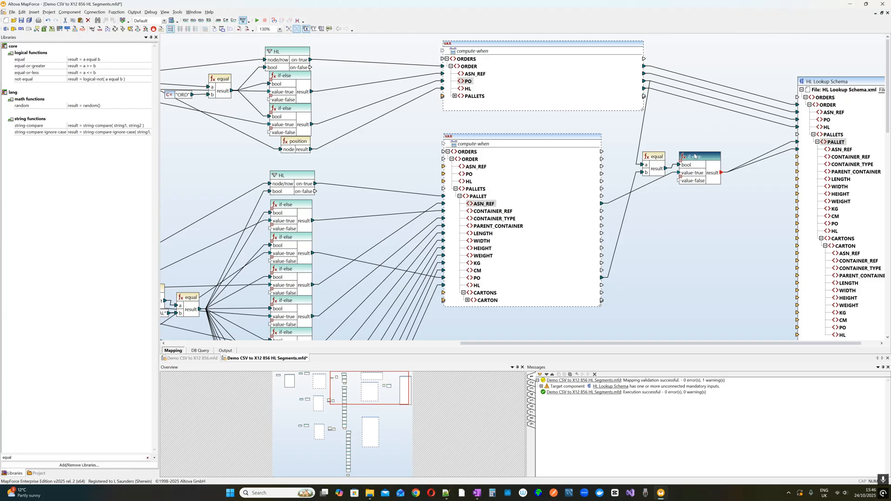
Duplicate the if-else below the first, drive it with the equal result and map the pallet CONTAINER_REF through it to the target's CONTAINER_REF
drag(698, 157, 698, 194)
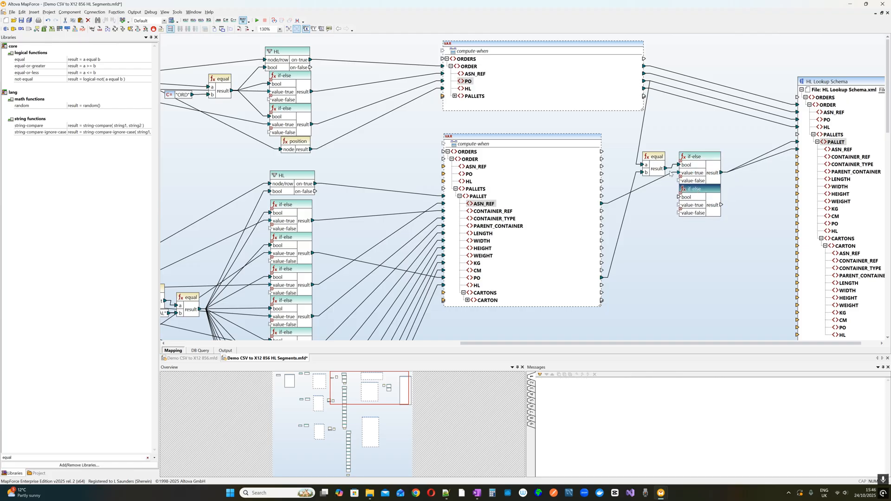
drag(666, 169, 680, 197)
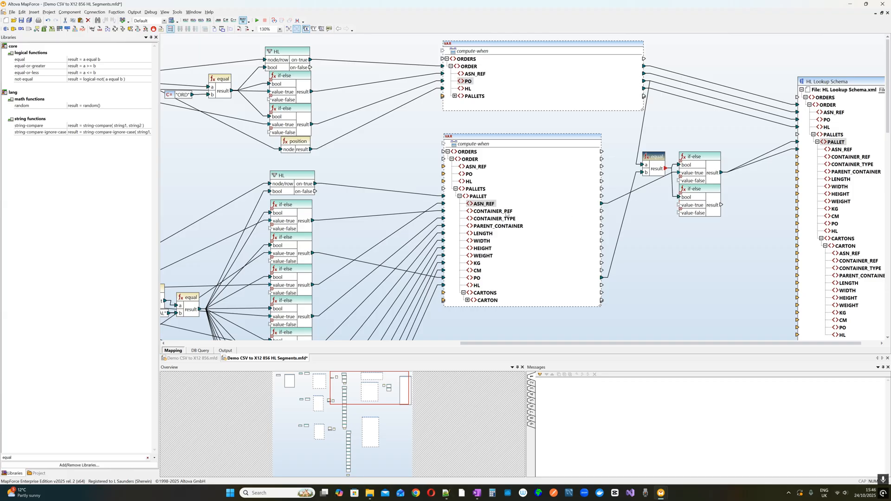
drag(499, 212, 797, 156)
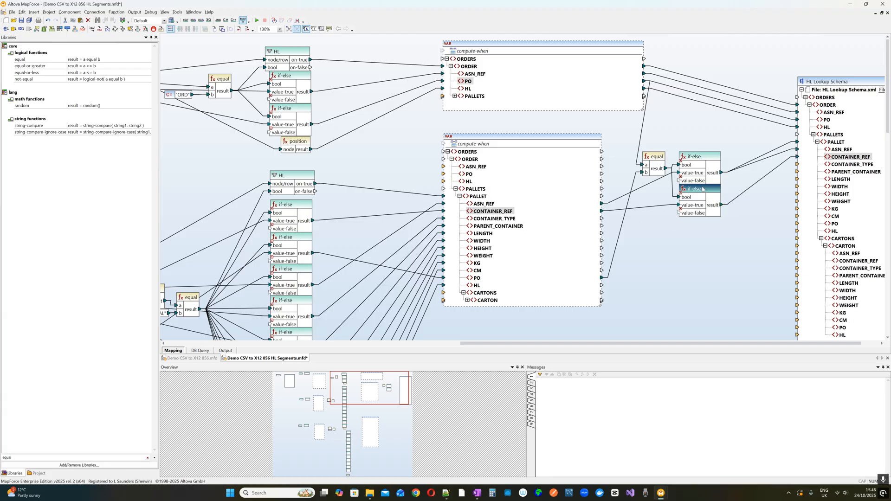
Add a third if-else driven by the equal result, map the pallet CONTAINER_TYPE through it to the target's CONTAINER_TYPE and preview the output
drag(700, 189, 700, 226)
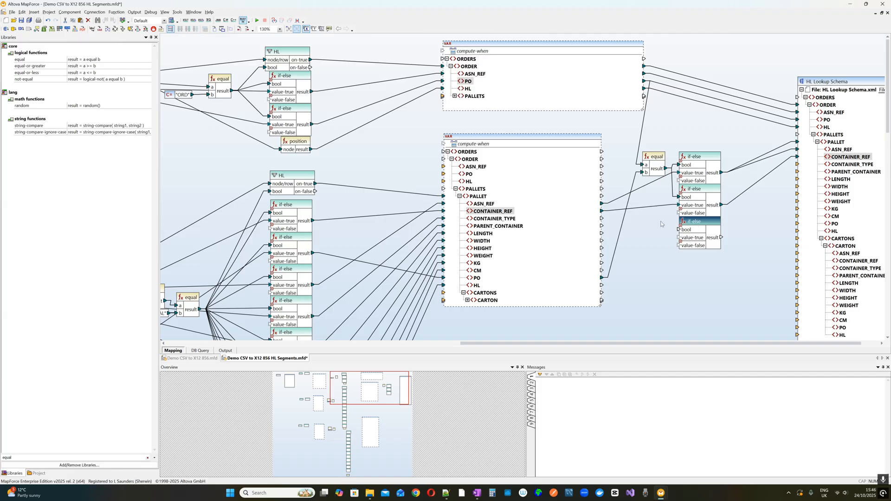
click(506, 220)
drag(602, 218, 679, 237)
drag(721, 237, 818, 164)
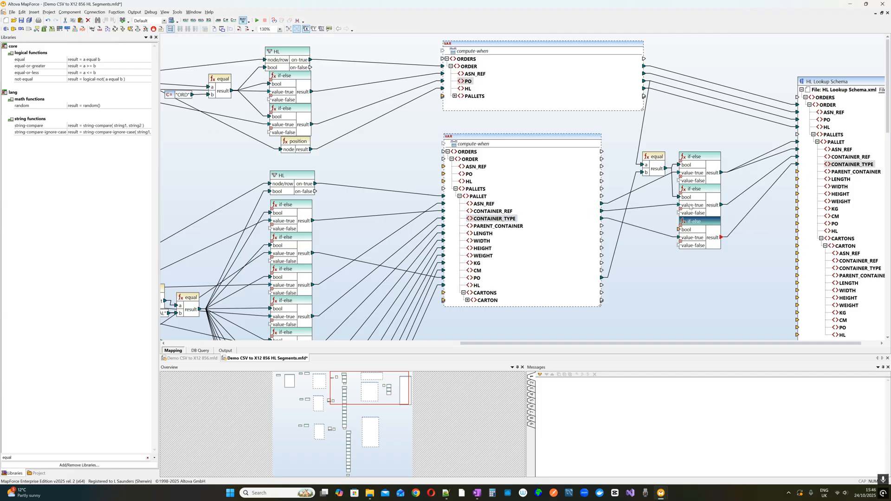
drag(667, 168, 679, 230)
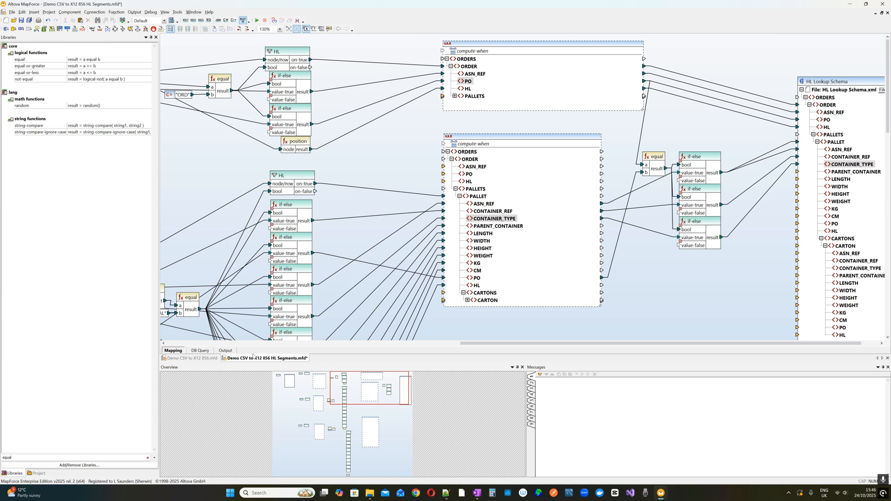
click(226, 351)
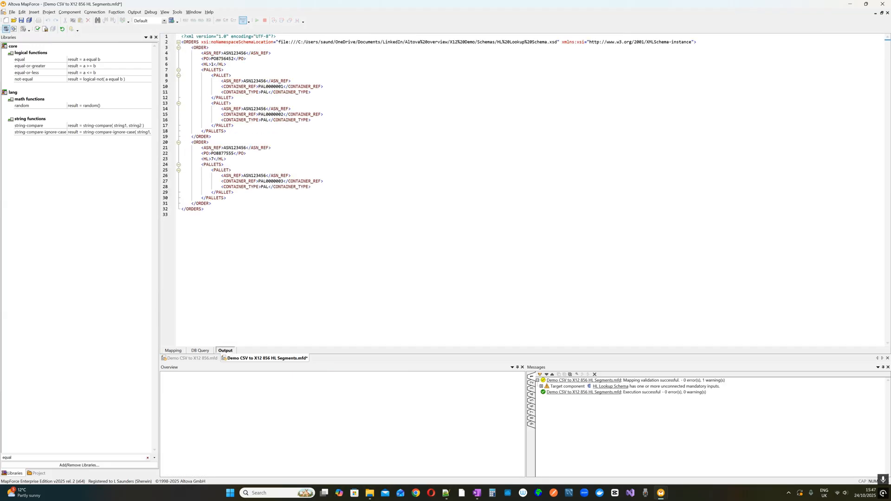
Examine the PALLET elements and ASN_REF values under both orders in the output and return to the mapping
drag(212, 76, 234, 98)
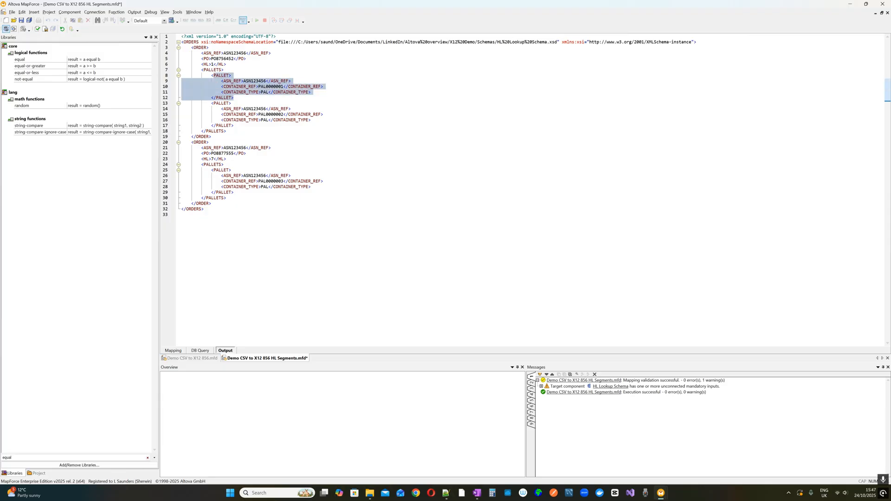
click(210, 142)
double_click(235, 148)
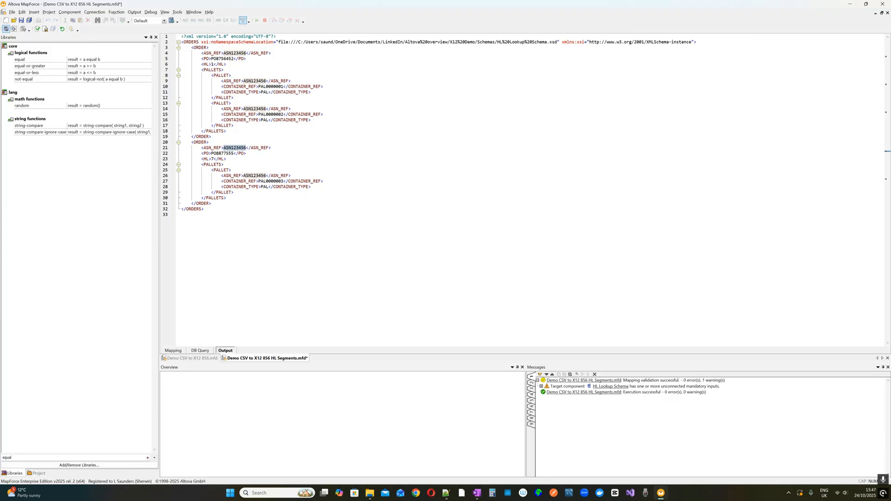
click(178, 351)
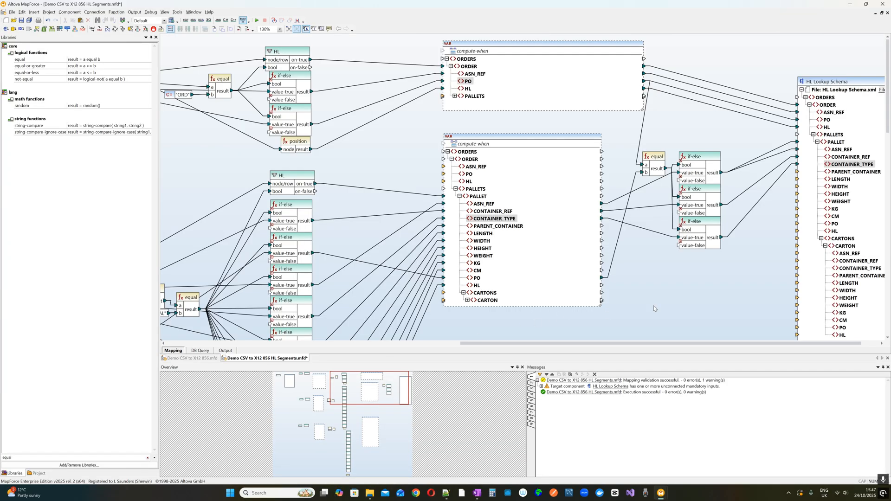
scroll(692, 304, down, 3)
scroll(695, 297, down, 4)
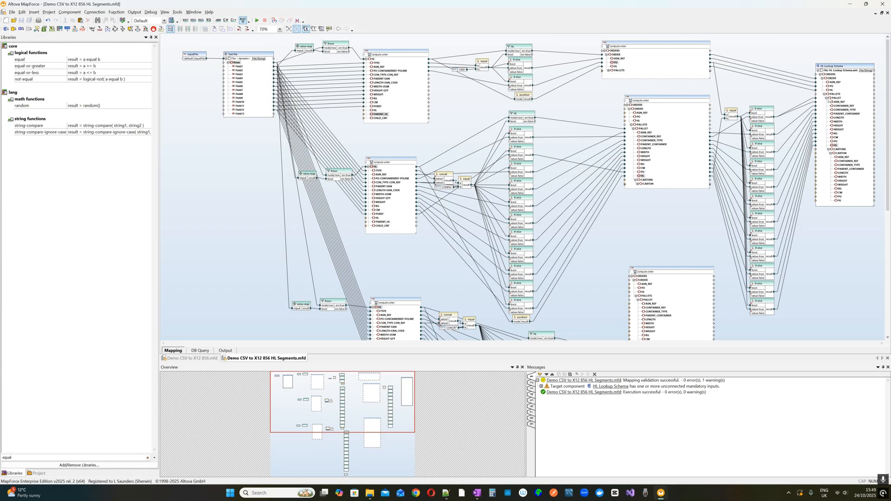
Preview the output and check each pallet's dimensions, units, PO and HL under its order, ending back at the mapping
scroll(857, 158, up, 6)
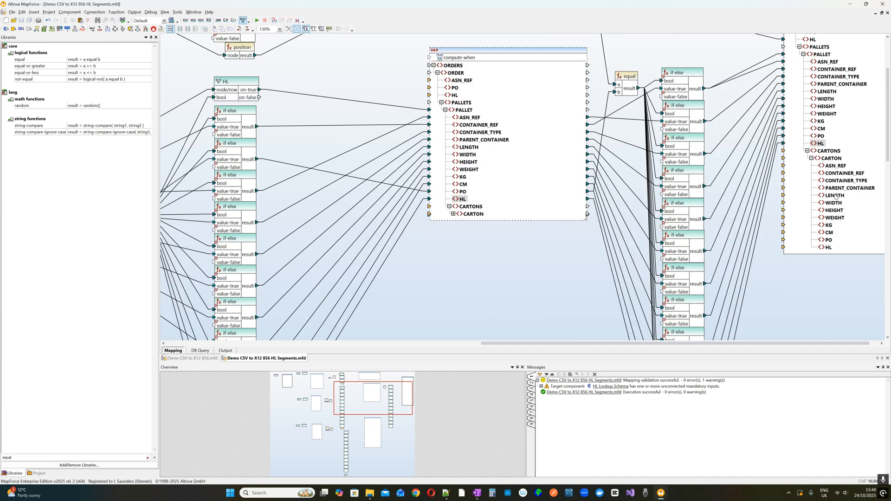
click(231, 351)
drag(221, 81, 246, 131)
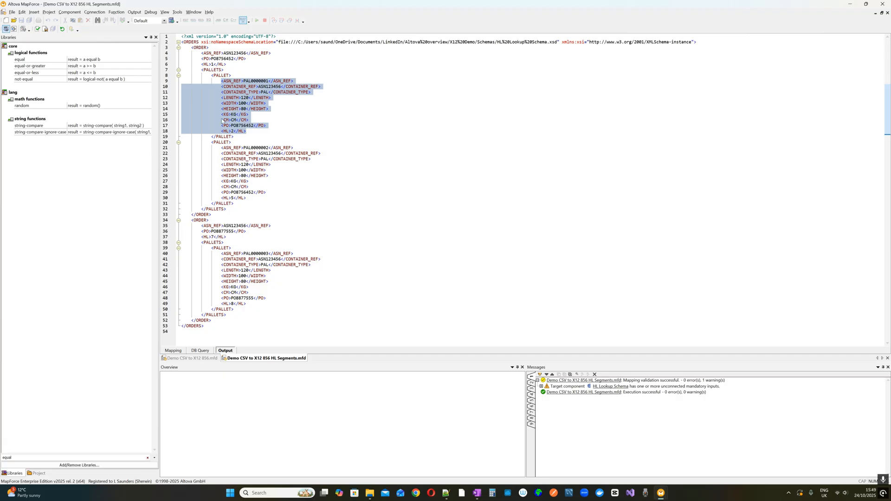
click(240, 119)
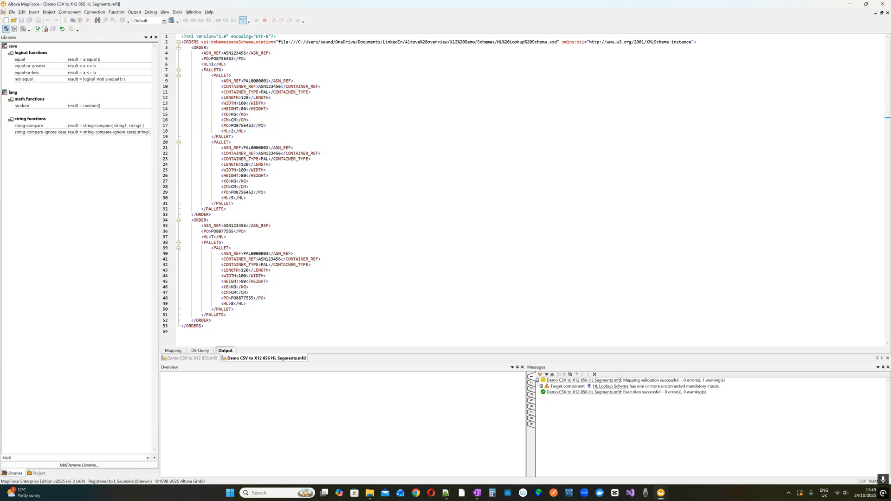
double_click(249, 126)
double_click(243, 298)
click(174, 351)
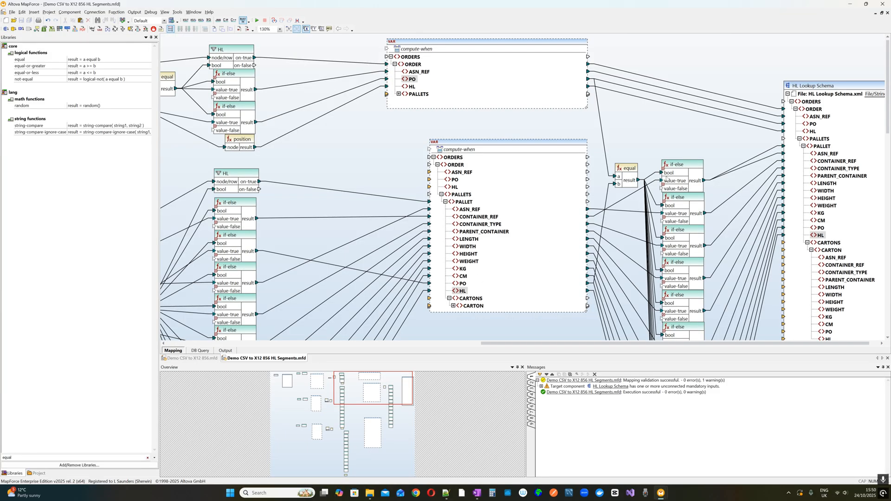
Review the mapping from the order and pallet variables down to the unconnected carton variable and its relation to HL Lookup Schema
ctrl+scroll(667, 178, down, 5)
scroll(668, 177, down, 5)
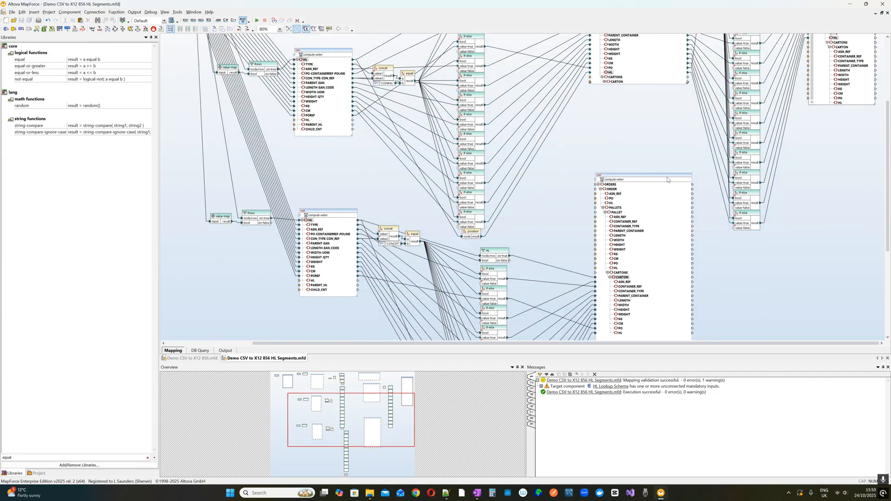
scroll(783, 282, down, 2)
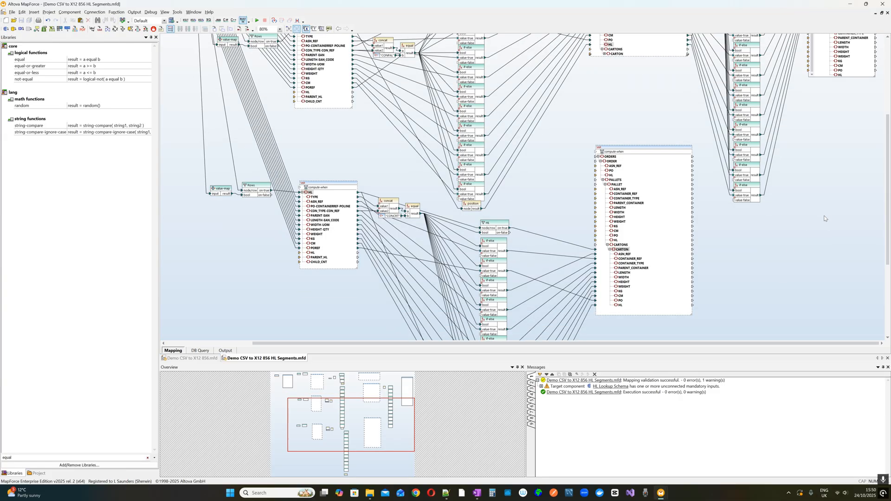
scroll(824, 218, up, 4)
scroll(646, 315, down, 1)
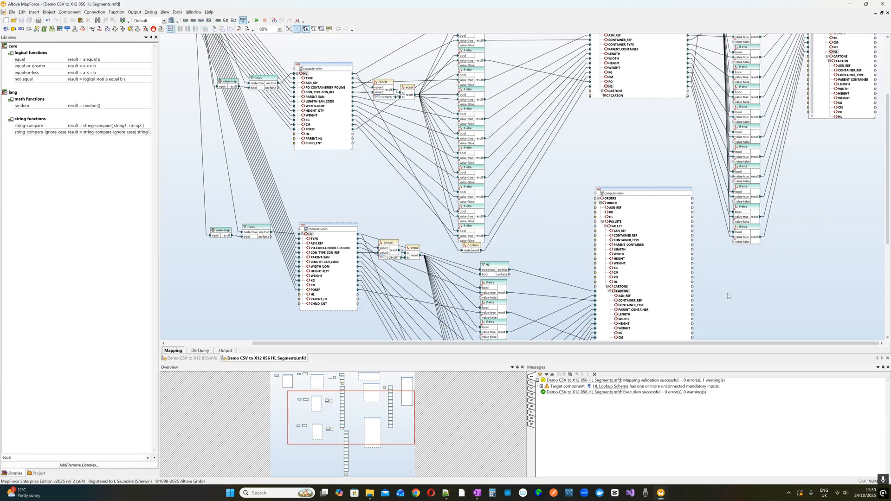
scroll(730, 296, up, 4)
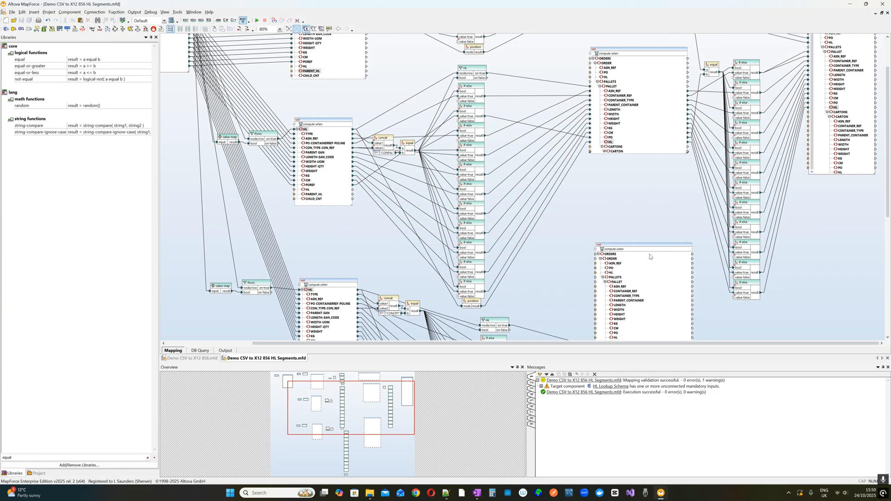
scroll(671, 242, up, 4)
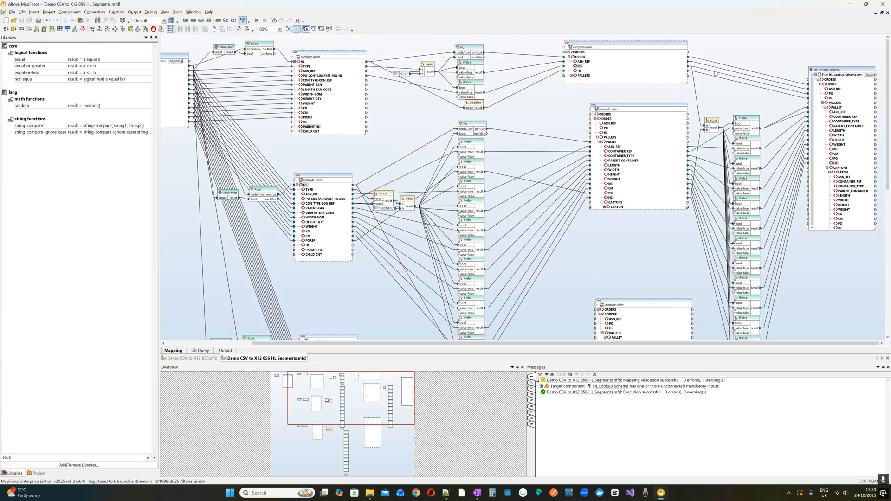
scroll(692, 219, down, 11)
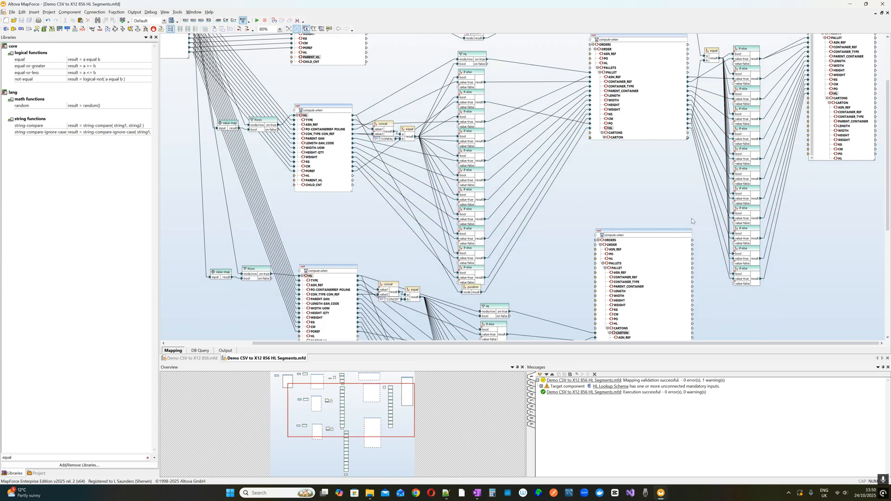
scroll(683, 80, up, 3)
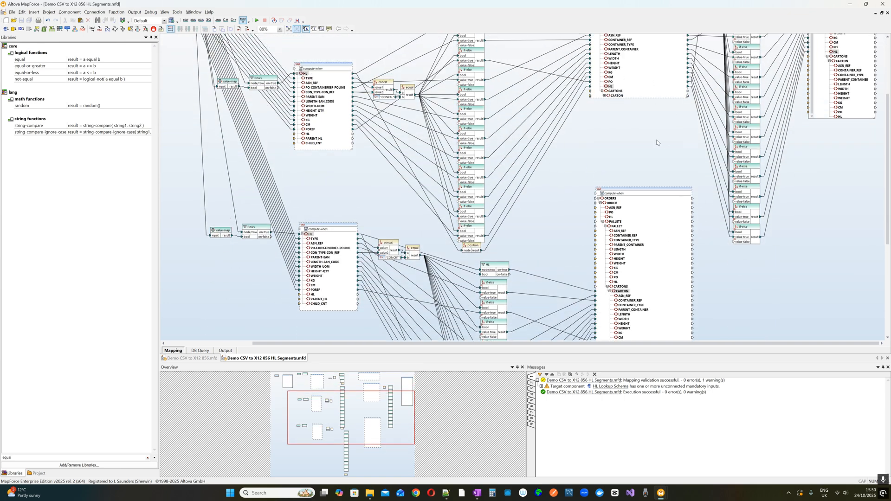
scroll(659, 142, up, 3)
scroll(212, 236, up, 5)
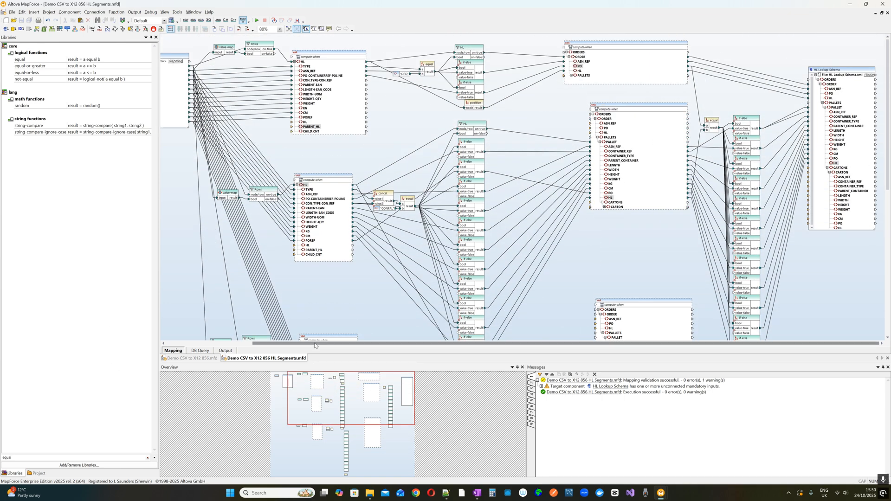
Inspect the CON rows of exampleASN.csv in the text file component's settings, and locate PARENT_CONTAINER in the carton variable
drag(314, 344, 262, 343)
double_click(225, 57)
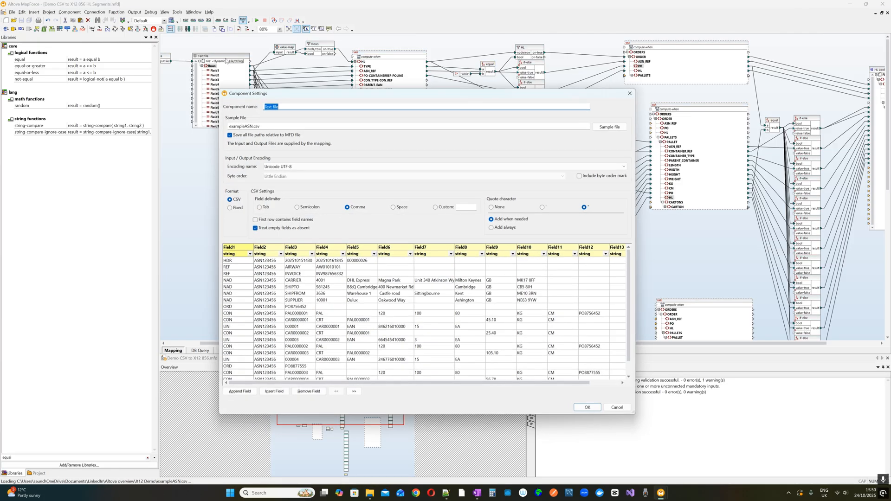
click(325, 320)
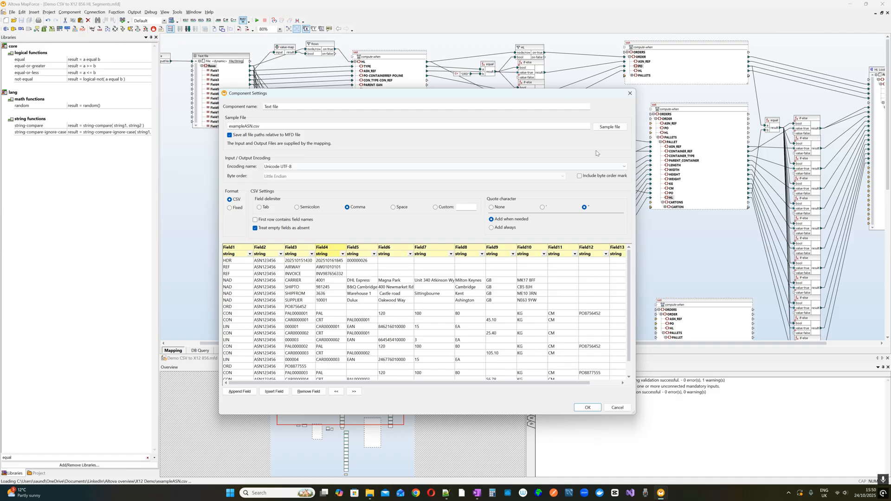
click(630, 94)
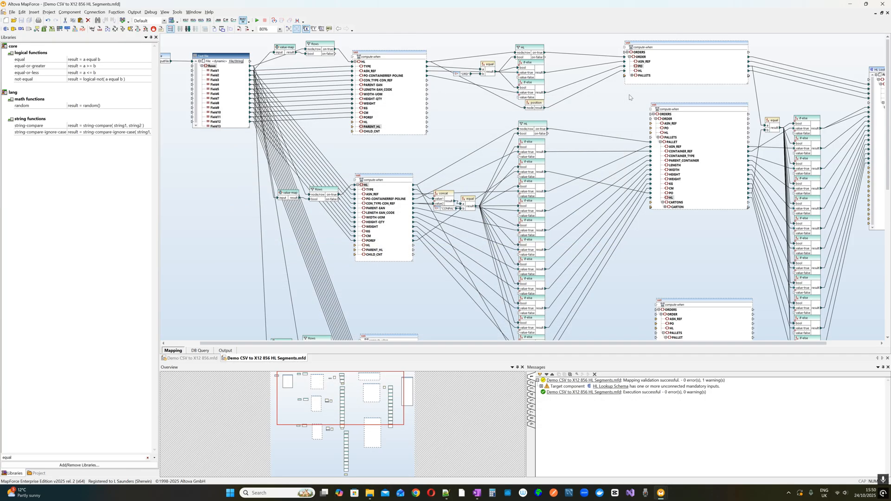
click(673, 197)
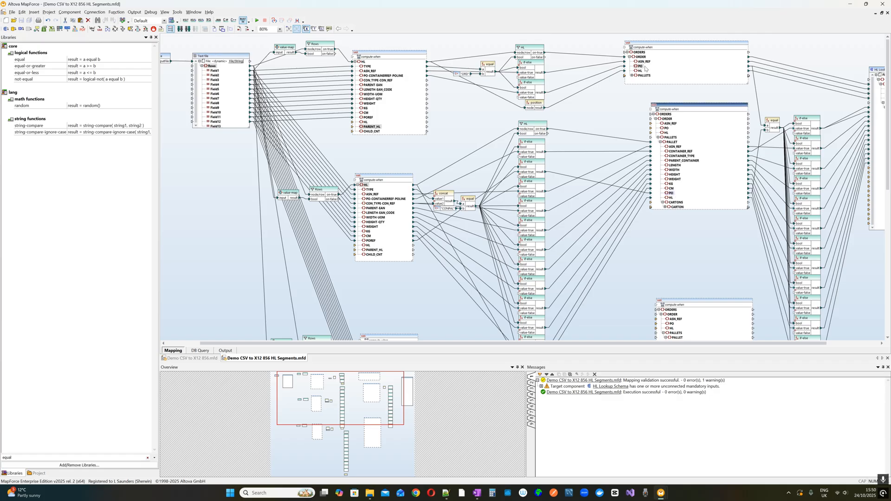
scroll(711, 267, down, 3)
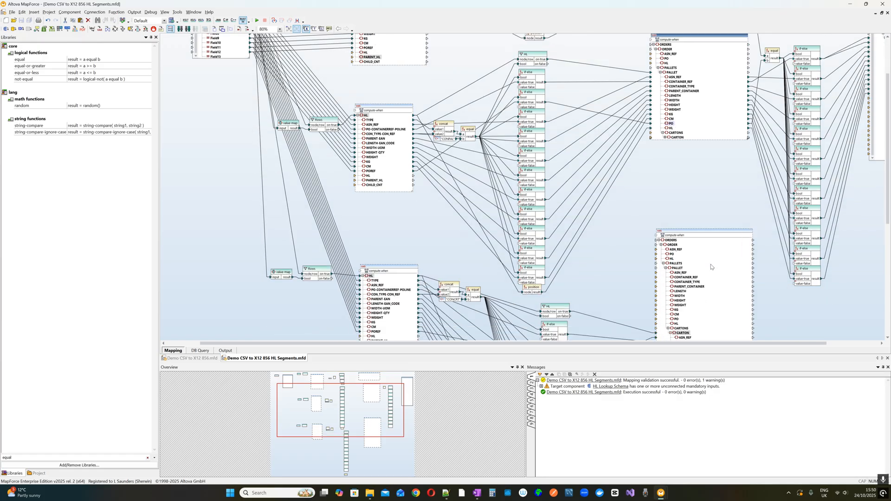
scroll(677, 282, down, 1)
click(695, 273)
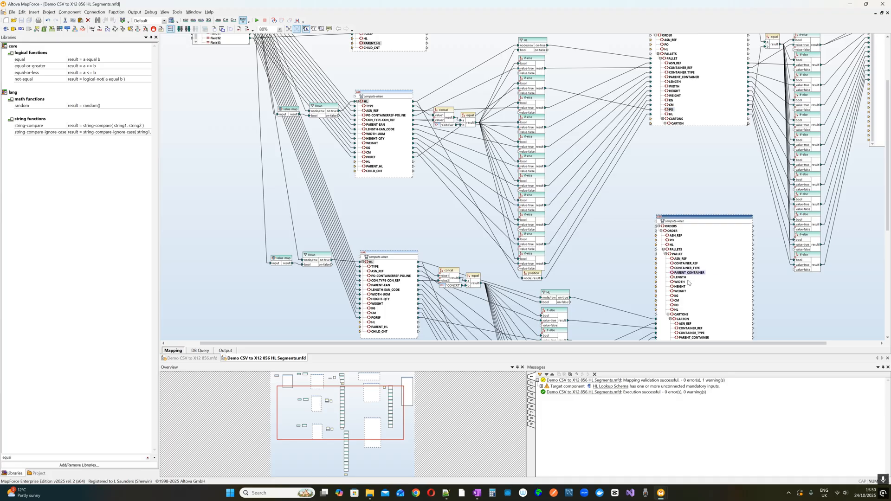
Duplicate the pallet section's equal function with its first if-else and place the copies near the carton variable
drag(730, 344, 783, 347)
scroll(791, 272, down, 1)
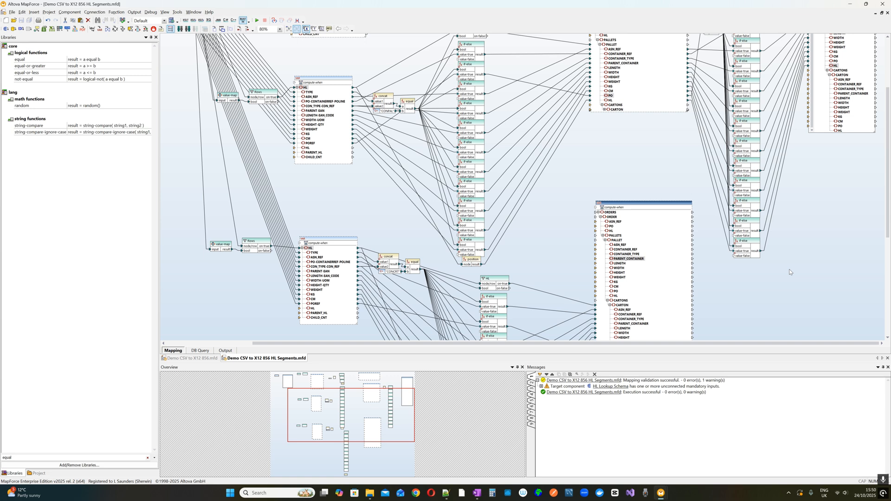
scroll(791, 273, up, 4)
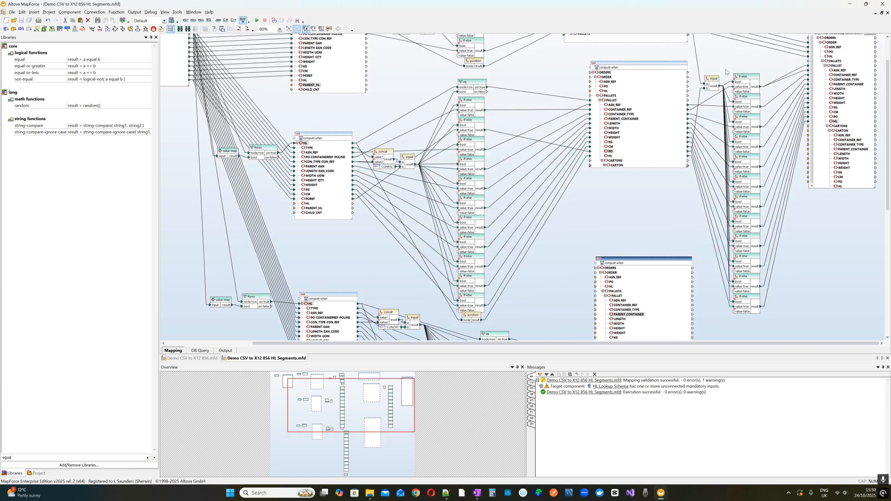
drag(691, 62, 769, 333)
key(ctrl+c)
key(ctrl+v)
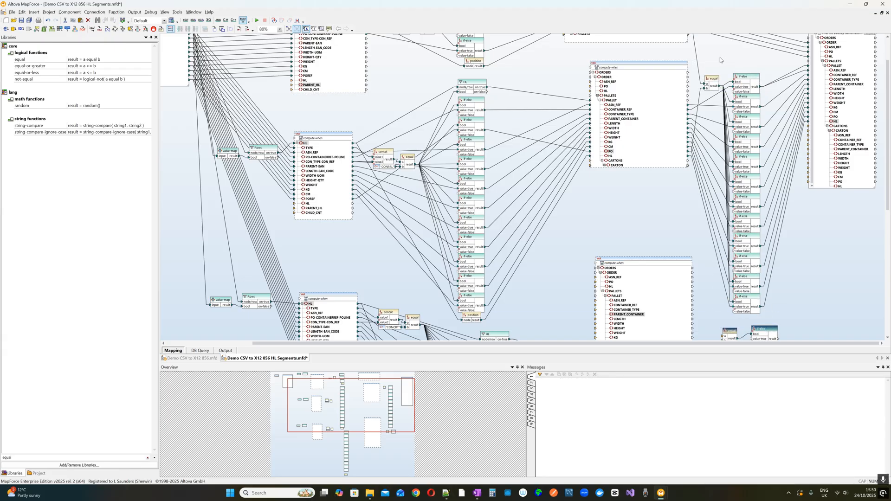
Move the pallet section's equal function and whole if-else stack upward to free space beside the carton variable
ctrl+scroll(721, 59, down, 2)
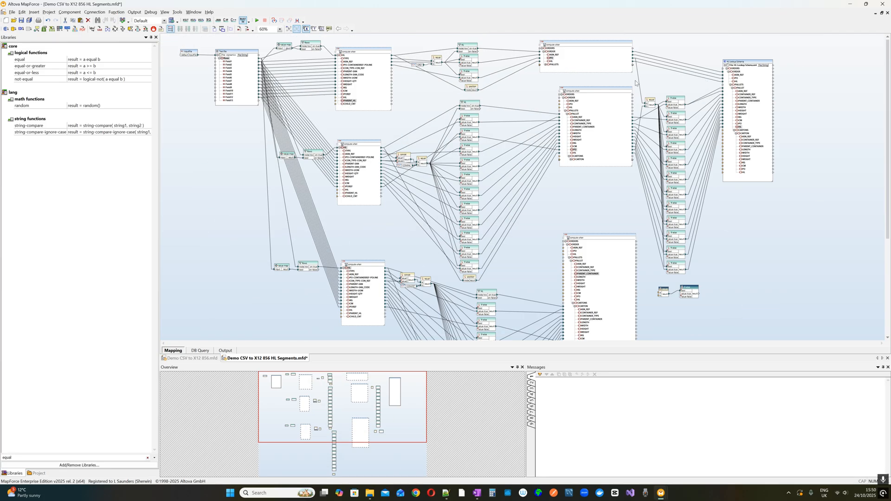
drag(636, 83, 701, 246)
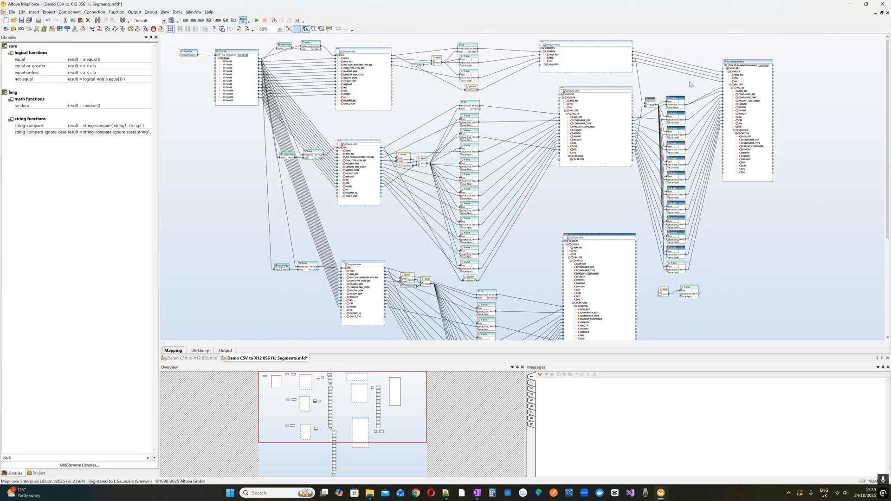
drag(684, 77, 649, 280)
drag(678, 117, 690, 41)
scroll(690, 258, up, 1)
click(697, 246)
Move the carton variable up so it sits just beneath the pallet variable
scroll(680, 219, down, 4)
scroll(680, 219, up, 1)
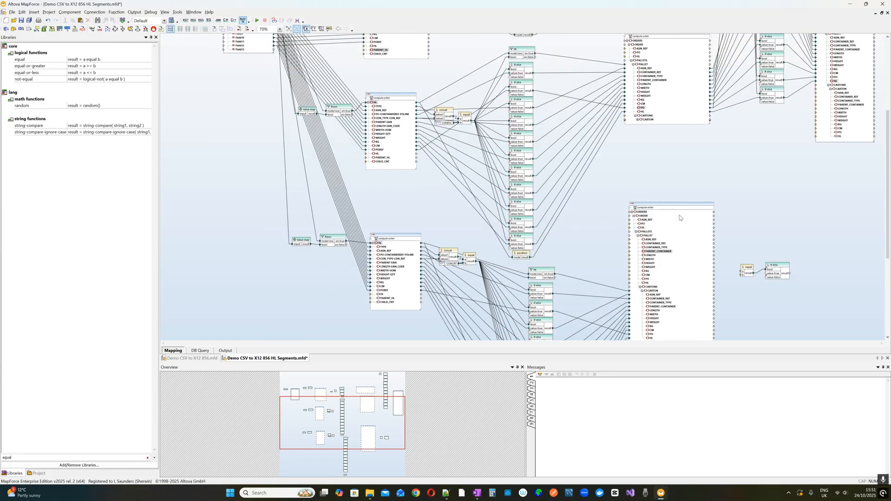
scroll(680, 217, up, 1)
drag(680, 195, 679, 123)
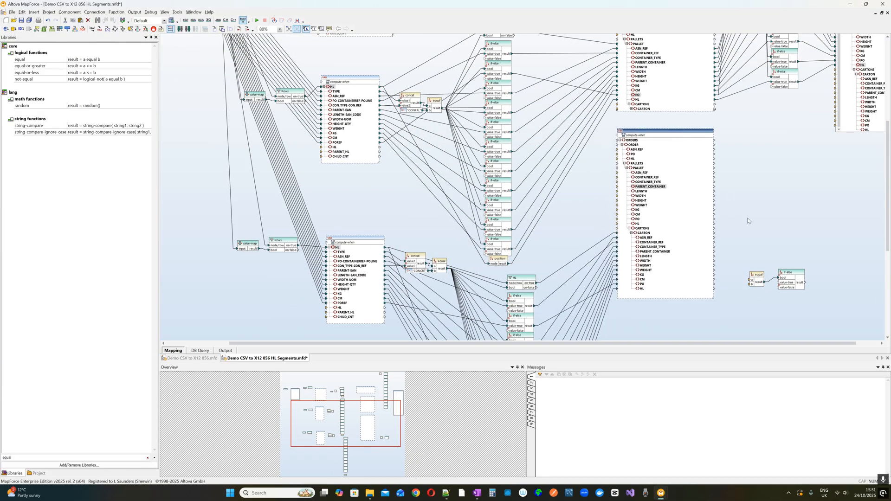
Connect the carton variable's PALLET-level PARENT_CONTAINER to input b of the copied equal function and the pallet variable's CONTAINER_REF to input a
mouse_move(751, 284)
mouse_down()
mouse_move(651, 194)
mouse_move(701, 252)
mouse_move(750, 284)
mouse_up()
scroll(753, 177, up, 3)
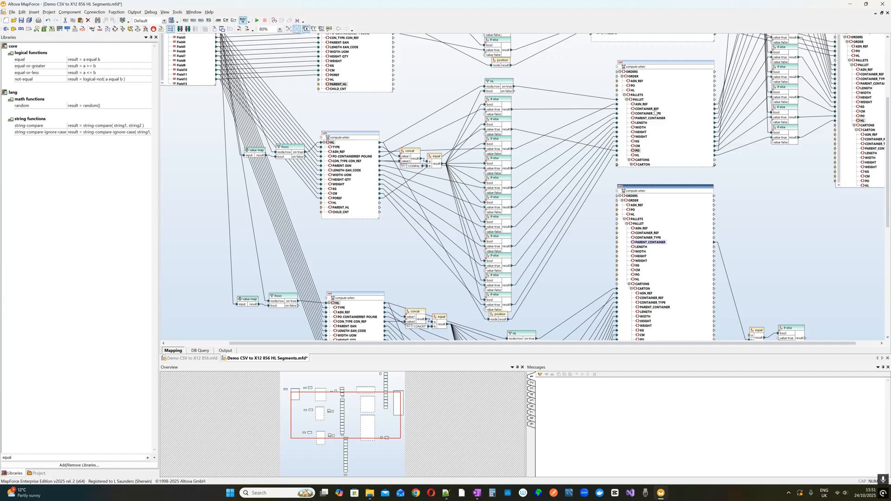
drag(655, 112, 752, 341)
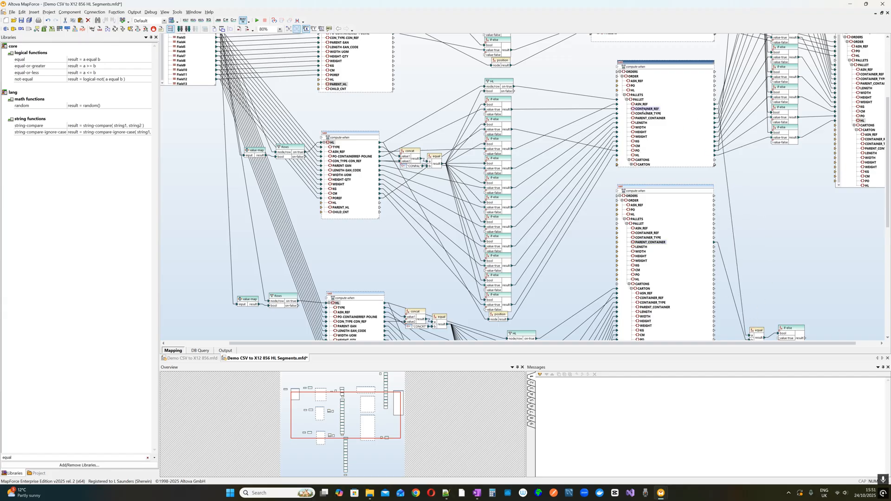
Move the copied equal function and if-else up beside the top of the carton variable
scroll(783, 233, down, 3)
drag(728, 261, 815, 302)
drag(791, 269, 776, 150)
scroll(660, 250, up, 4)
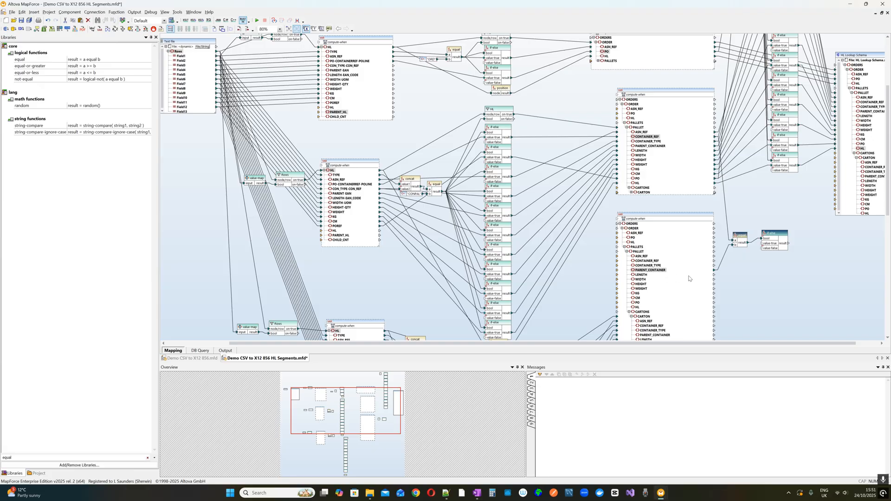
Delete the PALLET-level PARENT_CONTAINER connection and connect the CARTON-level PARENT_CONTAINER to input b of the copied equal function instead
scroll(698, 257, down, 1)
scroll(731, 241, down, 1)
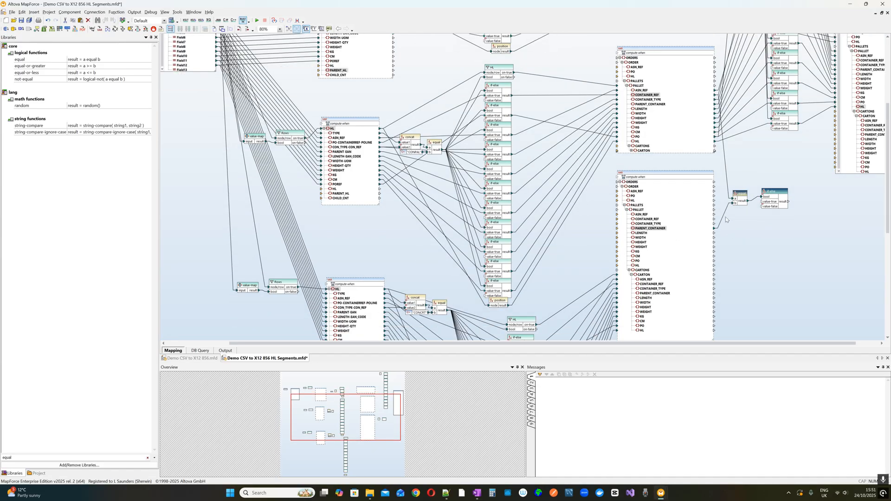
click(726, 213)
key(Delete)
drag(715, 293, 734, 208)
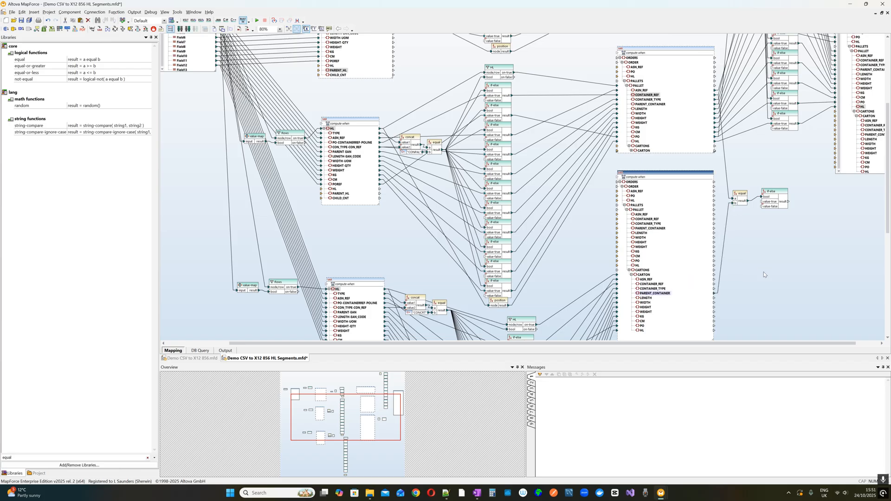
scroll(780, 231, up, 1)
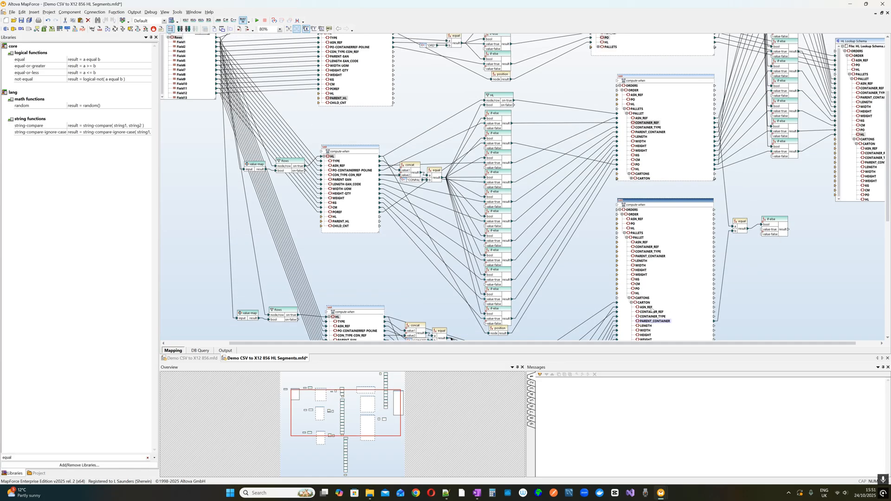
Route the carton variable's CARTON-level ASN_REF through the if-else to the lookup schema's CARTON ASN_REF and place a copy of the if-else beneath it
drag(648, 310, 830, 149)
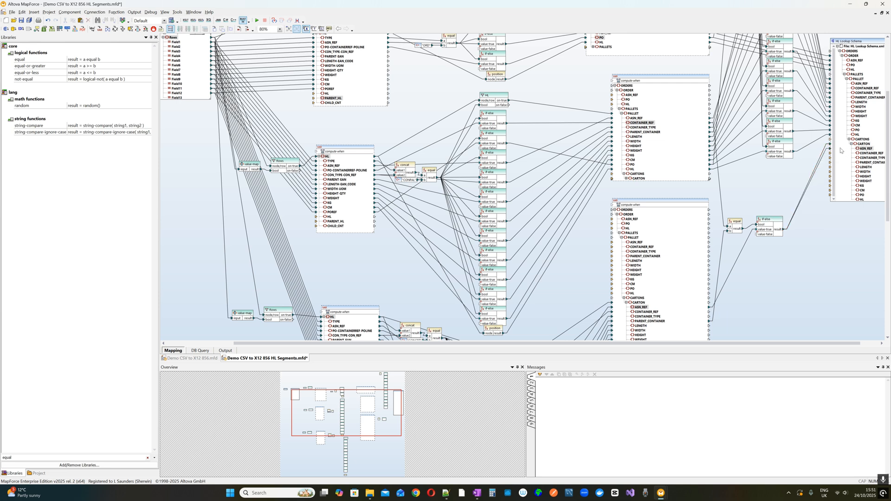
scroll(775, 252, down, 2)
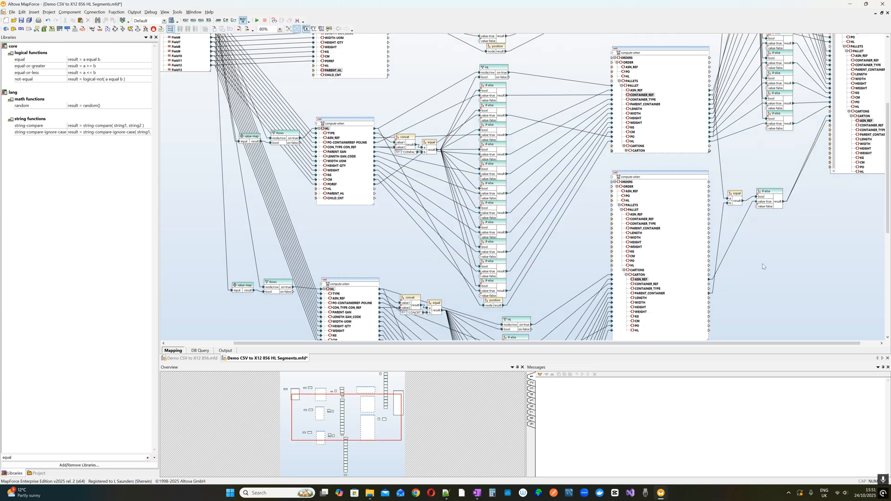
click(772, 195)
key(ctrl+c)
key(ctrl+v)
drag(774, 198, 769, 213)
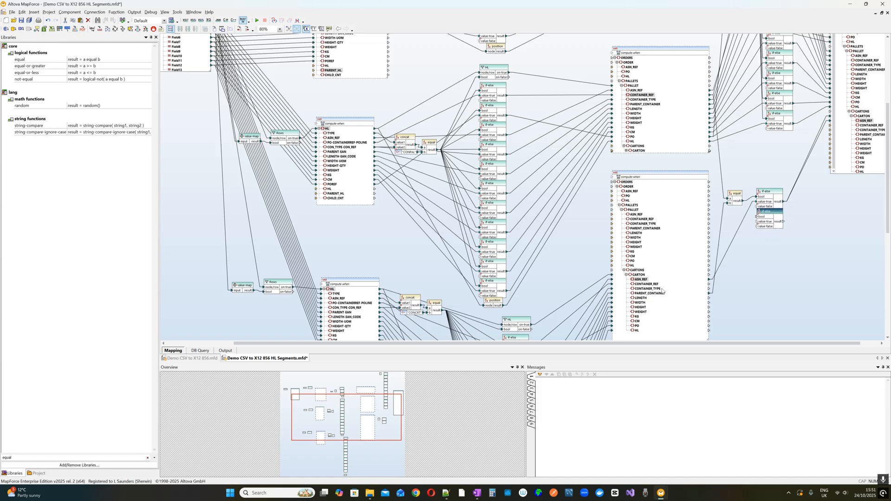
Connect the CARTON-level CONTAINER_REF to the copied if-else's value-true and add another if-else copy beneath, fed by CONTAINER_TYPE
drag(652, 284, 764, 223)
click(776, 212)
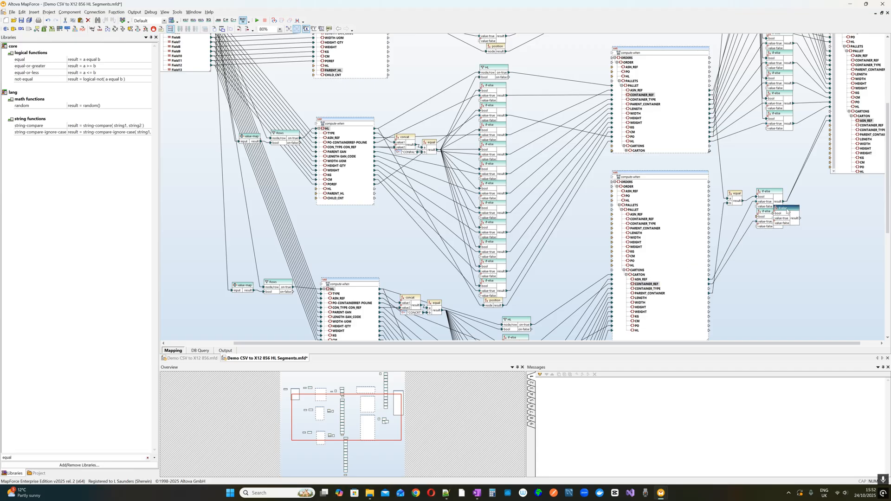
key(ctrl+v)
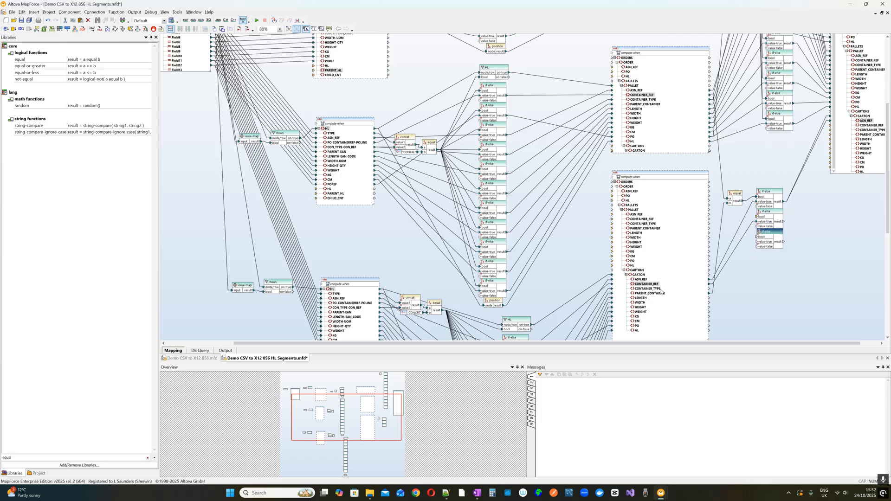
drag(662, 289, 757, 242)
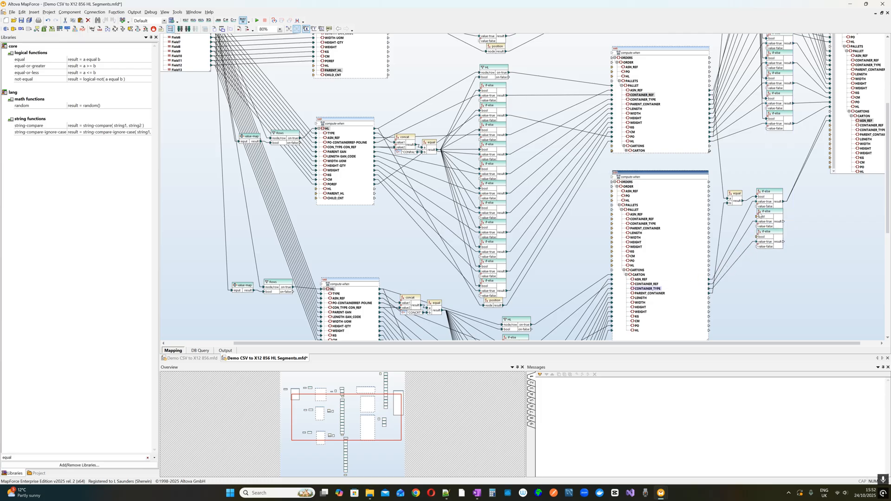
Connect the equal result to both copied if-else conditions and their results to CONTAINER_REF and CONTAINER_TYPE under CARTON in the HL Lookup Schema
drag(743, 201, 758, 236)
drag(784, 222, 846, 128)
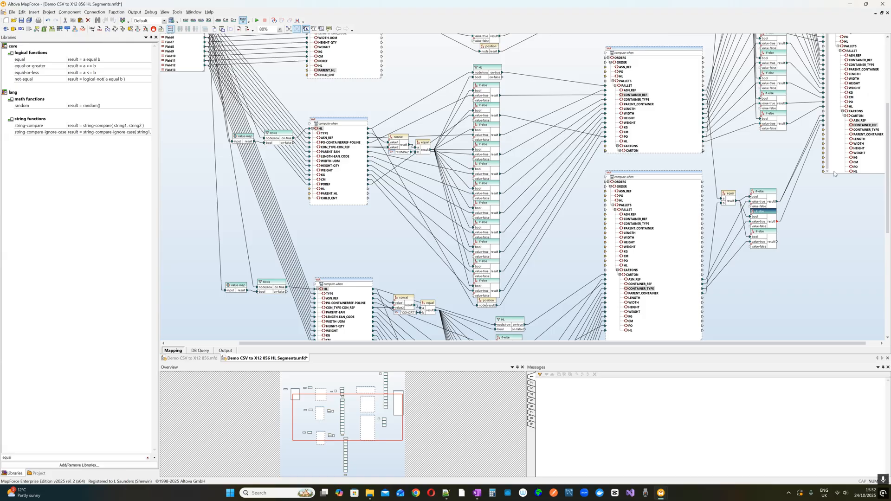
drag(777, 242, 852, 130)
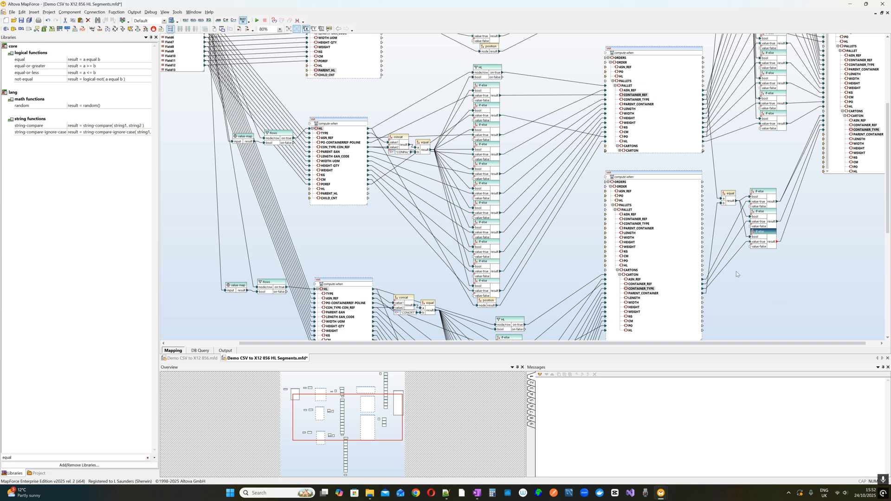
Preview the mapping output and check which carton references are nested under each pallet in both orders
click(226, 351)
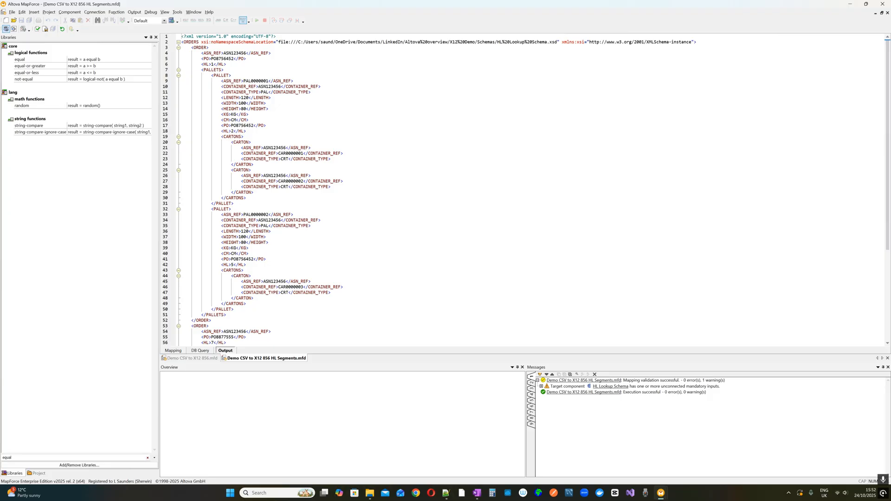
double_click(257, 81)
double_click(291, 153)
click(290, 186)
double_click(292, 178)
scroll(529, 190, down, 2)
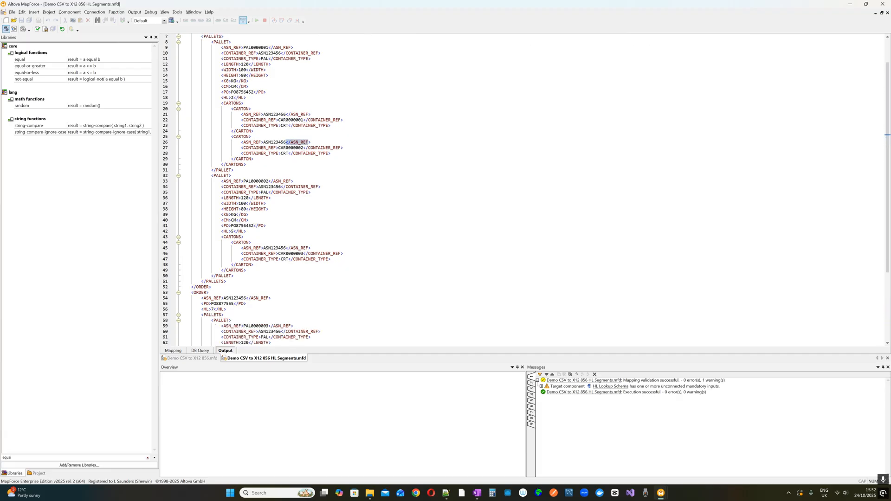
double_click(291, 254)
scroll(291, 254, down, 5)
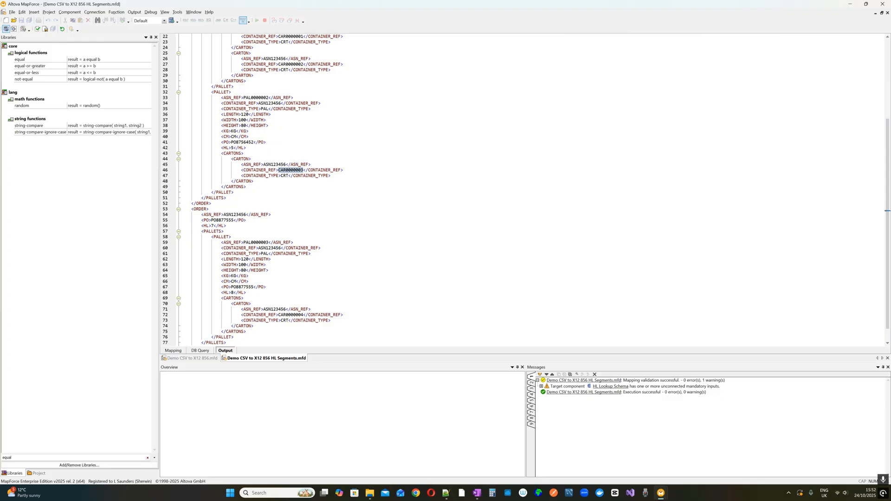
double_click(256, 243)
click(290, 315)
double_click(291, 314)
scroll(288, 320, up, 7)
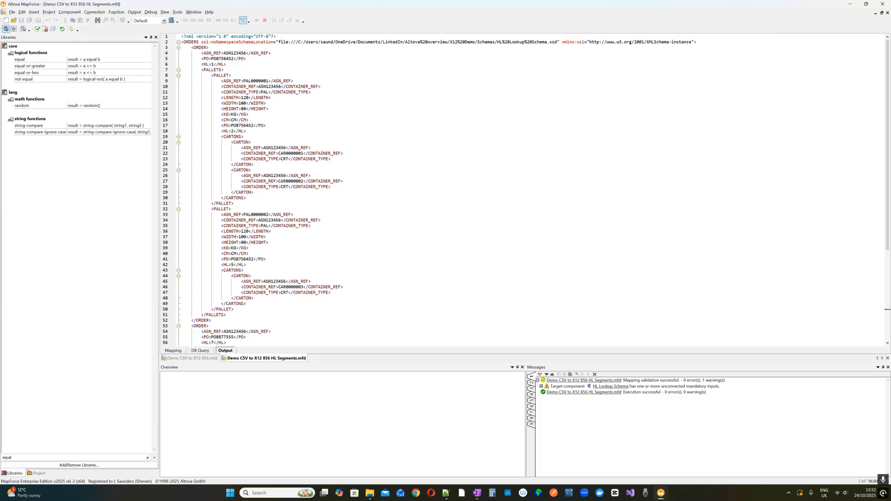
click(173, 351)
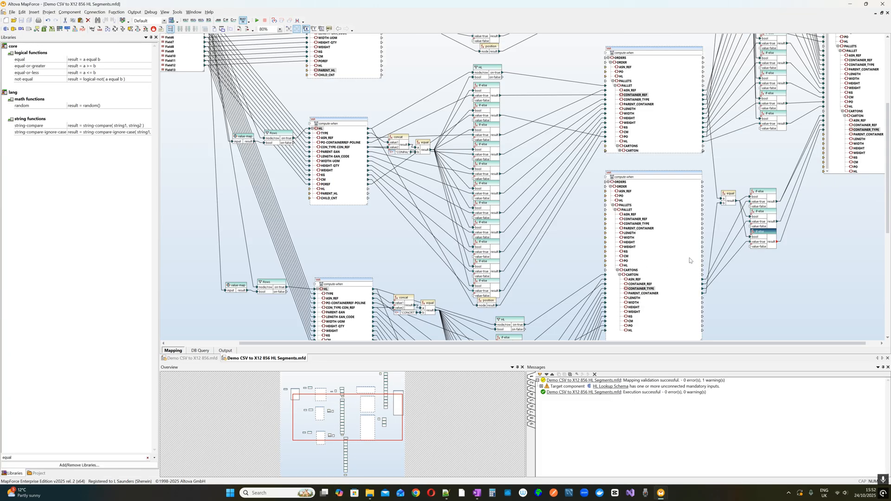
click(767, 305)
drag(779, 344, 810, 344)
scroll(866, 294, up, 3)
scroll(867, 294, up, 1)
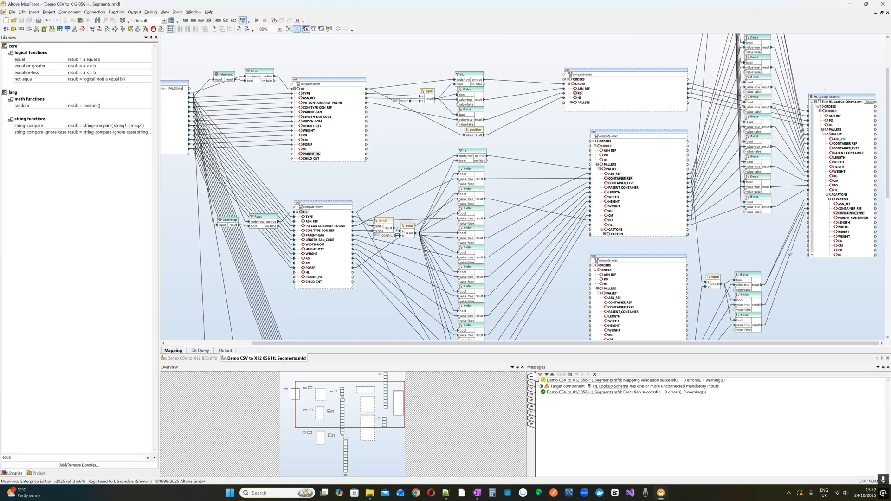
scroll(779, 193, down, 1)
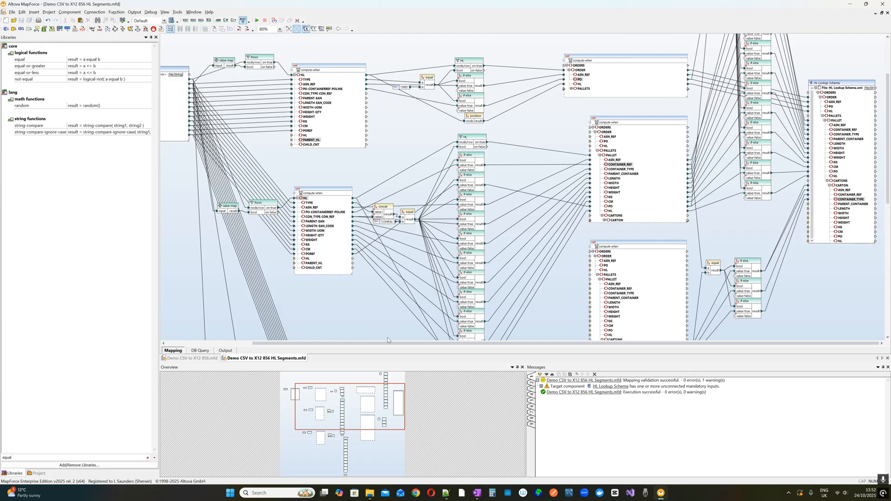
scroll(812, 290, down, 3)
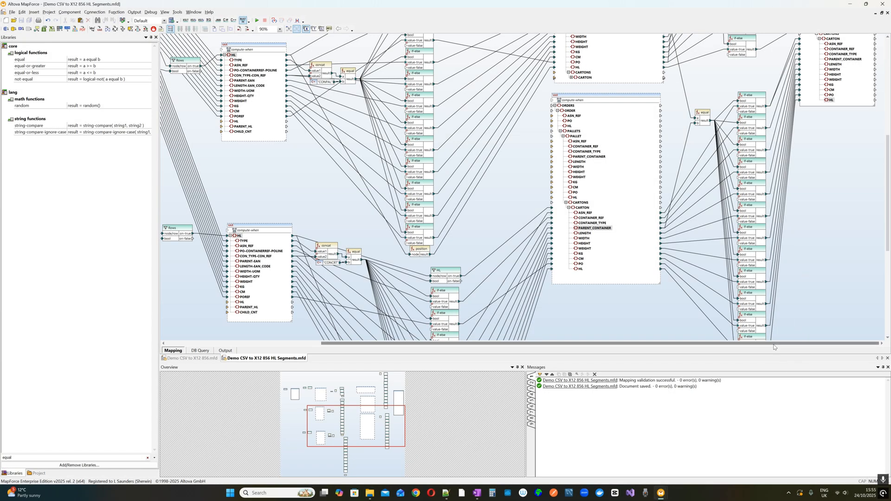
scroll(821, 195, up, 3)
scroll(821, 195, up, 3)
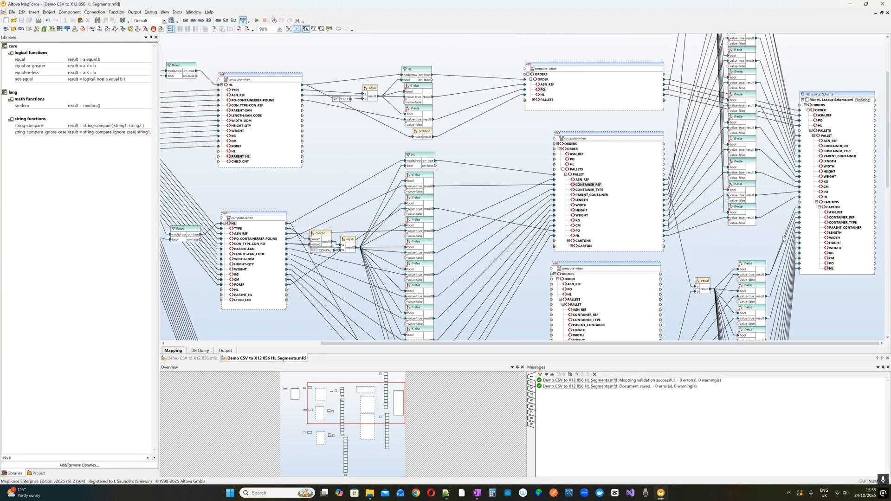
Preview the output again and examine the carton, pallet and order details of the first order
click(226, 351)
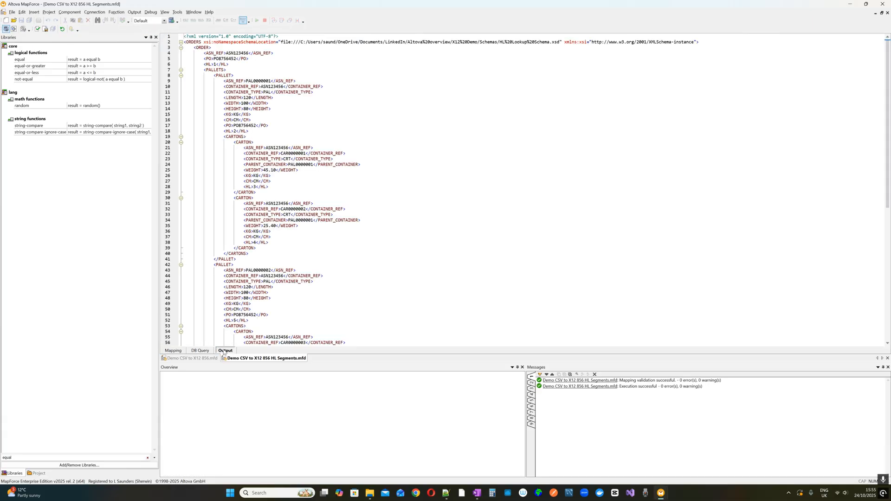
drag(245, 203, 268, 243)
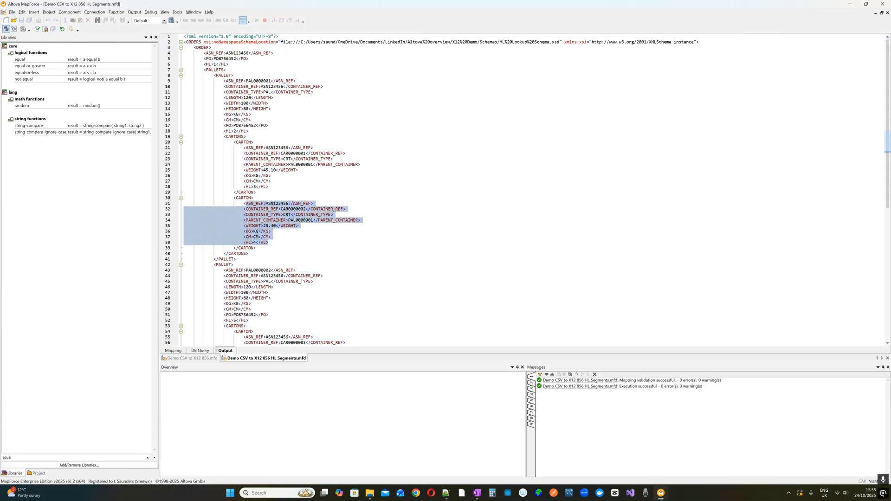
drag(227, 86, 249, 131)
drag(206, 53, 226, 69)
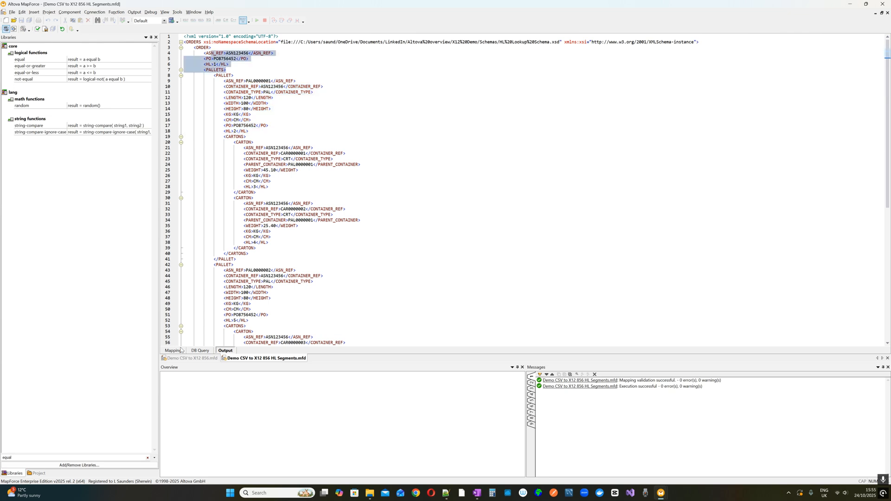
click(180, 350)
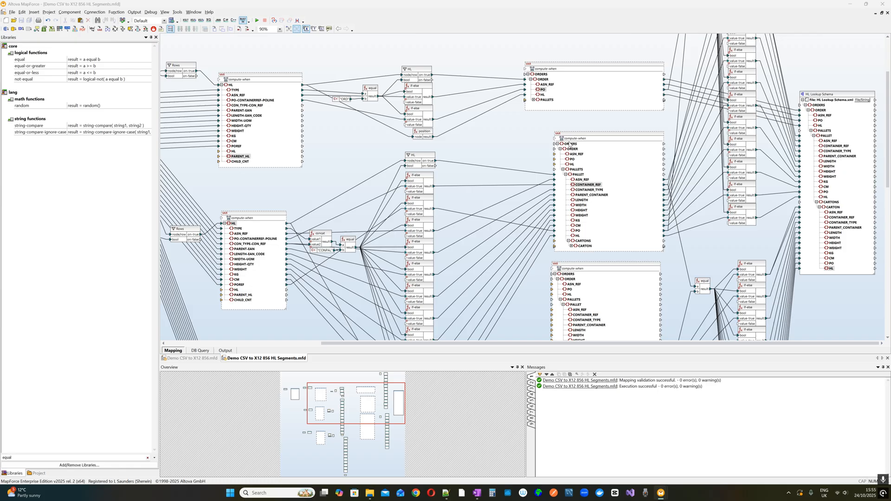
click(255, 81)
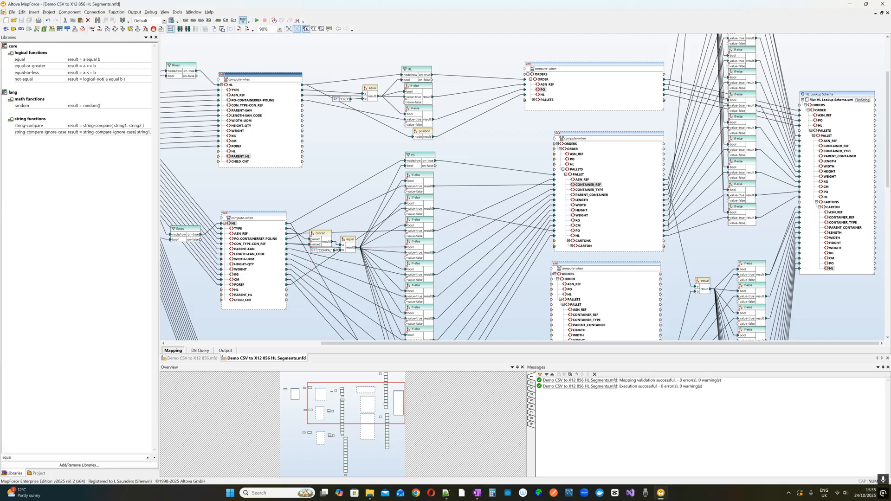
key(alt+Tab)
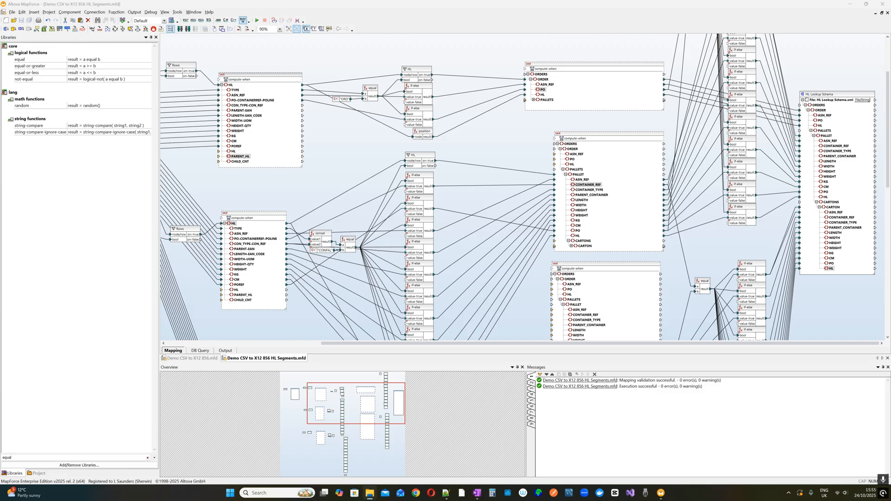
key(alt+Tab)
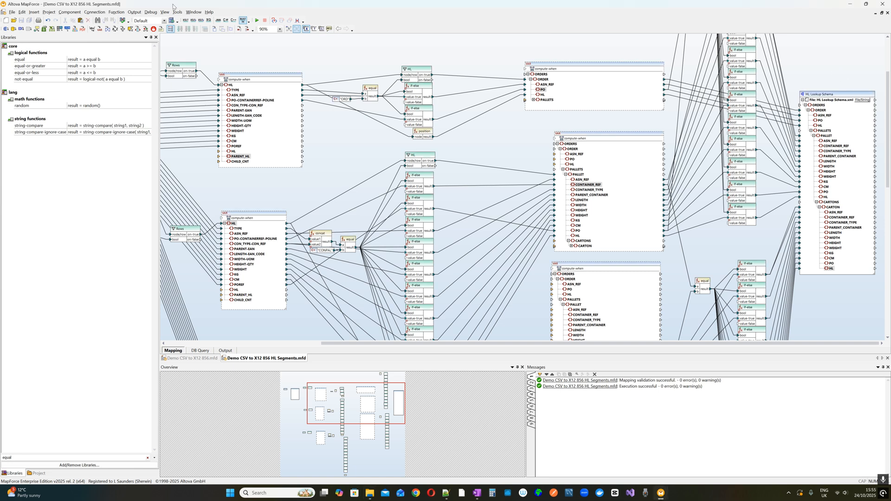
click(34, 12)
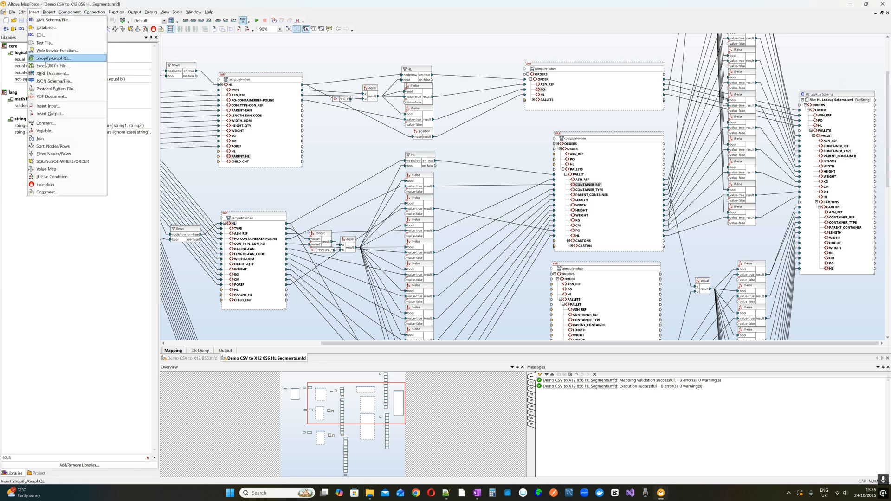
click(51, 131)
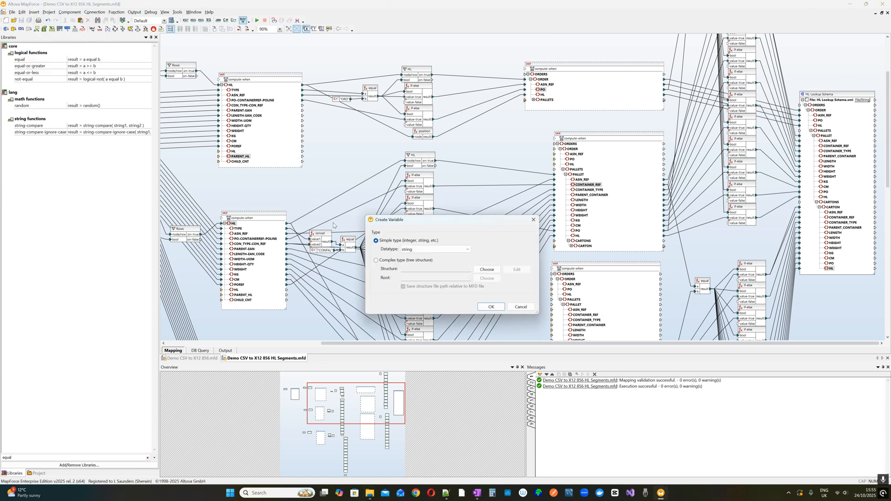
click(406, 260)
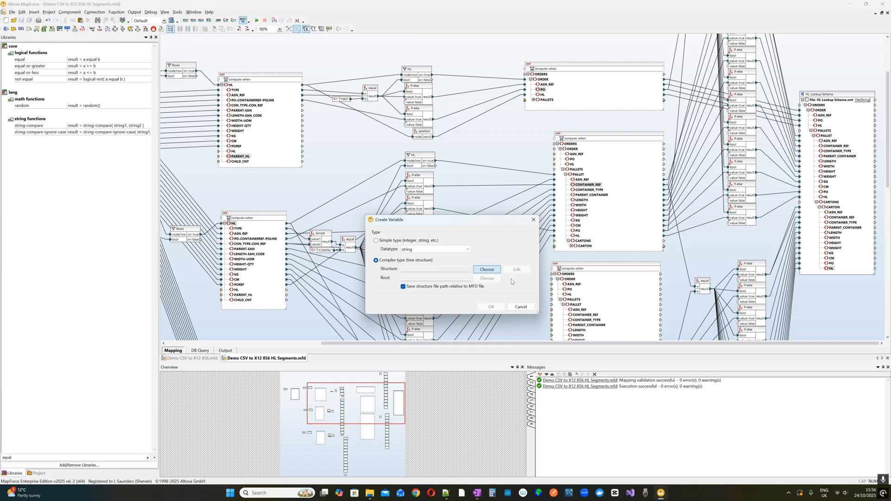
click(521, 307)
Duplicate the pallet variable and place the copy on the far side of the HL Lookup Schema
click(613, 135)
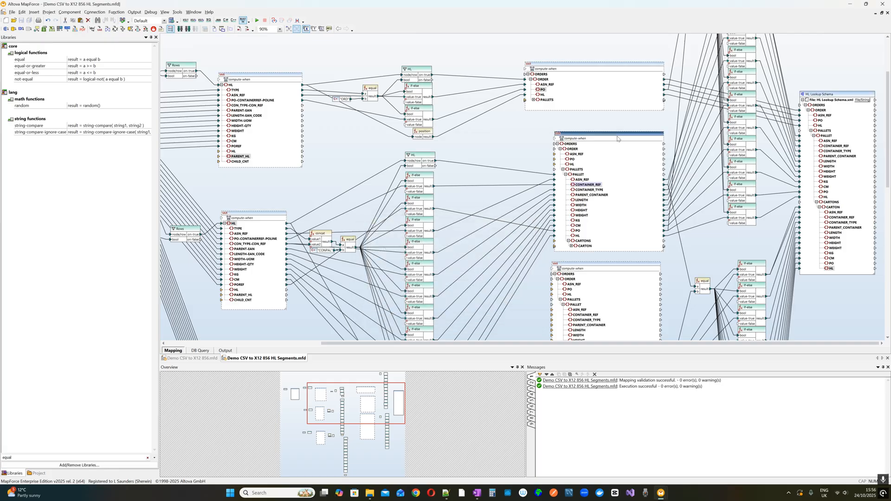
key(ctrl+v)
drag(643, 144, 877, 62)
Move the HL Lookup Schema's incoming ORDER connection to ORDER in the copied variable, including the descendant connections
click(683, 111)
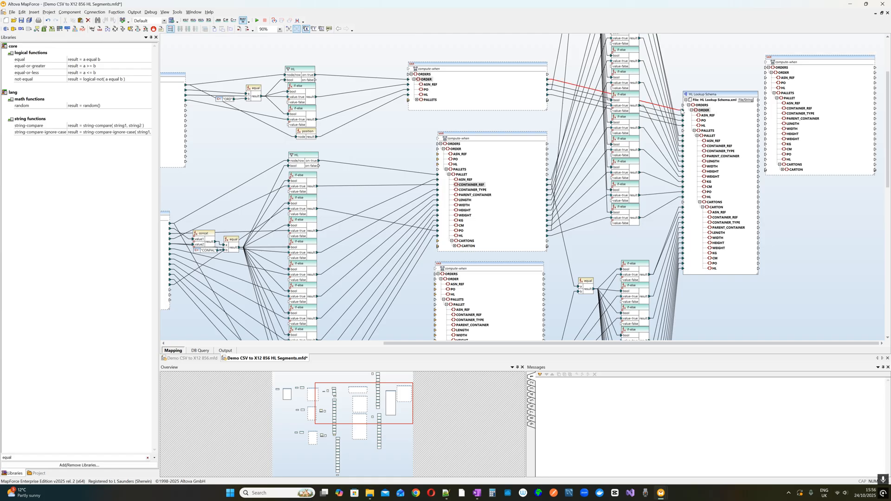
drag(683, 111, 767, 73)
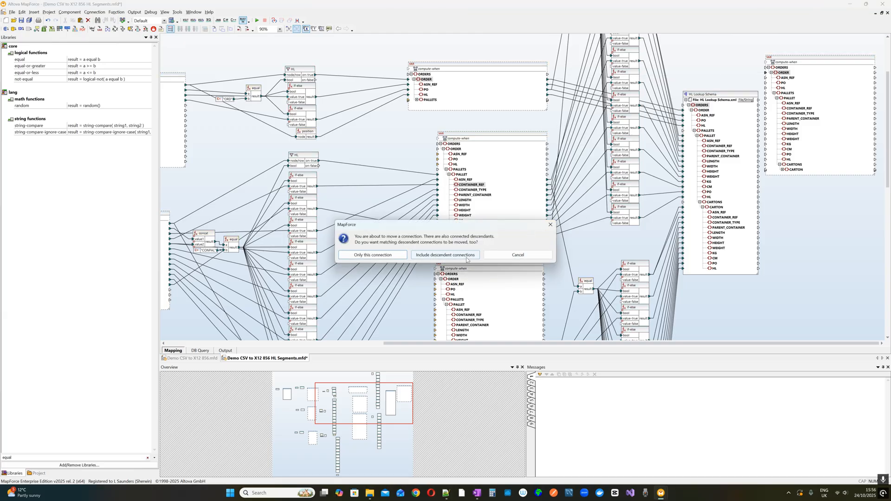
click(446, 256)
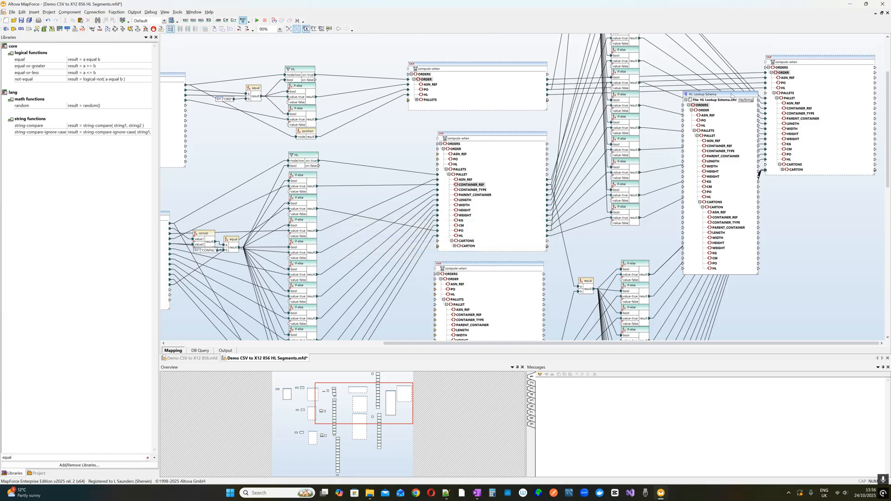
Delete the HL Lookup Schema target component from the mapping
click(733, 102)
key(Delete)
click(430, 257)
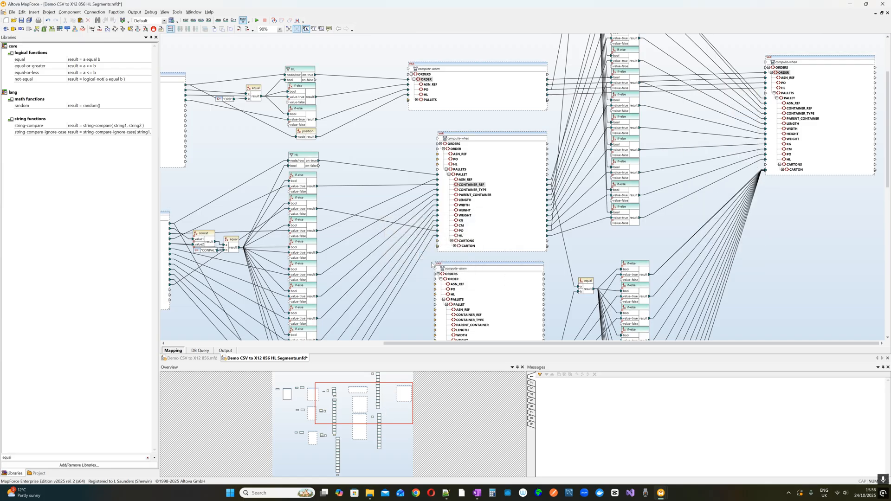
Move the copied variable closer to the if-else functions feeding it and expand its CARTON node
click(792, 56)
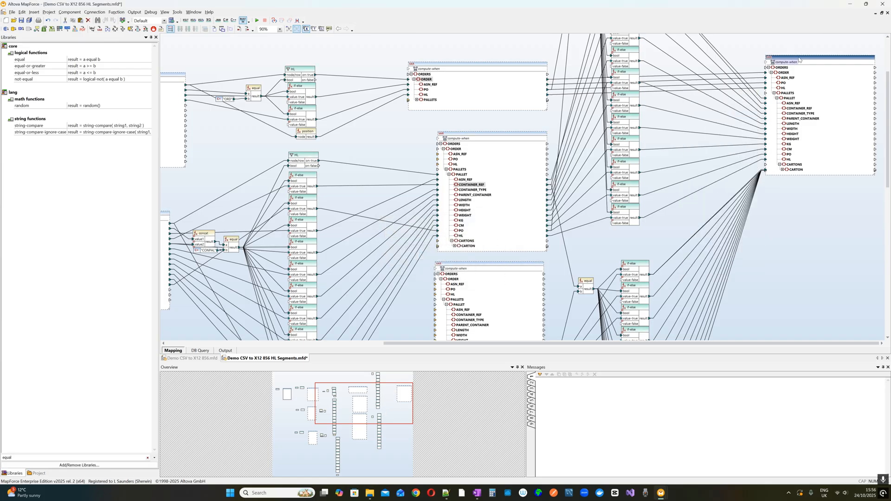
drag(799, 59, 716, 84)
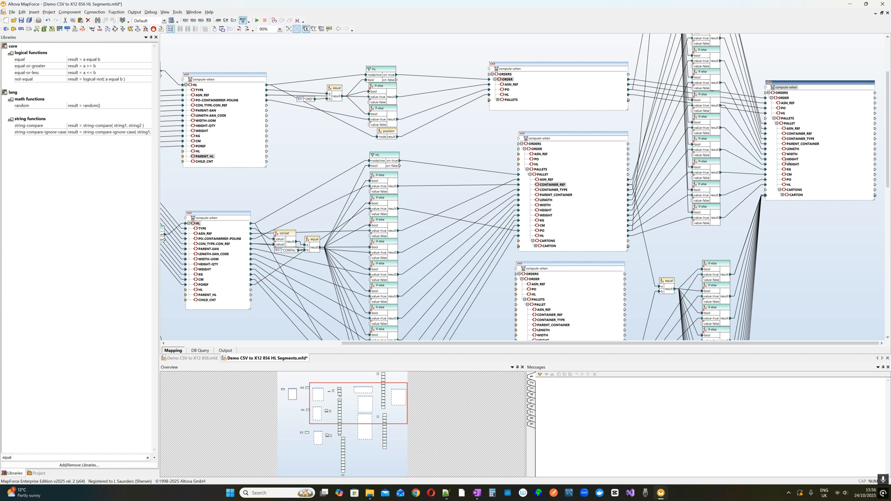
click(783, 195)
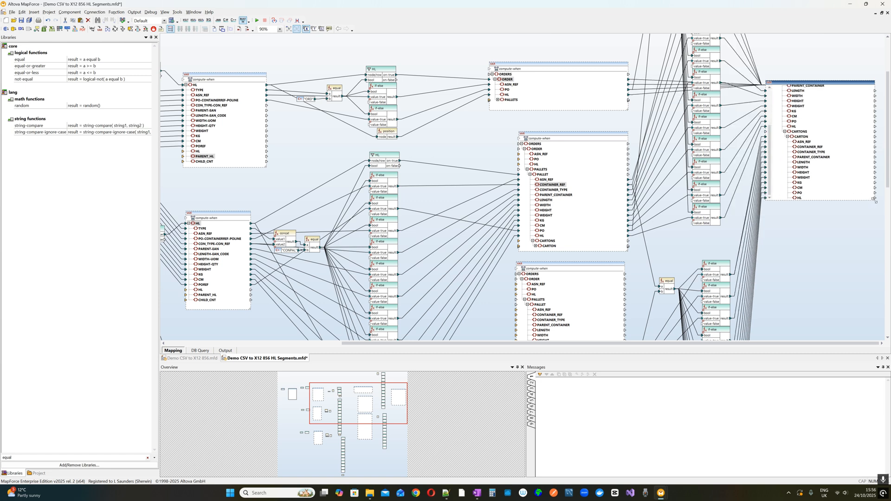
Fit the combined lookup variable to its full content and place a duplicate of the HL variable on its output side
double_click(874, 198)
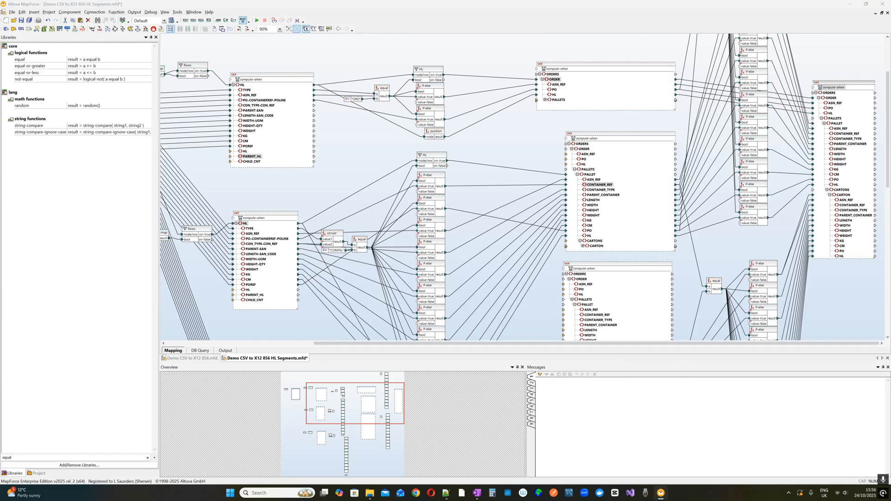
click(264, 214)
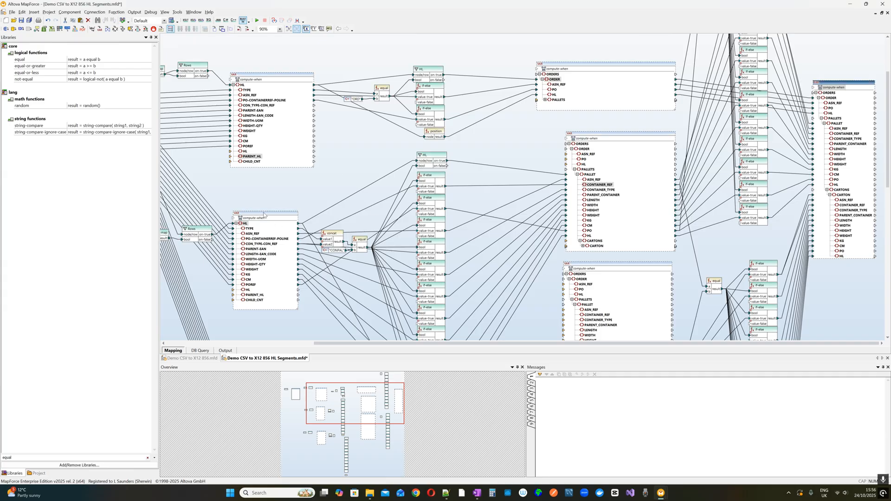
key(ctrl+c)
key(ctrl+v)
drag(272, 226, 791, 84)
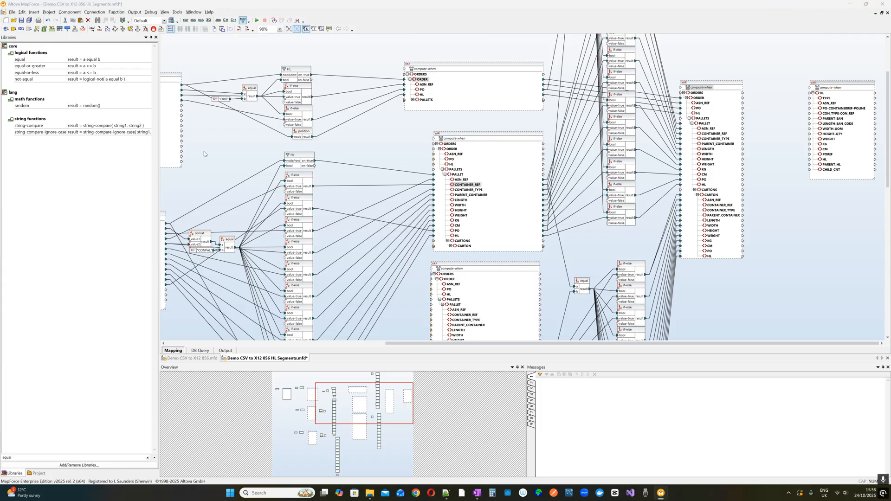
Paste the "ORD" constant between the lookup variable and the copied HL variable and connect it to TYPE
right_click(769, 79)
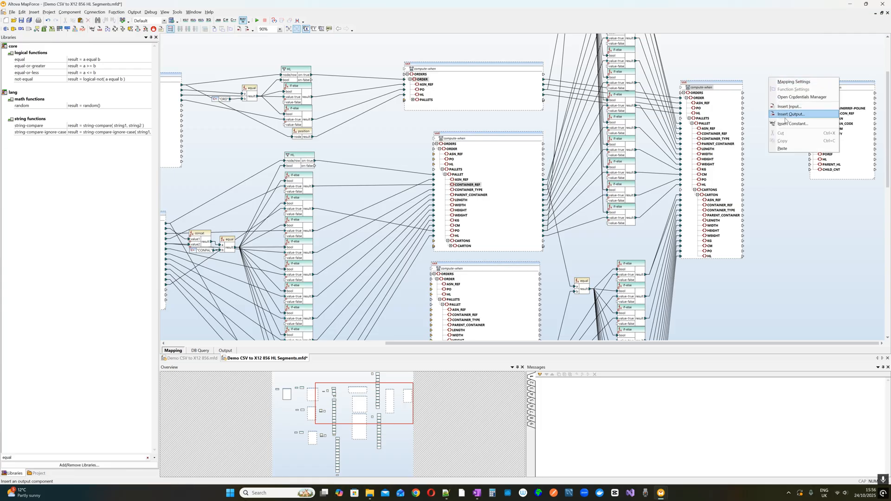
click(787, 149)
mouse_move(774, 84)
mouse_down()
mouse_move(776, 101)
mouse_move(820, 98)
mouse_up()
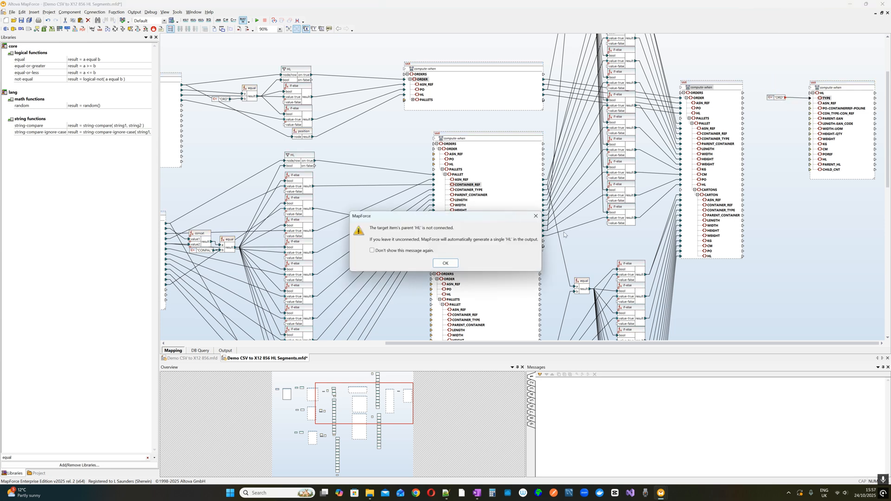
click(455, 261)
Connect the lookup variable's ORDER to the copied variable's HL parent node, ORDER's ASN_REF to ASN_REF, and its HL to the child HL
scroll(782, 130, up, 3)
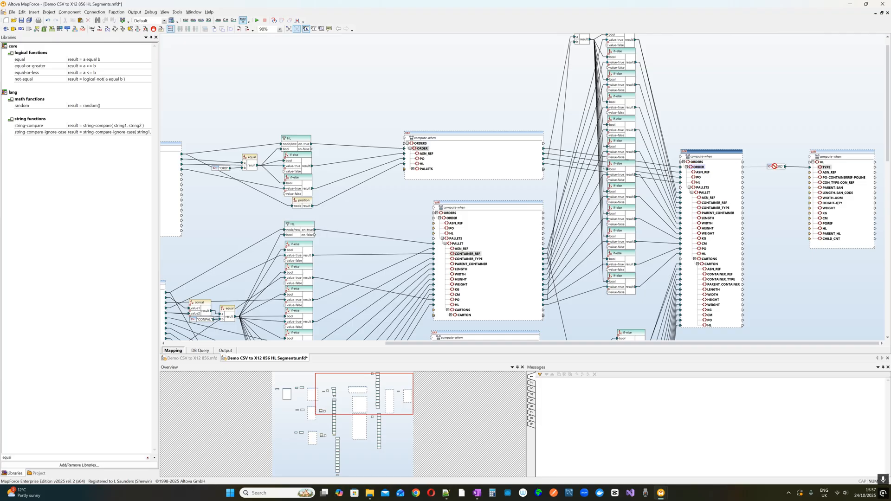
drag(775, 167, 816, 165)
drag(812, 224, 809, 228)
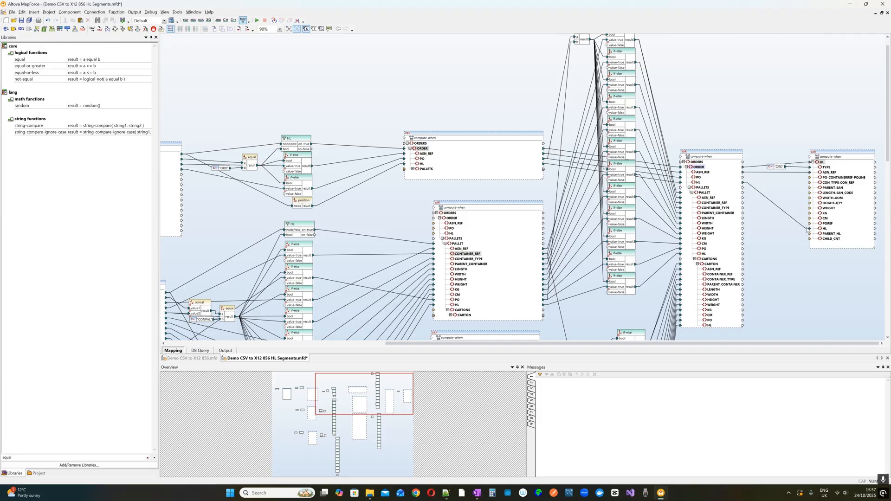
click(704, 176)
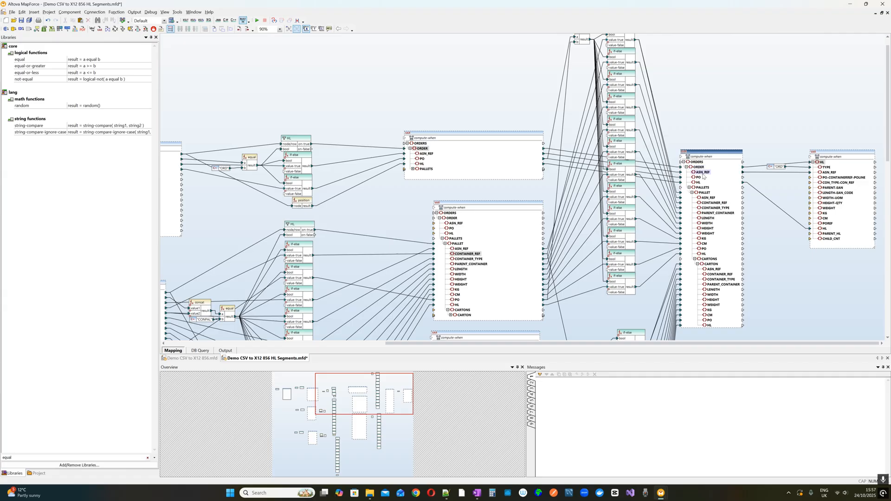
Map the combined ORDER's PO to PO-CONTAINERREF-POLINE under HL, and add a count function between the two structures
drag(703, 179, 820, 178)
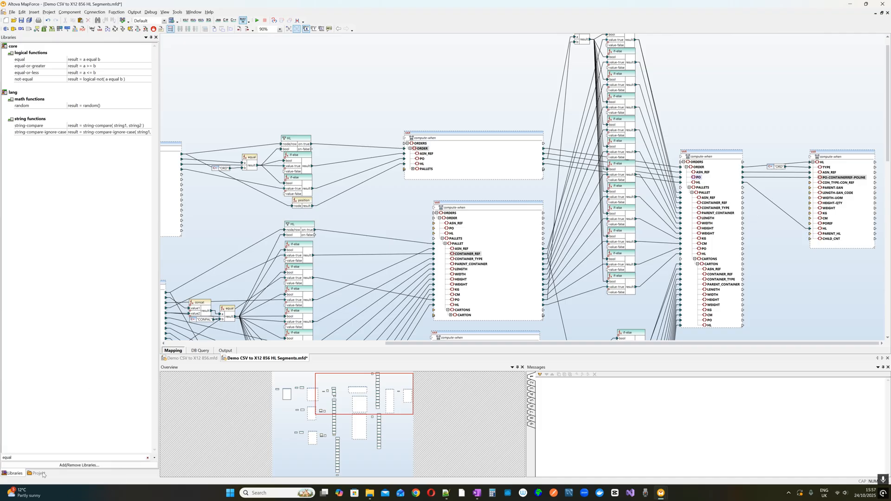
double_click(24, 458)
text(cou)
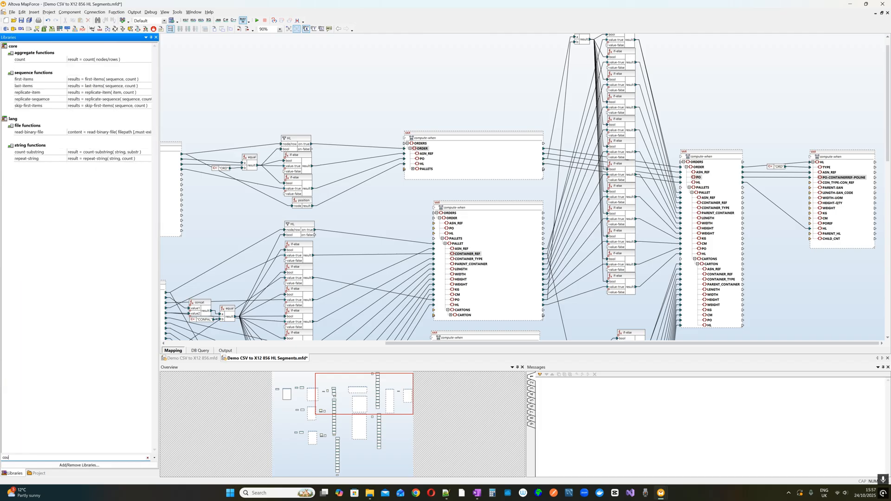
text(nt)
drag(28, 60, 763, 197)
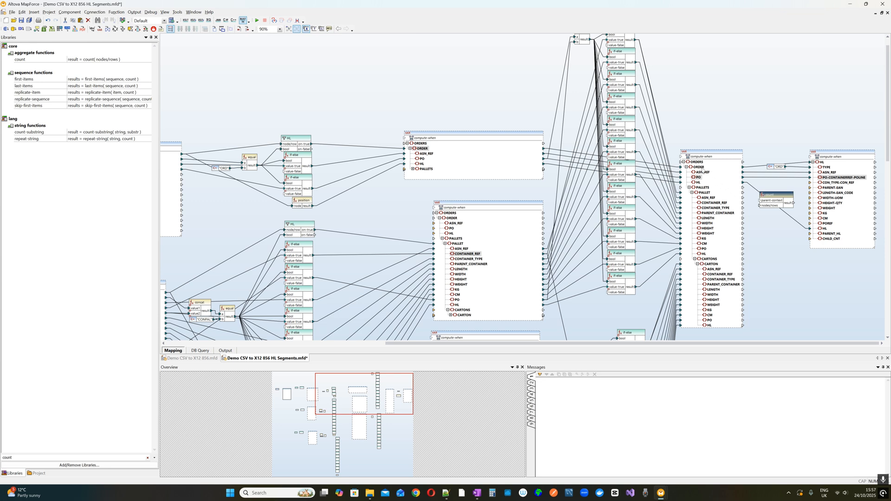
Connect ORDER as the count's parent-context and PALLET as its nodes/rows, feed the result to CHILD_CNT, and place the function beside that field
drag(700, 167, 763, 205)
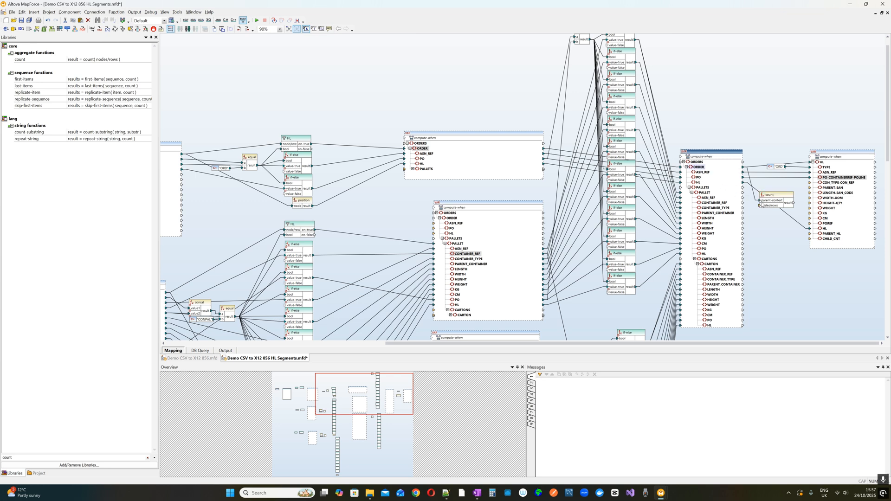
drag(707, 194, 811, 228)
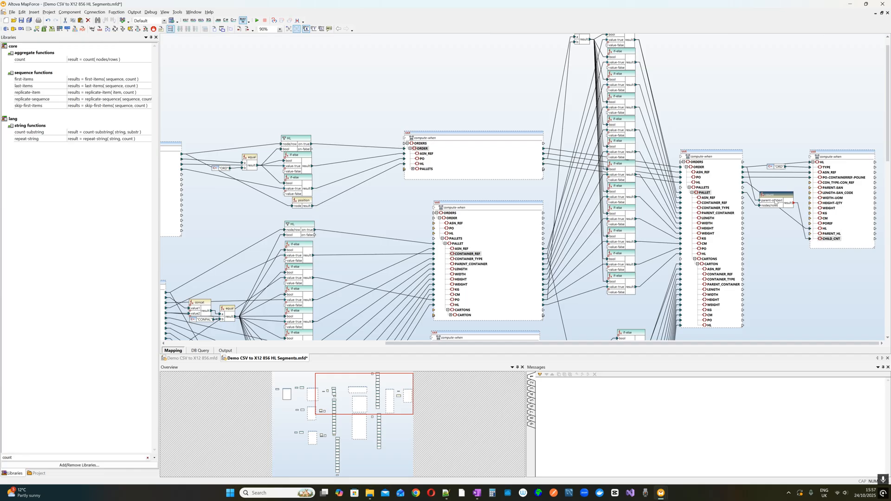
drag(775, 201, 778, 237)
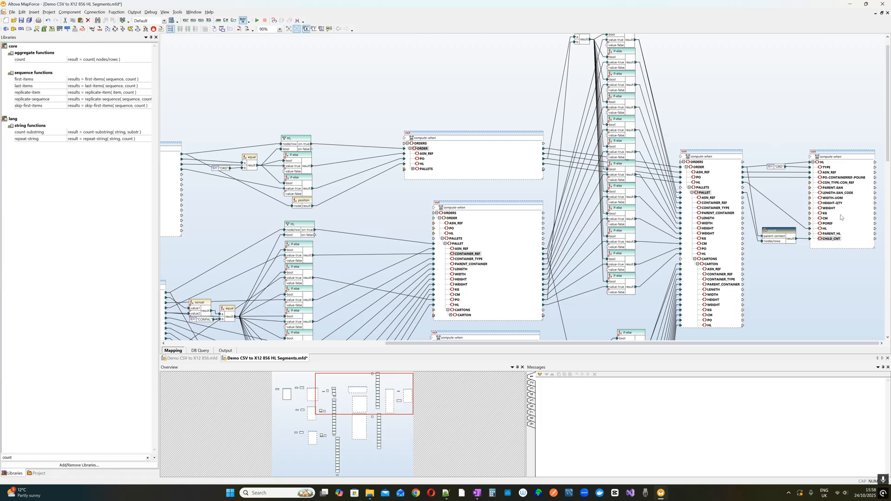
Add a duplicate HL input after the first one, enlarging the component to show it, and connect PALLET to HL (2)
right_click(826, 164)
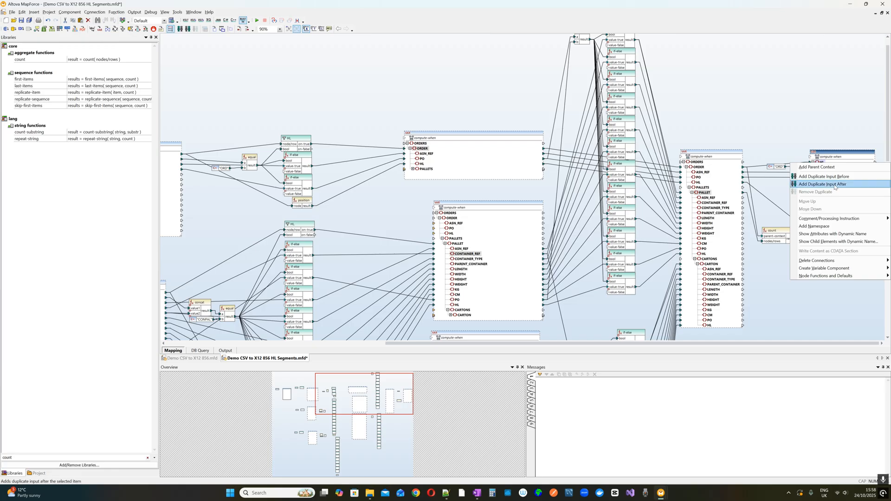
click(834, 184)
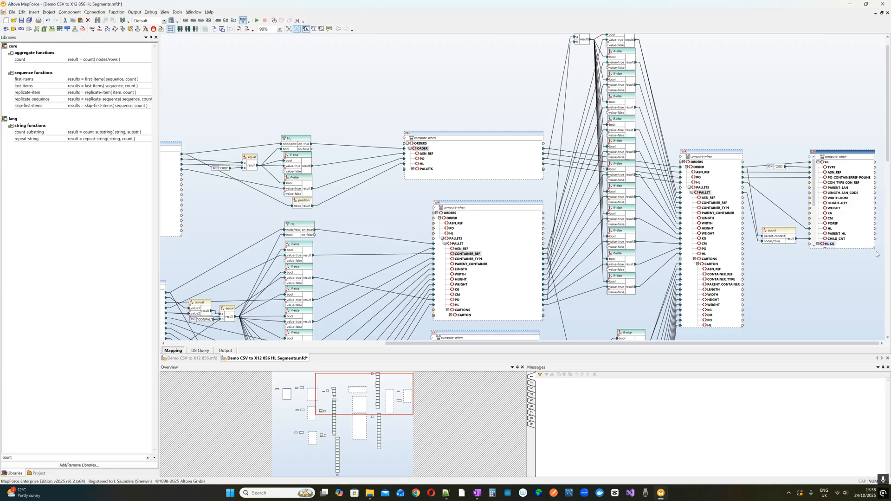
drag(874, 249, 874, 333)
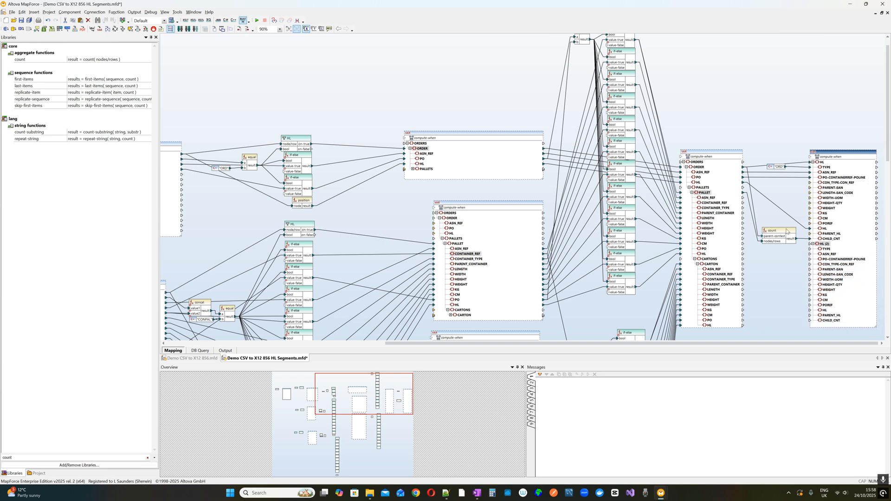
drag(787, 231, 787, 196)
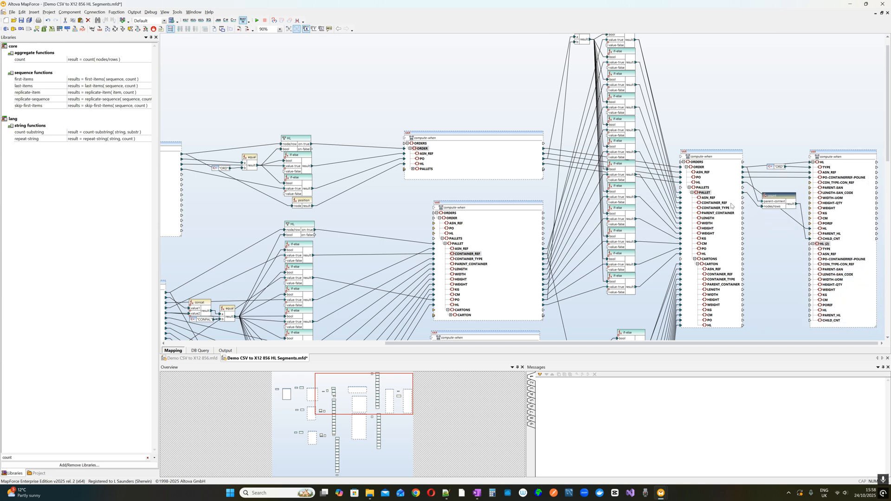
drag(702, 192, 816, 248)
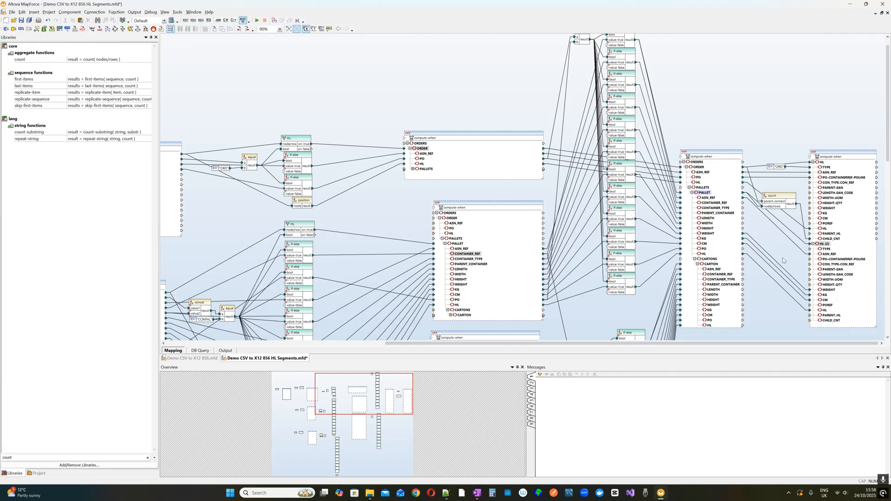
Copy the "ORD" constant, set the copy to the string CON, and connect it to TYPE under HL (2)
click(780, 168)
drag(780, 168, 785, 247)
double_click(784, 247)
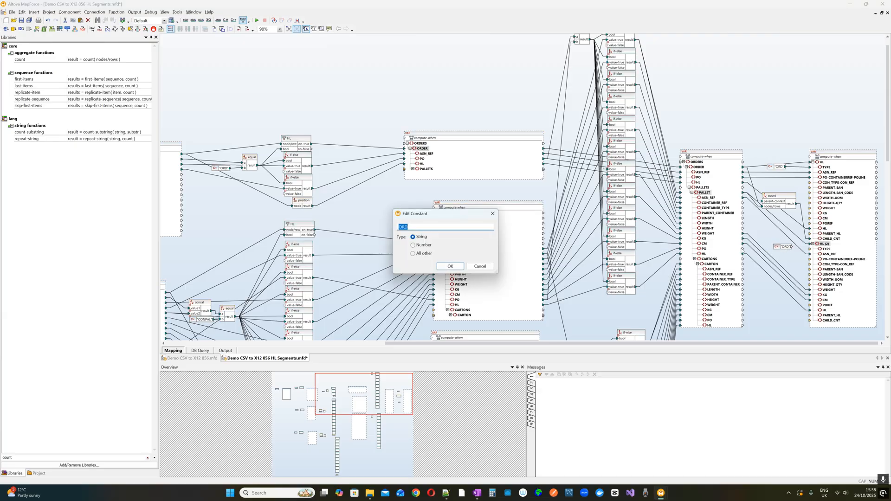
text(CON)
click(450, 266)
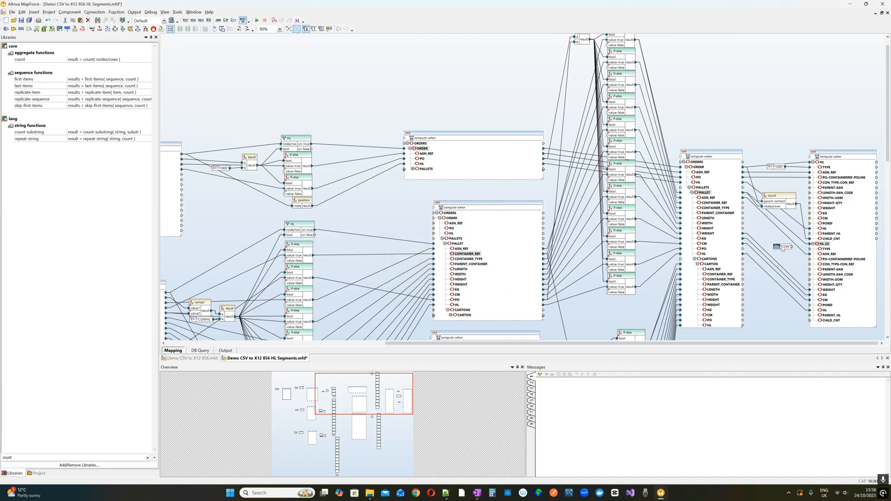
mouse_move(792, 247)
mouse_down()
mouse_move(812, 251)
mouse_move(804, 252)
mouse_up()
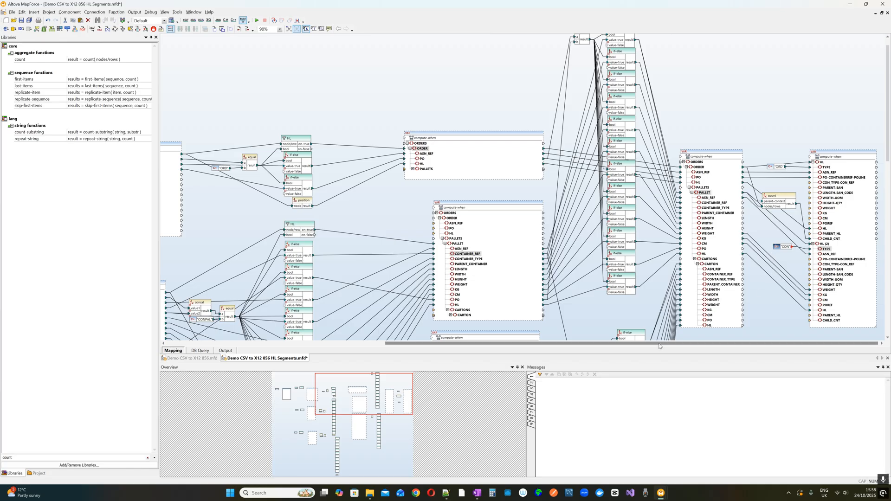
Review the sample CSV rows in the source Text file component's settings
drag(659, 345, 440, 345)
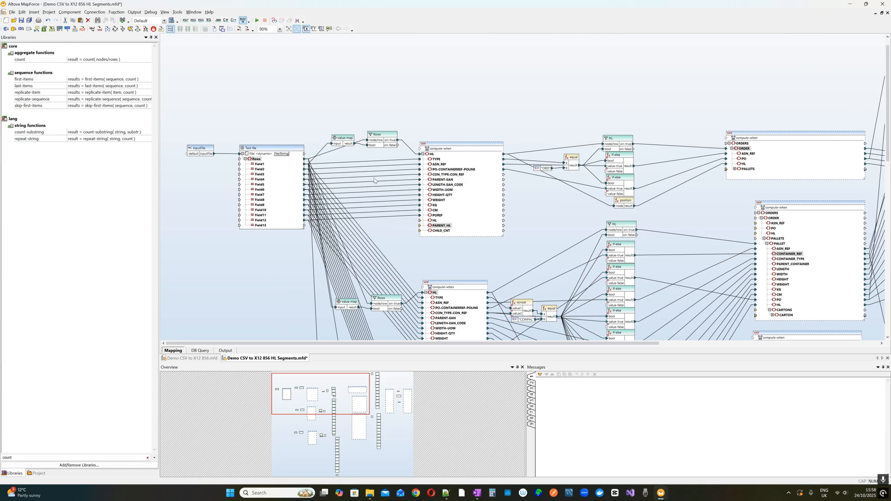
double_click(268, 153)
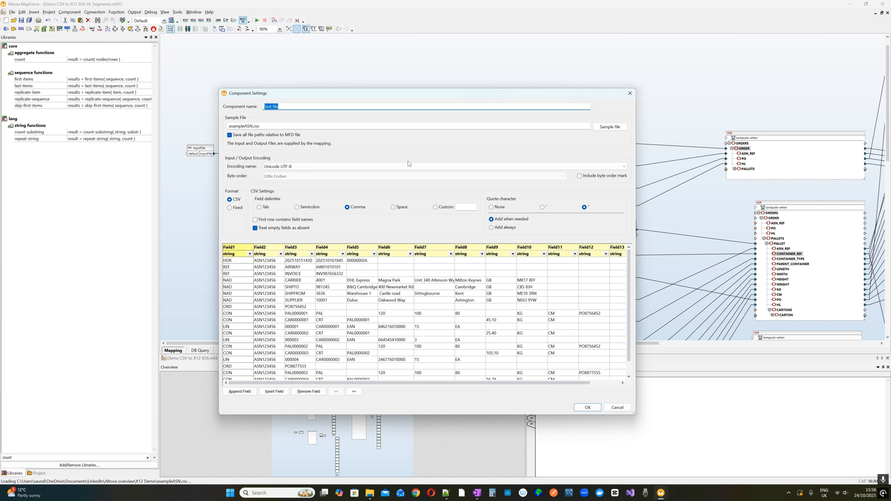
click(630, 93)
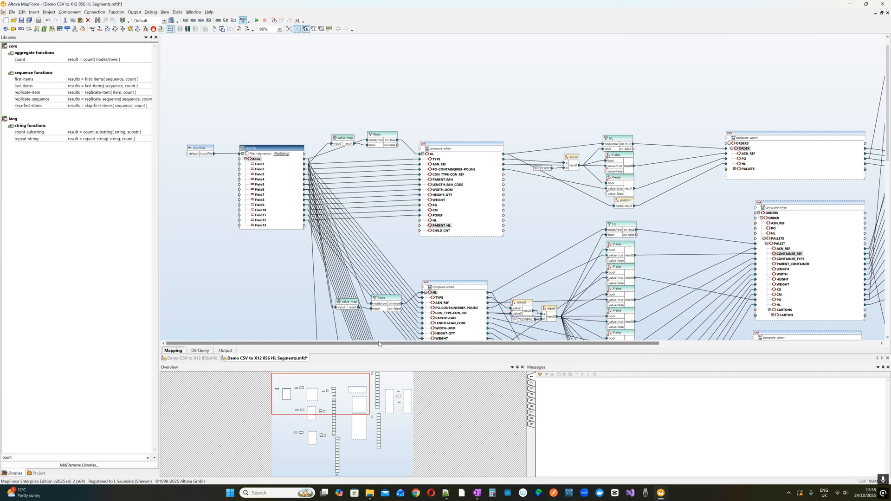
drag(379, 344, 615, 349)
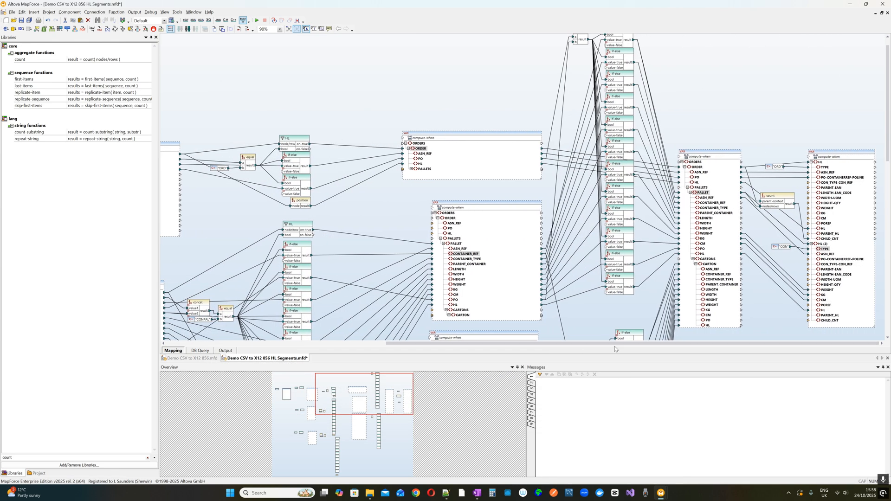
Map PALLET's CONTAINER_REF, CONTAINER_TYPE and PARENT_CONTAINER to PO-CONTAINERREF-POLINE, CON_TYPE-CON_REF and PARENT-EAN under HL (2)
scroll(840, 238, down, 2)
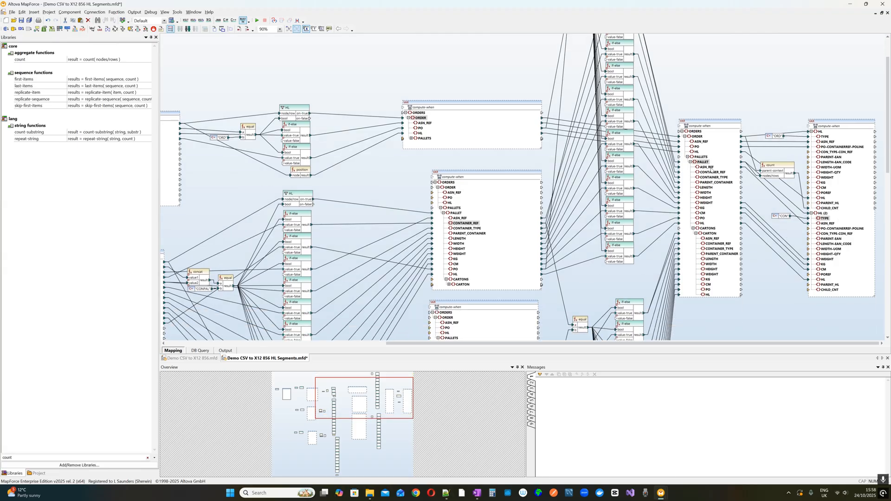
drag(711, 170, 818, 231)
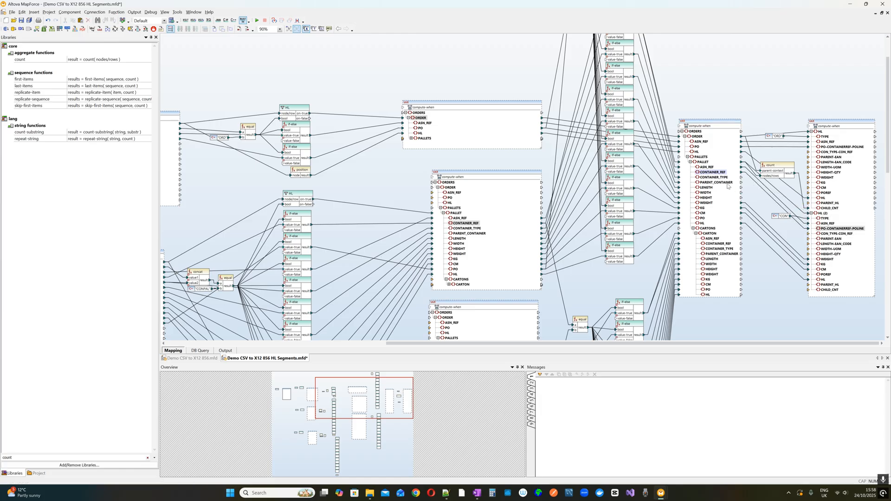
drag(724, 178, 811, 234)
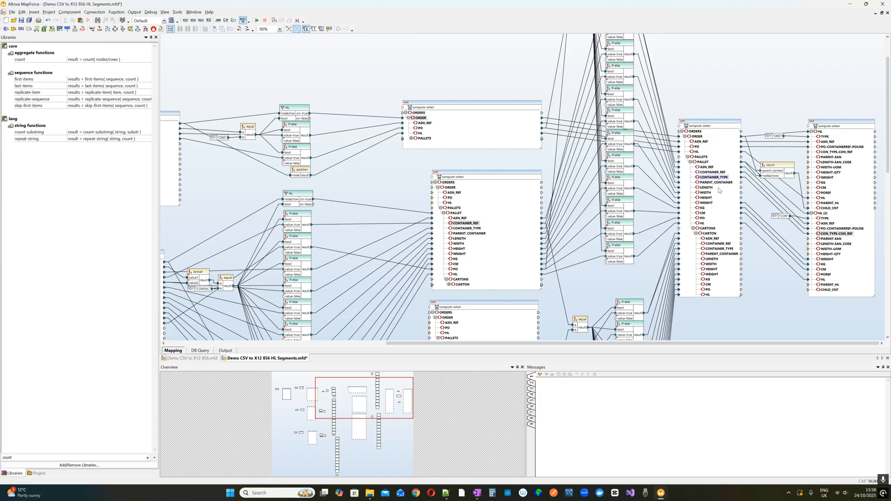
drag(719, 182, 810, 242)
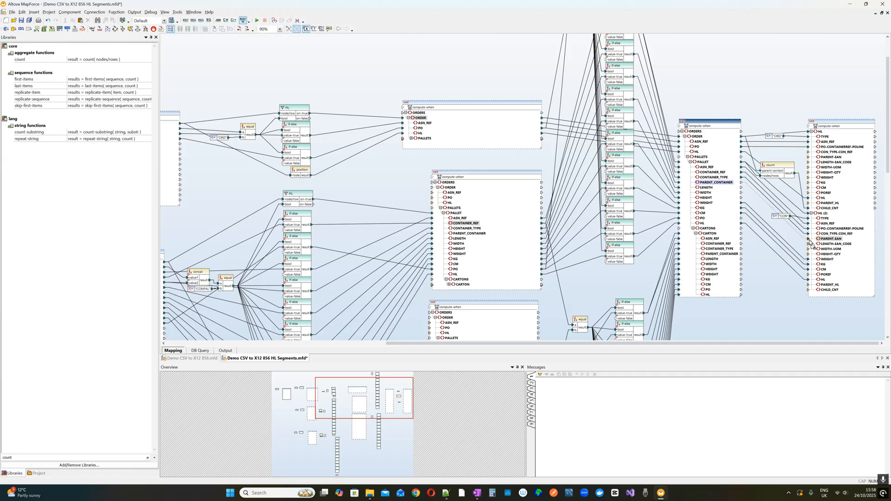
Map PALLET's LENGTH, WIDTH and HEIGHT to LENGTH-EAN_CODE, WIDTH-UOM and HEIGHT-QTY under HL (2)
drag(707, 187, 821, 243)
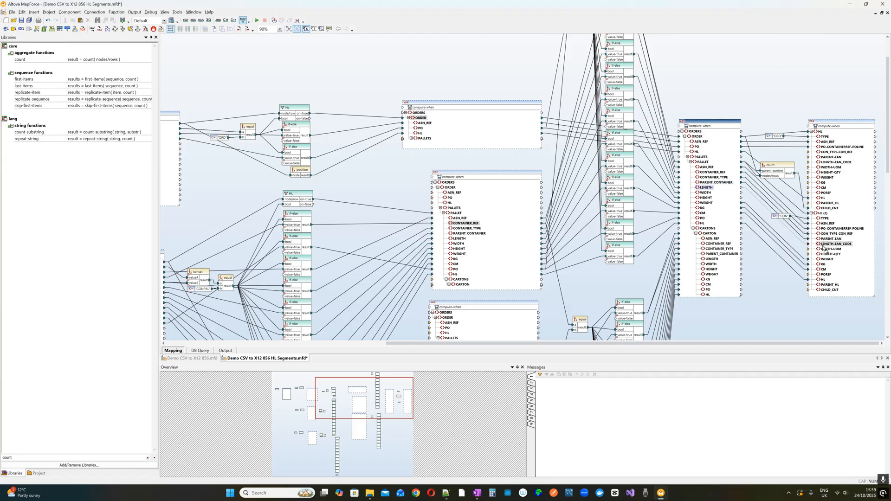
drag(705, 192, 810, 249)
drag(705, 198, 816, 254)
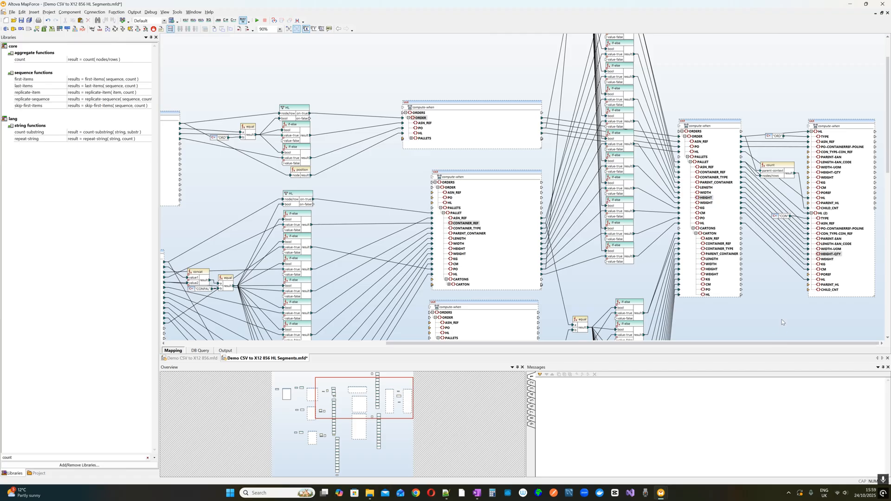
Map PALLET's PO to POREF and the ORDER-level HL to PARENT_HL under HL (2)
scroll(782, 322, down, 2)
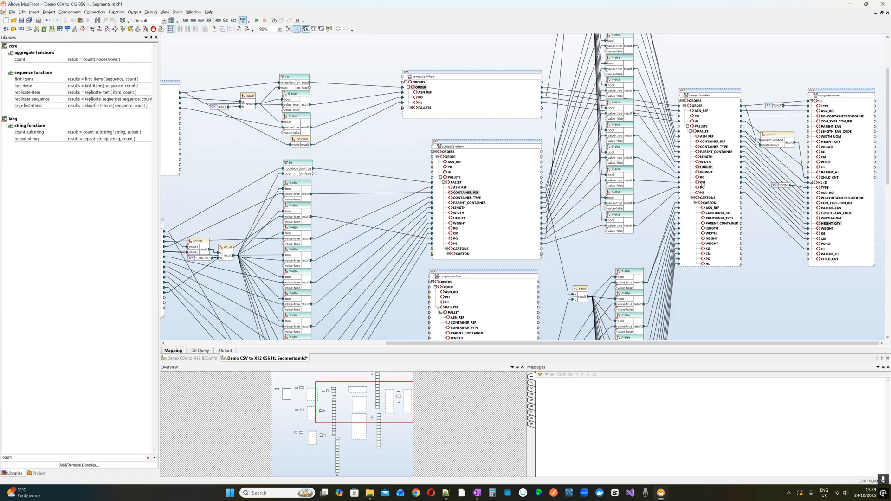
drag(703, 187, 811, 244)
click(805, 250)
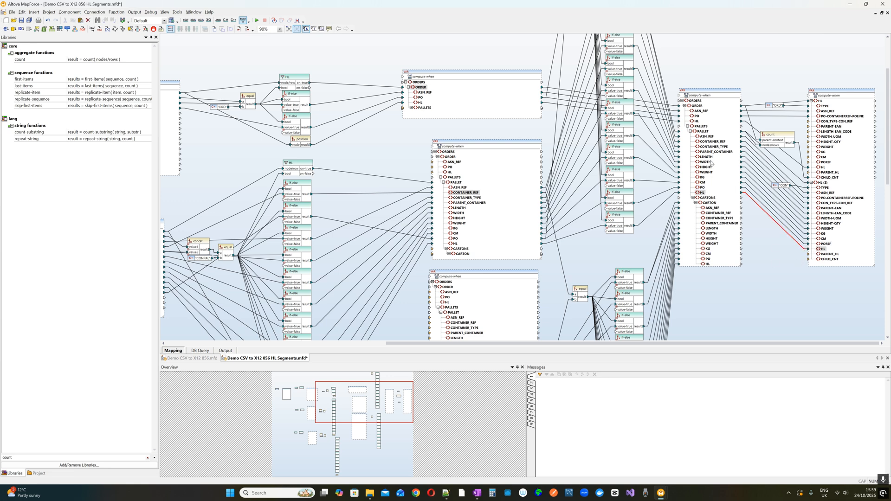
click(697, 122)
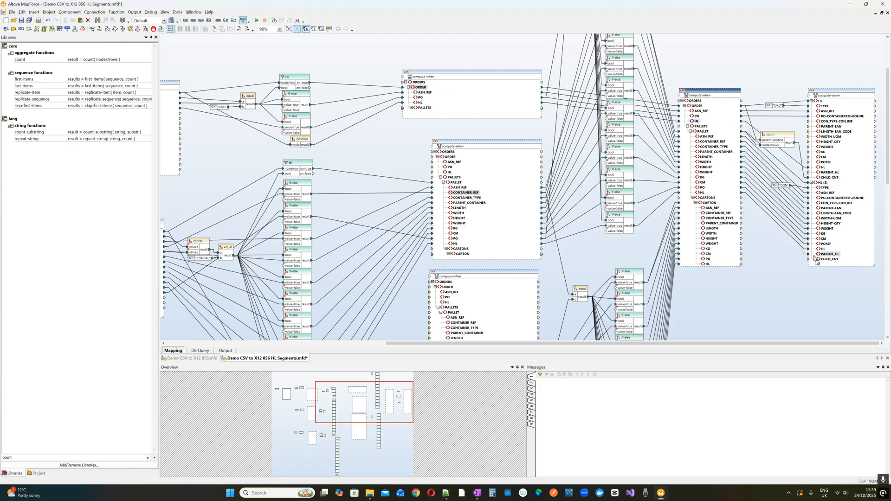
Copy the count function and wire PALLET as parent-context, CARTON as nodes/rows and the result to CHILD_CNT under HL (2)
click(775, 135)
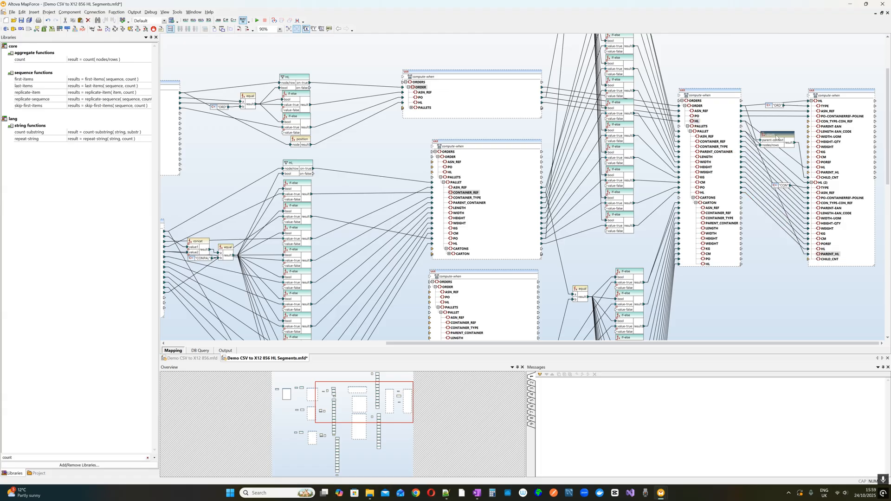
drag(776, 137, 779, 233)
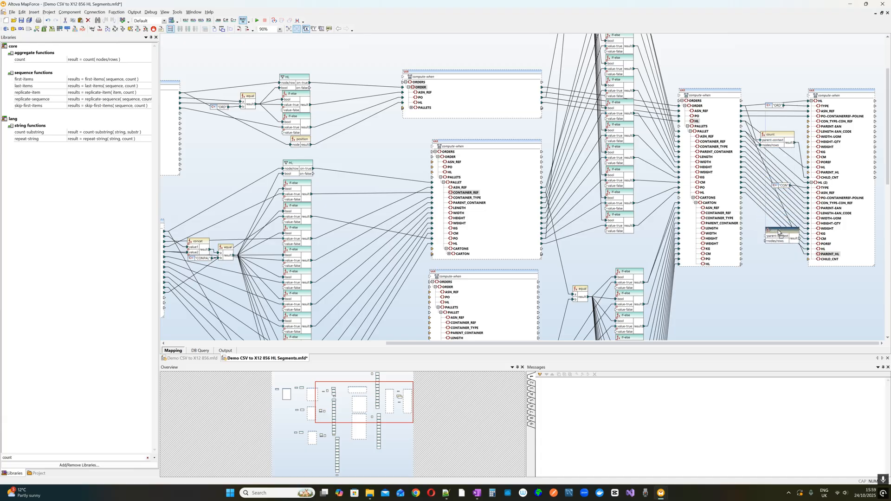
drag(699, 132, 809, 263)
drag(792, 234, 788, 230)
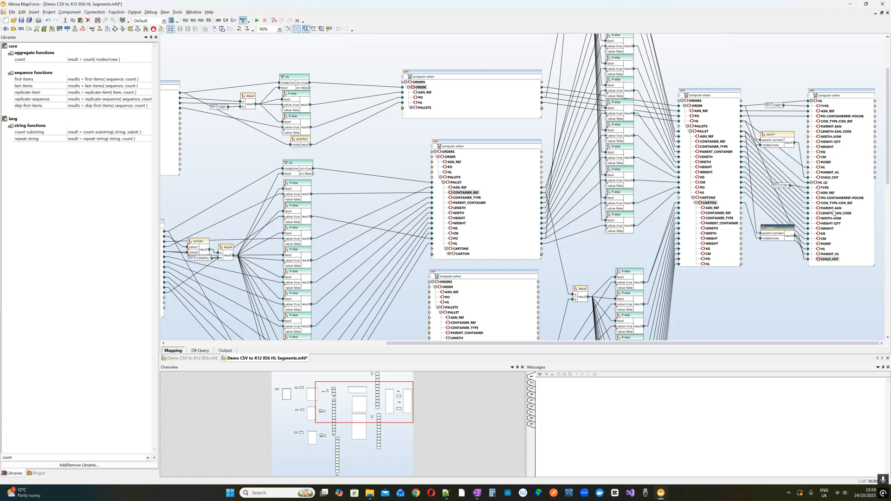
Add another duplicate HL input after HL (2) and enlarge the component to show the fields of HL (3)
right_click(828, 183)
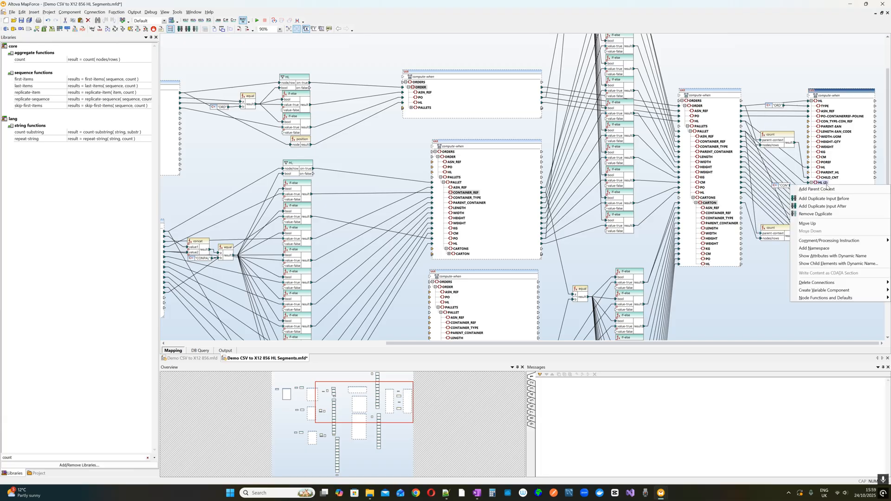
click(848, 211)
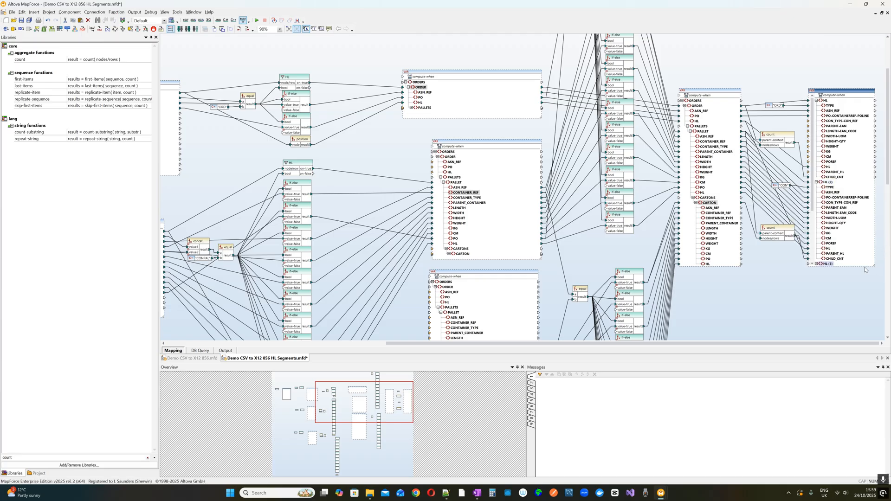
double_click(876, 268)
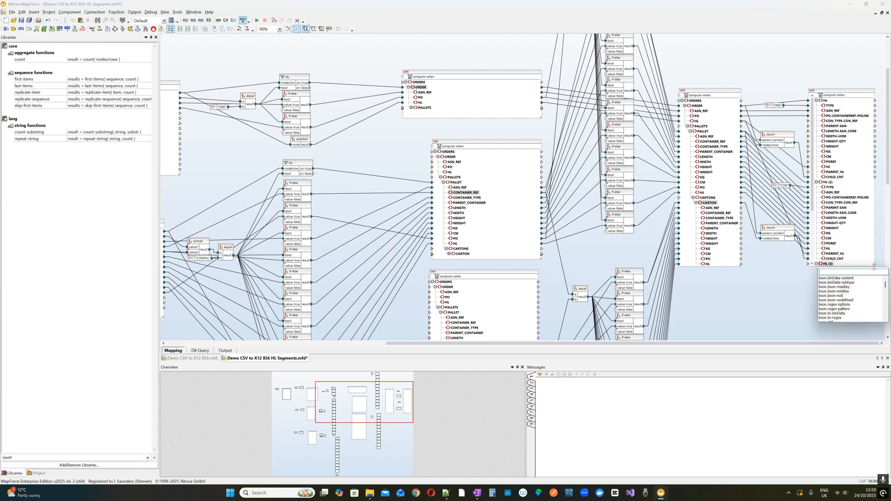
click(880, 256)
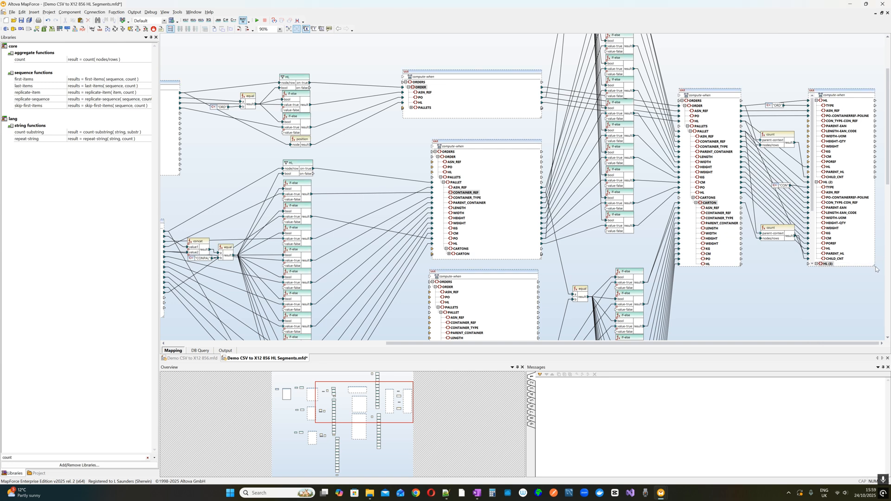
double_click(873, 266)
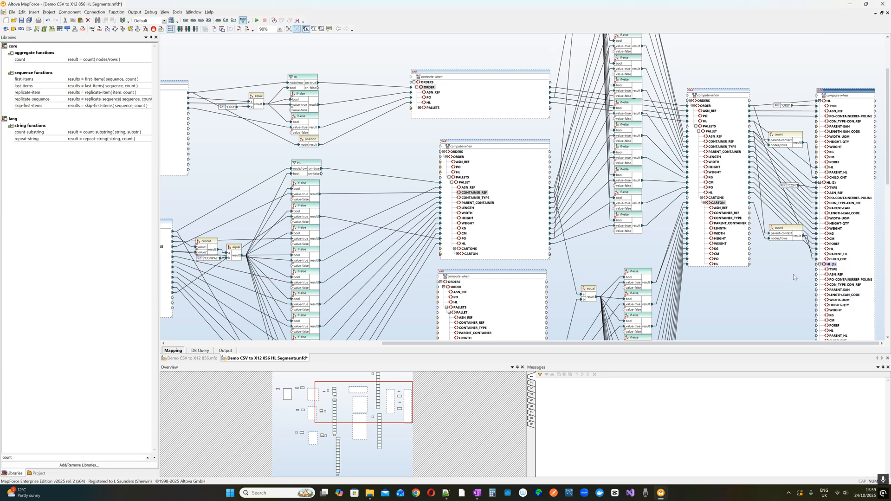
Connect CARTON to HL (3) and feed the existing "CON" constant into its TYPE field
scroll(794, 277, down, 4)
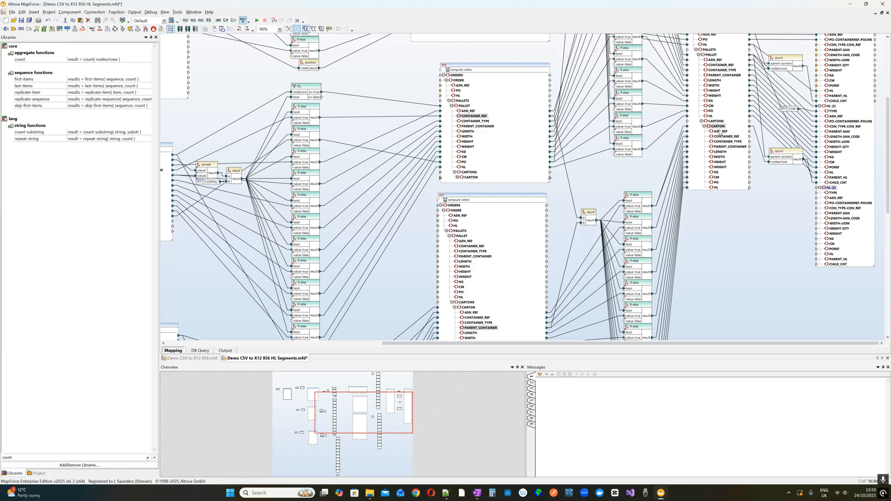
drag(720, 128, 828, 188)
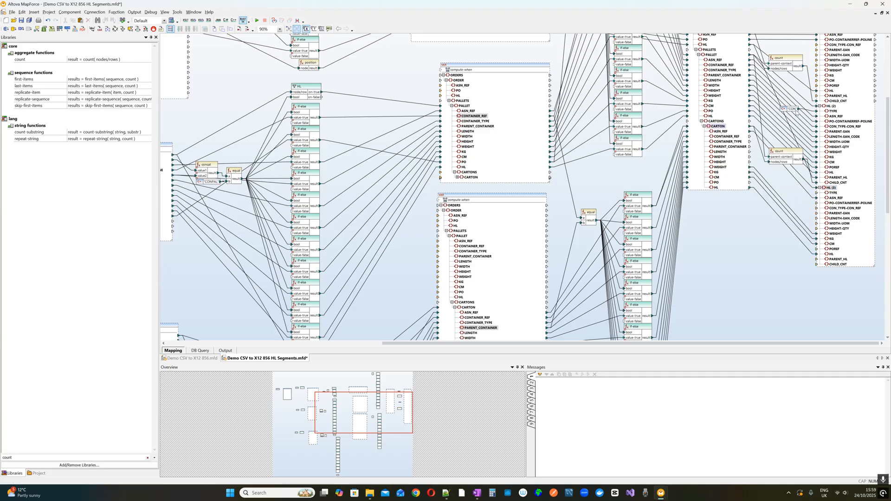
drag(796, 113, 821, 193)
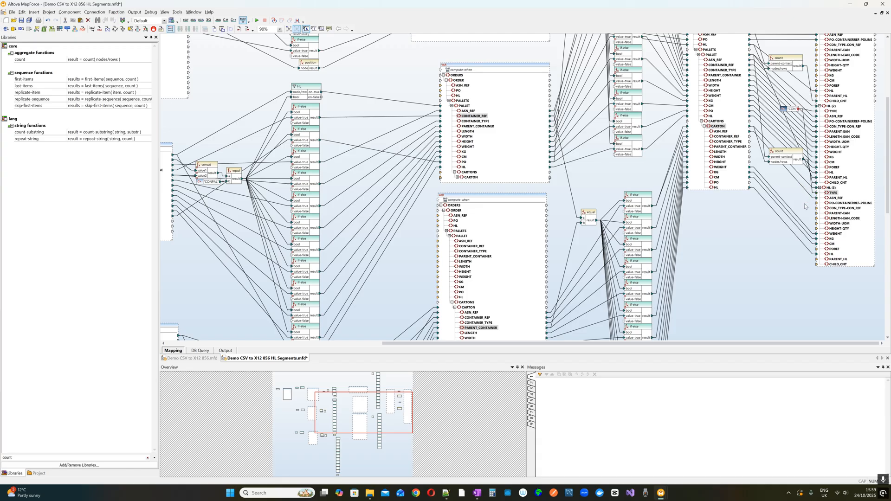
drag(791, 109, 795, 132)
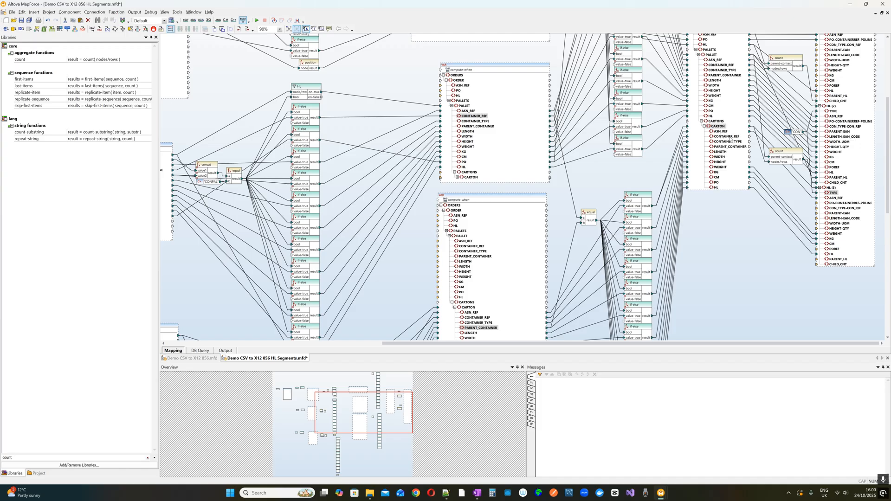
Map CARTON's CONTAINER_REF, CONTAINER_TYPE and PARENT_CONTAINER to PO-CONTAINERREF-POLINE, CON_TYPE-CON_REF and PARENT-EAN under HL (3)
mouse_move(749, 136)
mouse_down()
mouse_move(802, 206)
mouse_move(821, 204)
mouse_up()
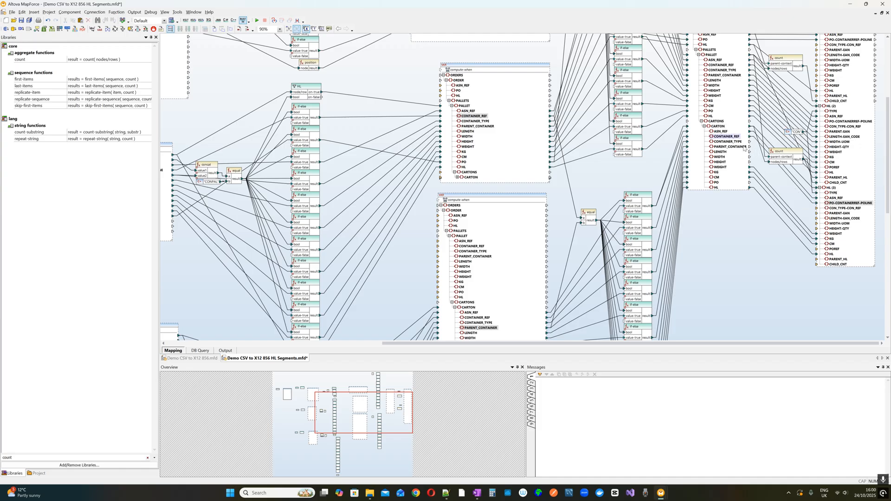
mouse_move(750, 141)
mouse_down()
mouse_move(804, 204)
mouse_move(820, 208)
mouse_up()
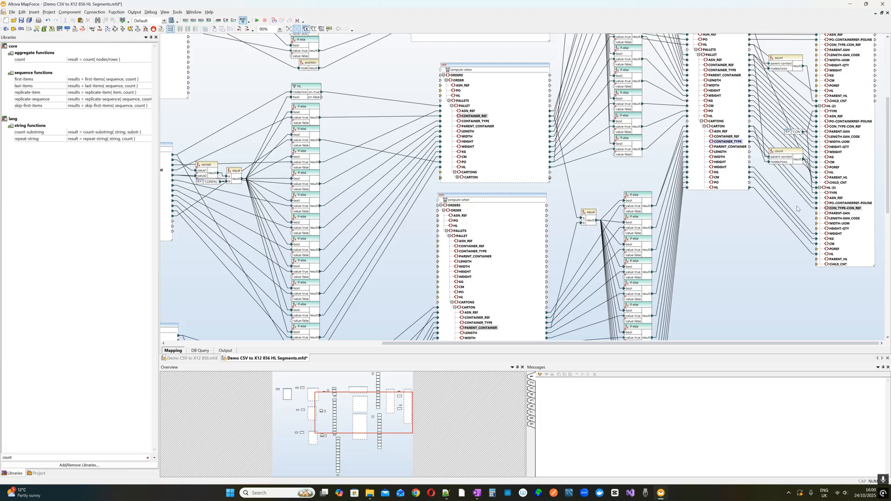
drag(749, 147, 821, 213)
Map CARTON's LENGTH, WIDTH and HEIGHT to LENGTH-EAN_CODE, WIDTH-UOM and HEIGHT-QTY under HL (3)
drag(749, 151, 821, 219)
drag(749, 157, 821, 223)
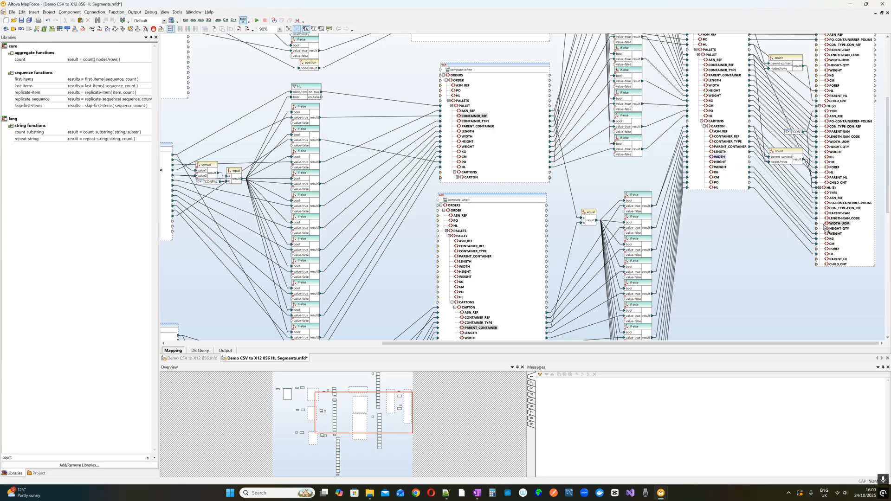
drag(722, 162, 823, 229)
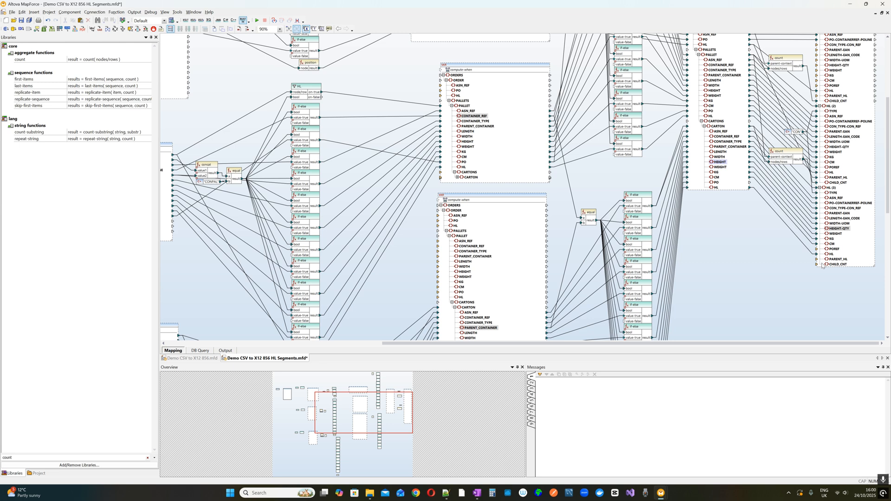
Map CARTON's PO to POREF and the PALLET-level HL to PARENT_HL under HL (3)
drag(716, 184, 749, 188)
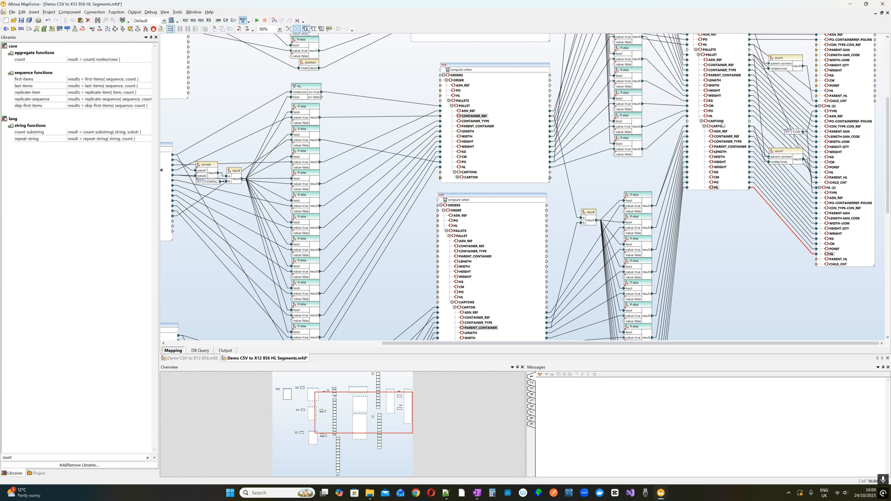
drag(710, 116, 822, 260)
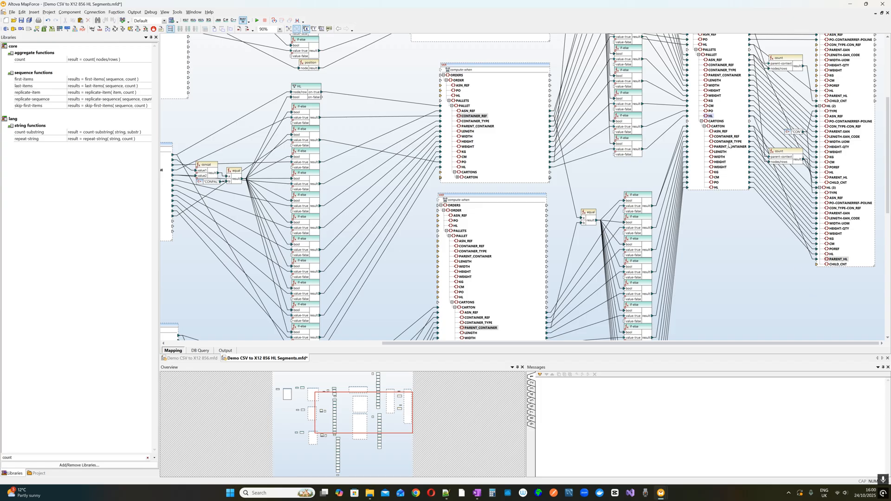
Add the HL Schema file as a target component beside the HL variable and enlarge it to show all its fields
scroll(844, 119, up, 3)
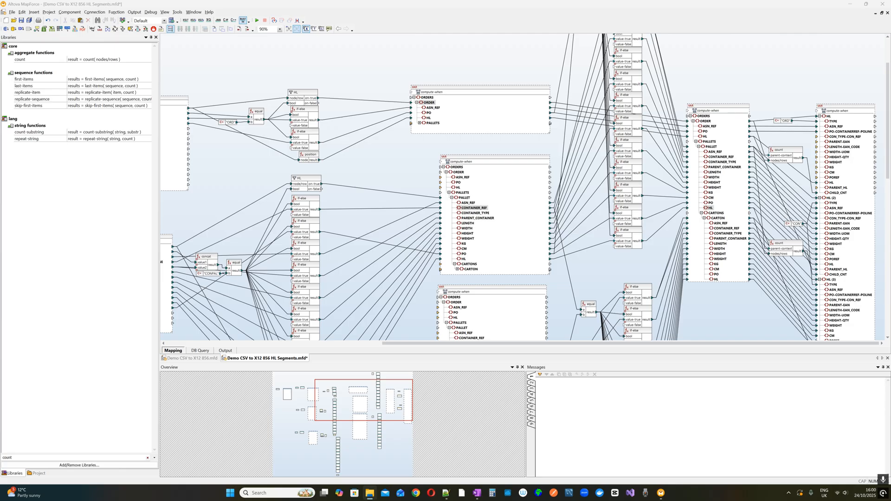
drag(270, 162, 826, 75)
click(461, 261)
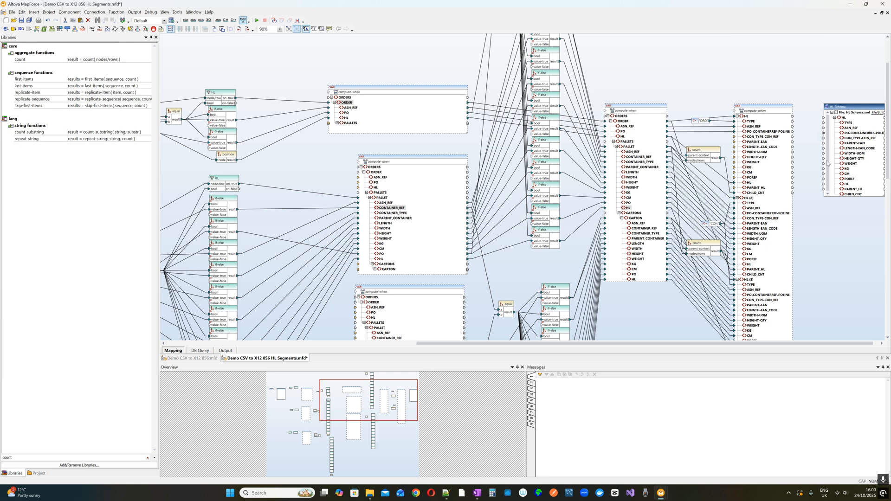
drag(780, 344, 797, 348)
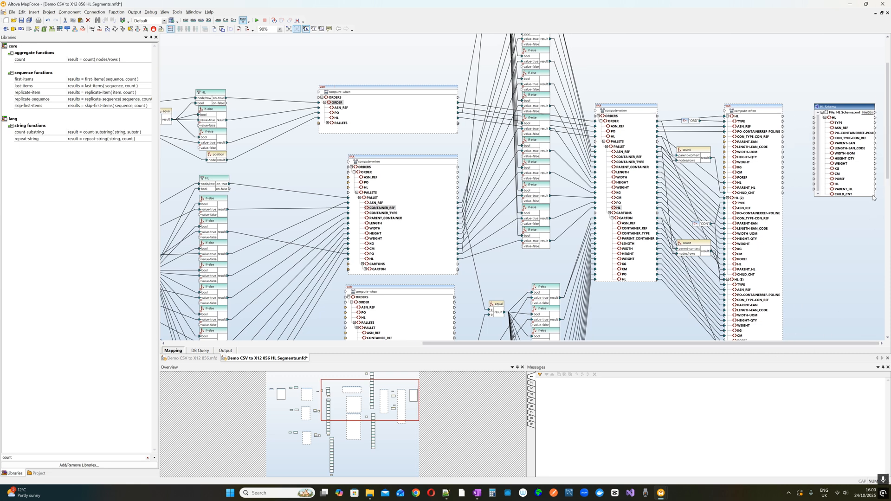
drag(876, 200, 879, 215)
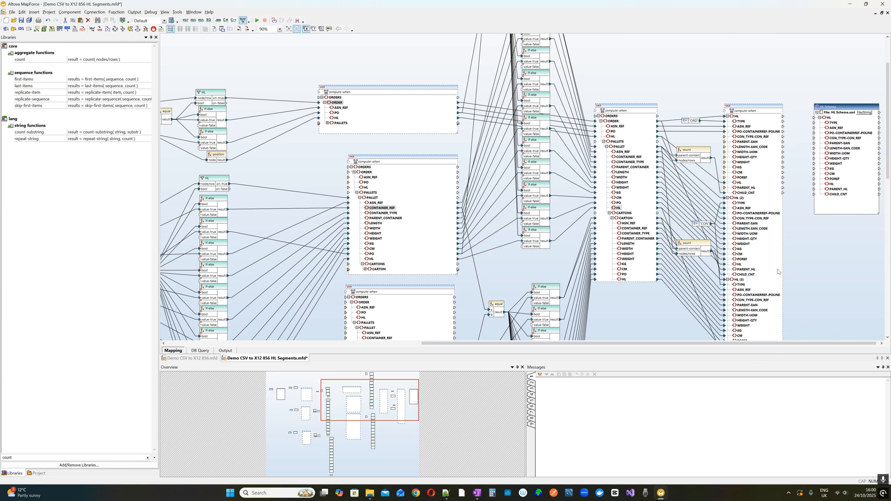
drag(761, 344, 785, 342)
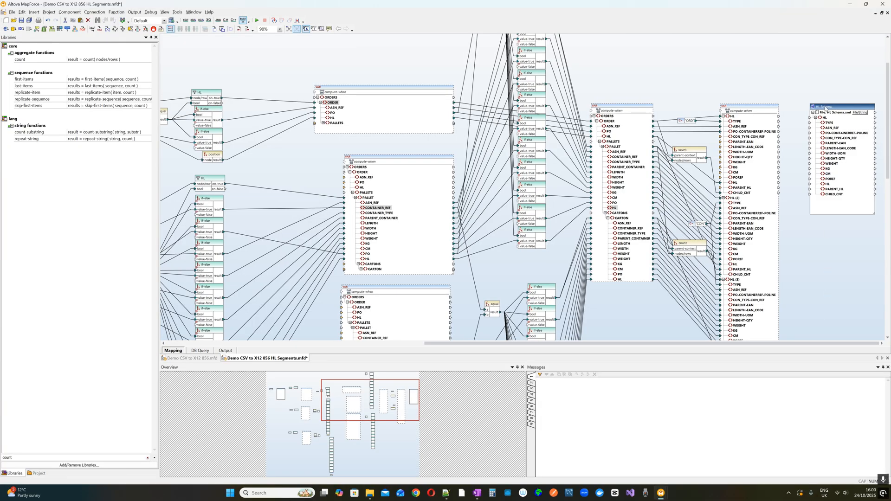
mouse_move(832, 107)
mouse_down()
mouse_move(859, 115)
mouse_move(825, 113)
mouse_up()
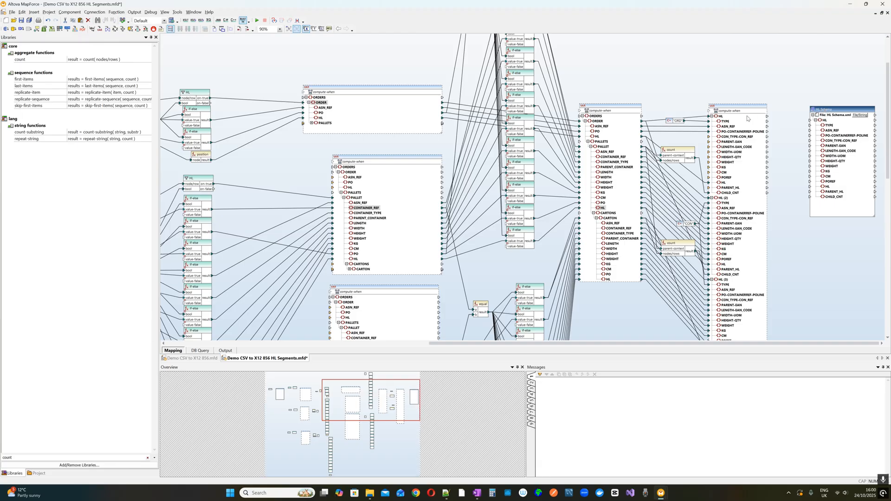
Connect the variable's HL to HL Schema's HL and check the order of the HL numbers in the mapping output
drag(768, 116, 822, 122)
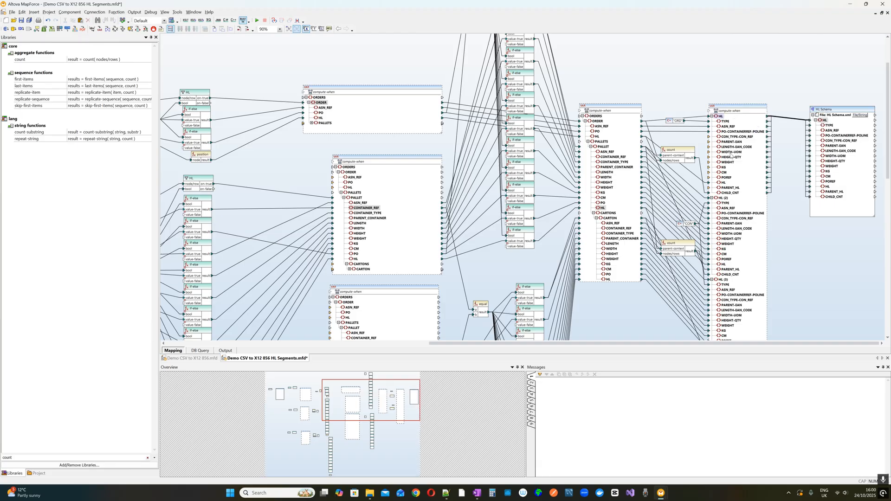
click(225, 352)
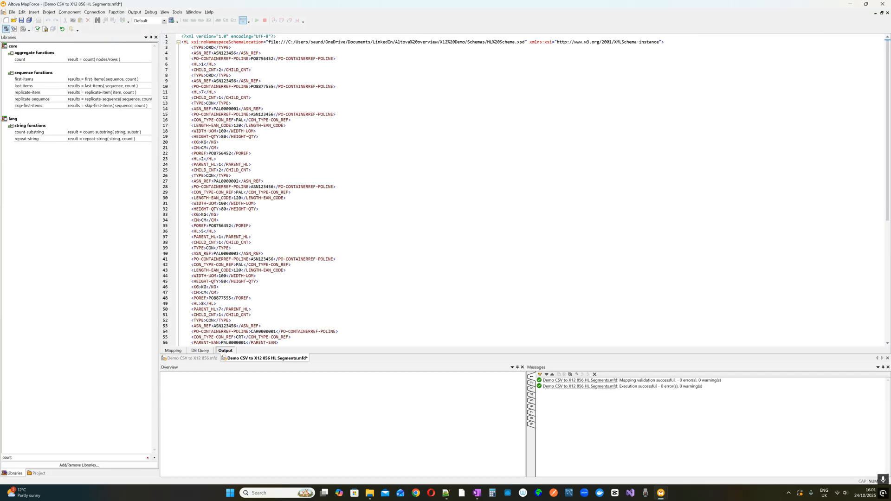
double_click(210, 48)
double_click(205, 75)
drag(217, 92, 191, 92)
drag(216, 65, 192, 64)
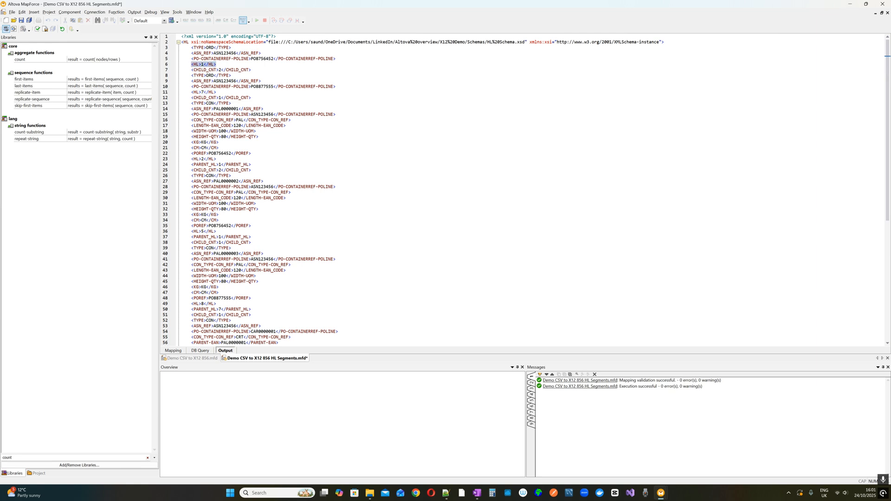
click(173, 350)
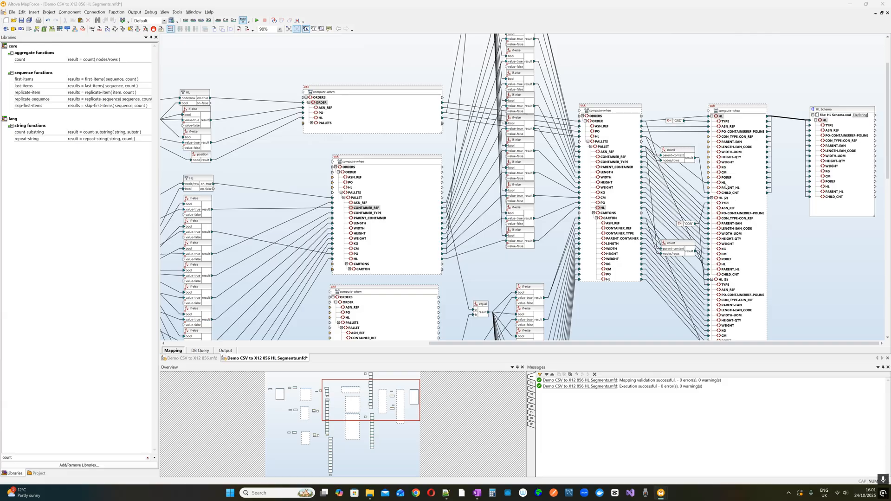
Insert a Sort component taking the variable's HL as nodes/rows and its HL number as key, and replace HL Schema's HL connection with its result
click(34, 11)
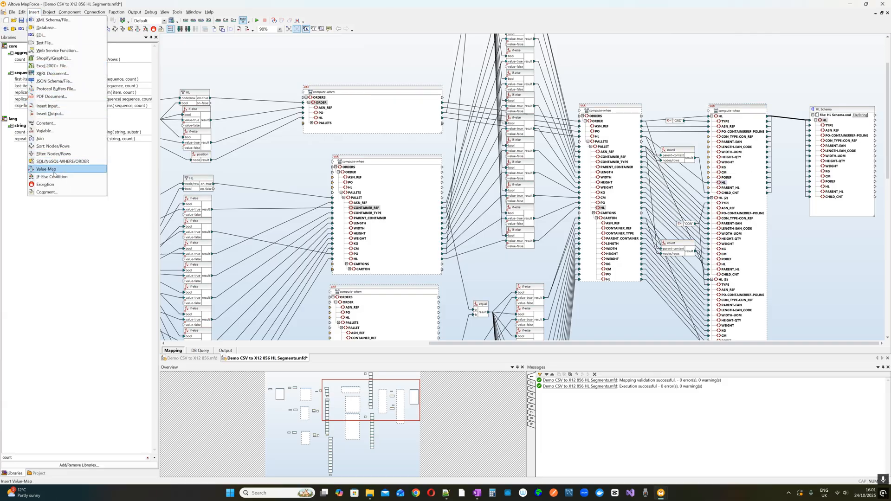
click(55, 146)
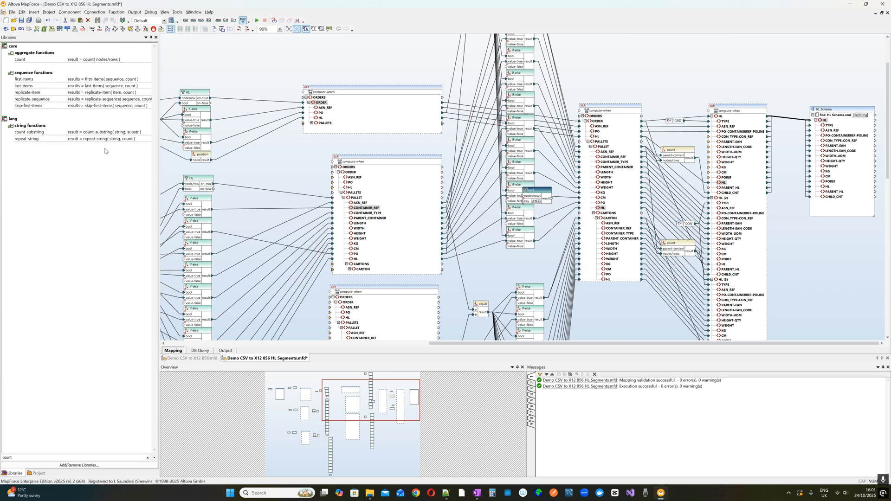
drag(542, 193, 790, 97)
click(722, 119)
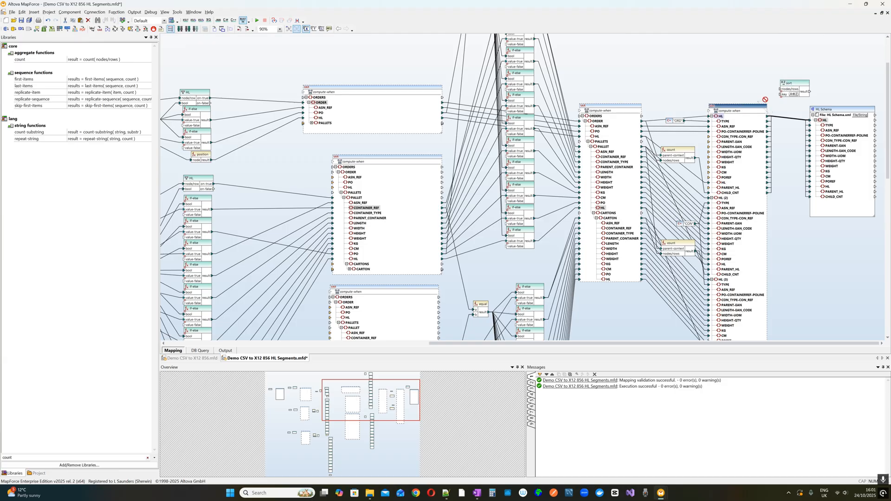
drag(765, 100, 781, 90)
drag(724, 184, 870, 112)
click(395, 258)
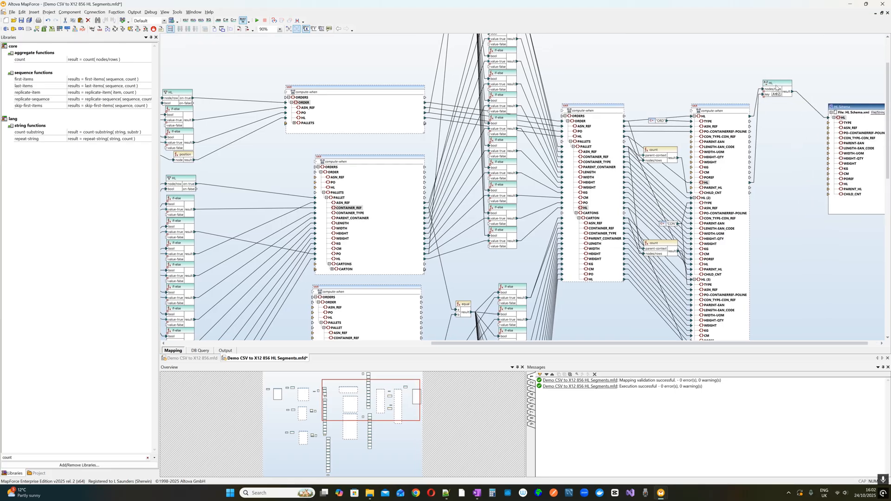
drag(778, 88, 786, 94)
drag(710, 127, 846, 123)
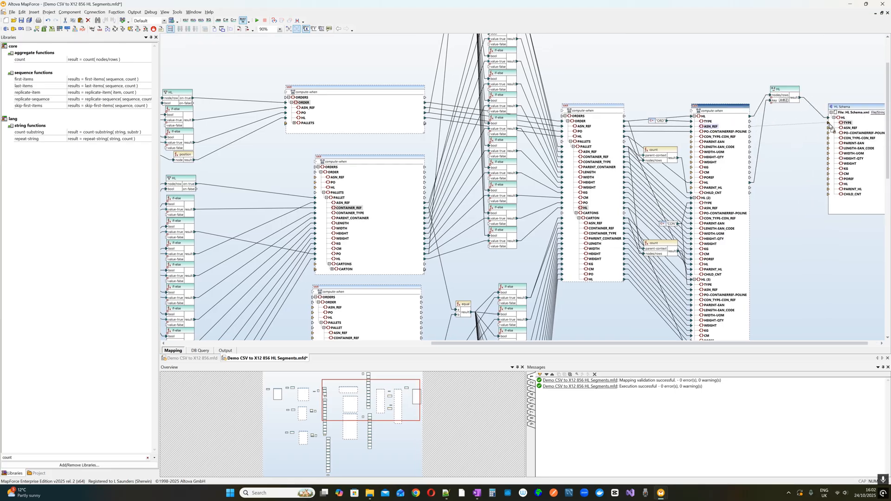
drag(730, 133, 846, 135)
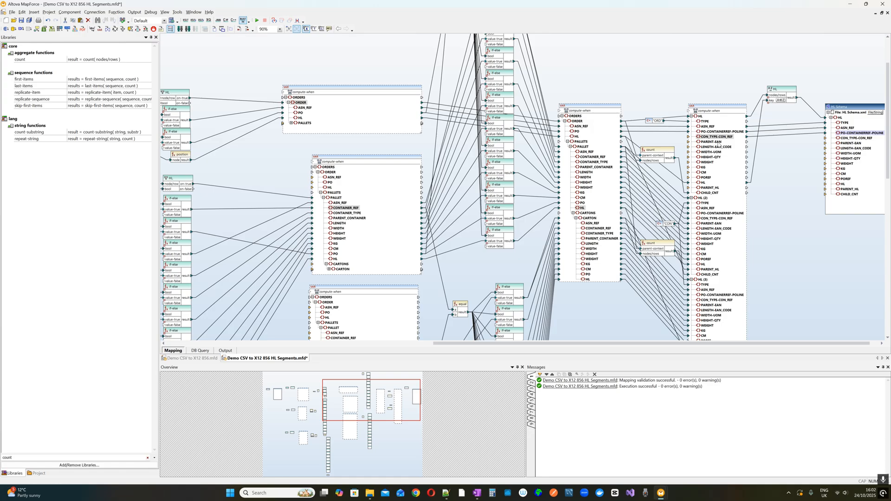
drag(718, 145, 839, 139)
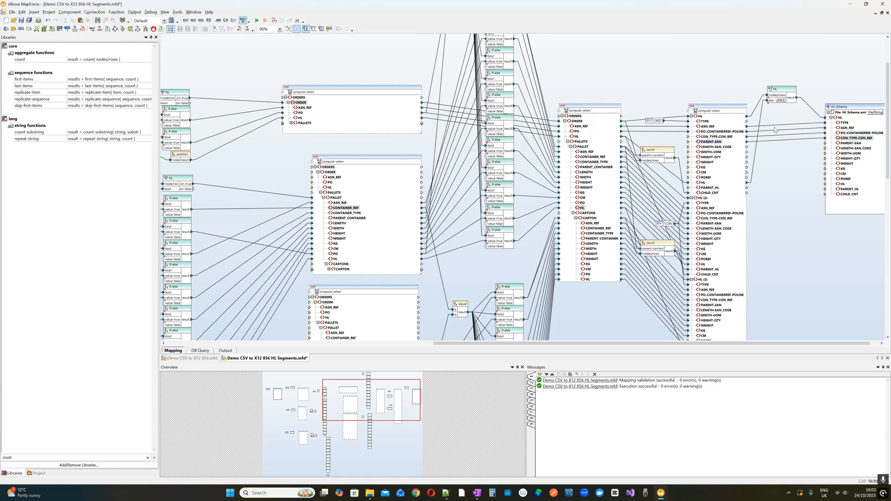
Replace the connections into HL Schema's TYPE and ASN_REF with the variable's TYPE and ASN_REF from its first HL
click(717, 127)
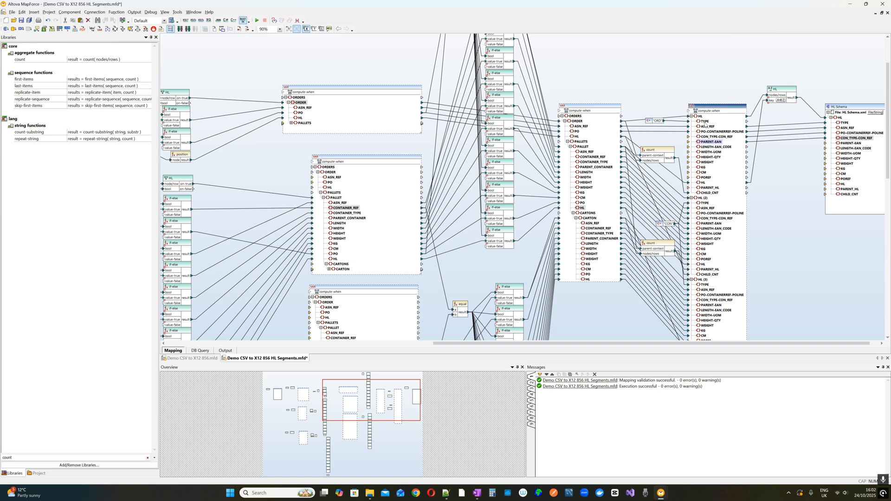
drag(706, 125, 843, 123)
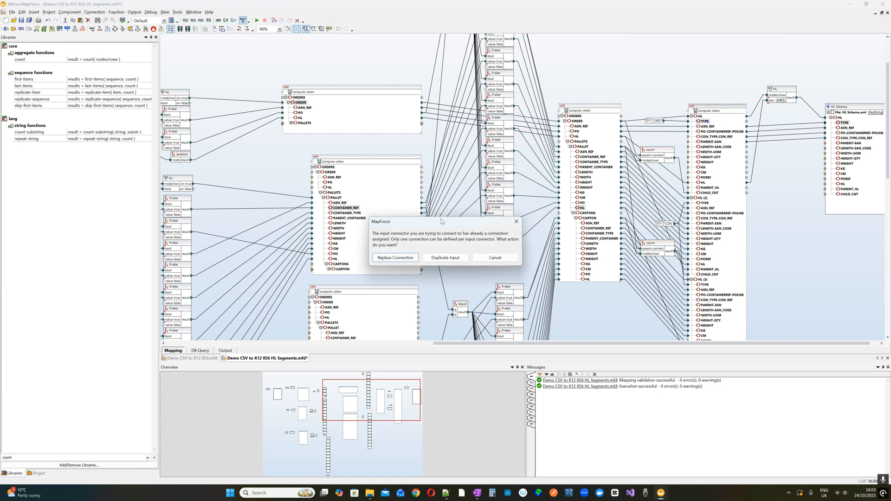
click(396, 258)
drag(709, 129, 845, 128)
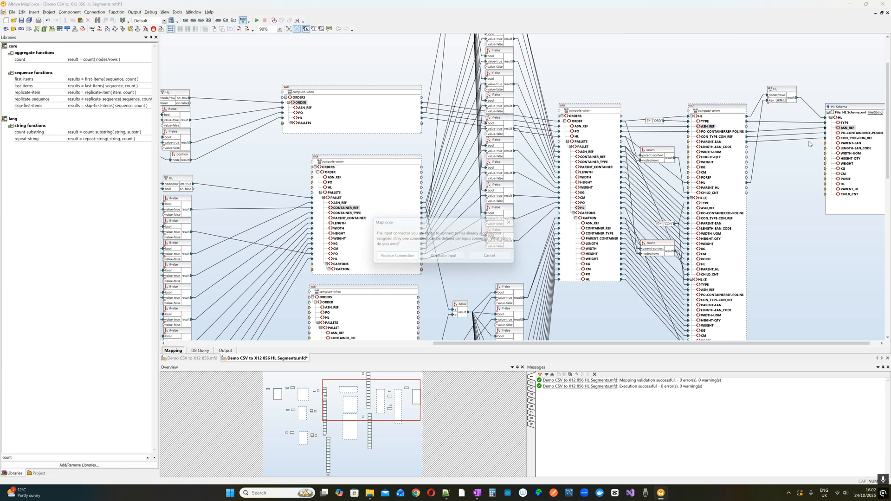
click(397, 259)
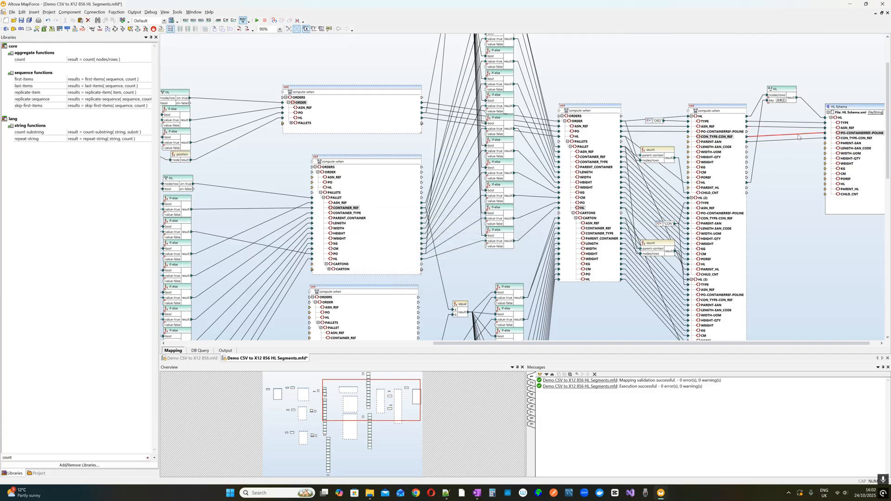
Delete the mismatched connections into HL Schema's PO-CONTAINERREF-POLINE and CON_TYPE-CON_REF fields
scroll(796, 141, down, 10)
scroll(789, 114, up, 10)
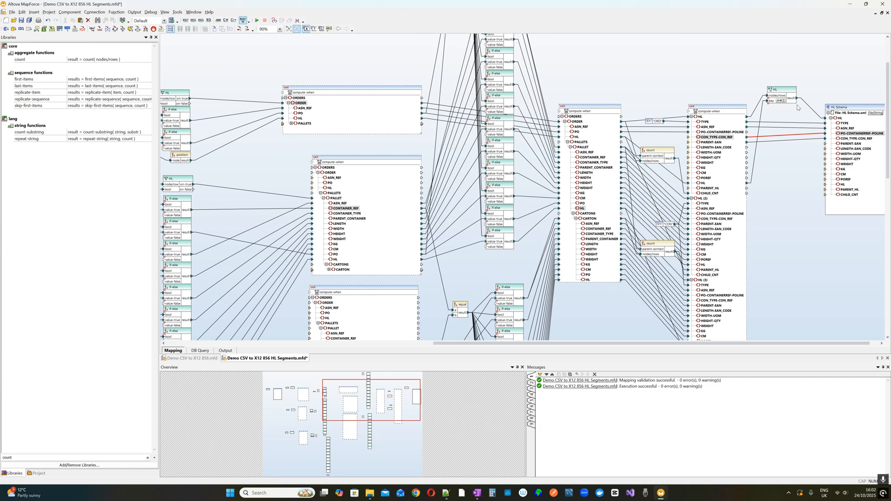
key(Delete)
click(799, 140)
key(Delete)
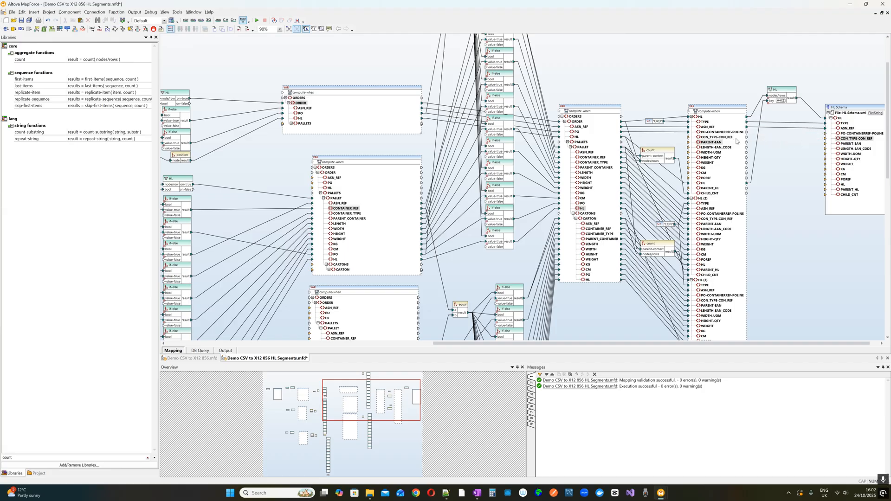
Map the first HL's PO-CONTAINERREF-POLINE, CON_TYPE-CON_REF, PARENT-EAN, LENGTH-EAN_CODE, WIDTH-UOM, HEIGHT-QTY and WEIGHT to the same-named HL Schema fields
click(748, 132)
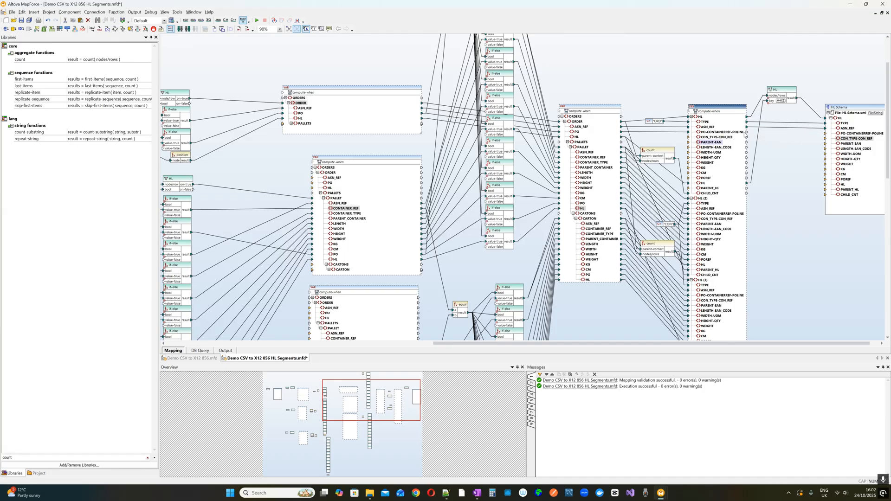
drag(747, 132, 826, 134)
drag(727, 138, 835, 139)
drag(712, 142, 846, 144)
drag(717, 148, 846, 149)
drag(717, 153, 846, 154)
drag(710, 158, 846, 159)
drag(711, 162, 846, 164)
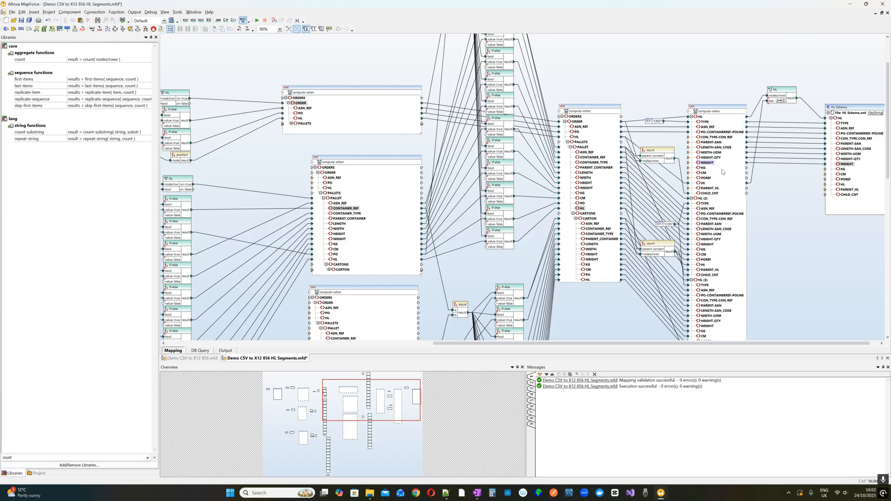
Map the first HL's KG, CM, POREF, HL, PARENT_HL and CHILD_CNT to the same-named HL Schema fields
drag(704, 168, 843, 169)
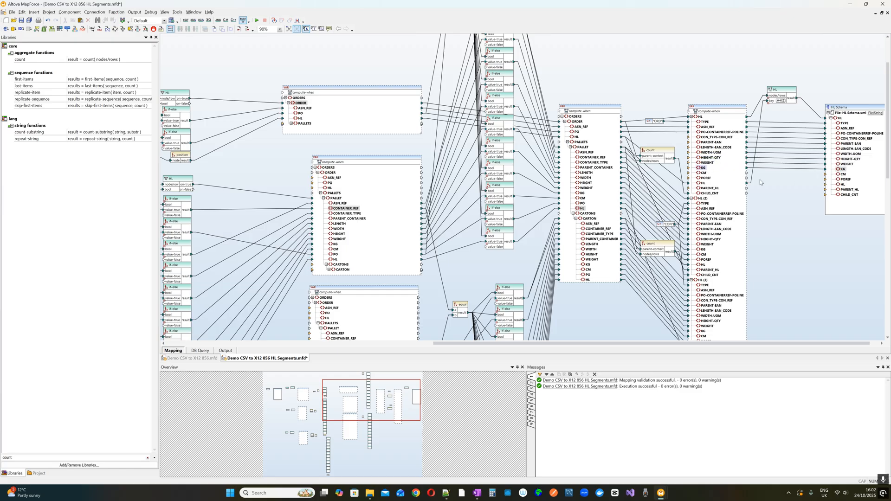
drag(703, 172, 843, 174)
drag(706, 178, 833, 182)
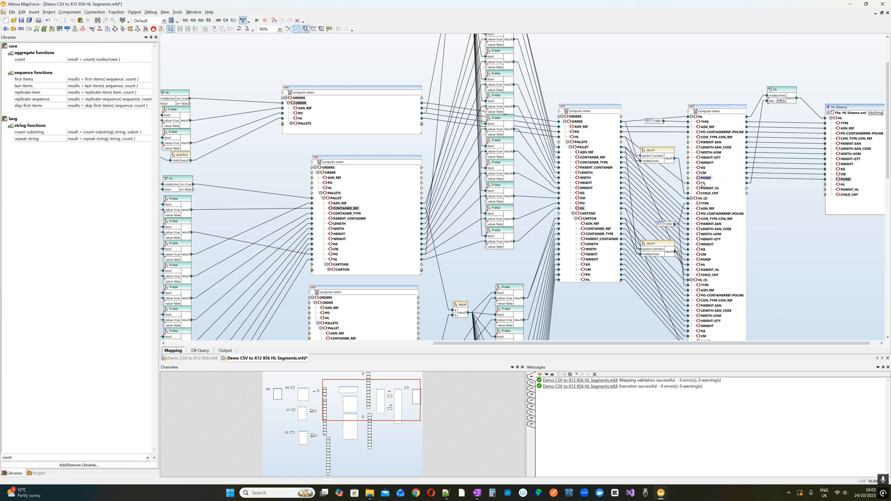
drag(704, 184, 833, 185)
drag(705, 188, 838, 190)
drag(715, 194, 840, 195)
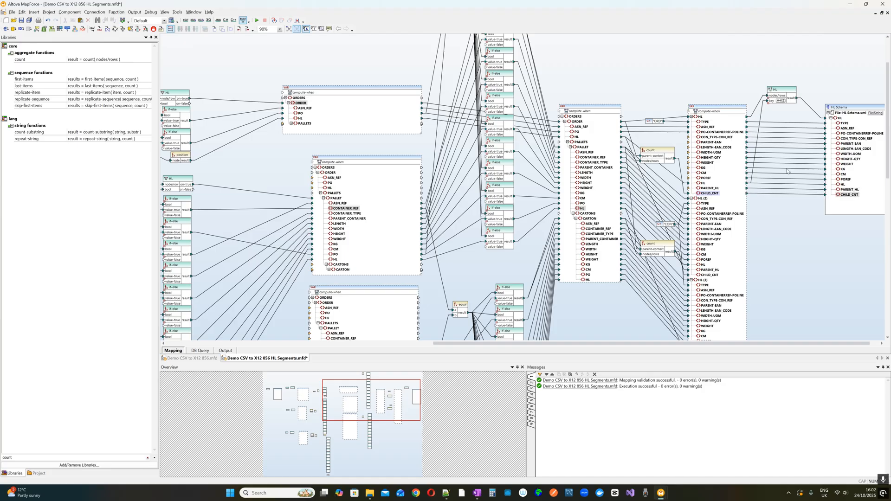
Preview the mapping output and check the order, parent references and child counts of the HL segments
click(226, 351)
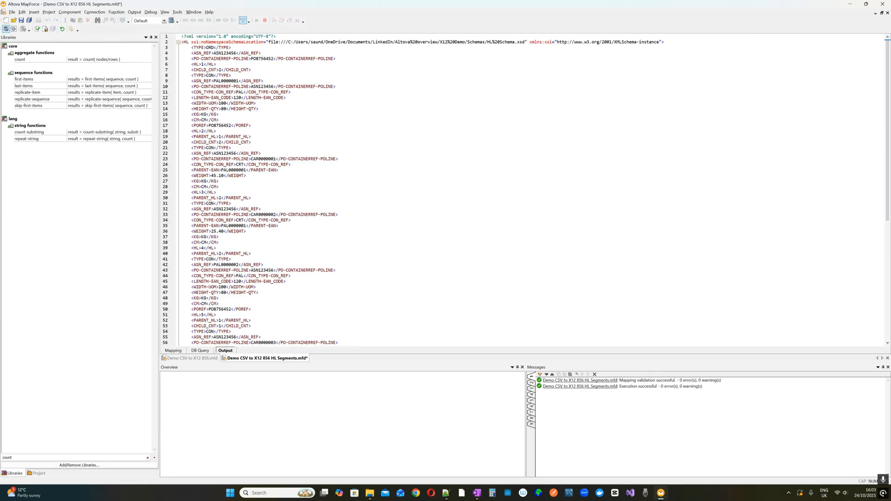
double_click(196, 65)
scroll(525, 190, down, 6)
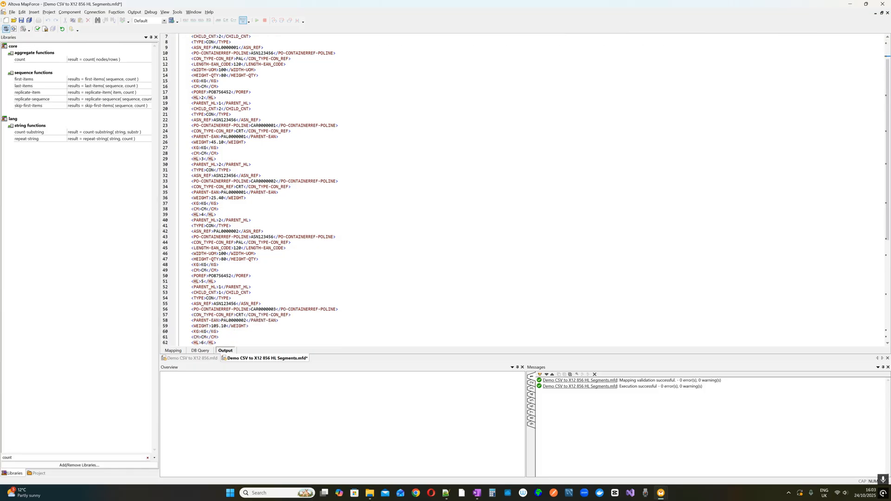
click(180, 351)
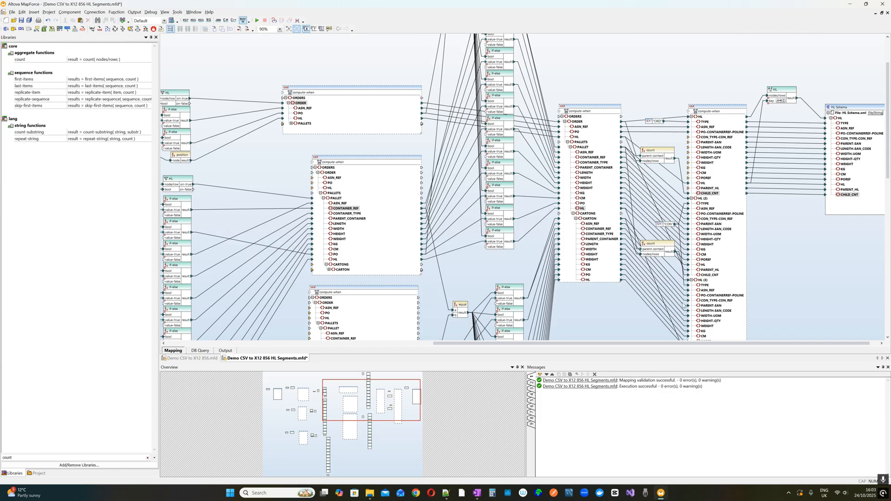
Review the complete HL segments mapping layout and save the mapping
scroll(824, 267, up, 3)
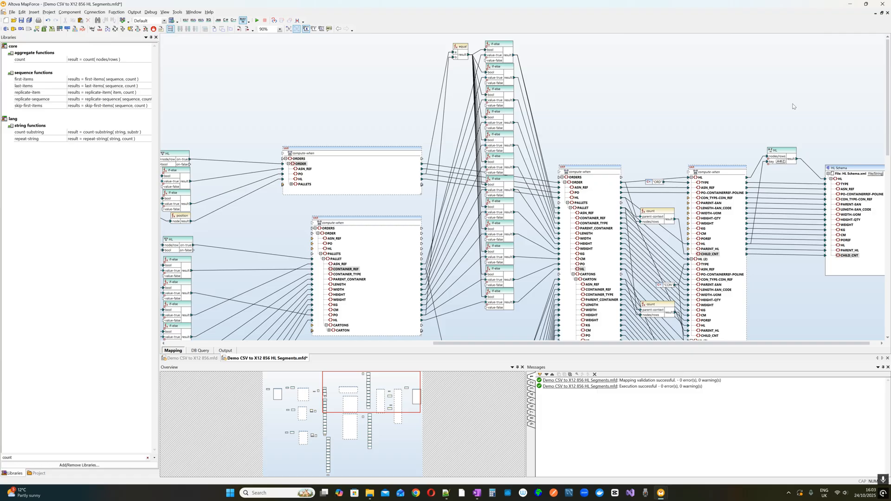
ctrl+scroll(764, 96, down, 6)
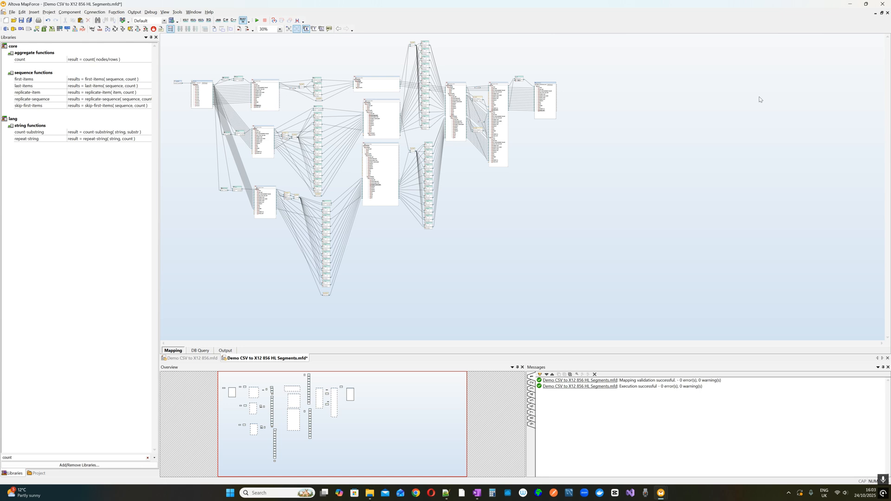
ctrl+scroll(760, 100, up, 7)
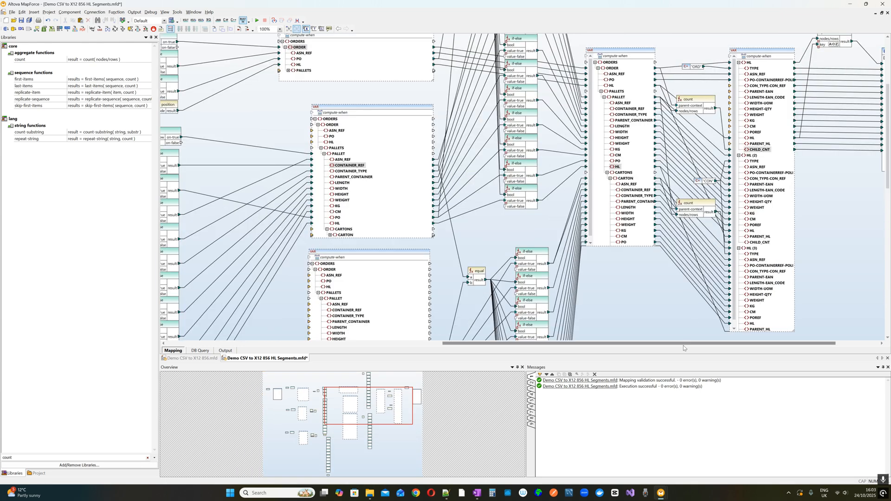
drag(683, 346, 728, 346)
scroll(841, 272, up, 3)
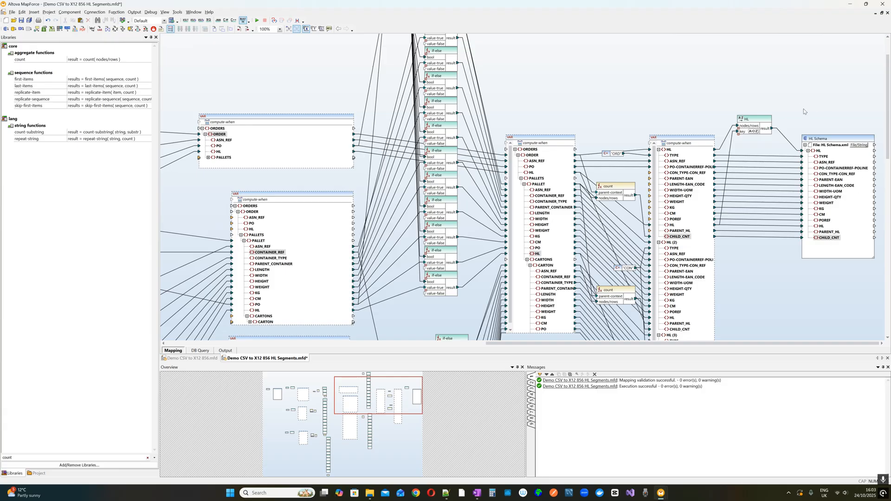
key(ctrl+s)
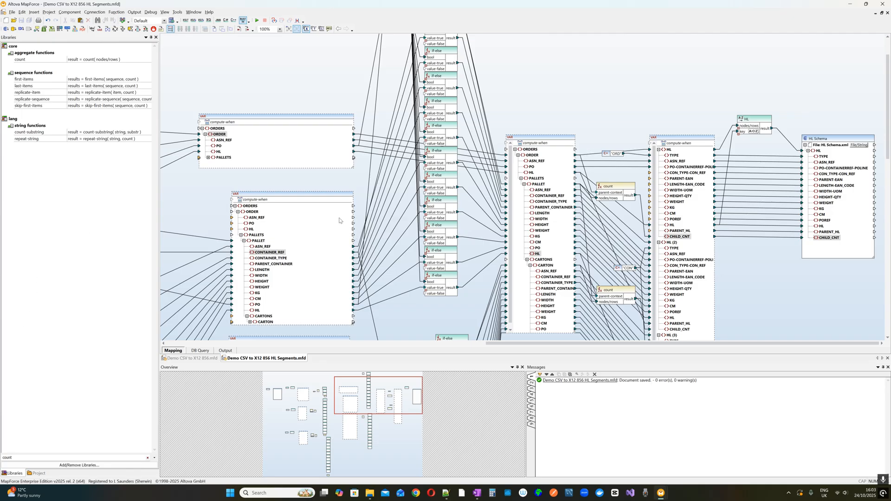
Paste an HL variable below HL Schema and move HL Schema's HL connection, including descendant connections, onto it
scroll(349, 327, down, 3)
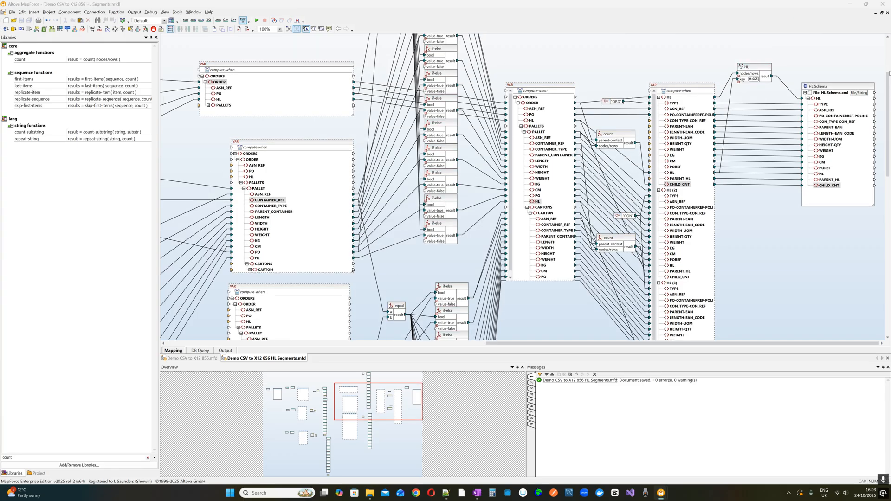
right_click(810, 224)
click(825, 293)
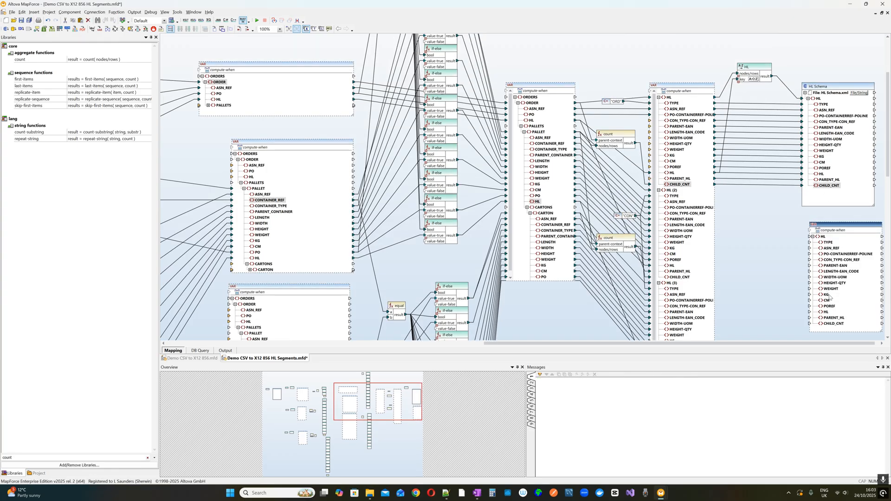
drag(835, 226, 812, 219)
drag(802, 98, 790, 236)
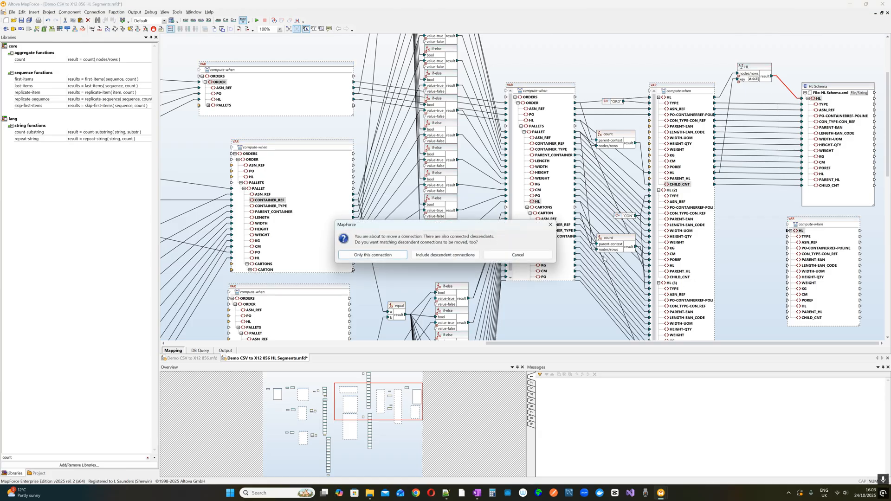
click(469, 254)
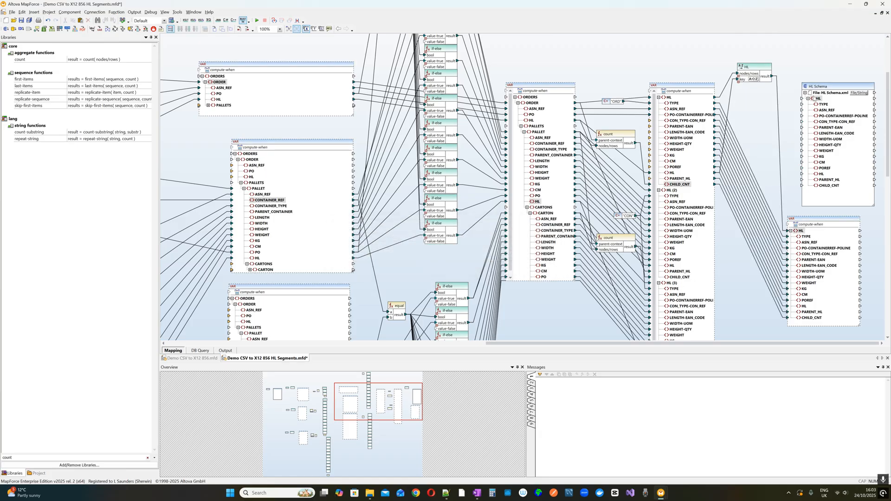
Delete the disconnected HL Schema component, put the new HL variable in its place, and save the mapping despite the validation error
click(823, 87)
key(Delete)
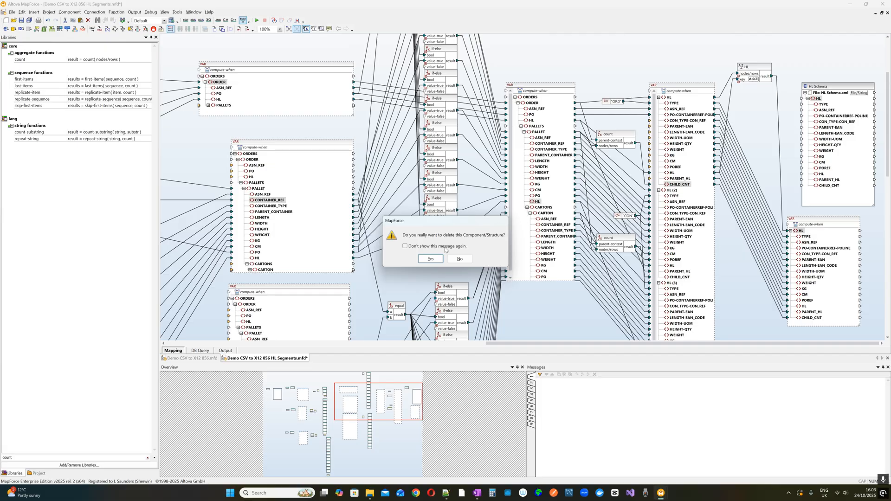
click(433, 259)
drag(829, 219, 848, 91)
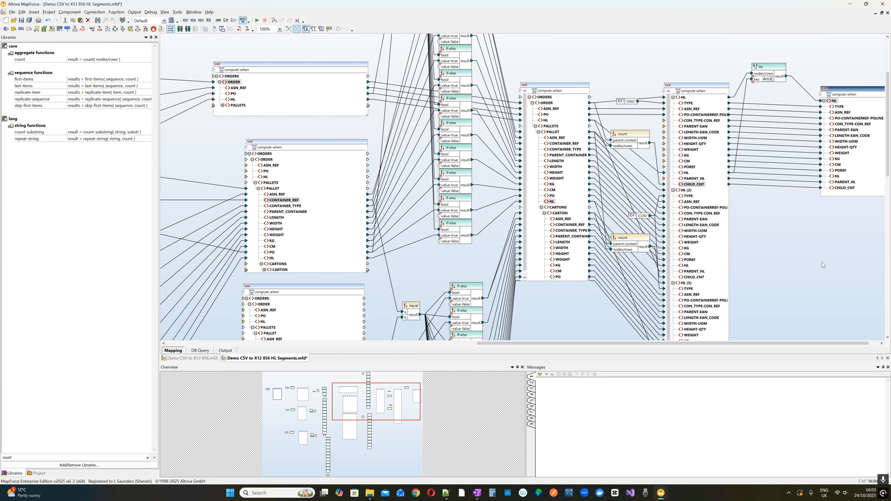
key(ctrl+s)
click(431, 258)
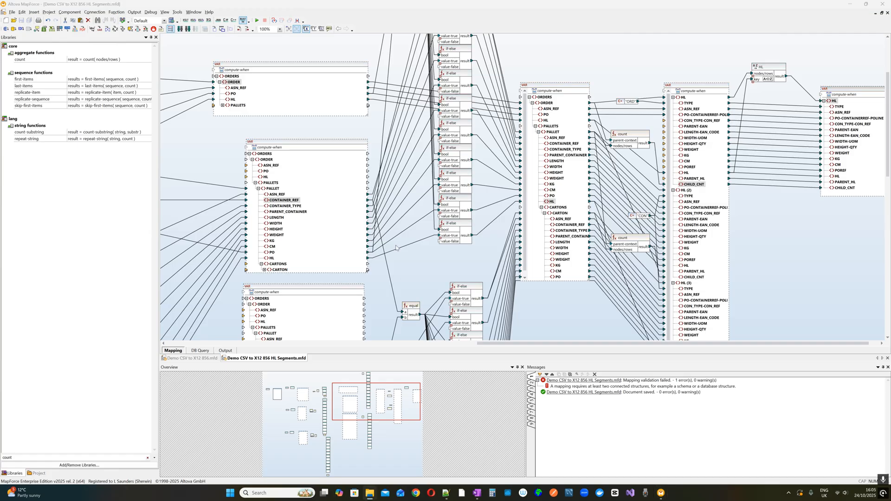
Copy all components of the HL segments mapping and paste them into the lower area of Demo CSV to X12 856.mfd
scroll(396, 248, down, 6)
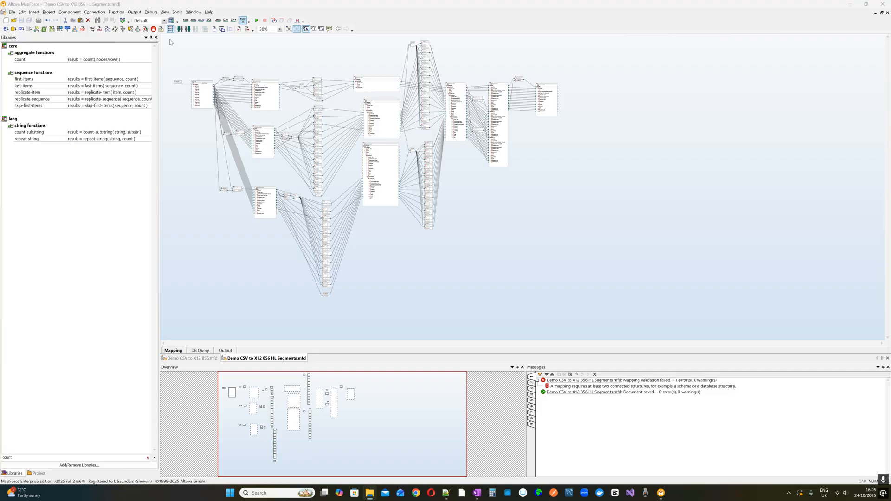
drag(165, 41, 596, 291)
drag(609, 326, 608, 327)
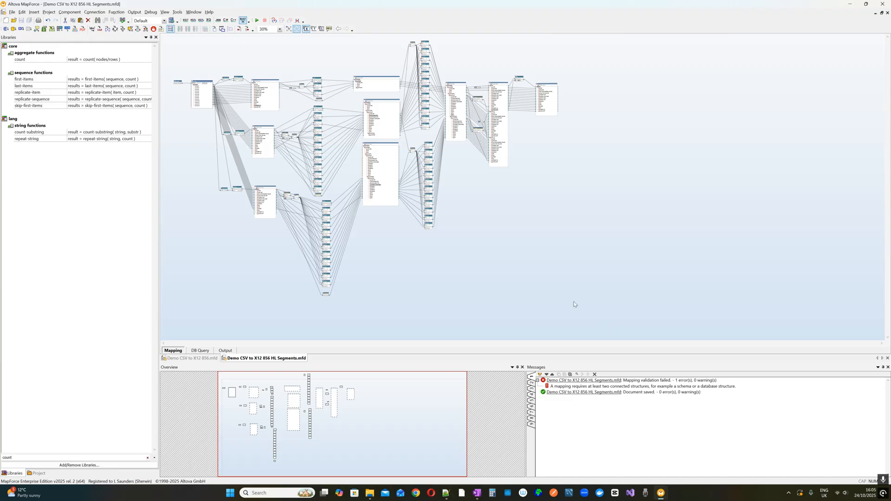
click(193, 359)
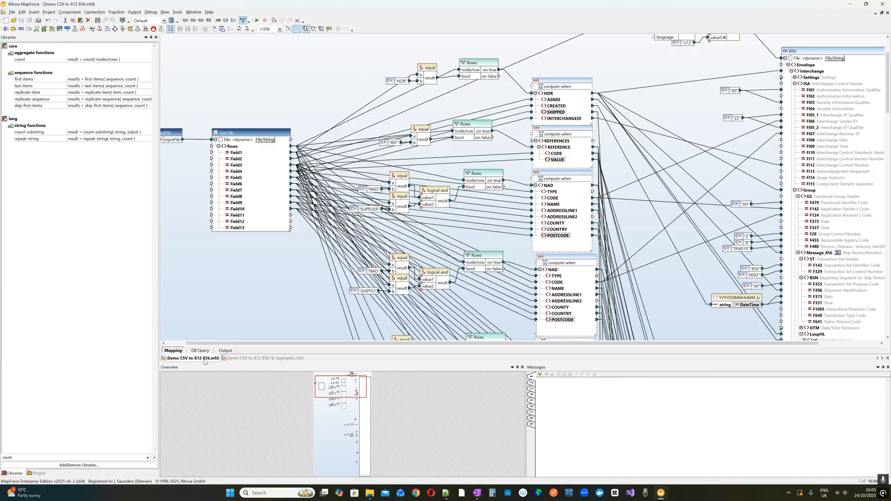
scroll(289, 245, down, 7)
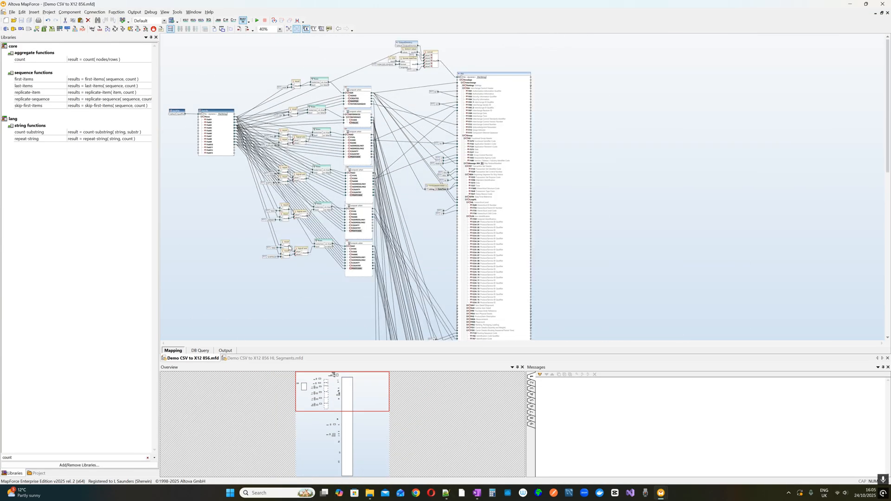
scroll(287, 248, down, 6)
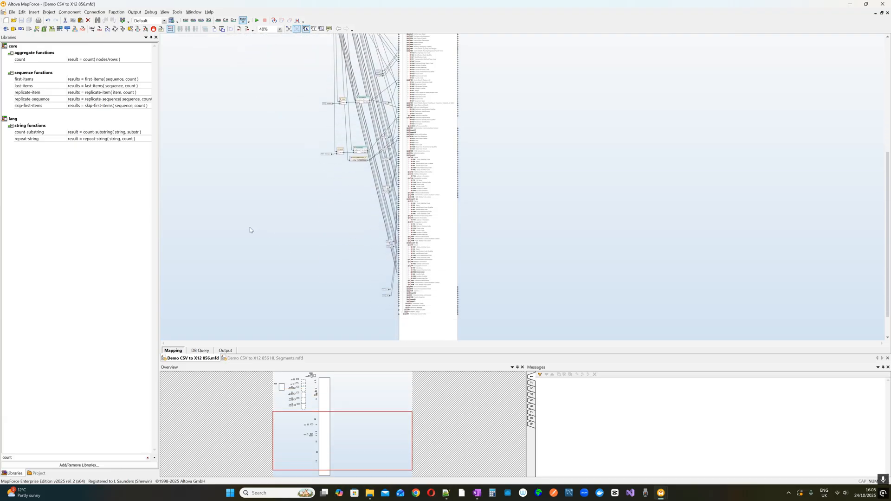
right_click(206, 177)
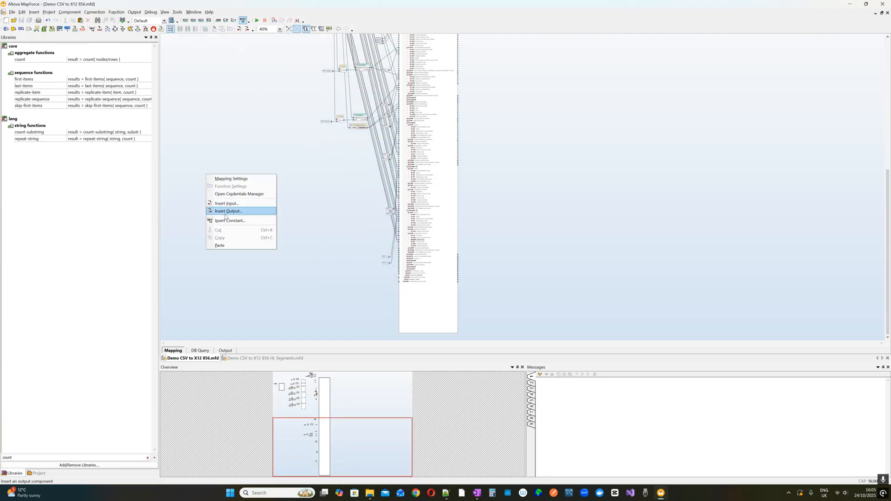
click(230, 245)
Move the pasted HL components off the 856 component into the empty area to its left
scroll(724, 247, up, 2)
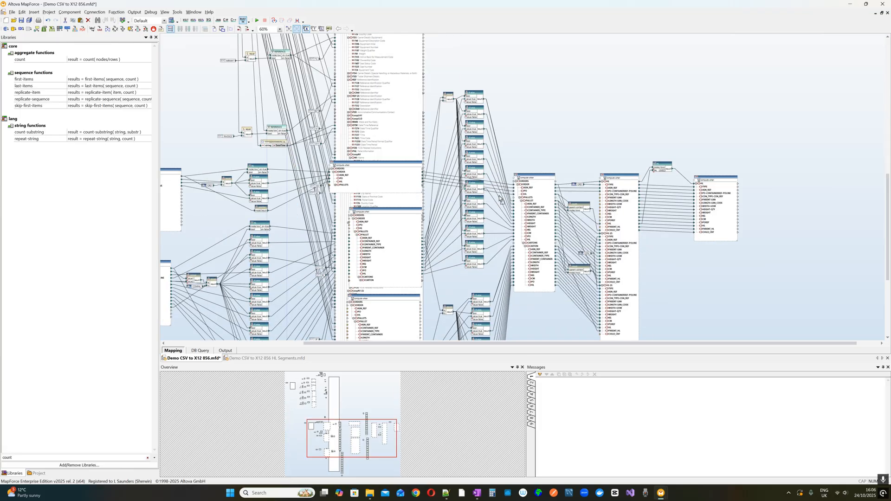
drag(532, 174, 200, 266)
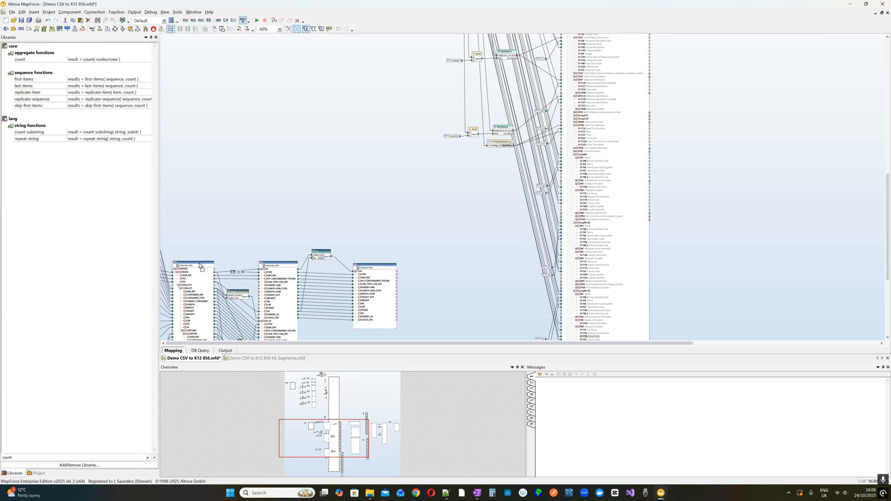
drag(200, 266, 214, 173)
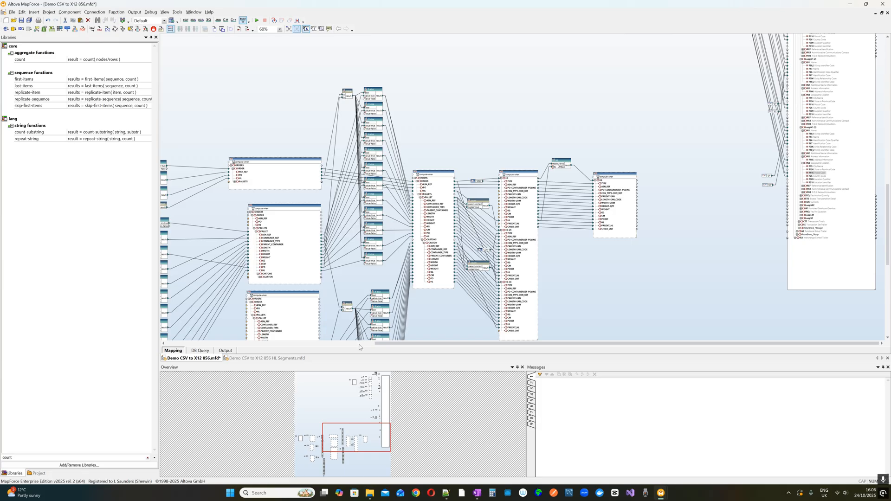
Move the pasted Text file component up beside the original Text file component
drag(387, 342, 131, 324)
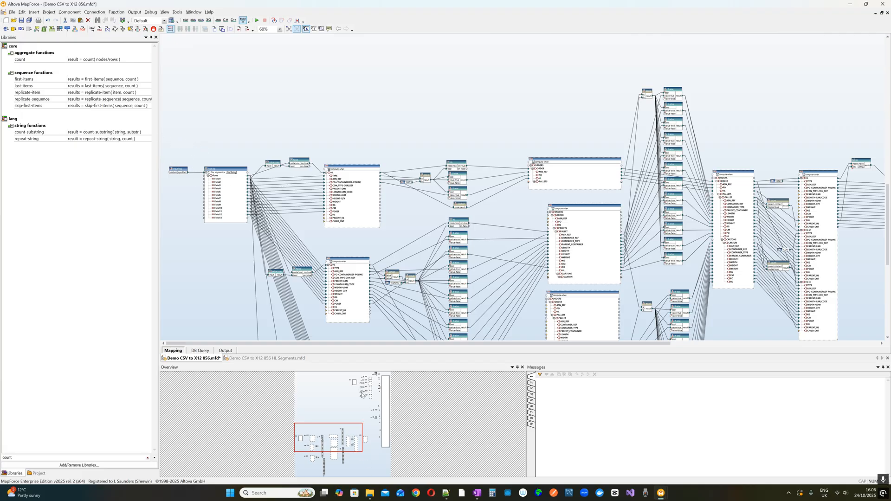
drag(349, 432, 328, 449)
drag(223, 102, 314, 95)
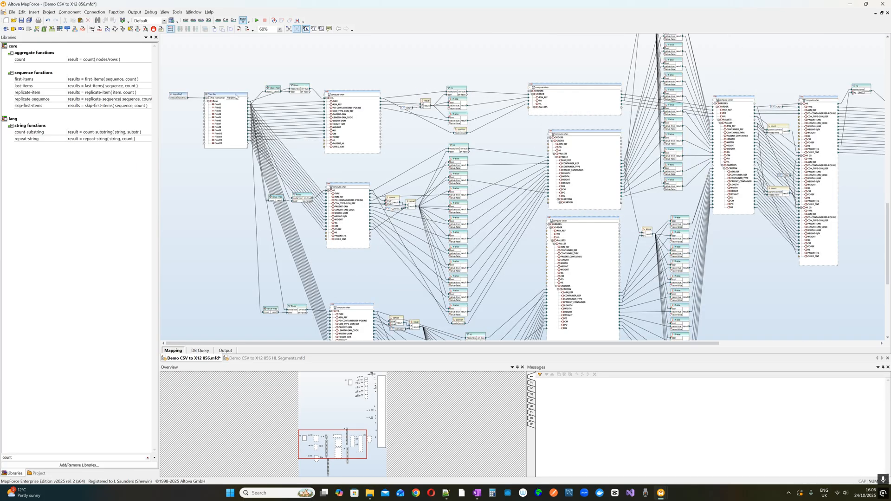
drag(236, 96, 653, 197)
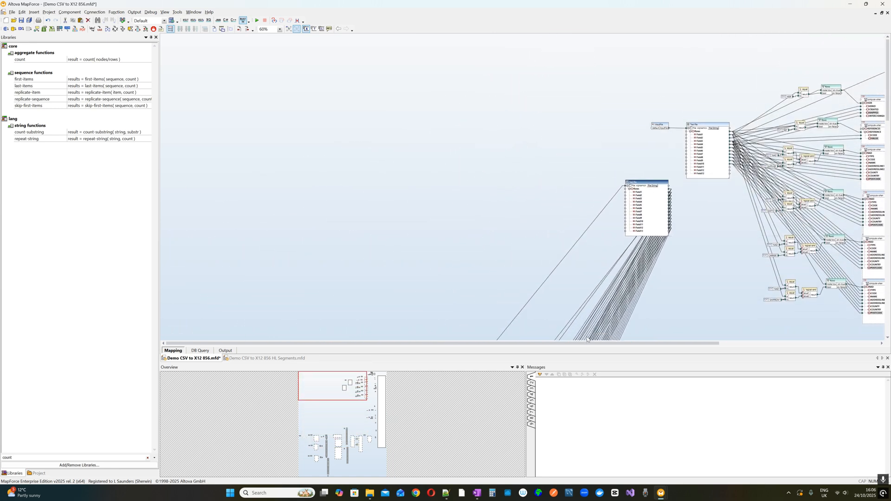
drag(587, 344, 681, 344)
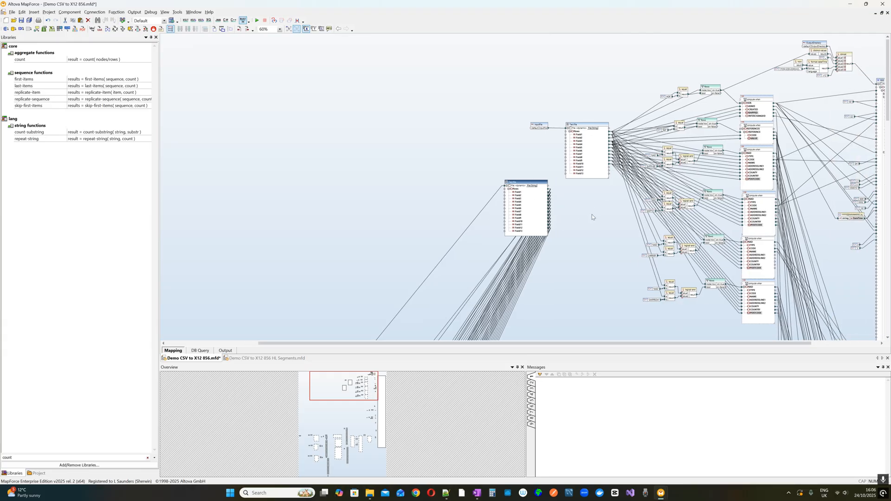
Move the pasted Text file's Rows connection to Rows on the original Text file, including all descendant connections
scroll(592, 217, up, 2)
scroll(575, 228, up, 3)
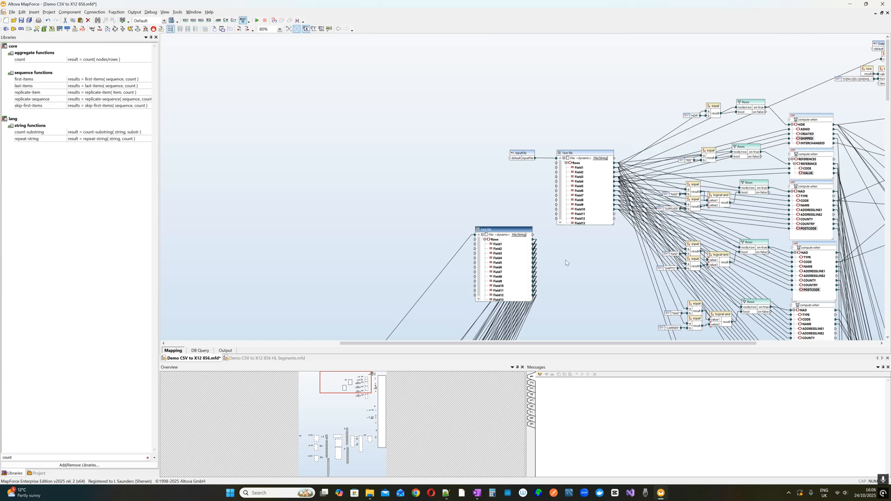
click(534, 240)
drag(535, 242, 609, 168)
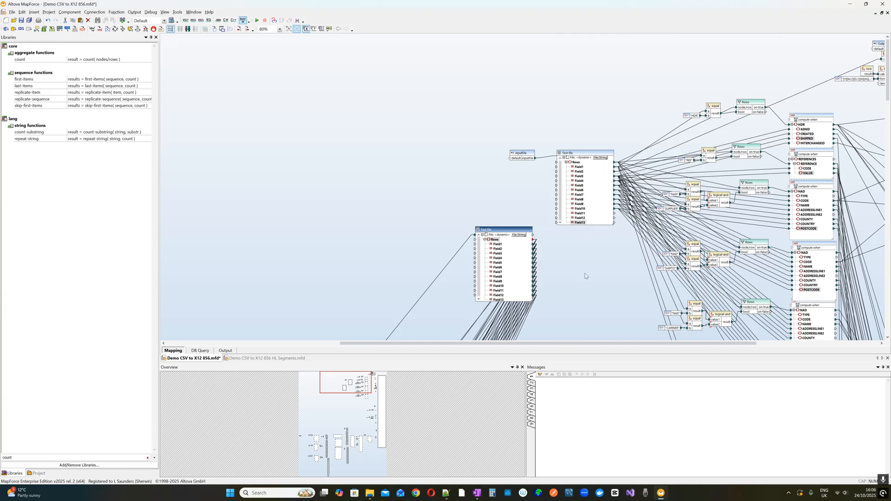
scroll(584, 265, up, 5)
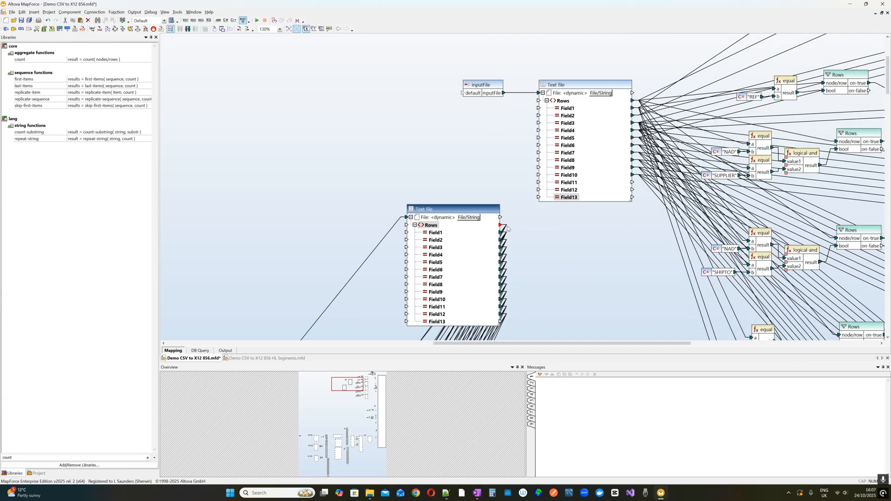
click(506, 227)
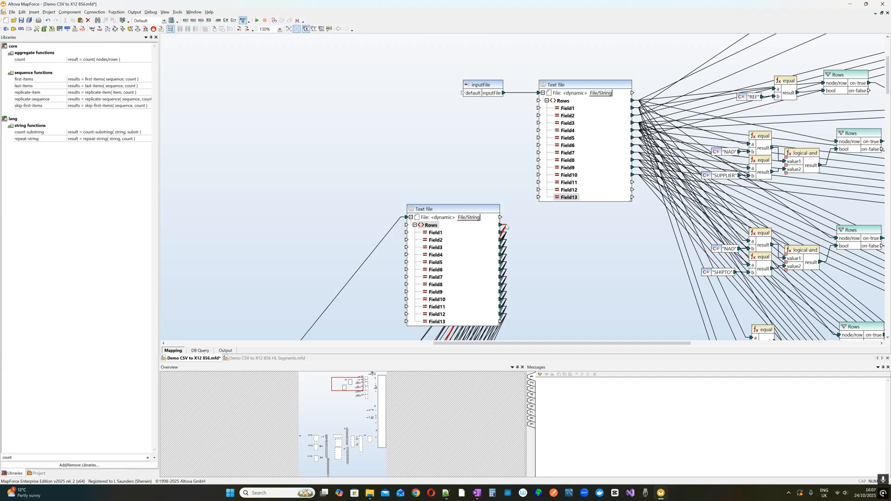
drag(507, 227, 621, 107)
click(450, 257)
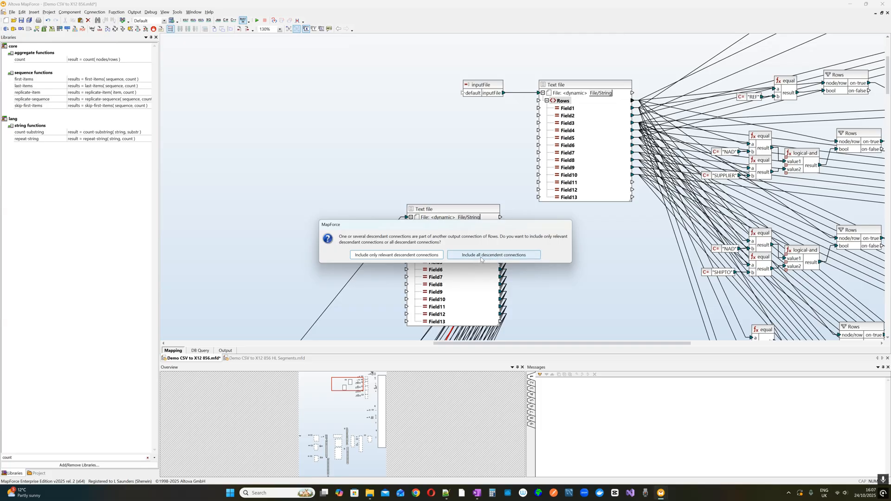
click(482, 257)
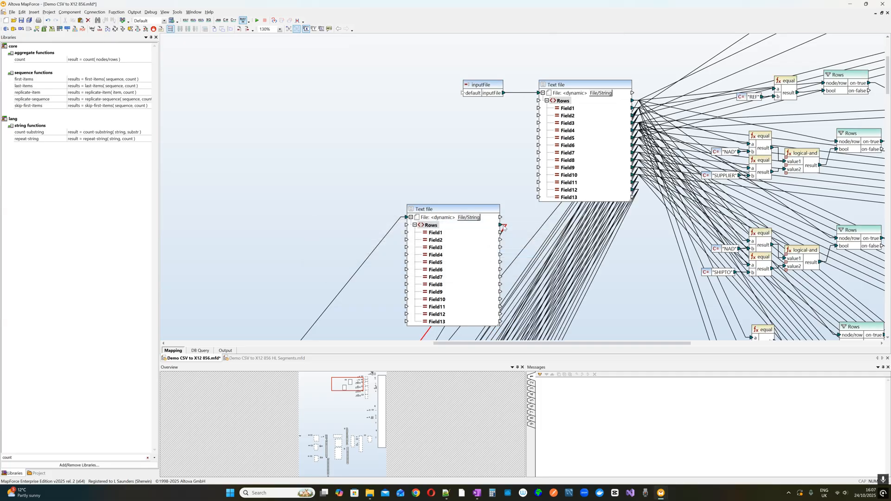
Move the remaining Rows connections of the pasted Text file onto the original Text file's Rows
drag(505, 226, 637, 103)
drag(505, 227, 632, 104)
drag(506, 227, 634, 102)
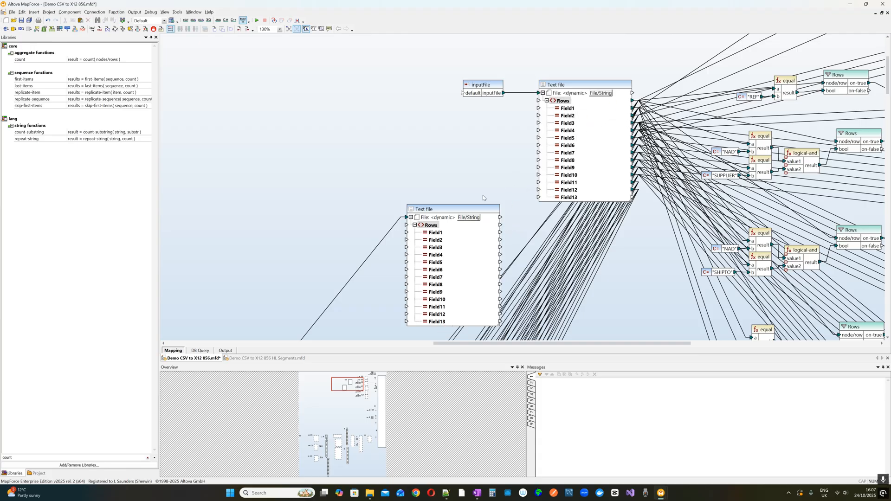
Delete the pasted Text file component and the unconnected inputFile2 component, confirming the removal
click(471, 211)
key(Delete)
click(427, 258)
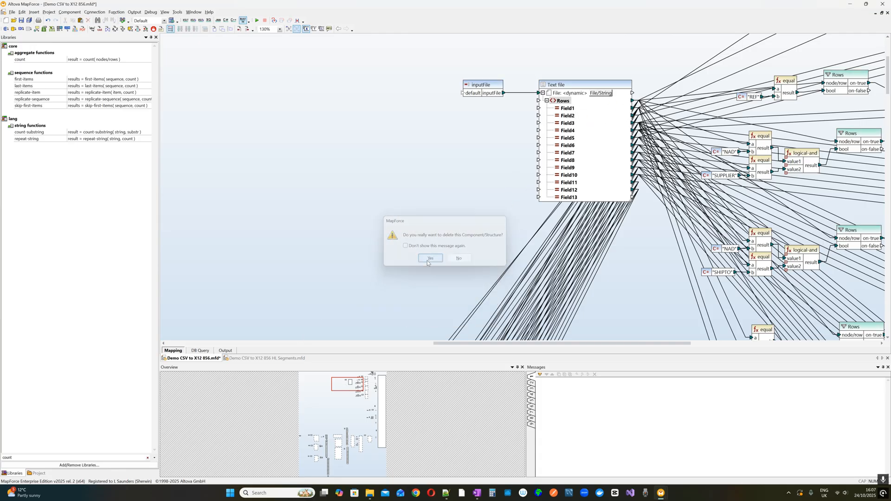
drag(305, 446, 302, 420)
click(192, 119)
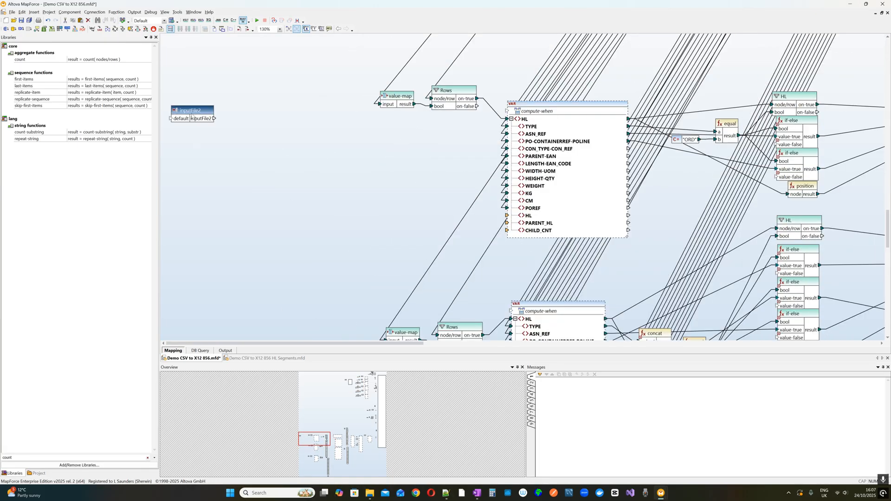
key(Delete)
click(424, 259)
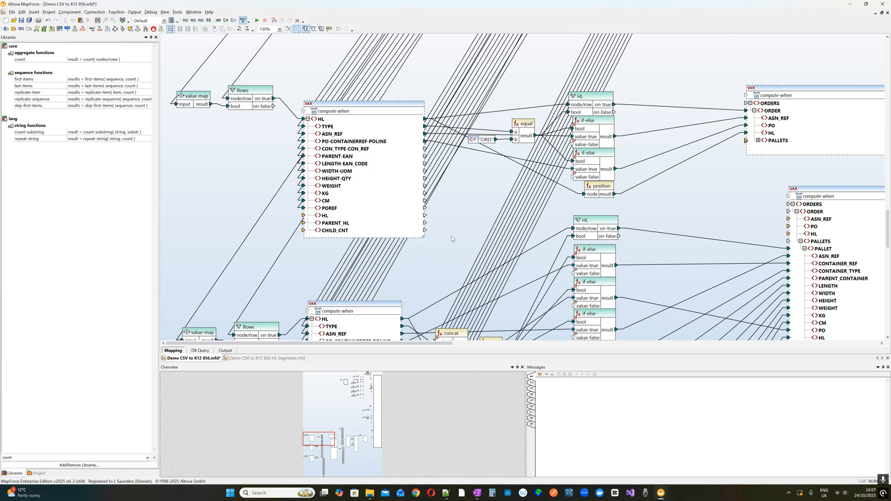
Select all pasted HL components and move them as a group further away from the 856 component
scroll(432, 193, down, 8)
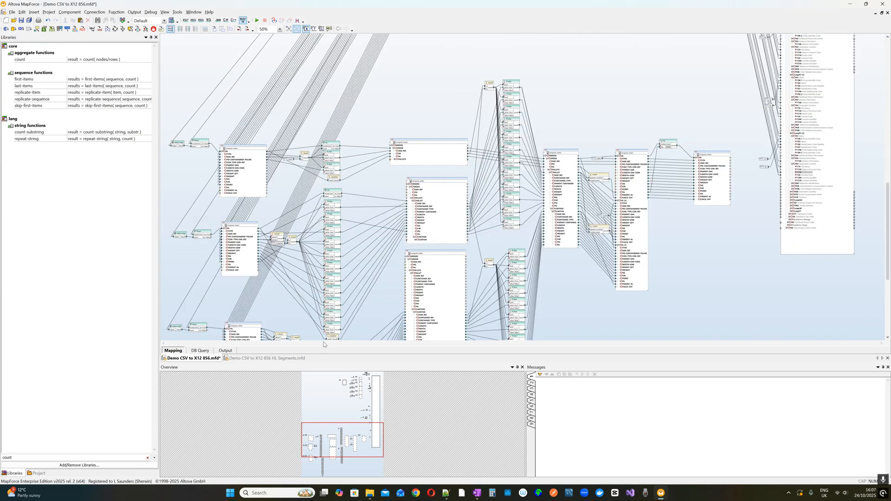
scroll(245, 190, down, 1)
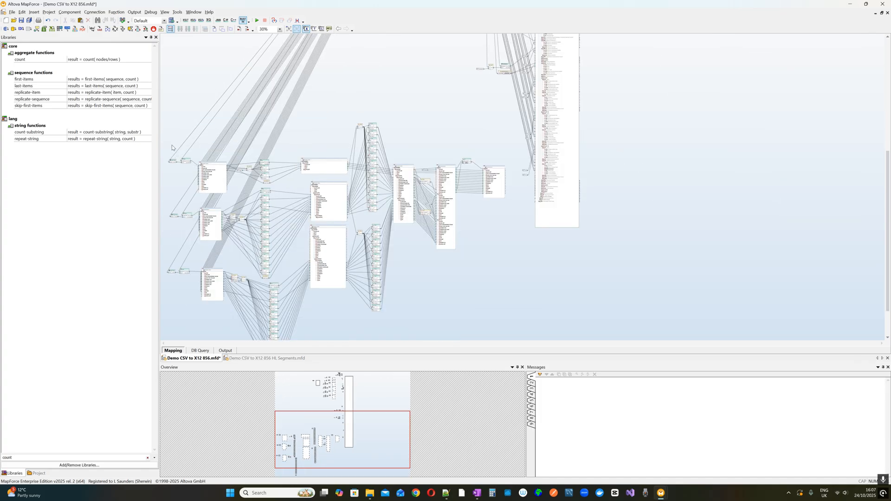
drag(165, 125, 504, 339)
scroll(509, 203, up, 3)
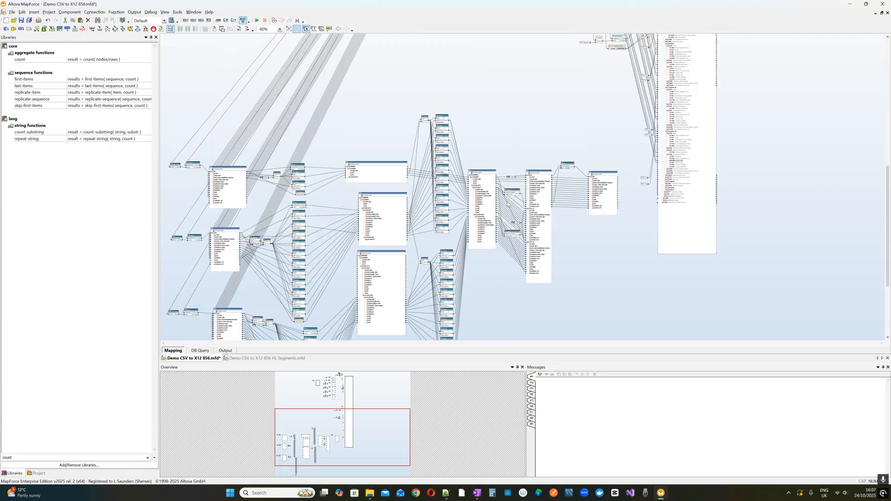
scroll(509, 203, up, 1)
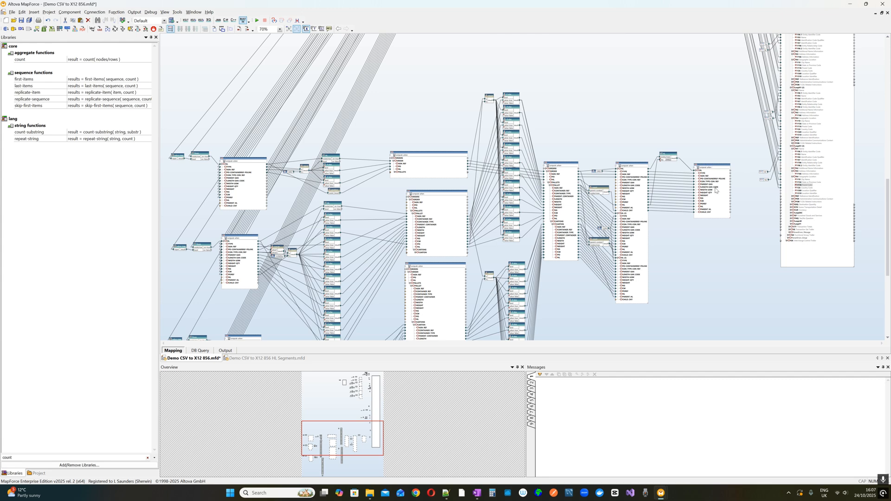
scroll(715, 189, up, 1)
scroll(671, 135, up, 1)
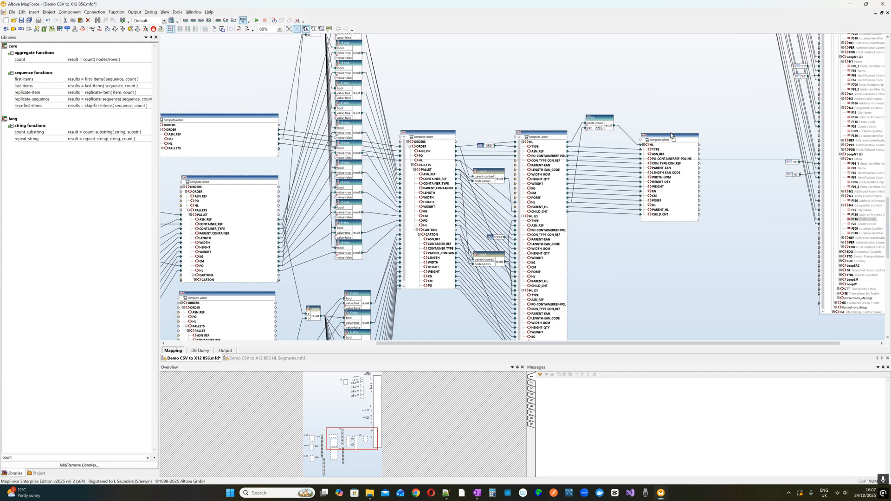
drag(672, 134, 507, 116)
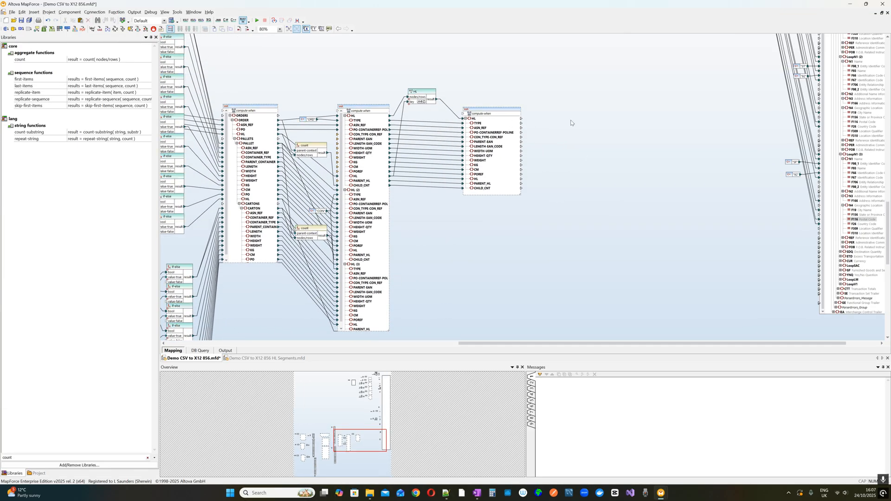
Move the final sorted HL variable out of the group, closer to the lower end of the 856 component
scroll(613, 345, right, 3)
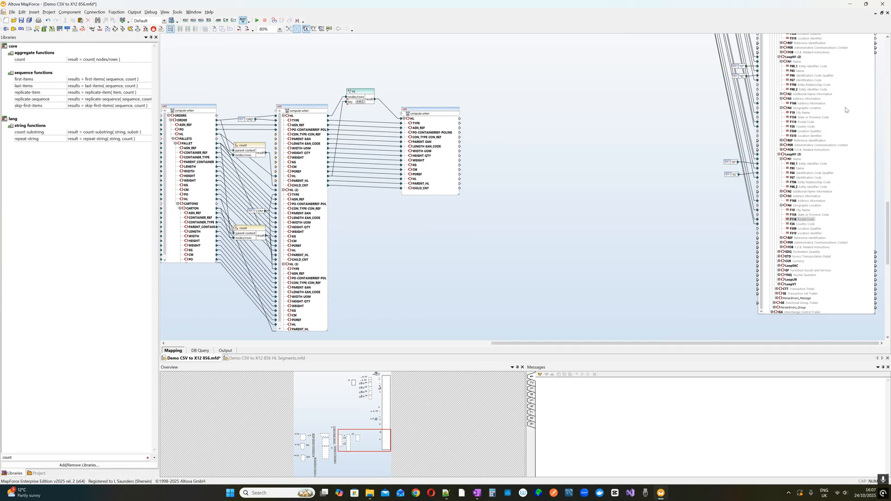
scroll(740, 325, up, 1)
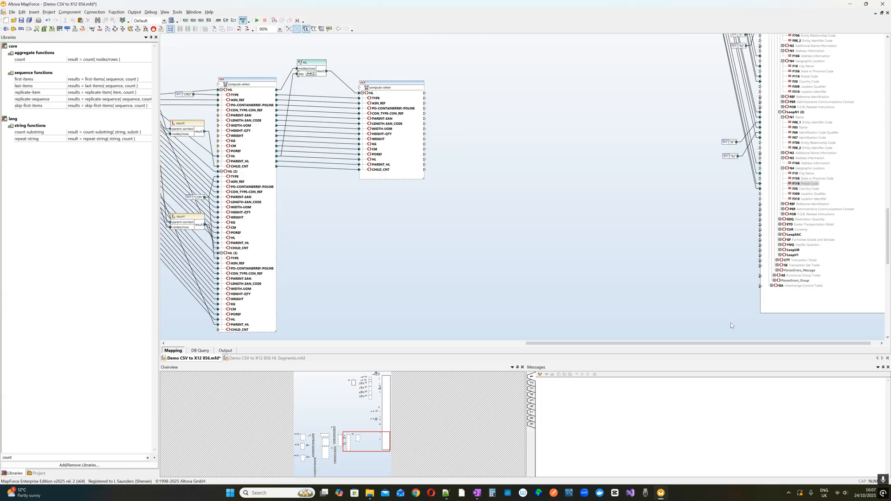
scroll(620, 289, down, 4)
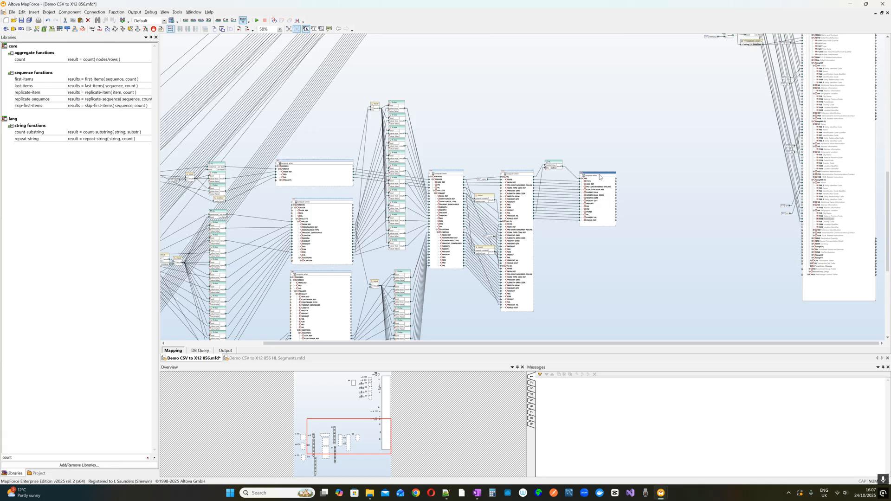
click(619, 177)
drag(618, 177, 726, 233)
scroll(731, 275, up, 3)
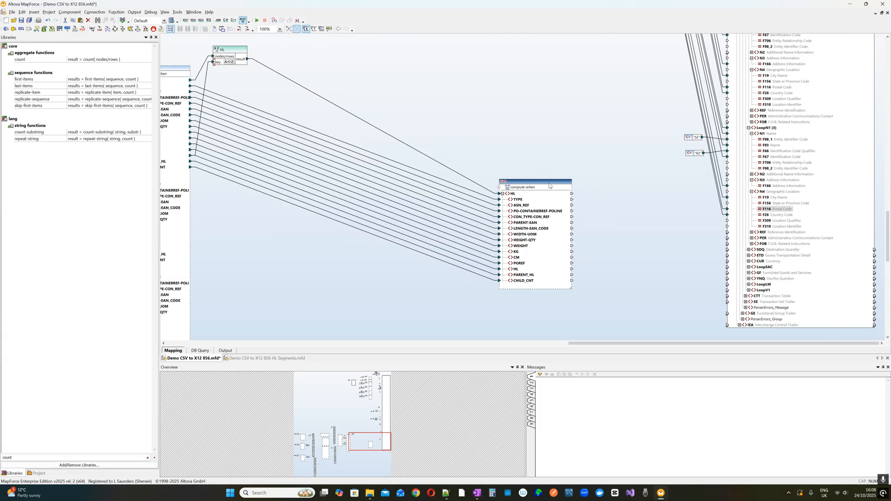
drag(550, 186, 513, 183)
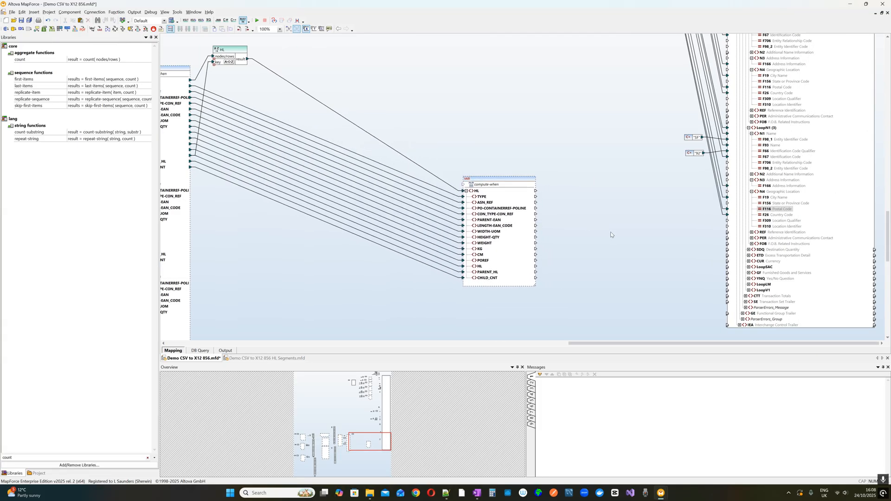
Add a duplicate input after LoopHL in the 856 component
scroll(763, 197, up, 5)
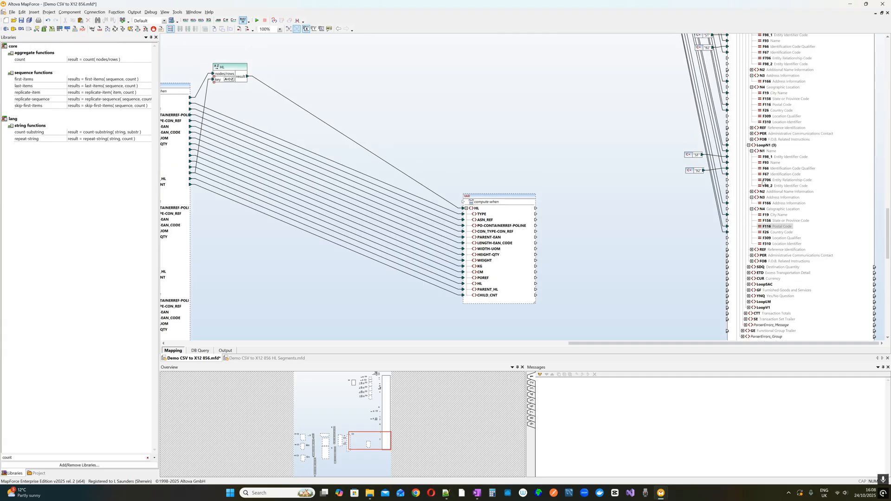
scroll(757, 191, up, 5)
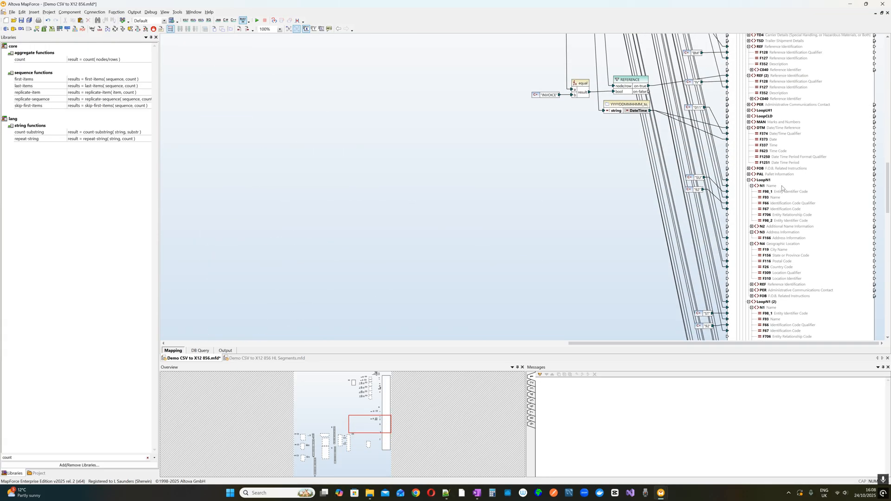
scroll(819, 154, up, 3)
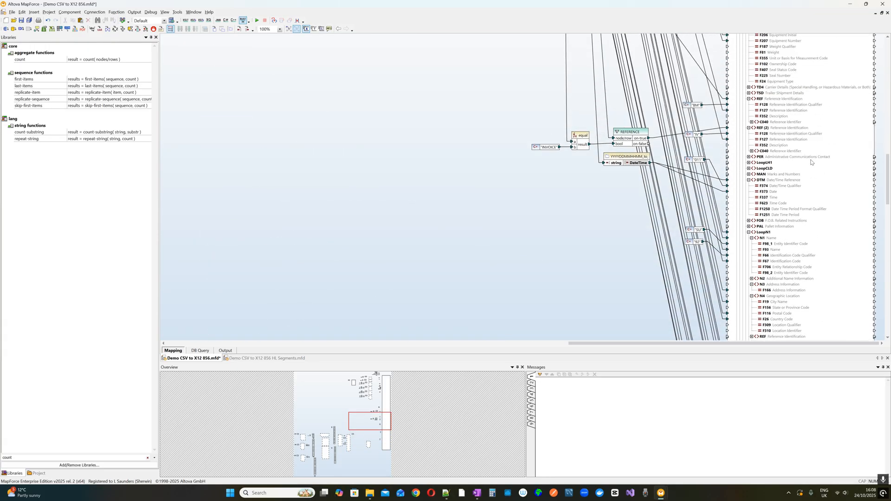
scroll(806, 166, up, 6)
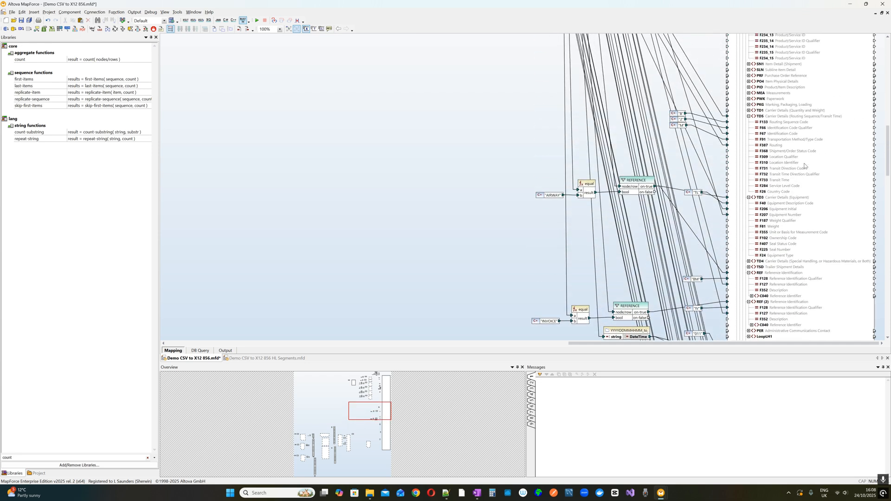
scroll(806, 165, up, 10)
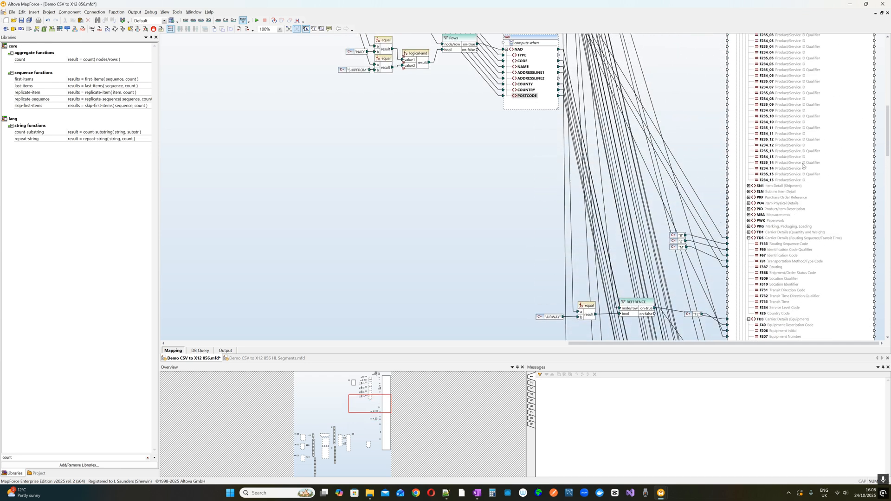
scroll(803, 165, up, 1)
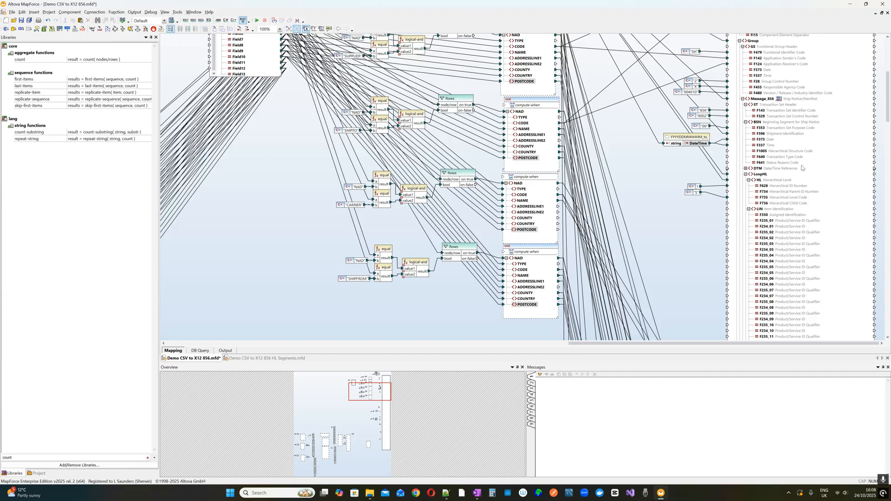
click(758, 175)
right_click(757, 178)
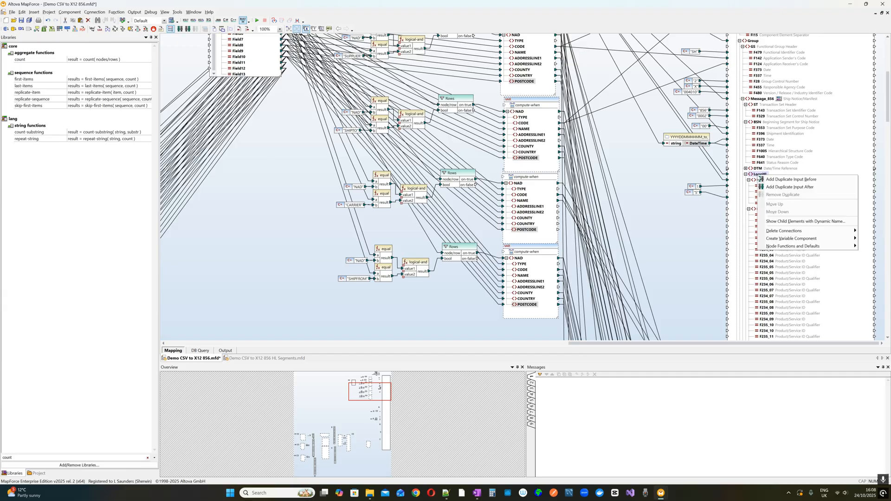
click(791, 187)
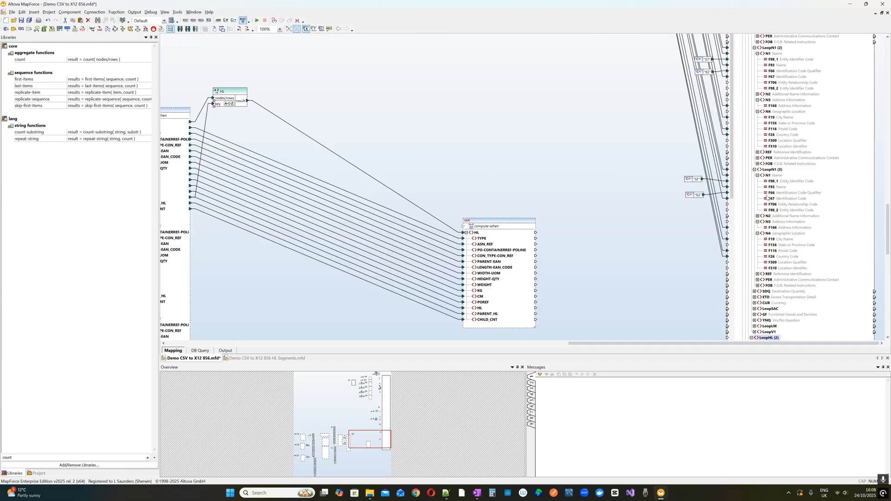
Place the final HL variable beside LoopHL (2), and expand that loop's HL segment while lengthening the 856 component
scroll(669, 217, down, 1)
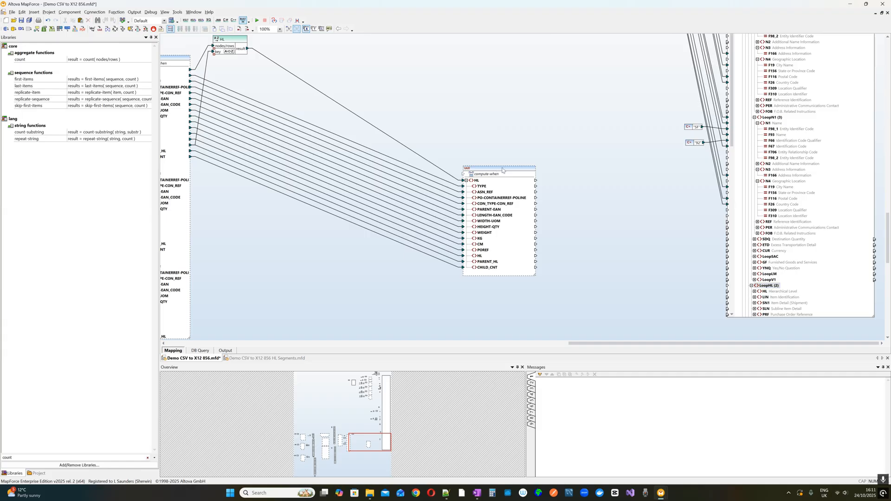
drag(496, 172, 578, 254)
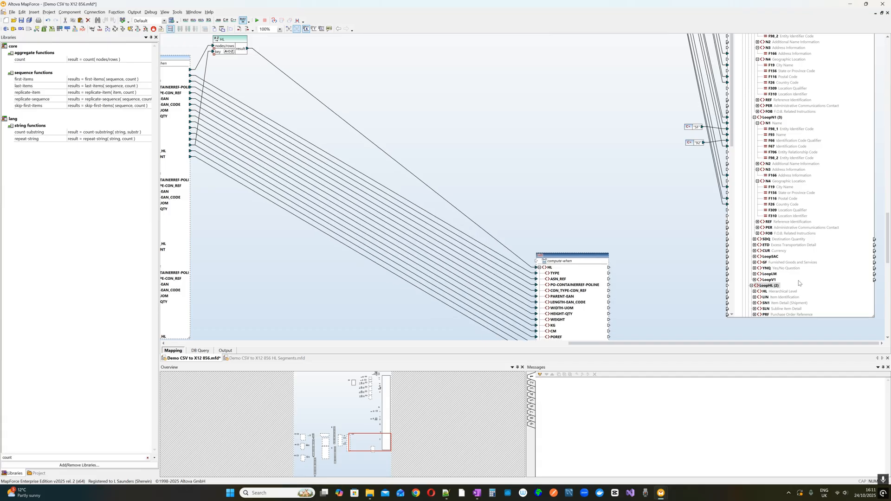
click(755, 291)
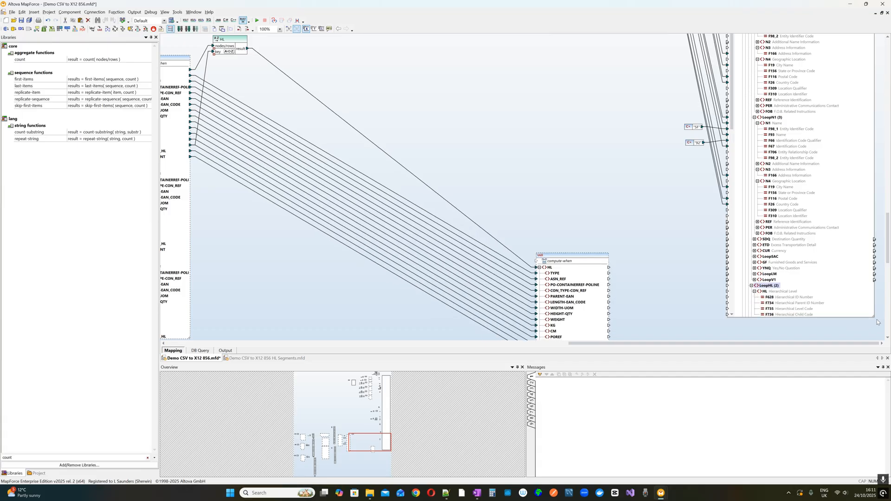
mouse_move(873, 317)
mouse_down()
mouse_move(876, 338)
mouse_move(876, 326)
mouse_up()
Connect the final variable's top-level HL node to LoopHL (2) and its HL segment, deleting the misplaced connection from the child HL field
scroll(547, 189, up, 3)
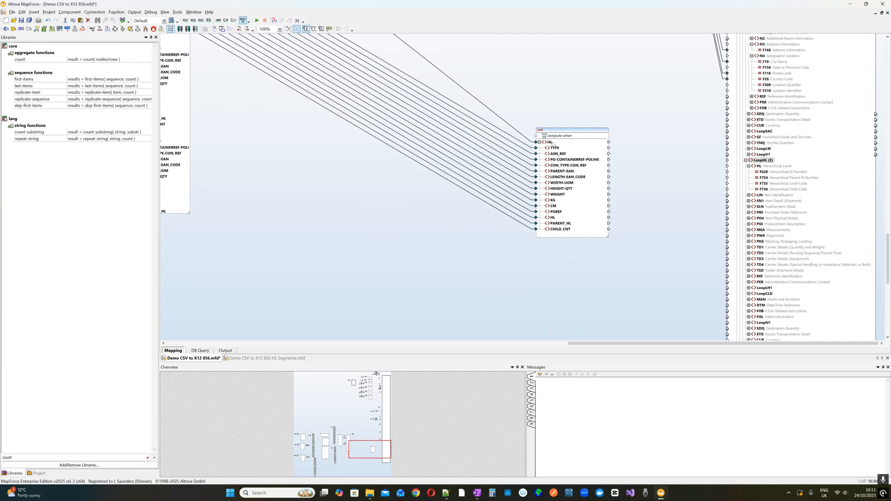
drag(551, 144, 740, 161)
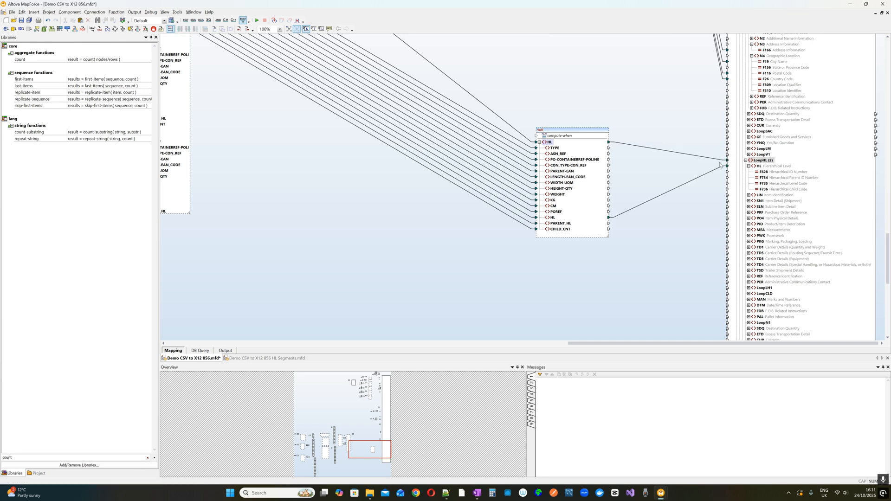
click(720, 170)
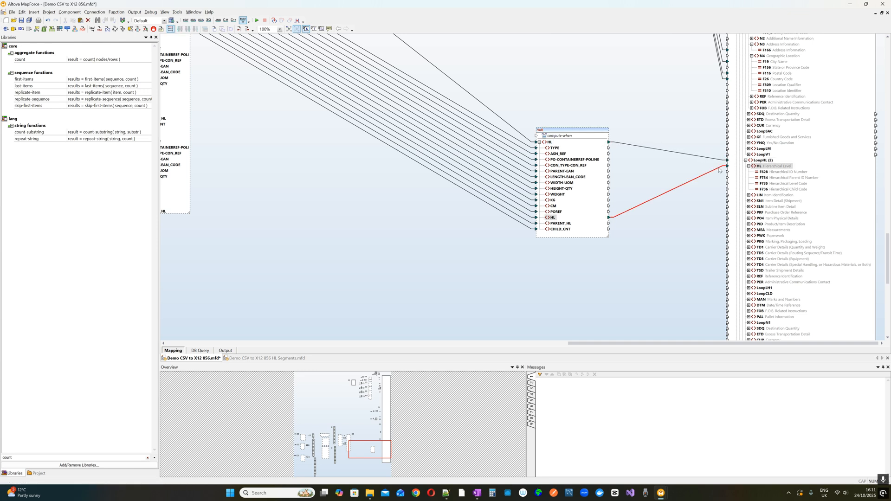
key(Delete)
drag(548, 143, 753, 167)
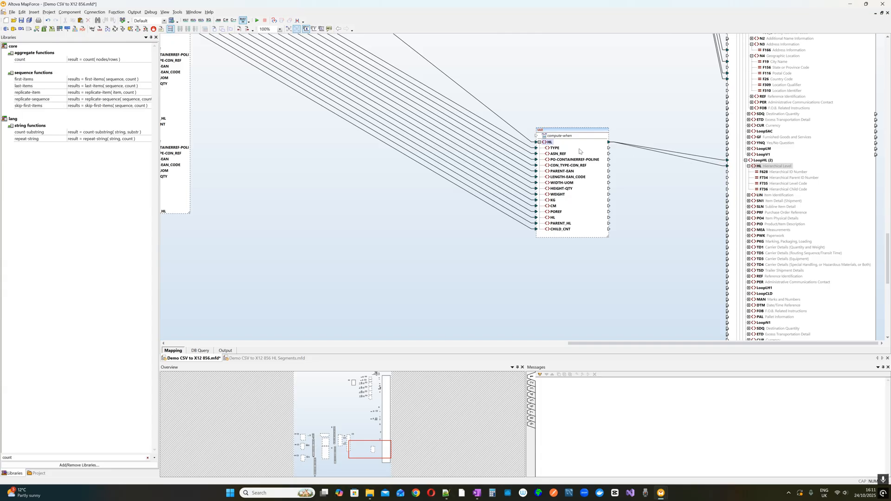
Connect the variable's child HL field to F628 Hierarchical ID Number in LoopHL (2)
drag(553, 218, 752, 176)
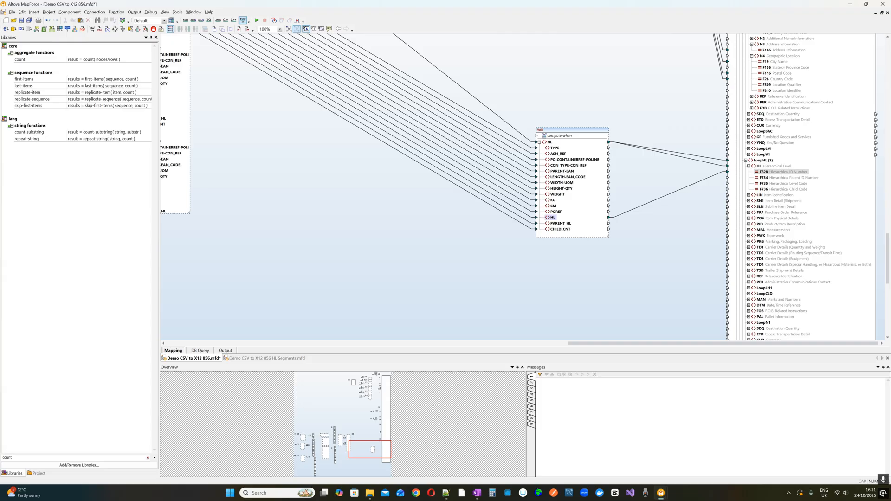
click(446, 493)
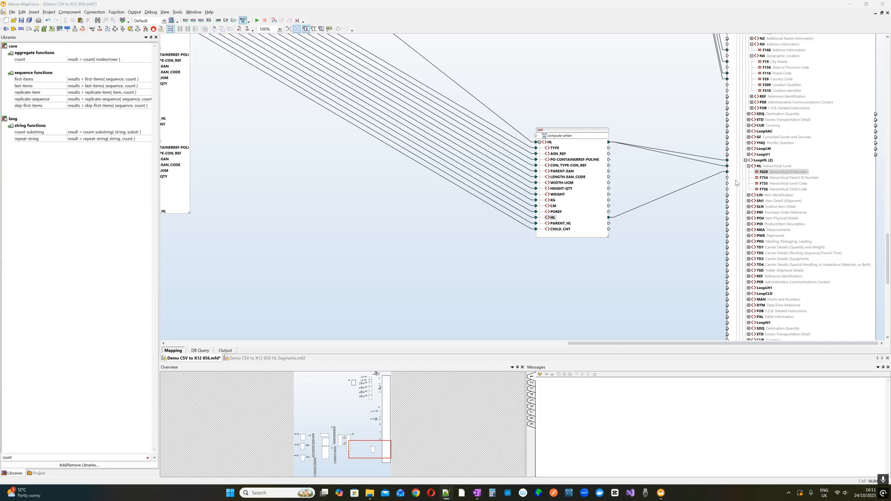
click(567, 223)
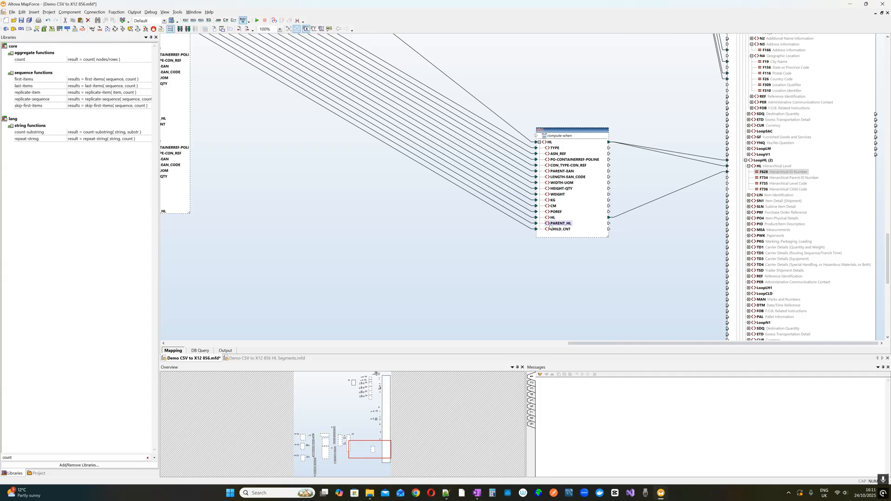
click(655, 201)
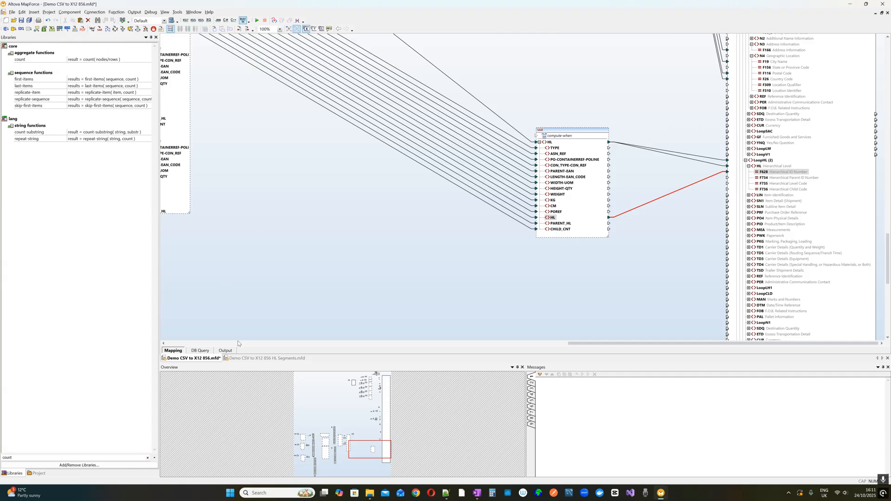
Preview the mapping output, compare the ID numbers of the first and the looped HL segments, and return to the mapping
click(228, 352)
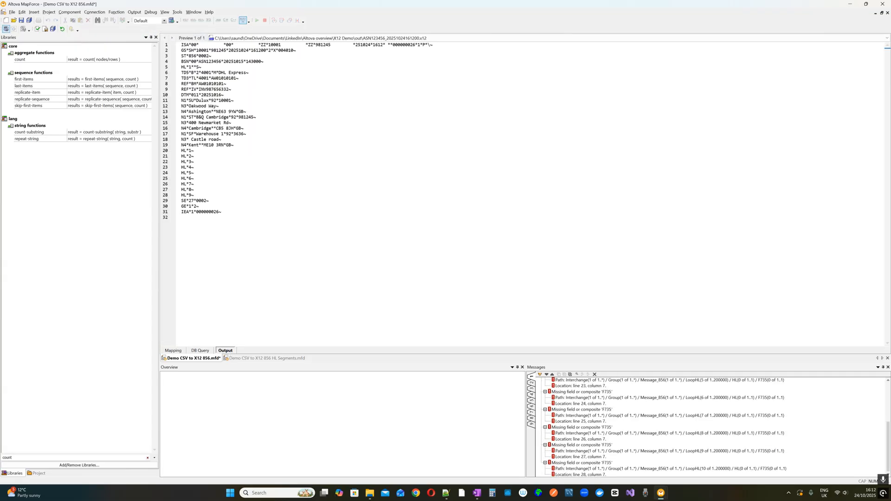
click(178, 68)
click(174, 153)
click(173, 352)
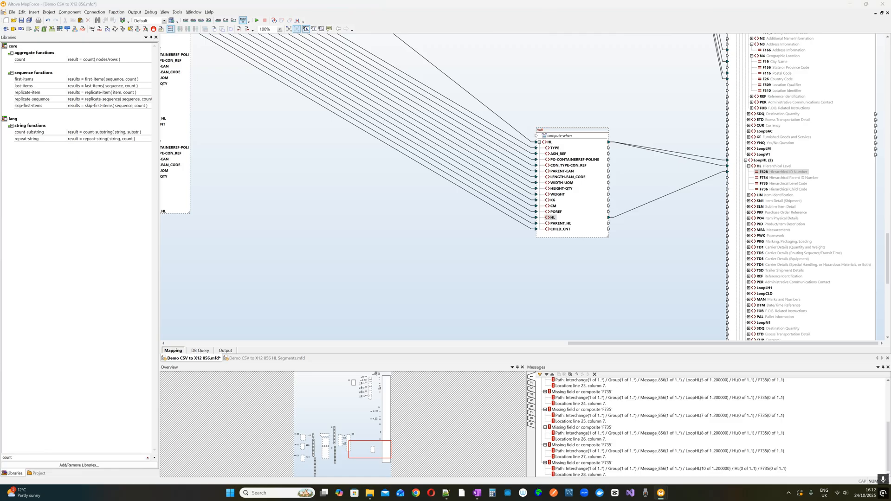
Paste an add function with constant 1 into the HL-to-F628 connection, align it with F628, and check the HL numbering in the output
right_click(671, 174)
click(715, 244)
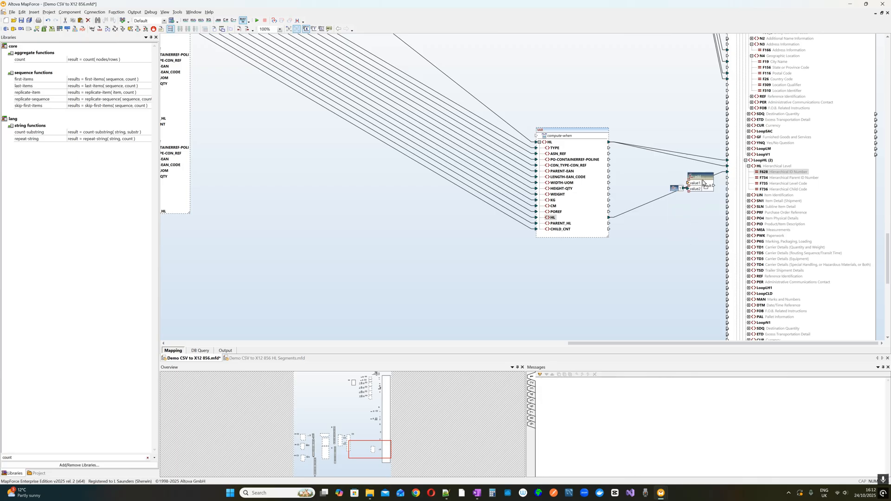
drag(704, 180, 742, 174)
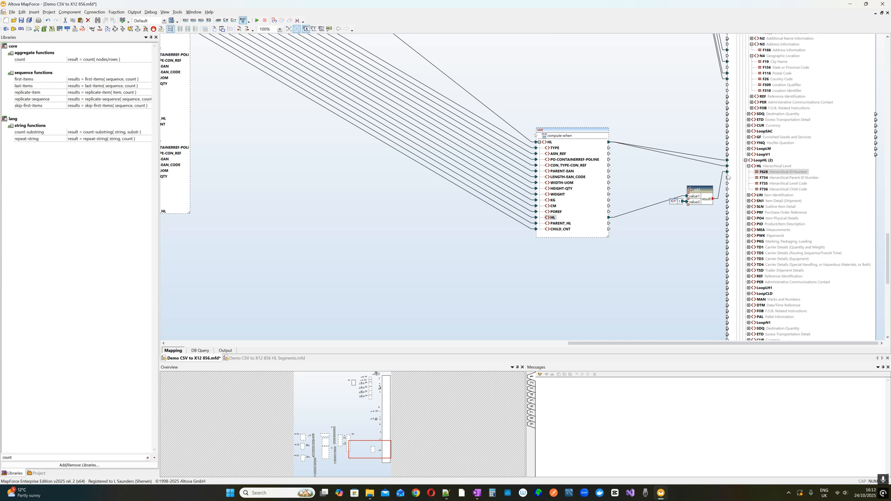
drag(697, 172, 697, 168)
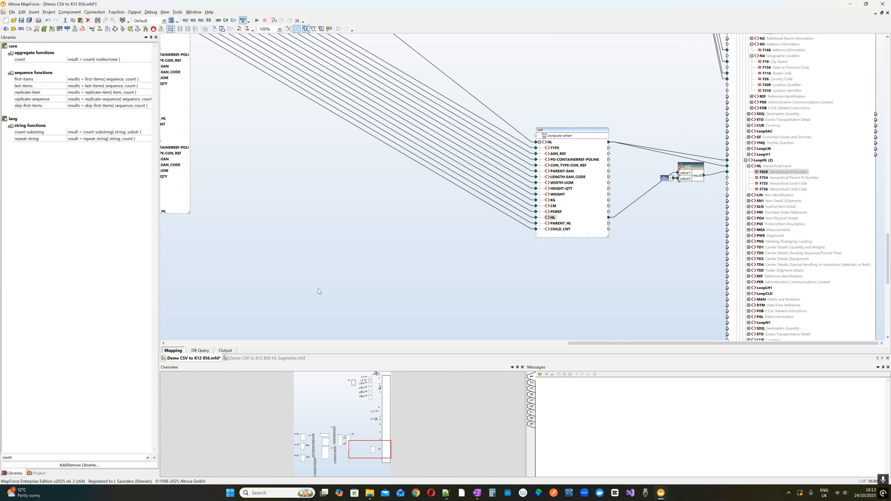
click(225, 350)
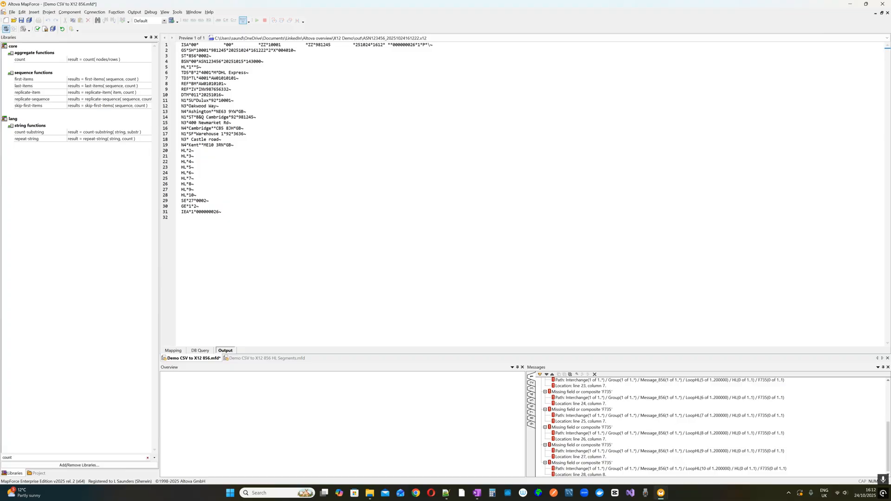
click(174, 352)
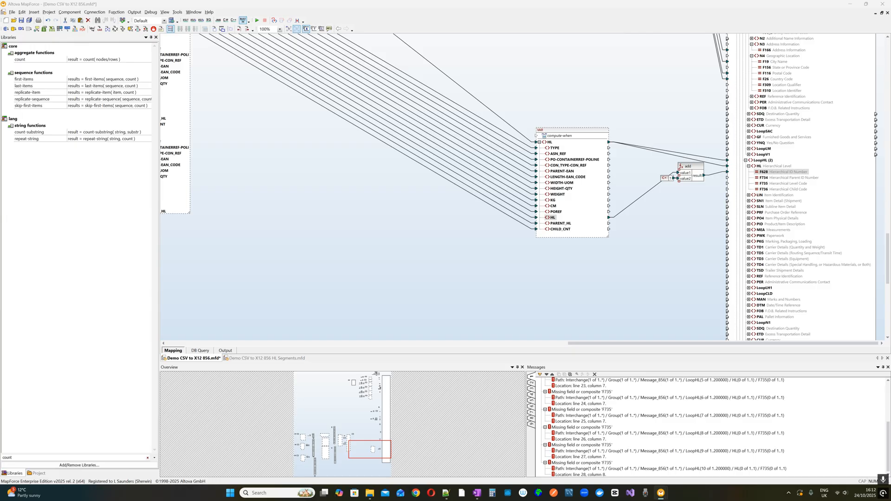
Move the HL variable further from the 856 component and paste the value-map, if-else and add function group between them
click(138, 29)
click(507, 303)
click(576, 231)
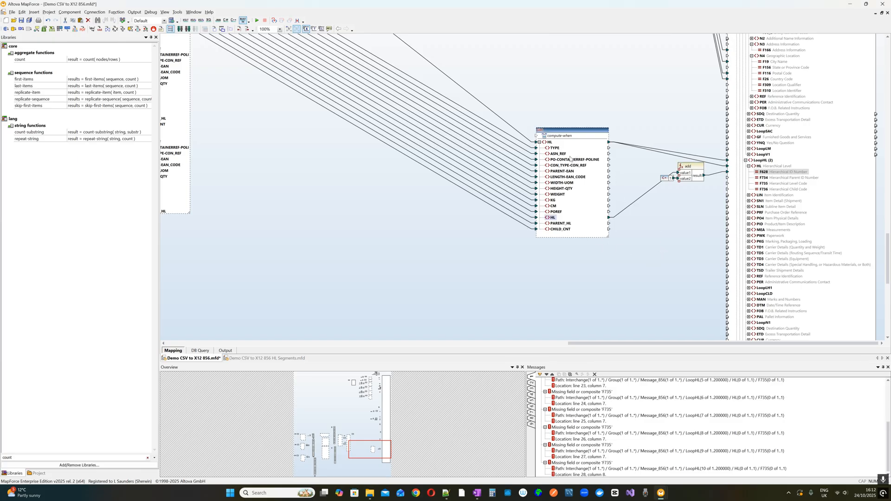
drag(562, 133, 518, 130)
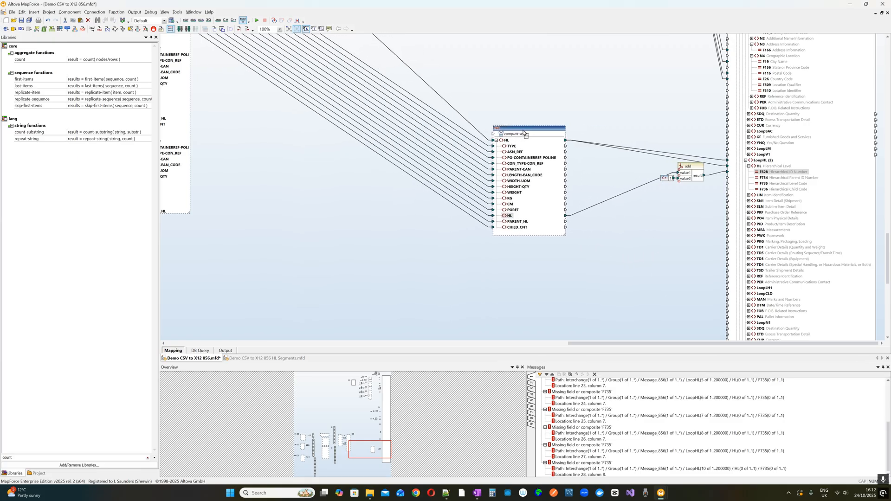
right_click(642, 222)
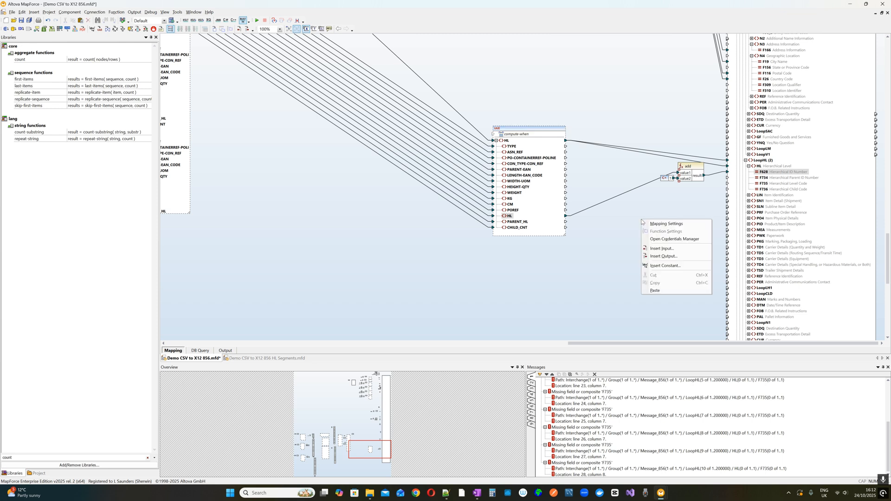
click(670, 291)
drag(675, 223, 650, 201)
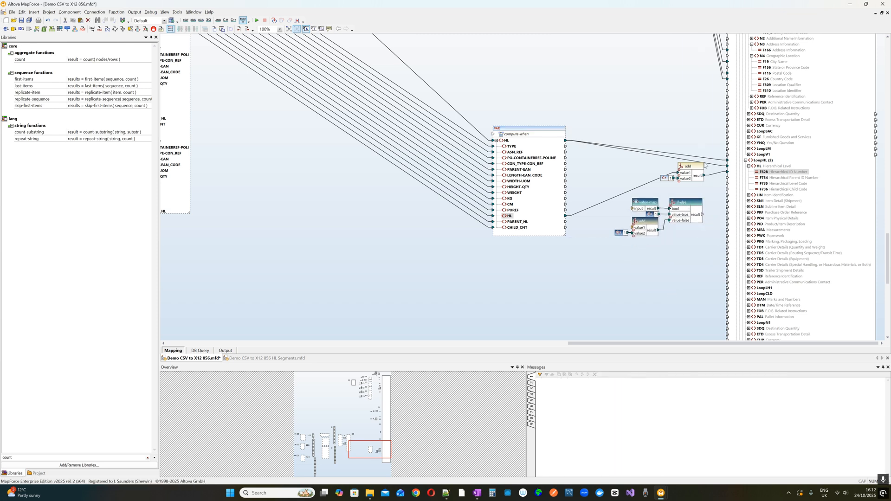
Wire the pasted group: if-else result to F734, PARENT_HL to the add function's value1, TYPE to the value-map input; place it near F734
double_click(650, 201)
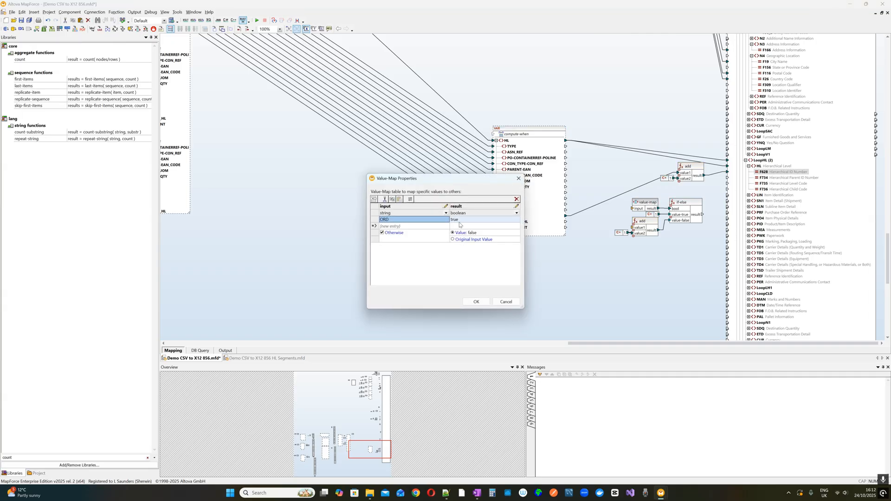
click(476, 303)
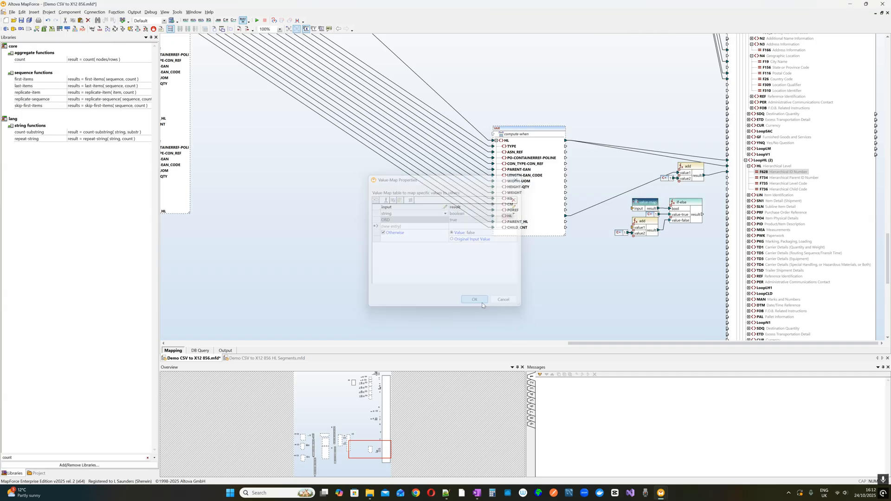
click(704, 215)
drag(703, 214, 746, 179)
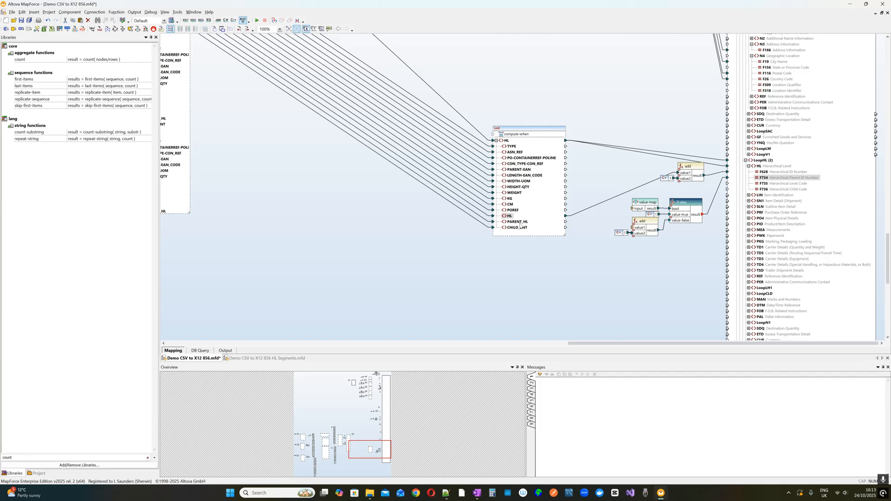
drag(522, 223, 635, 228)
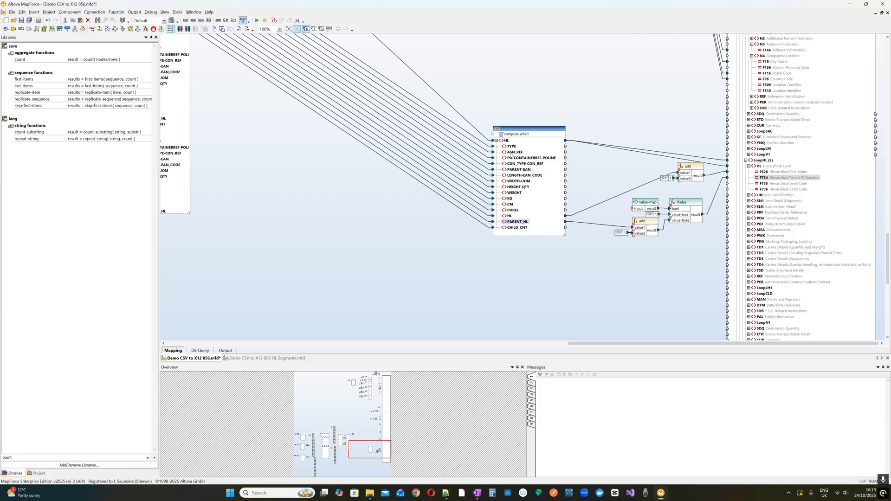
drag(507, 147, 643, 211)
drag(609, 179, 599, 211)
drag(687, 203, 688, 185)
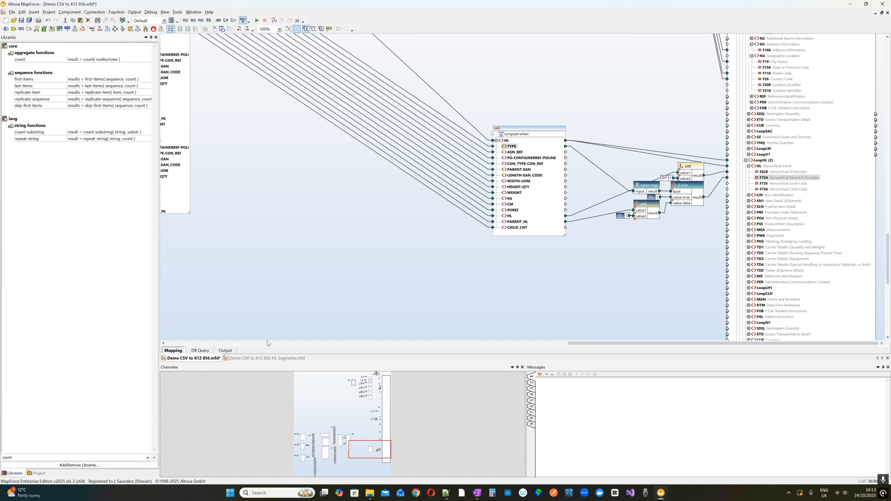
Preview the output, examine the parent IDs in the looped HL segments, and return to the mapping
click(226, 352)
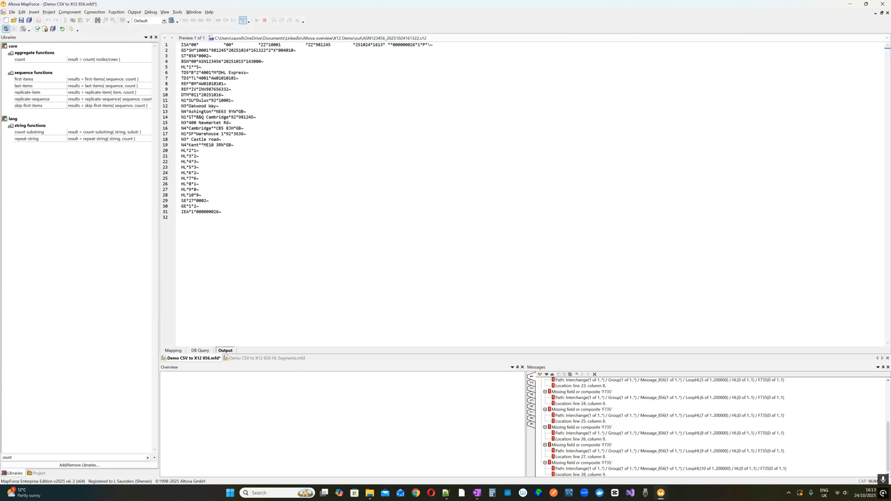
drag(189, 151, 200, 150)
drag(200, 184, 181, 184)
click(172, 350)
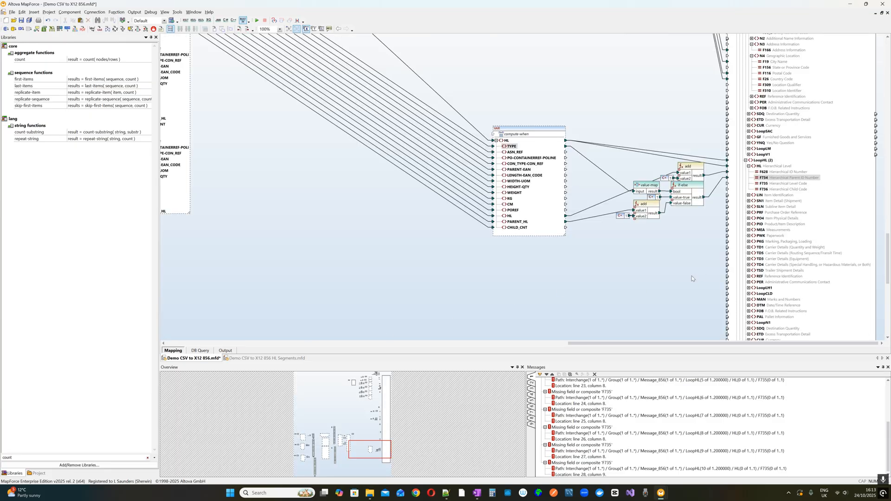
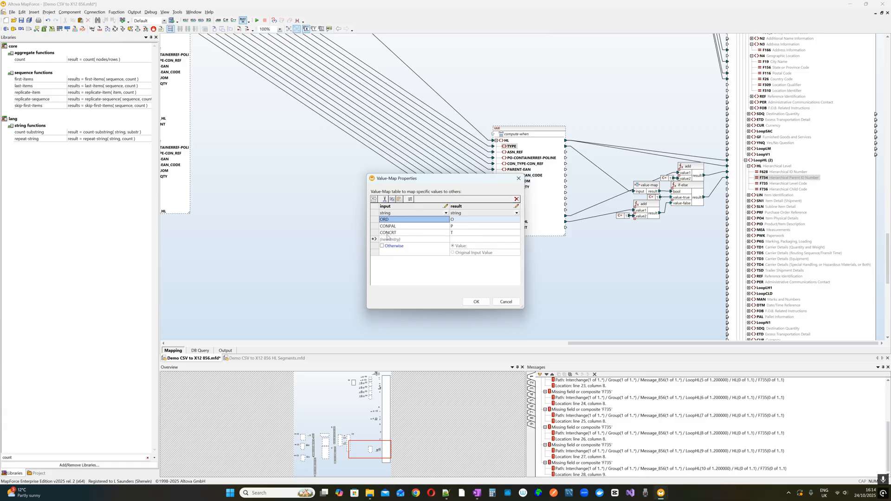
Close the value-map properties, then paste the substitute-null, concat and value-map group below the parent ID functions
click(519, 180)
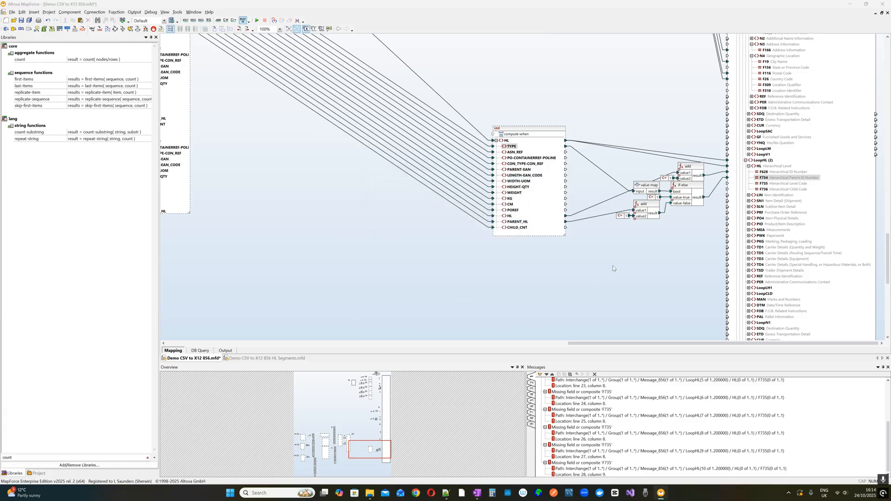
right_click(613, 266)
click(637, 336)
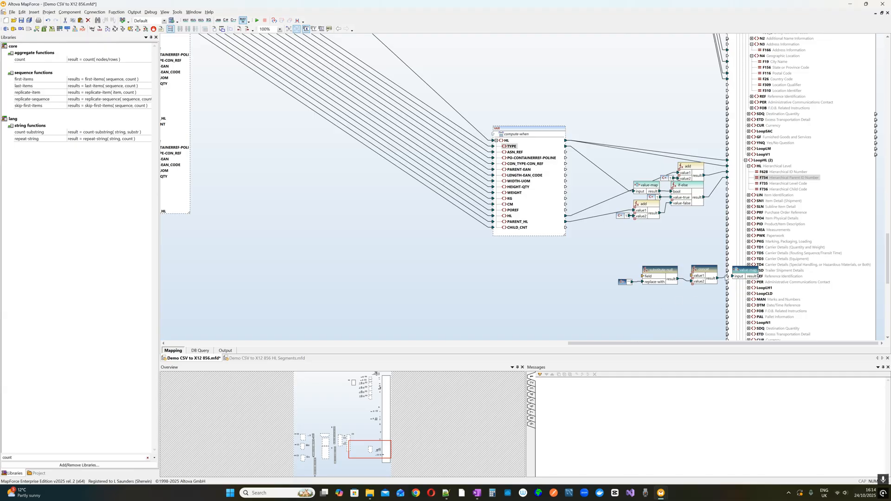
drag(710, 270, 656, 242)
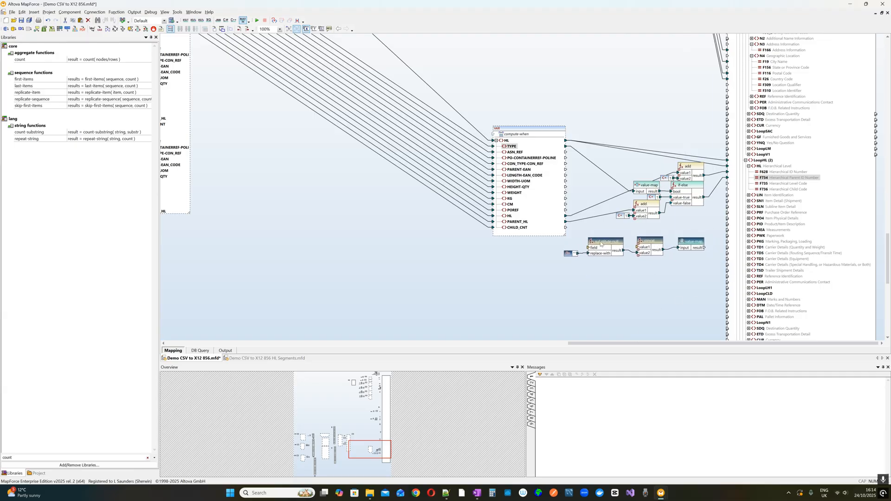
Connect CON_TYPE-CON_REF to substitute-null's field and TYPE to concat's value1, and check the entries of the pasted value-map
click(529, 166)
drag(566, 163, 591, 252)
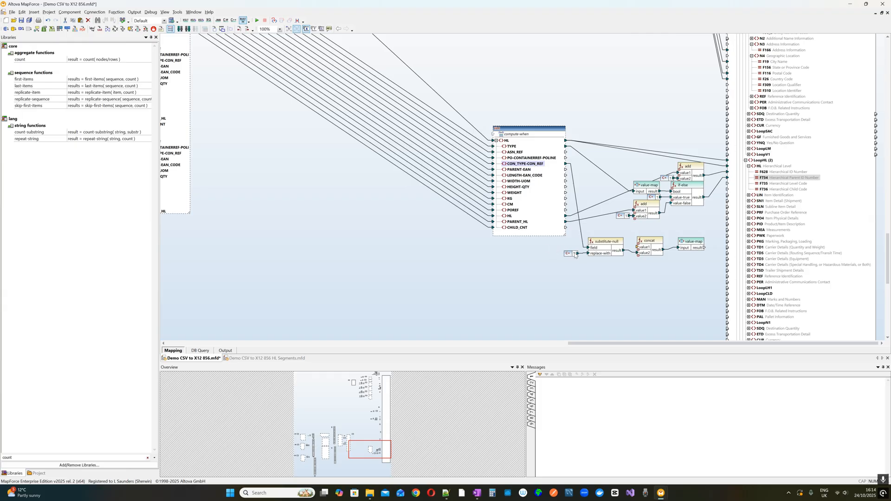
drag(517, 147, 640, 248)
double_click(694, 242)
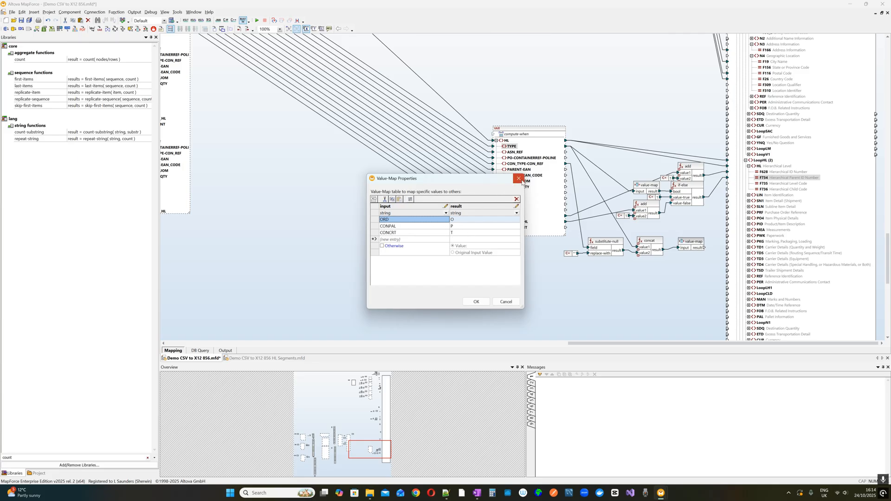
click(521, 181)
Move the level code function group up, reposition the HL variable, and connect the value-map result to F735 Hierarchical Level Code
drag(547, 242, 707, 282)
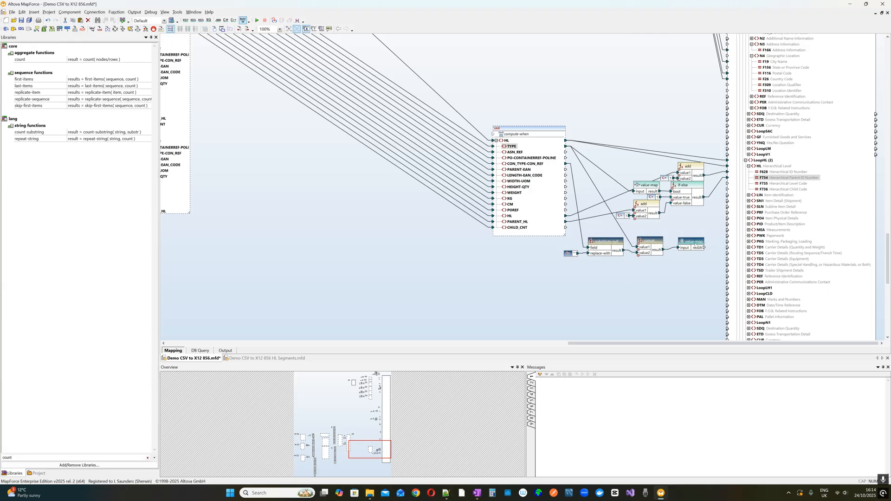
drag(695, 241, 670, 218)
drag(508, 130, 473, 196)
drag(704, 230, 741, 186)
Preview the mapping output and examine the HL segments with their level codes
click(226, 351)
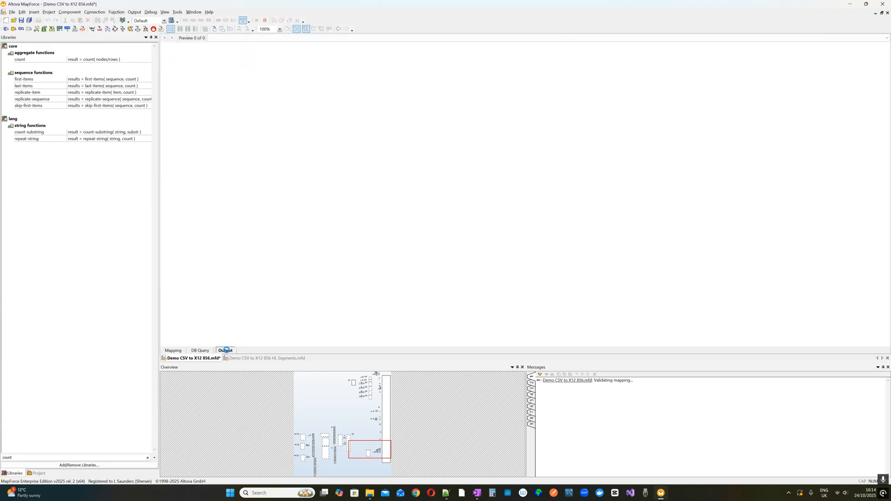
triple_click(190, 67)
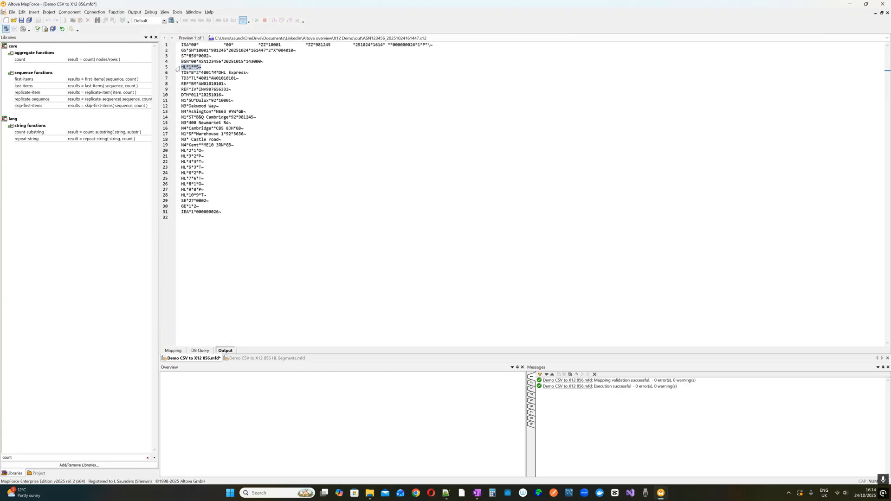
Examine the successive HL segments in the output to trace their IDs, parent IDs and level codes, and return to the mapping
triple_click(192, 151)
triple_click(192, 156)
triple_click(192, 162)
triple_click(192, 168)
triple_click(193, 173)
click(204, 178)
triple_click(203, 179)
triple_click(197, 184)
double_click(200, 190)
click(173, 351)
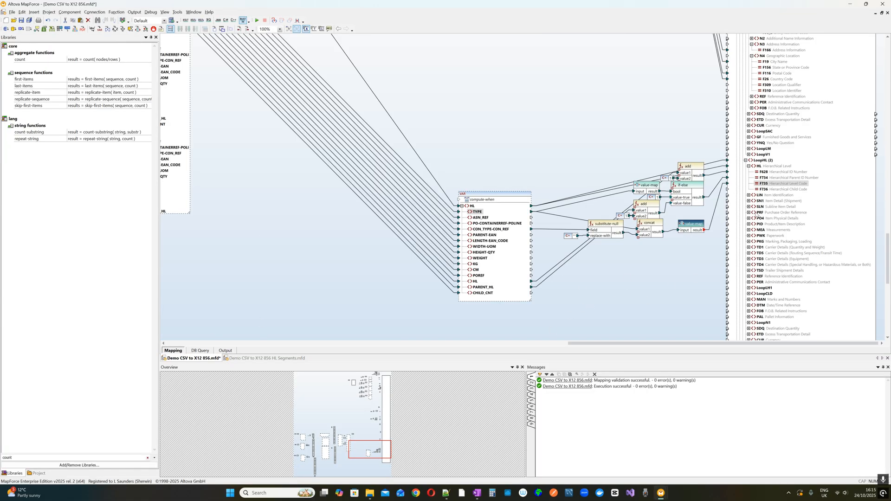
Expand LIN Item Identification under LoopHL (2) and move the HL variable with its connected functions up to clear space beside LIN
click(748, 196)
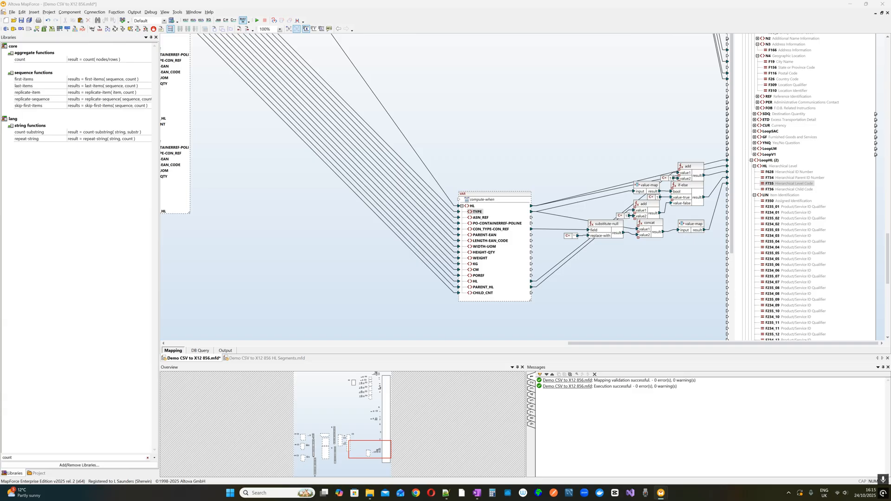
scroll(618, 258, down, 2)
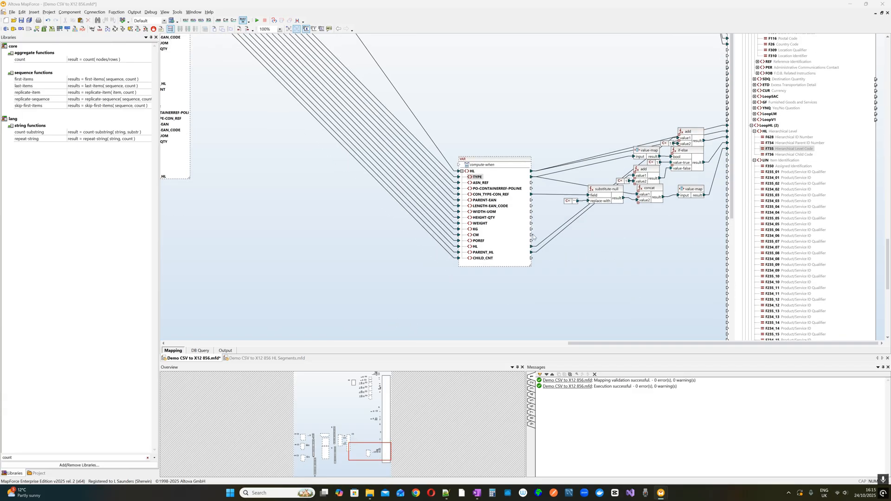
drag(421, 88, 714, 302)
drag(493, 158, 425, 140)
click(587, 197)
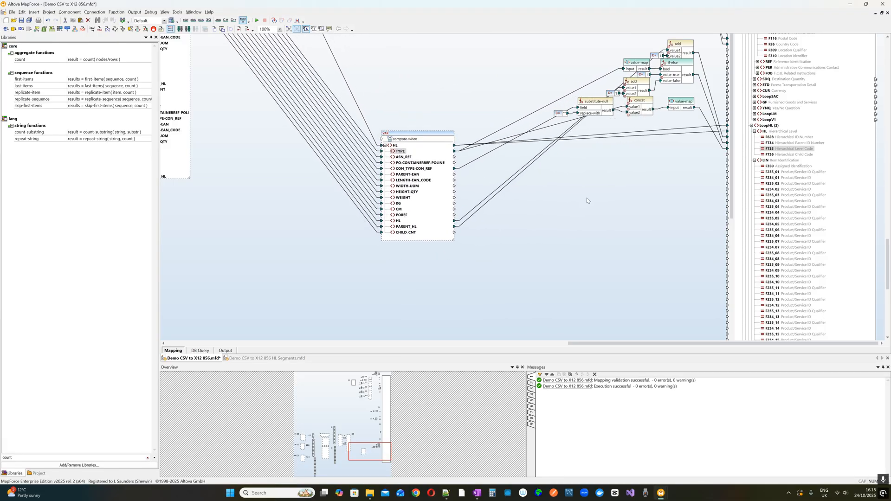
Paste the value-map, equal, logical-and and filter group beside LIN, and check the entries of the pasted value-map
right_click(587, 198)
click(610, 268)
drag(691, 215, 654, 184)
click(599, 165)
double_click(563, 177)
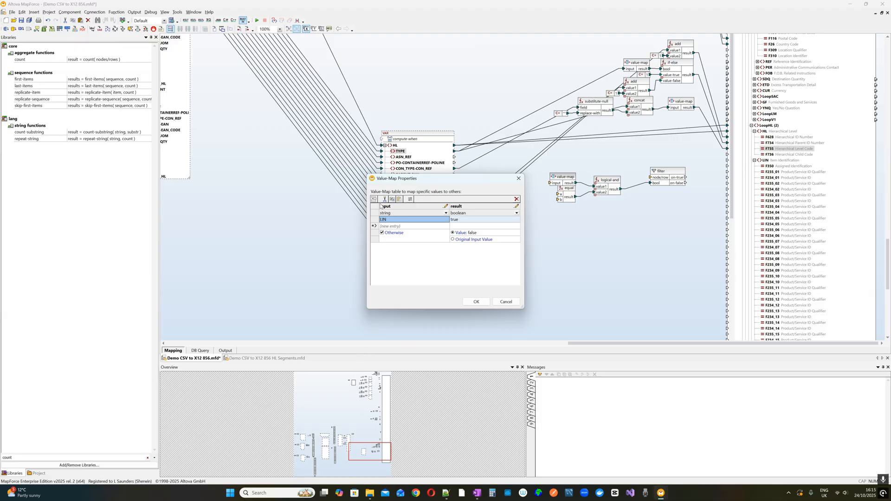
click(474, 302)
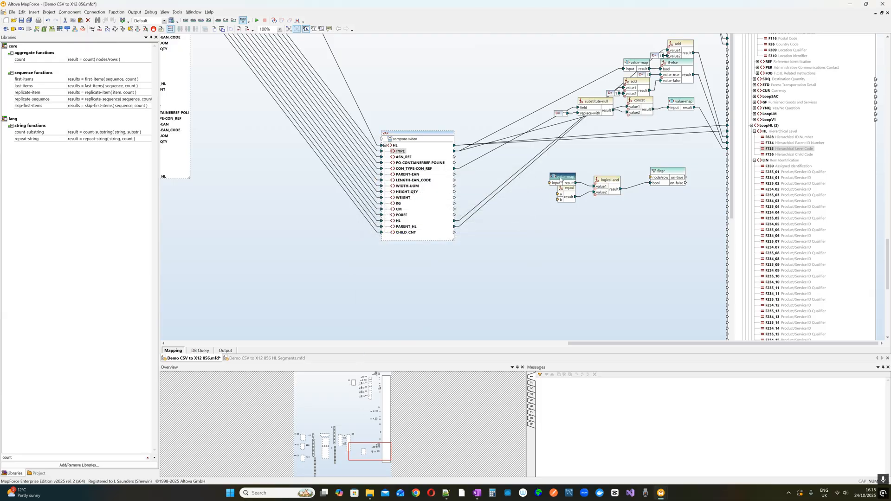
drag(562, 177, 563, 172)
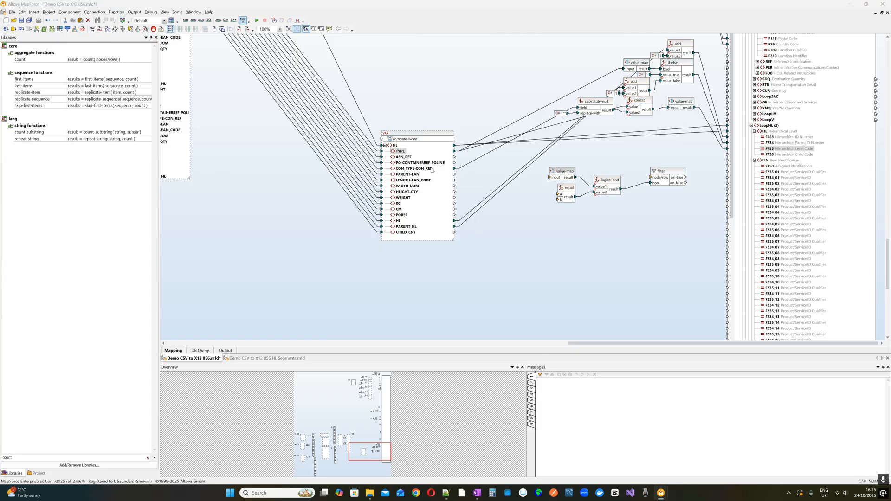
Connect PO-CONTAINERREF-POLINE to the equal function's a input and the filter's on-true output to LIN
click(404, 165)
drag(432, 165, 559, 195)
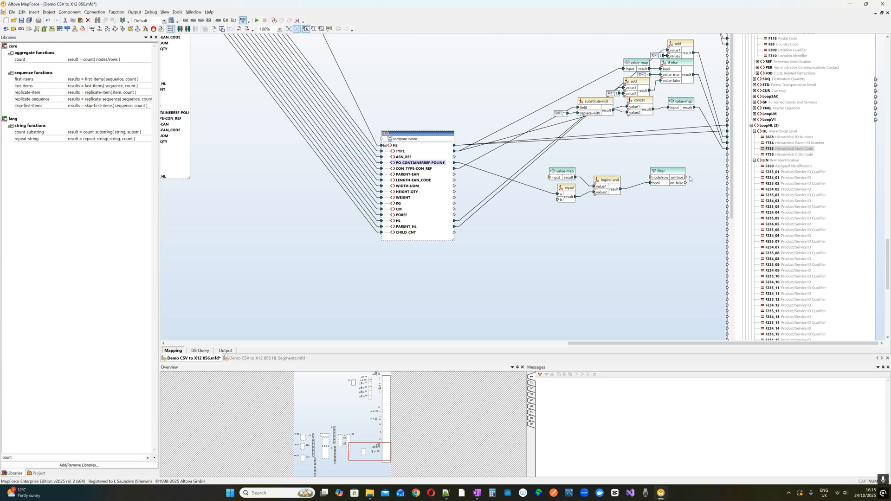
drag(686, 177, 743, 166)
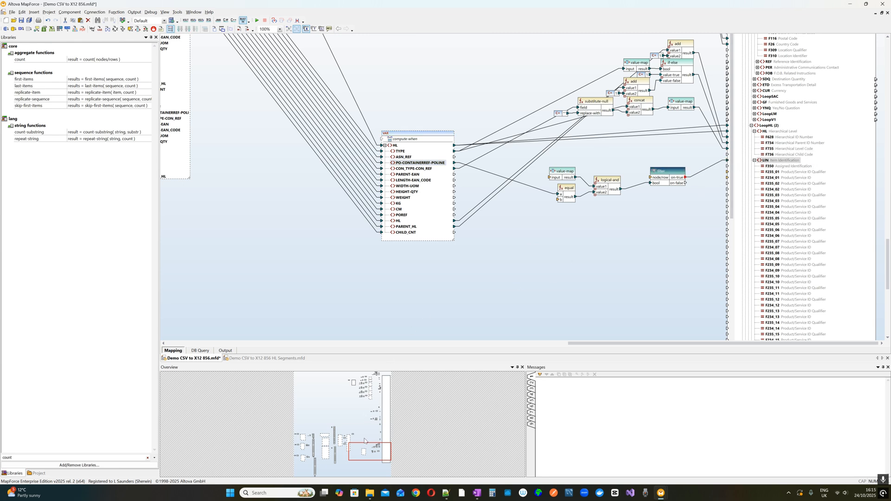
Connect Rows of the Text file component to the node/row input of the LIN filter
drag(364, 448, 356, 379)
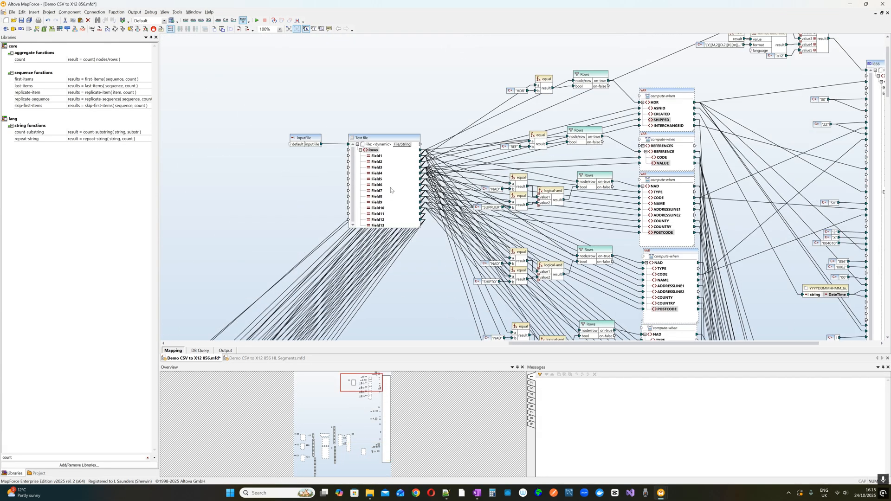
drag(377, 150, 792, 306)
scroll(781, 319, down, 1)
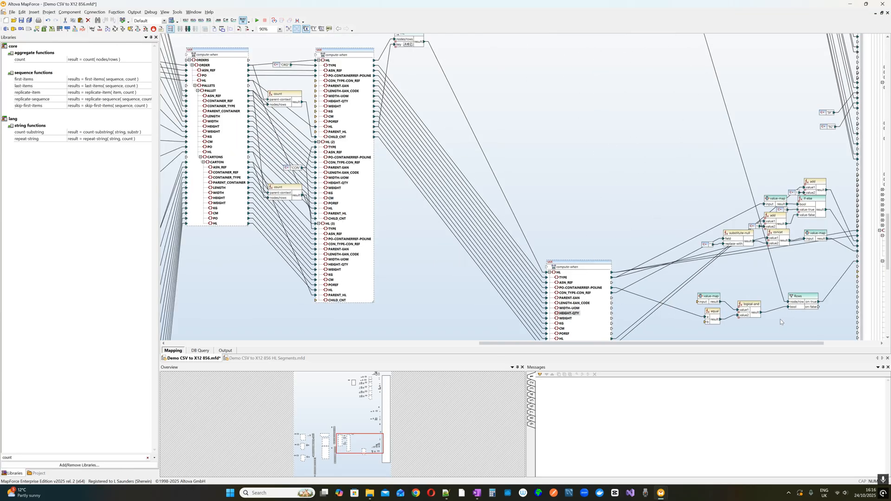
Review the Text file component's sample rows and connect its field to match against PO-CONTAINERREF-POLINE to the equal function's b input
scroll(537, 267, up, 3)
drag(361, 431, 355, 382)
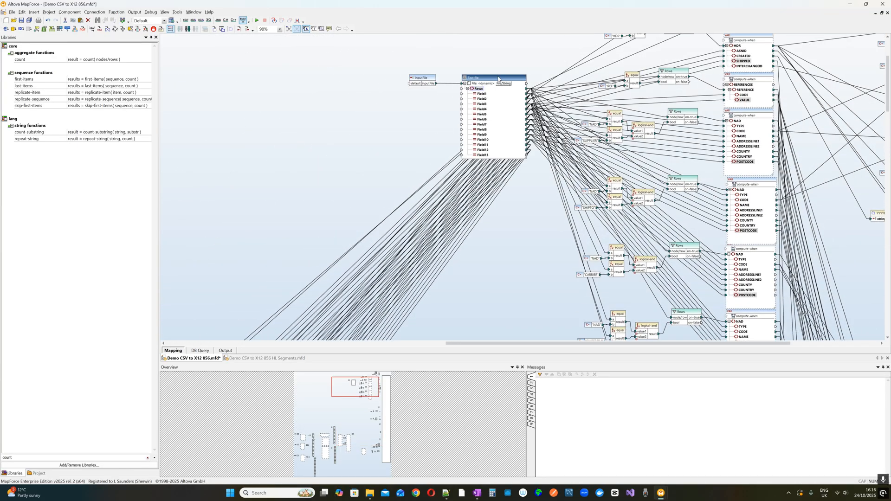
double_click(498, 79)
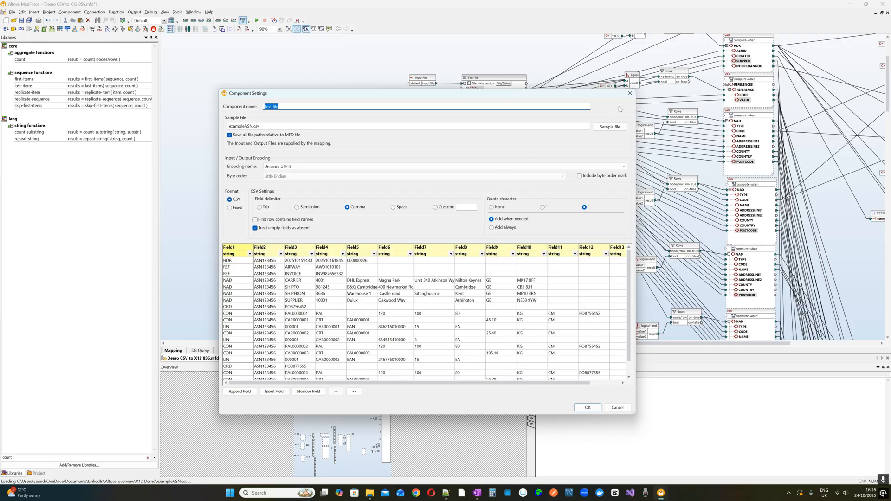
click(630, 94)
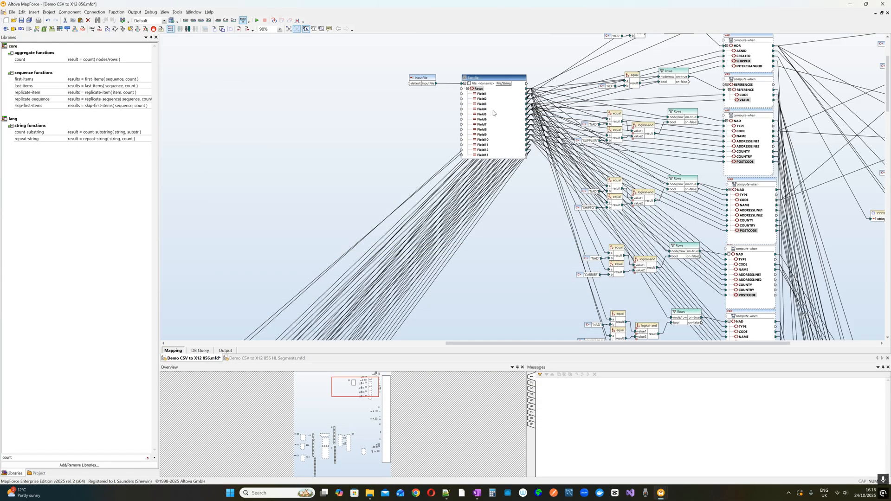
scroll(494, 113, down, 1)
scroll(494, 113, down, 2)
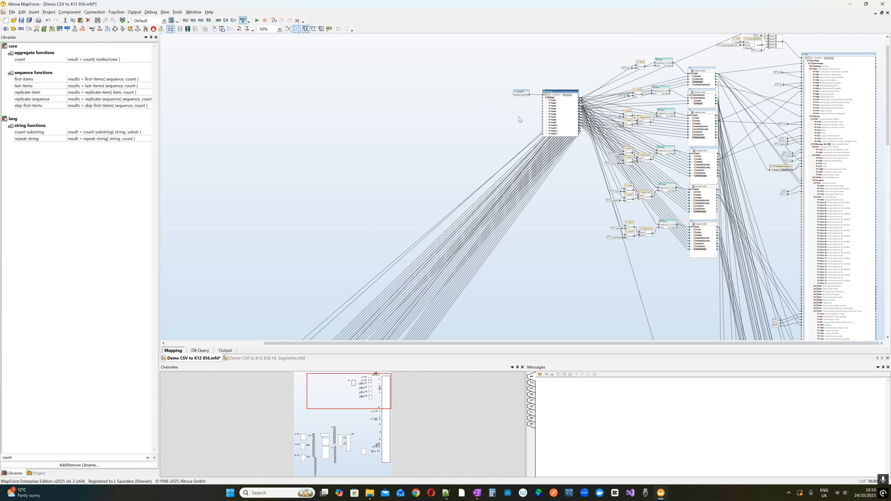
drag(558, 110, 750, 254)
scroll(764, 279, up, 6)
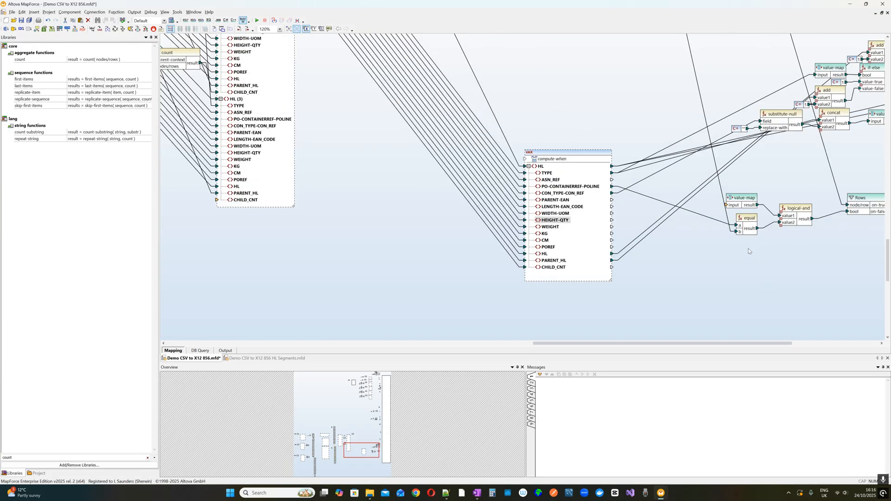
Check the LIN value-map's entries and connect Field1 of the Text file component to its input
click(624, 190)
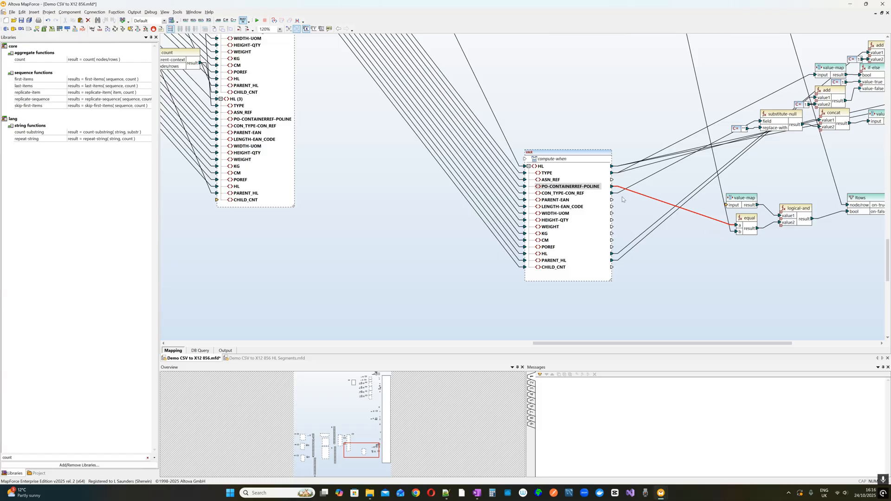
double_click(734, 203)
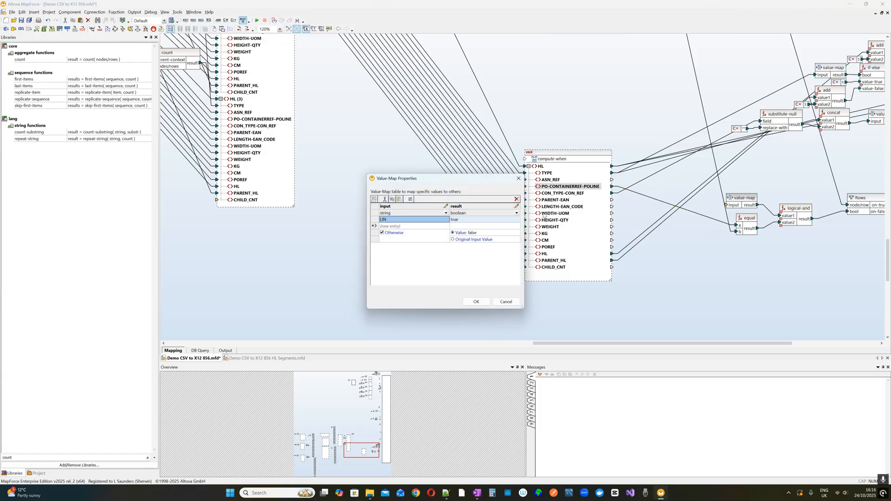
click(506, 302)
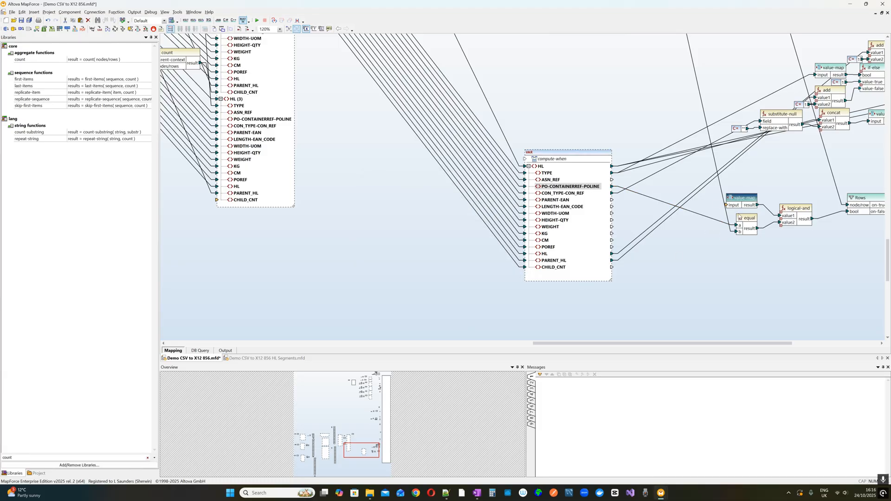
scroll(740, 217, down, 5)
scroll(631, 217, up, 10)
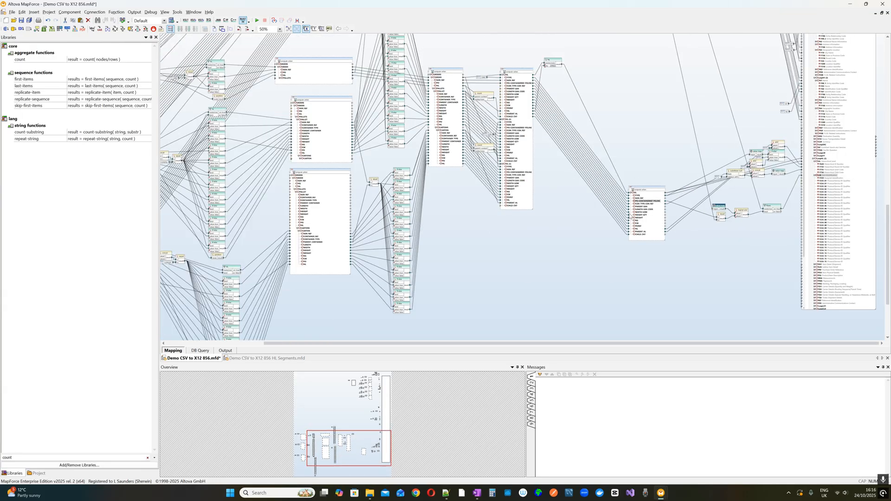
scroll(582, 144, up, 4)
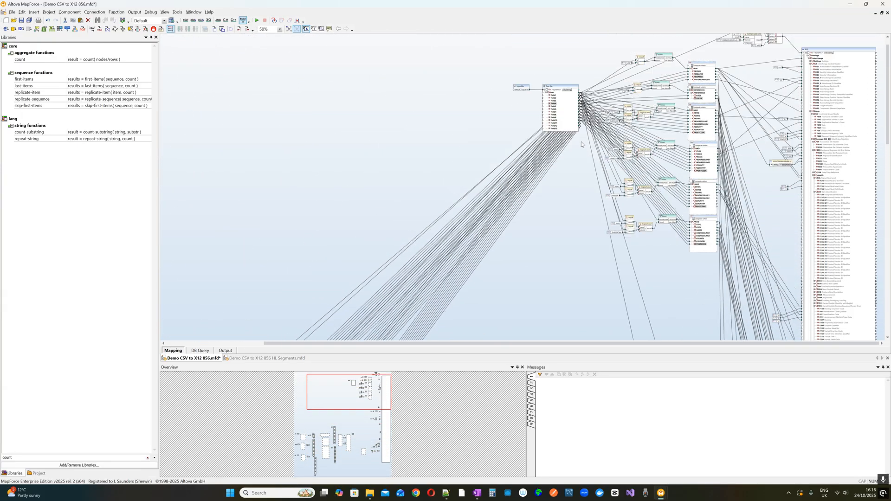
drag(554, 105, 717, 252)
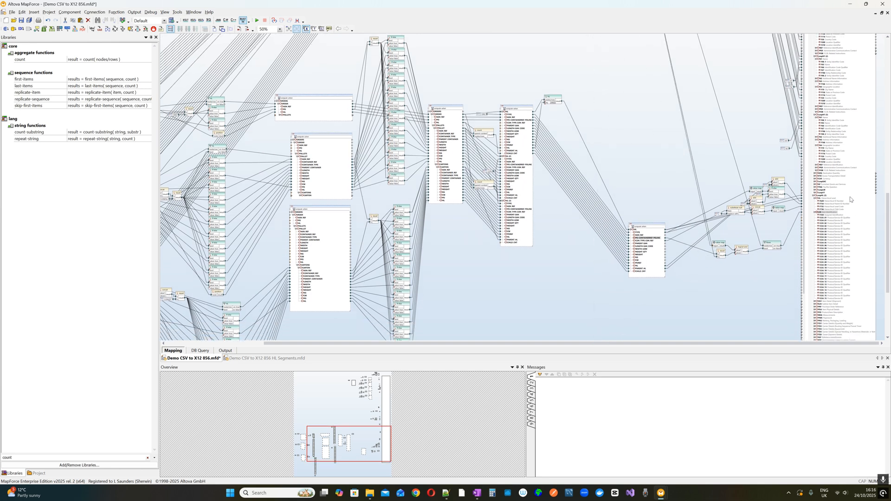
Reopen the Text file component settings and examine the LIN rows and their fields in the exampleASN.csv sample data
ctrl+scroll(781, 249, up, 6)
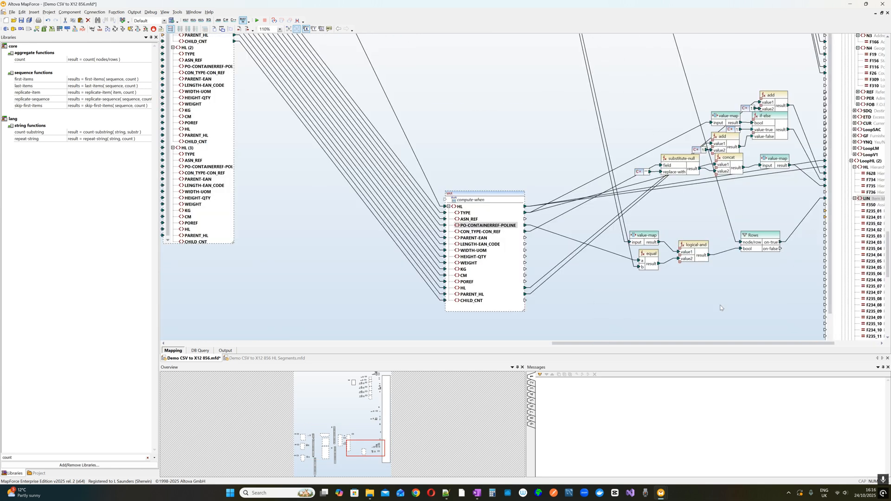
drag(703, 344, 726, 344)
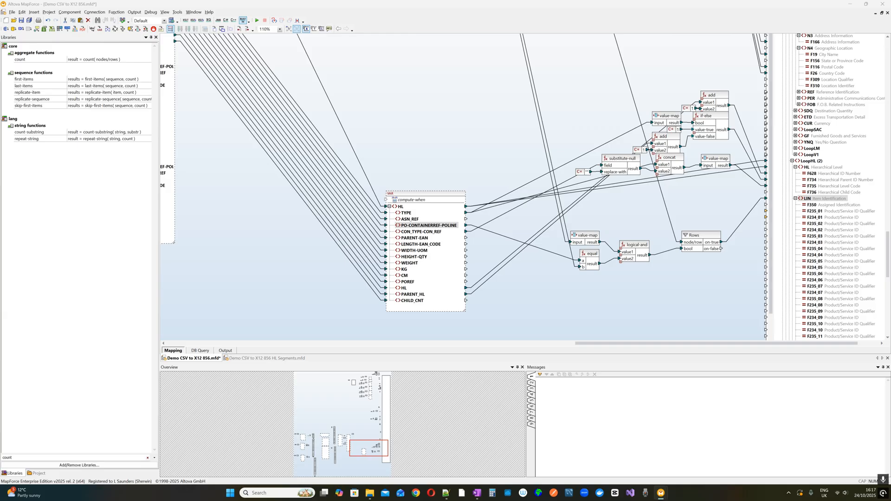
click(351, 384)
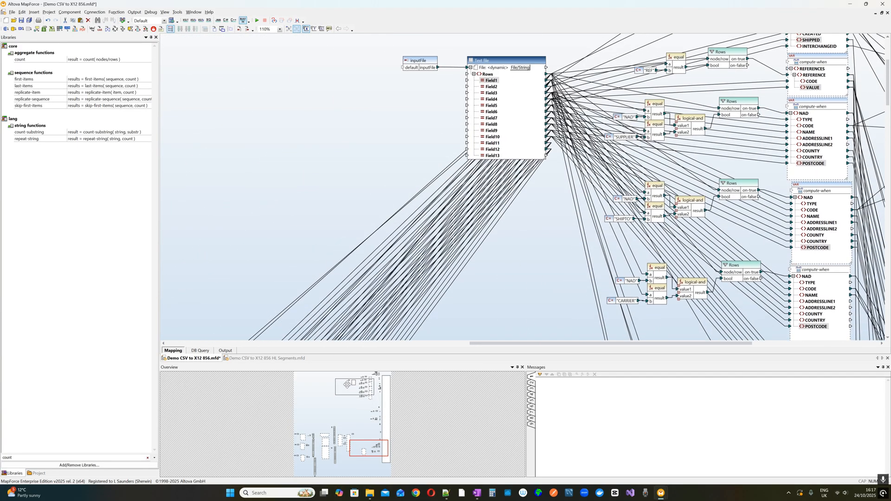
double_click(506, 61)
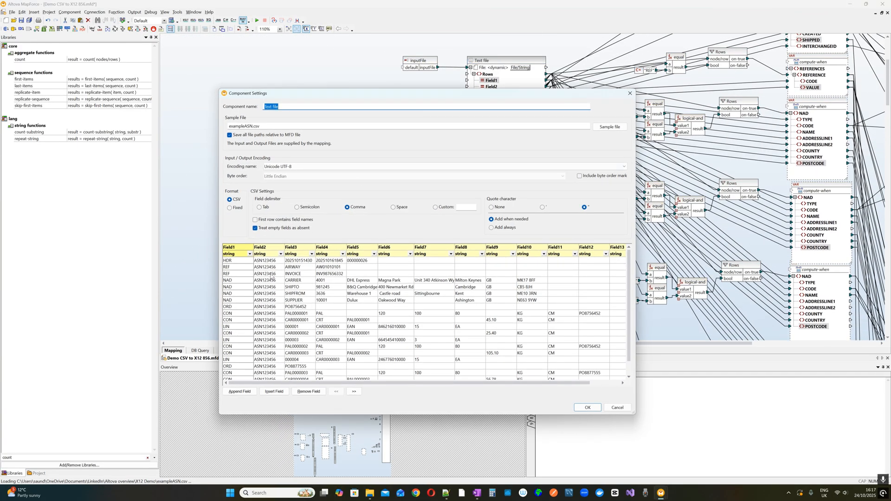
click(273, 327)
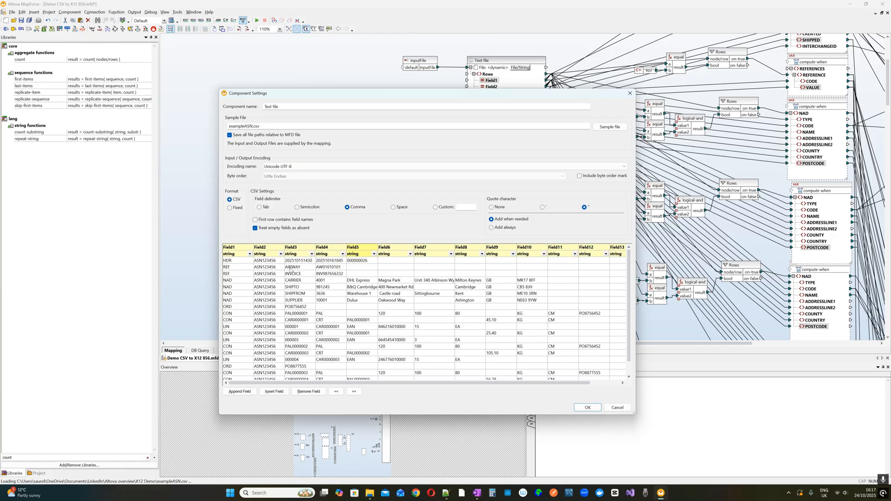
click(630, 94)
Paste the constants "EN" and "PO" below the LIN filter and connect "EN" to F235_01 Product/Service ID Qualifier
scroll(523, 215, down, 15)
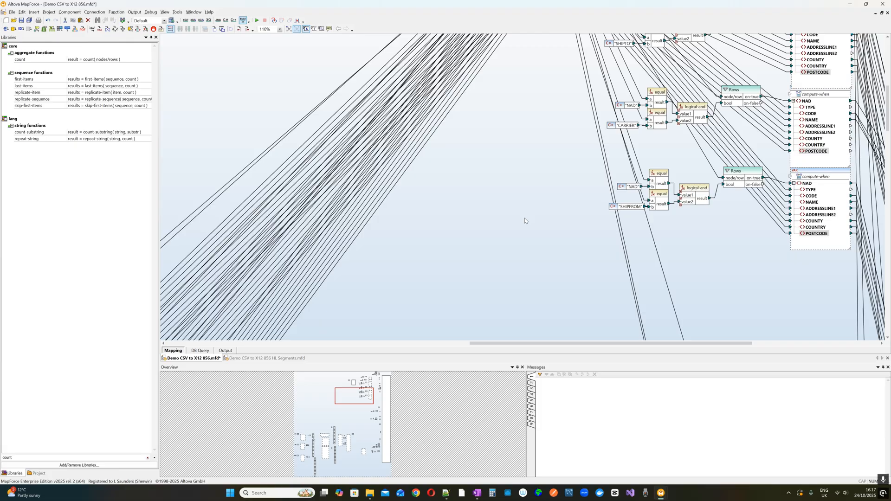
scroll(517, 212, down, 12)
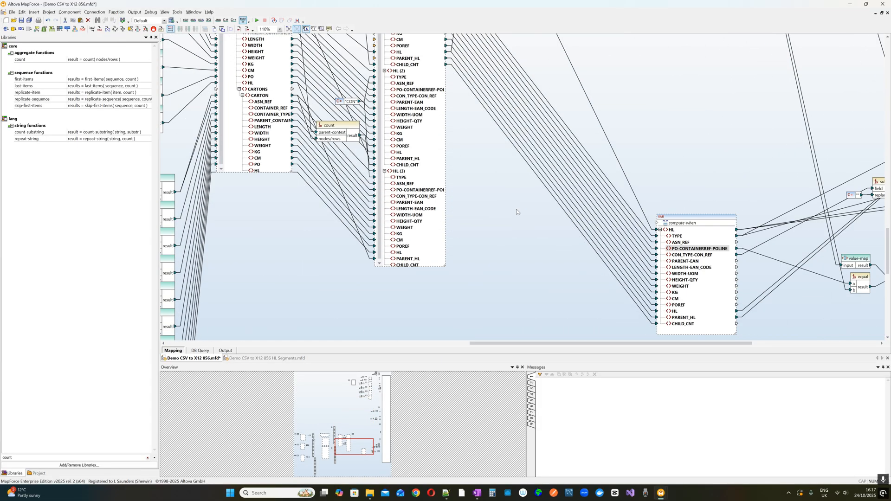
drag(350, 448, 366, 449)
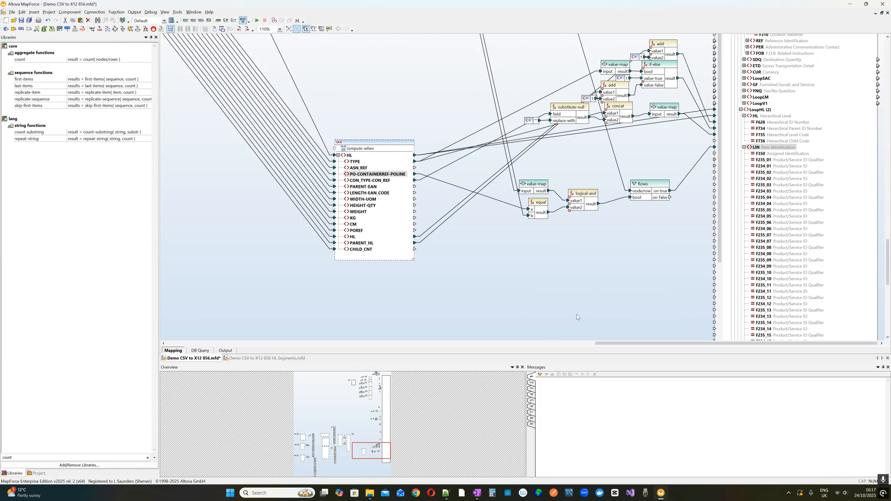
right_click(628, 251)
click(648, 323)
key(alt+Tab)
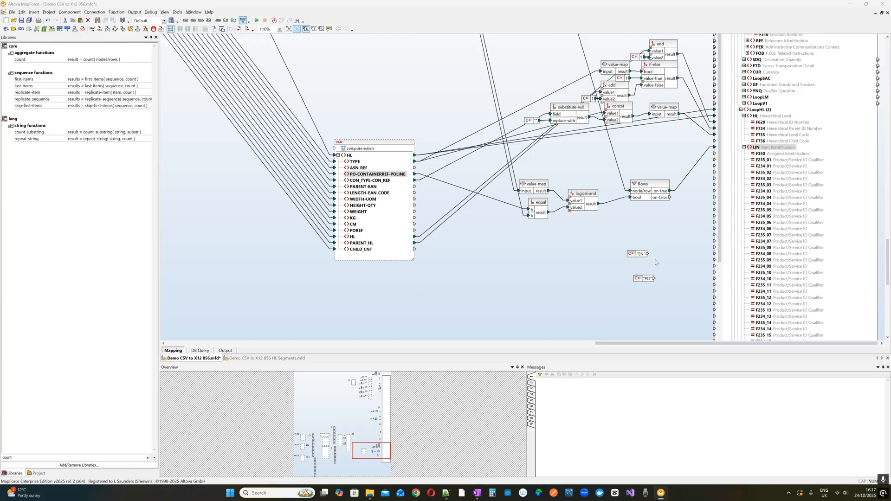
drag(648, 254, 737, 161)
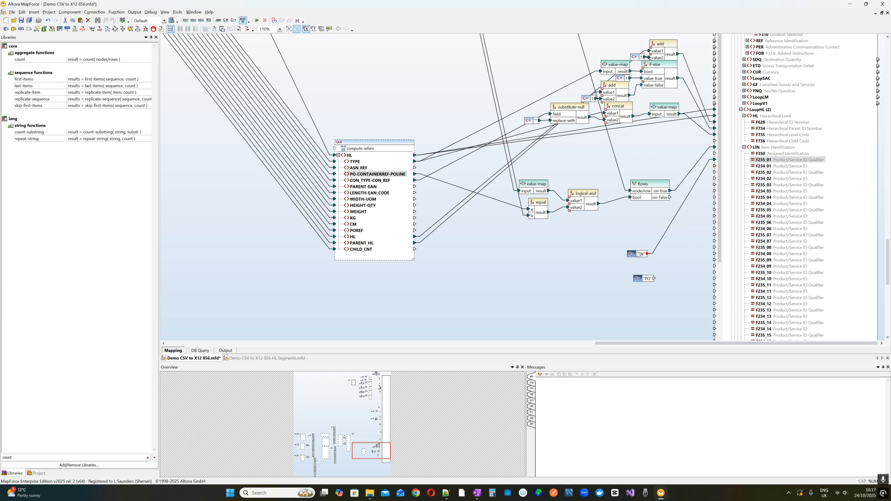
Place the "EN" and "PO" constants beside the LIN fields and connect "PO" to F235_03 Product/Service ID Qualifier
drag(640, 254, 690, 159)
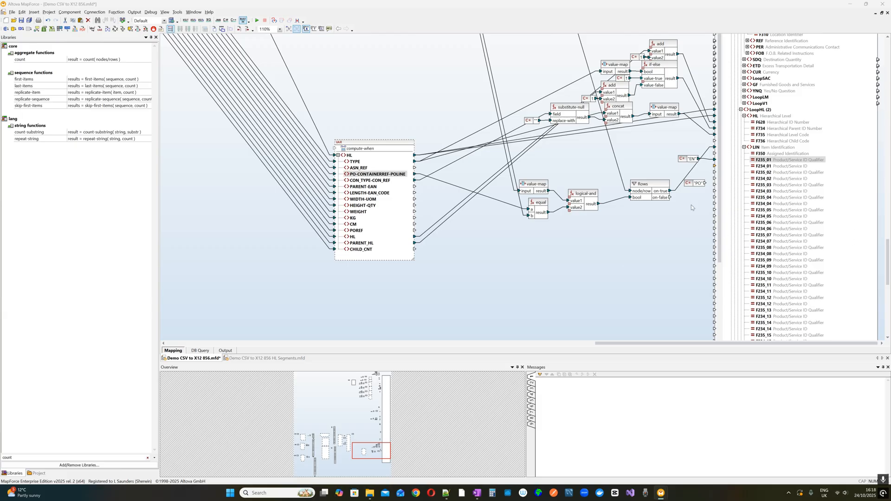
drag(697, 184, 686, 211)
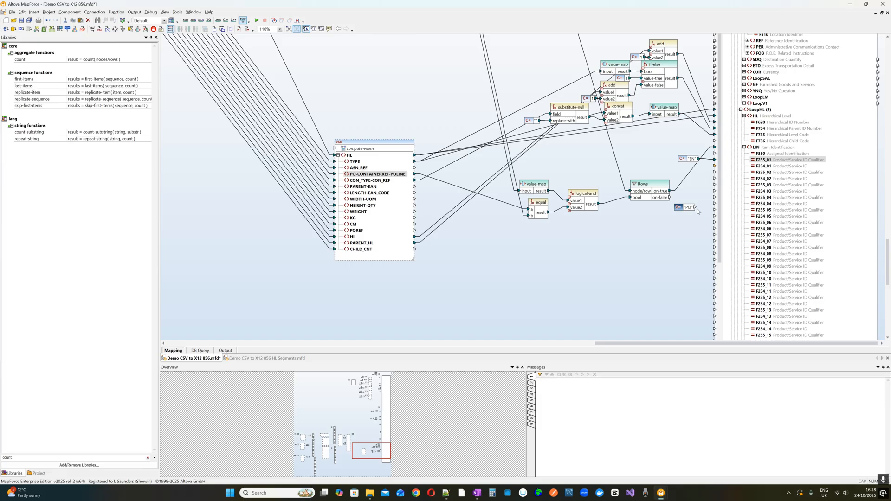
drag(696, 210, 732, 185)
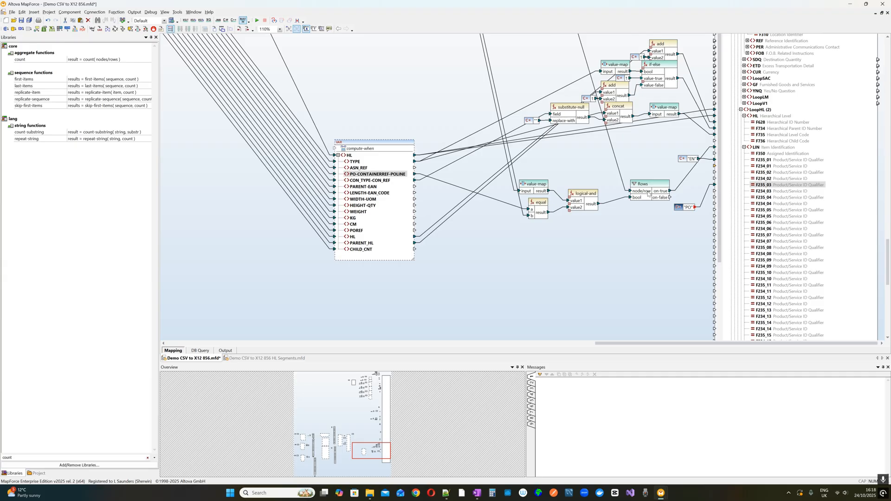
Check the LIN rows' fields in the Text file component's sample data and connect Field6 to F234_01 Product/Service ID
drag(371, 451, 353, 385)
double_click(518, 92)
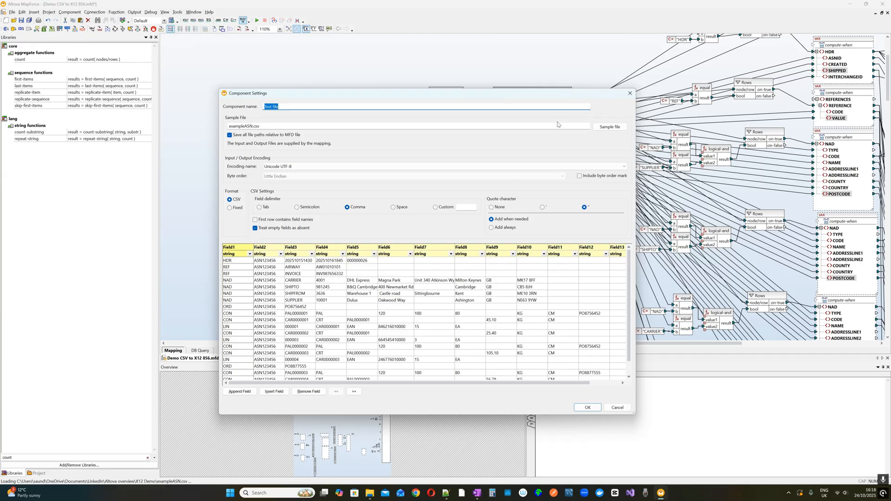
click(630, 93)
scroll(523, 134, down, 3)
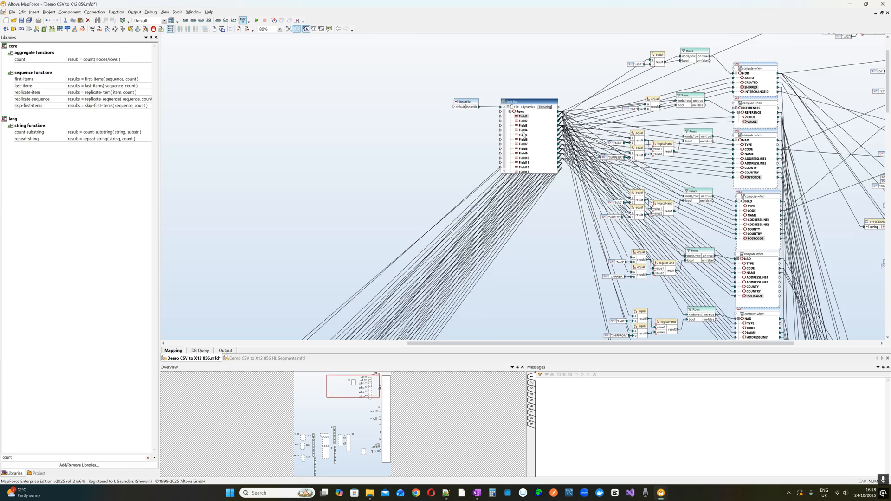
scroll(523, 134, down, 2)
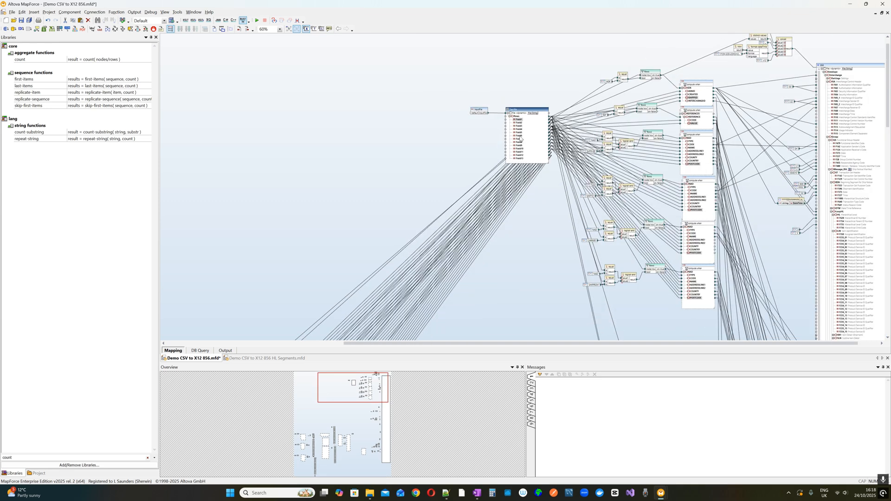
mouse_move(520, 138)
mouse_down()
mouse_move(573, 218)
mouse_move(624, 351)
mouse_move(644, 333)
mouse_move(707, 352)
mouse_move(671, 335)
mouse_move(667, 343)
mouse_move(700, 284)
mouse_move(819, 222)
mouse_up()
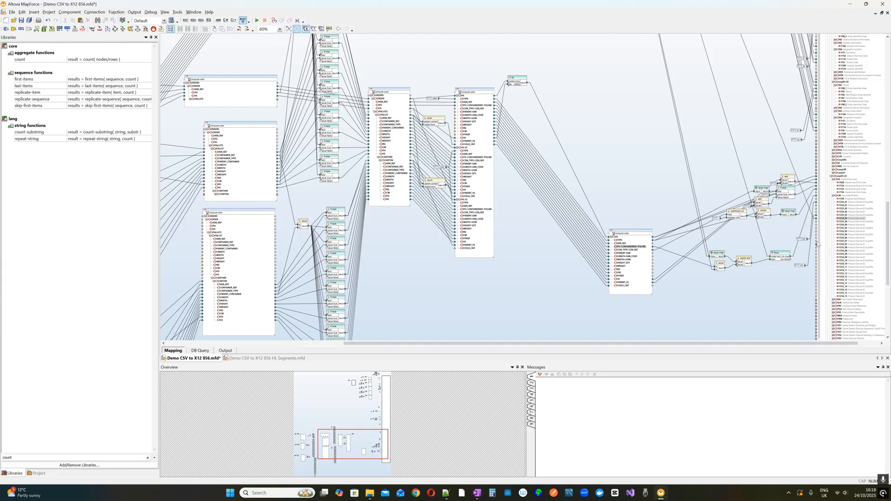
ctrl+scroll(818, 244, up, 3)
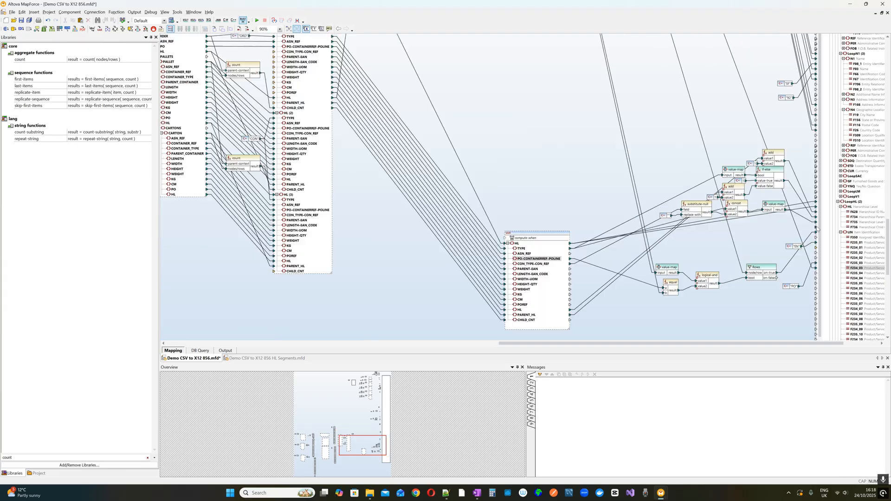
click(814, 270)
key(Delete)
key(ctrl+z)
drag(813, 250, 811, 250)
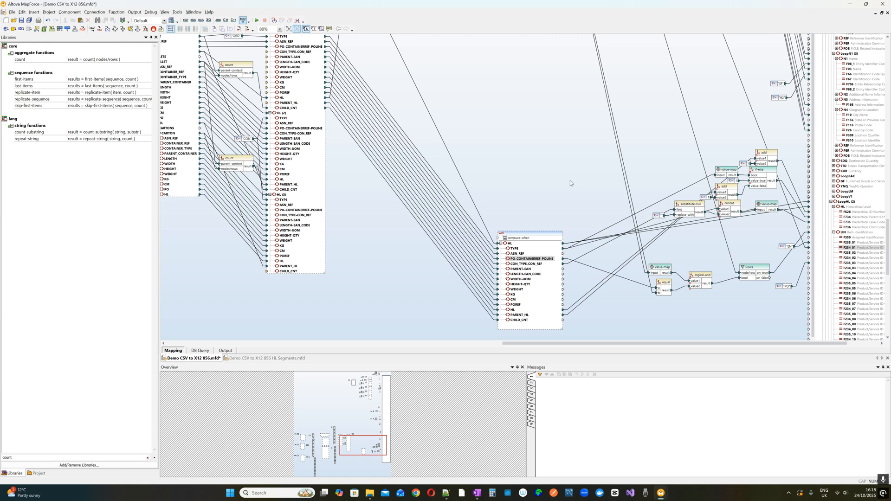
Recheck the Text file component's sample data and connect Field3 to F234_03 Product/Service ID in the LIN segment
scroll(571, 185, down, 5)
scroll(450, 152, up, 10)
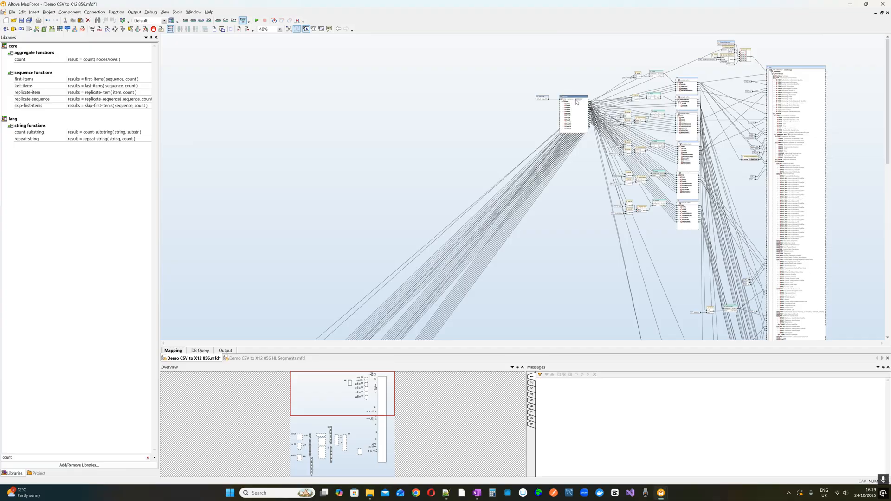
right_click(576, 98)
double_click(570, 99)
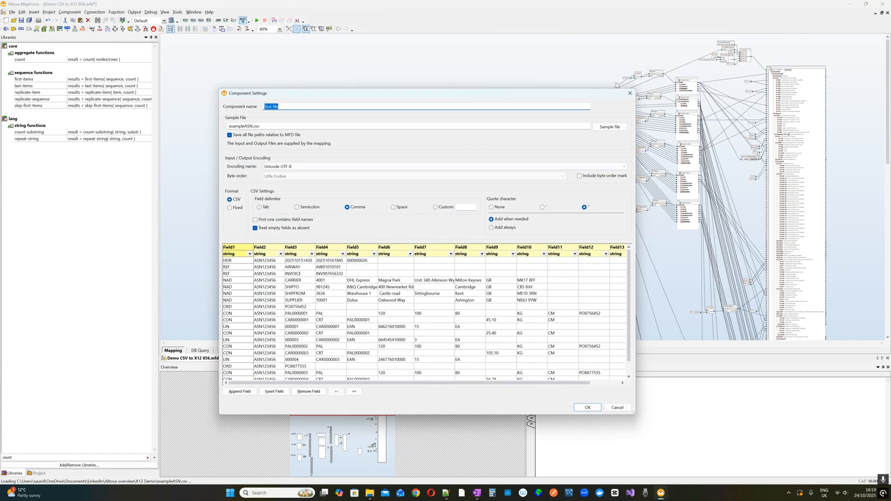
click(630, 94)
scroll(579, 121, up, 3)
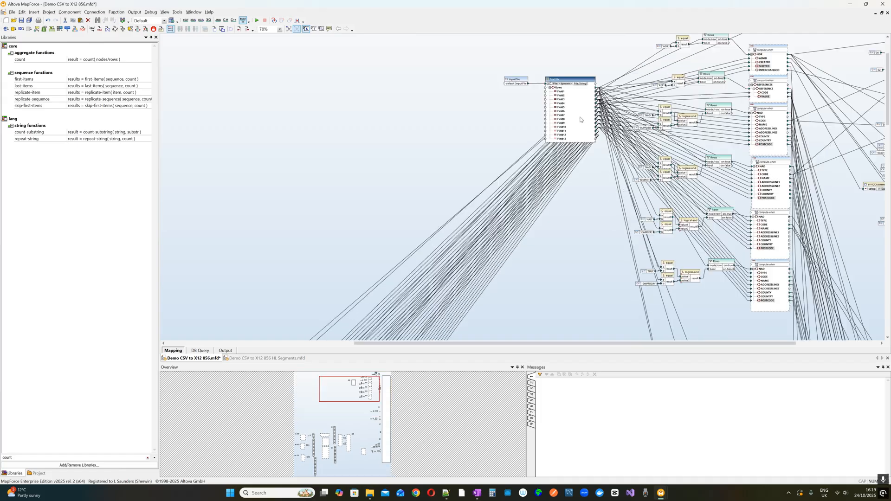
drag(563, 101, 770, 145)
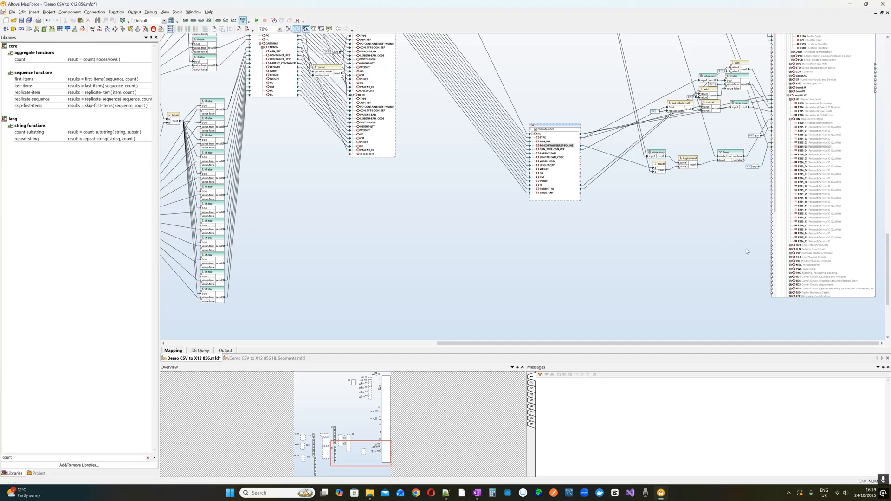
Preview the generated X12 856 output and examine the first LIN segment's item identifiers beneath its HL segment
scroll(745, 249, up, 2)
scroll(760, 243, up, 2)
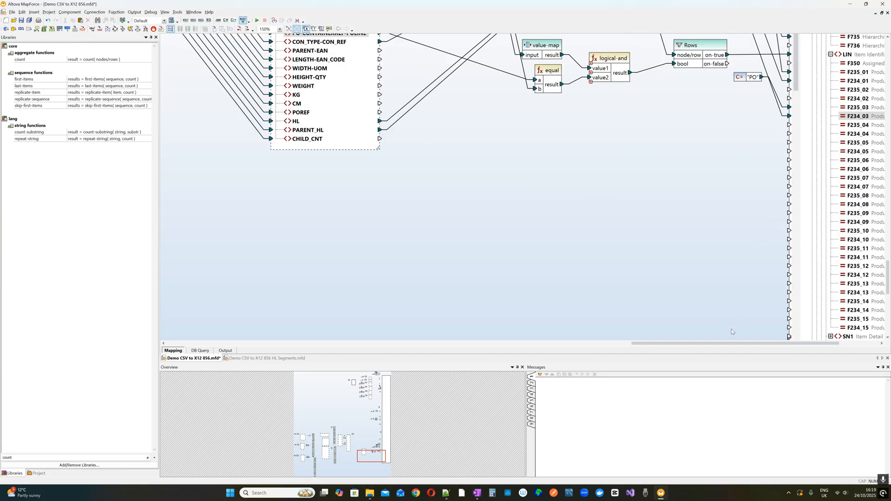
scroll(713, 211, up, 3)
scroll(704, 202, up, 6)
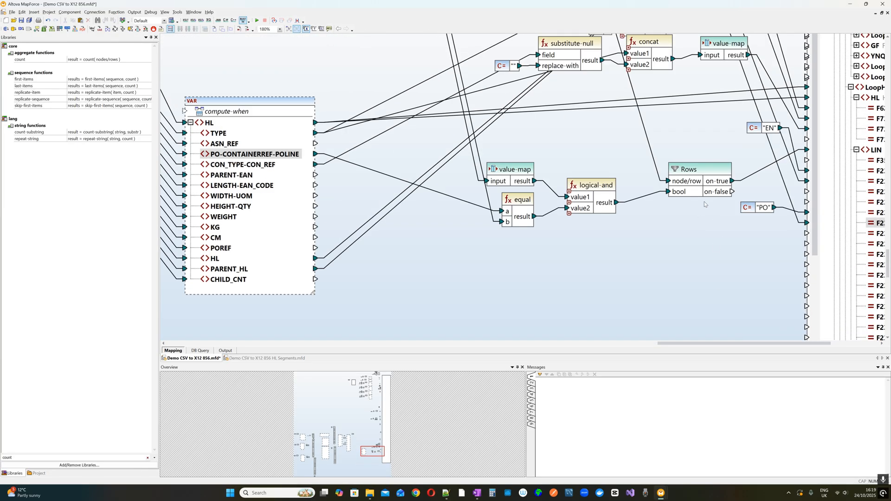
scroll(704, 202, down, 2)
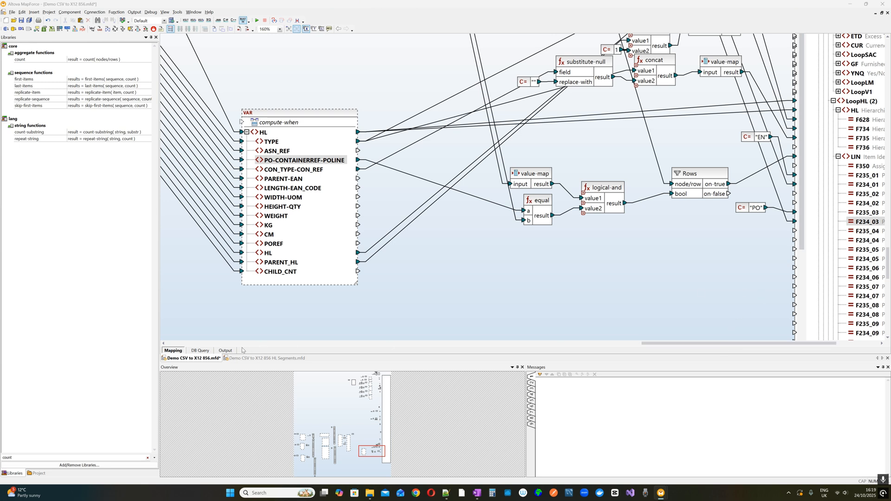
click(228, 350)
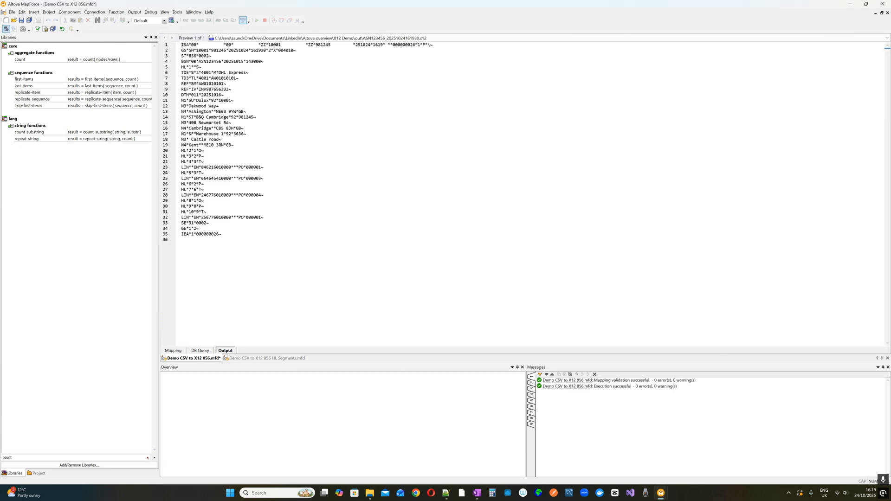
drag(181, 162, 205, 162)
drag(181, 168, 265, 167)
double_click(254, 167)
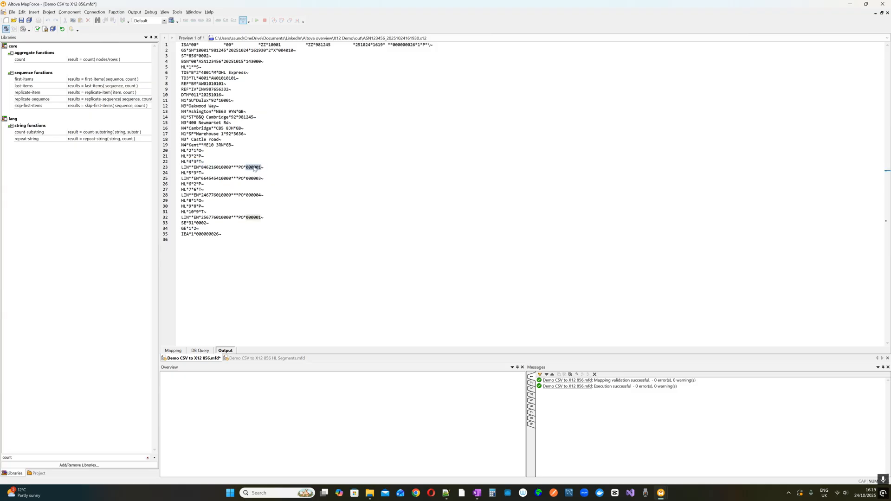
Return to the mapping, expand SN1 Item Detail (Shipment) in LoopHL (2), and resize the target component to fit all its entries
click(172, 351)
drag(758, 344, 802, 347)
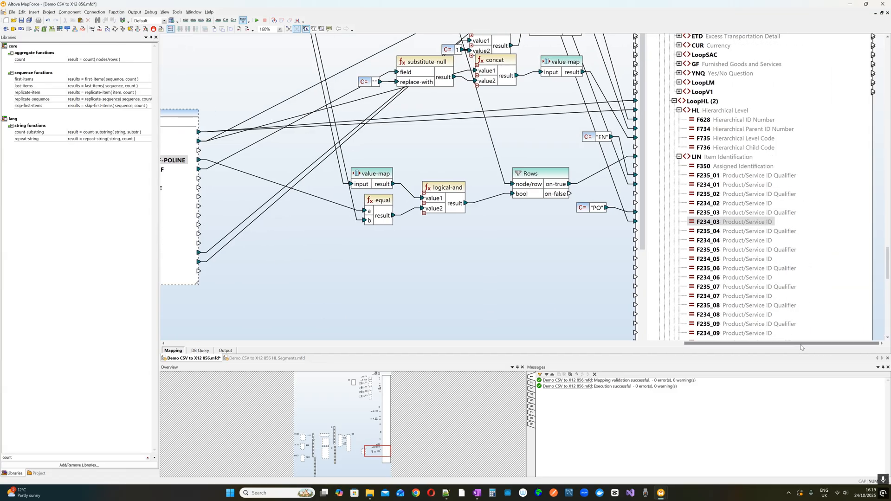
ctrl+scroll(622, 273, down, 1)
scroll(620, 274, down, 3)
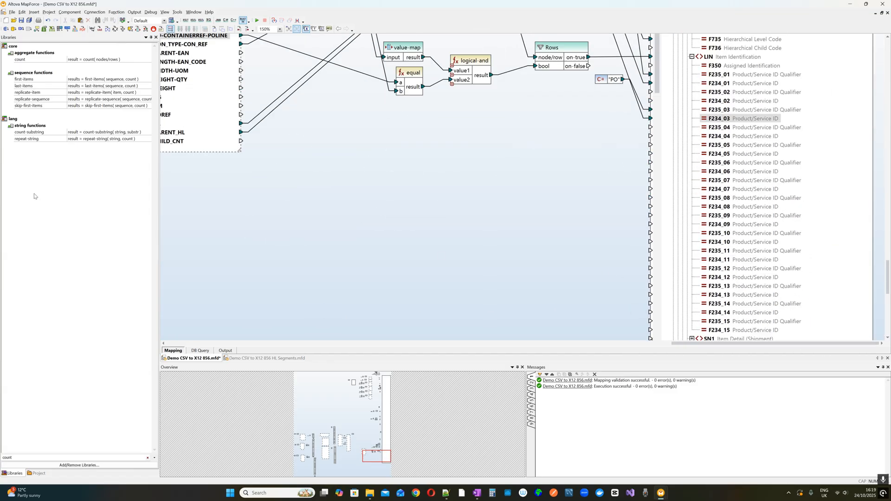
scroll(712, 287, down, 2)
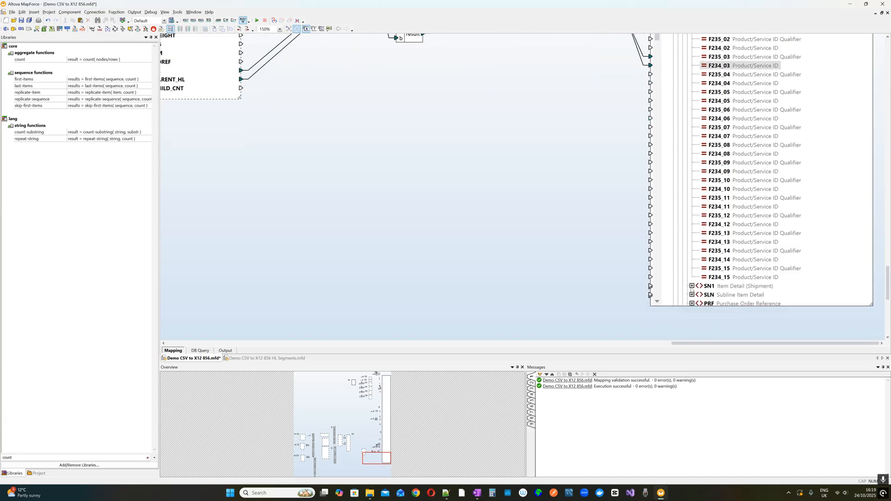
click(692, 286)
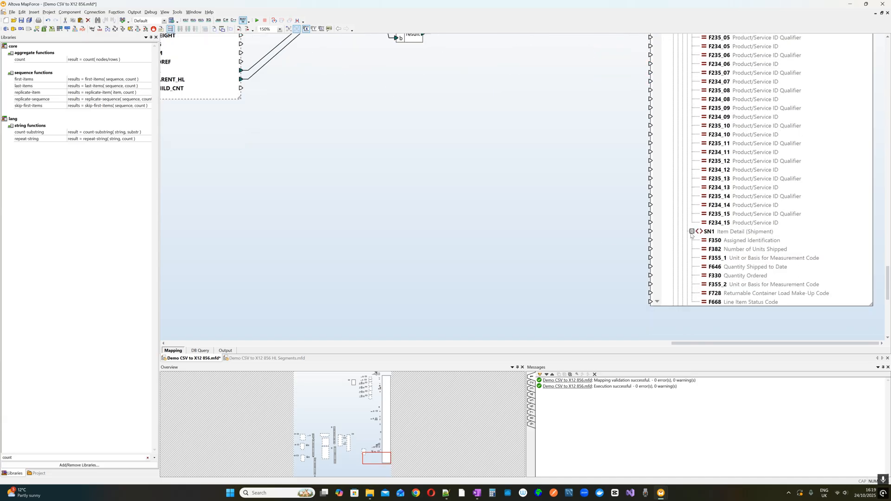
double_click(873, 306)
ctrl+scroll(673, 256, down, 5)
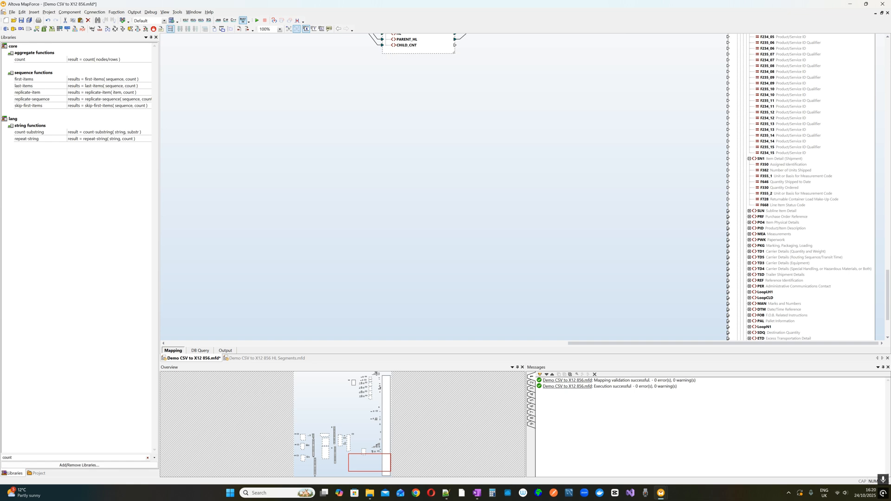
Connect the LIN Rows filter's on-true output to SN1 Item Detail (Shipment), keeping its existing connection to LIN
key(alt+Tab)
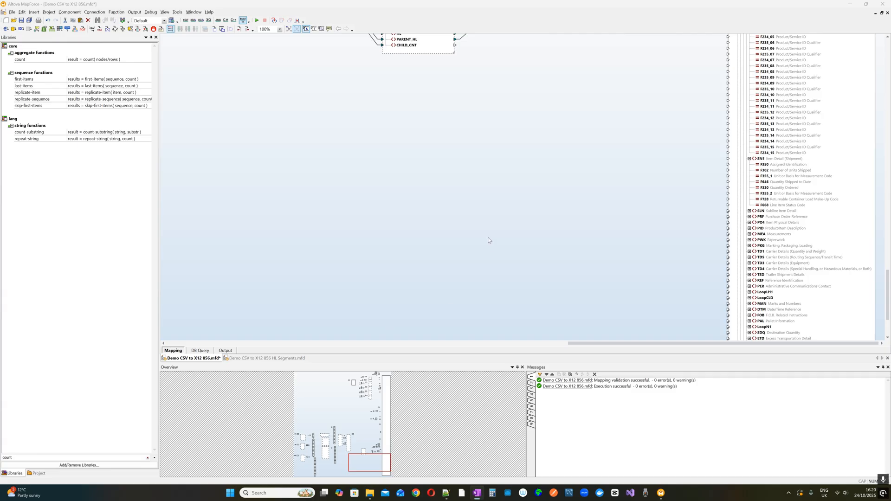
scroll(587, 266, up, 3)
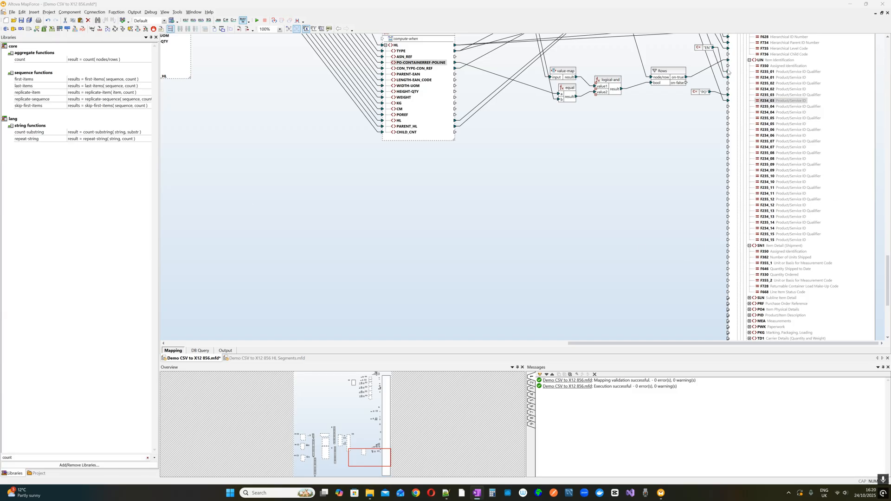
click(727, 60)
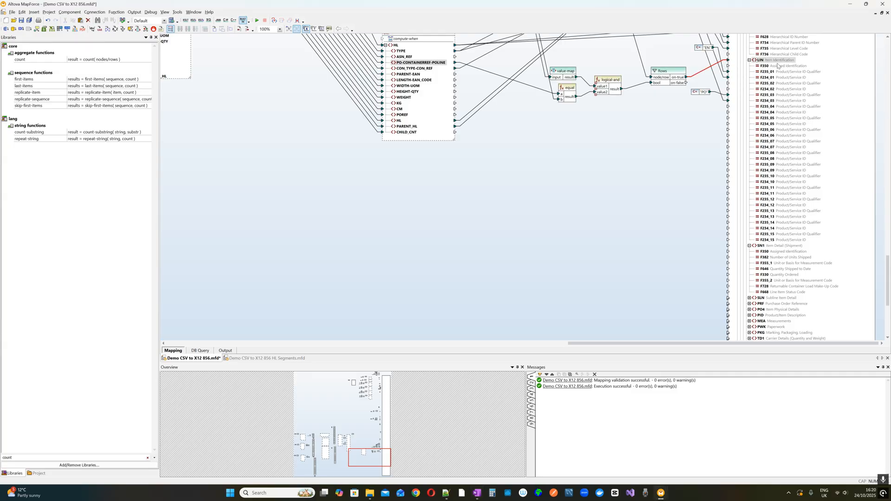
drag(725, 60, 733, 250)
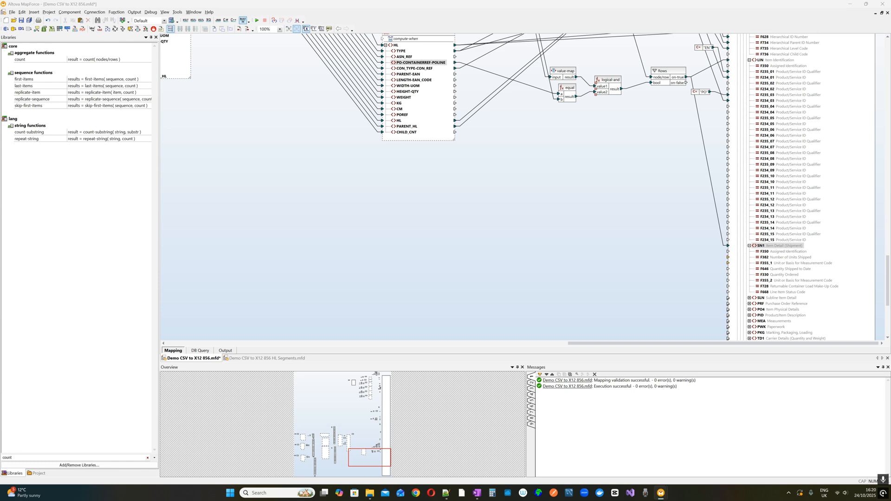
Connect Text file Field7 to SN1's F382 Number of Units Shipped and Field8 to F355_1 Unit or Basis for Measurement Code
click(802, 260)
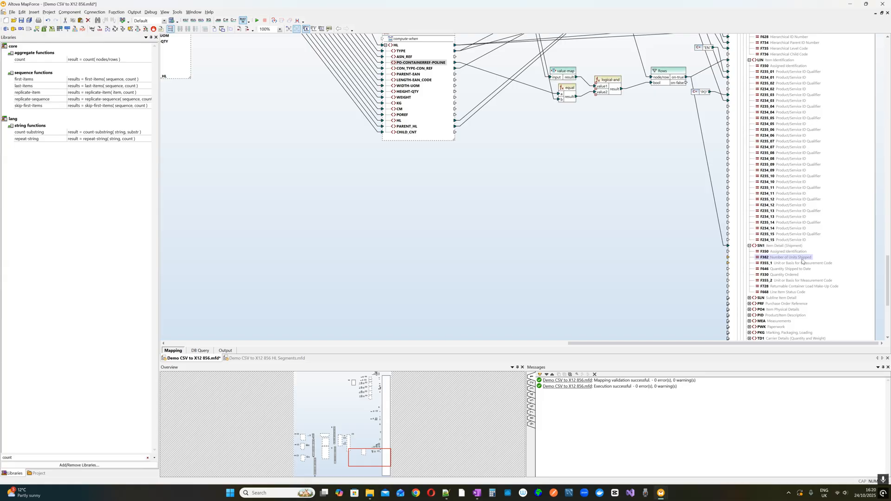
click(801, 263)
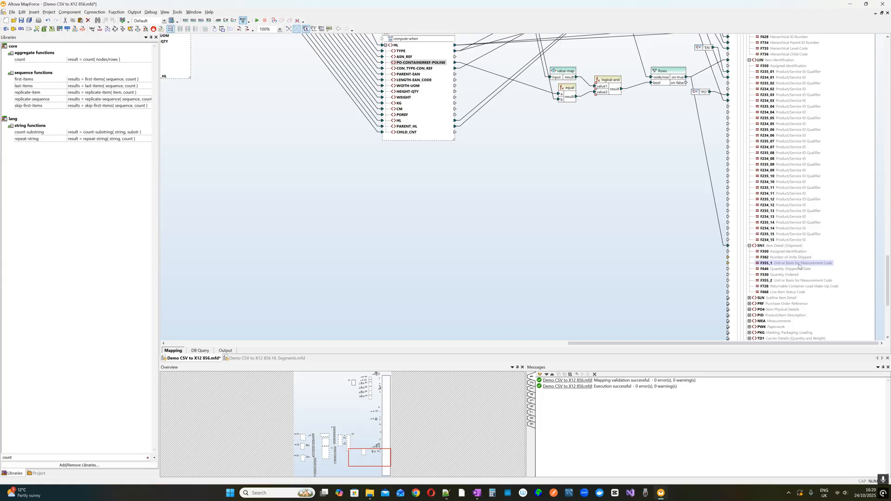
drag(360, 456, 349, 383)
double_click(448, 102)
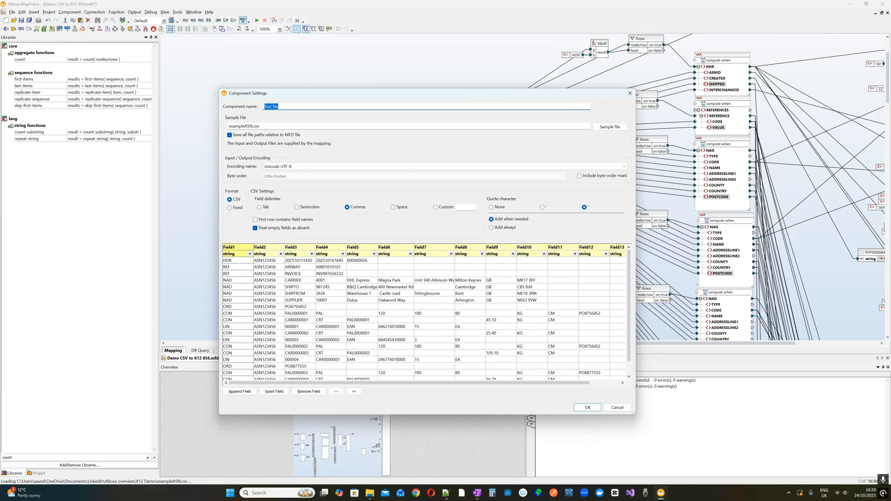
click(617, 408)
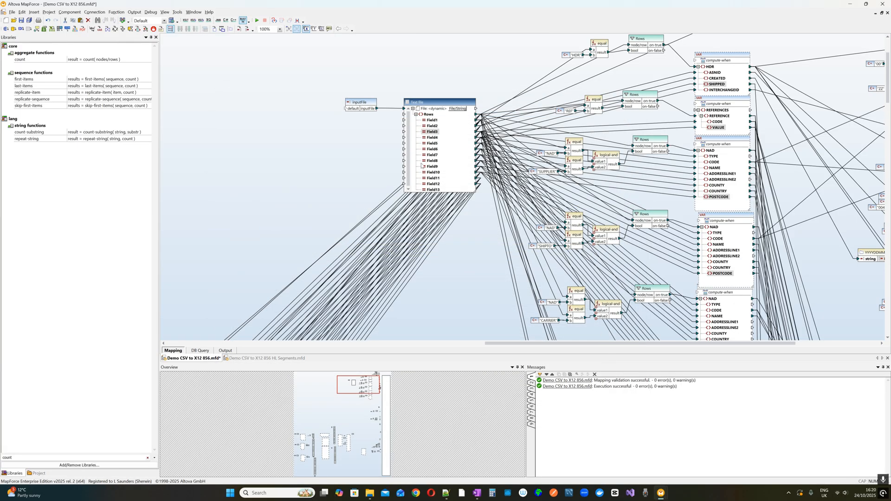
drag(431, 156, 768, 271)
scroll(410, 169, up, 6)
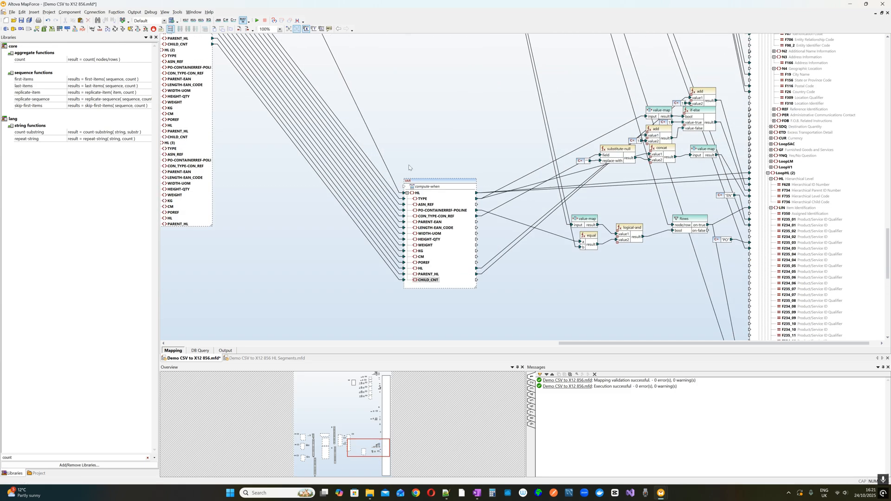
drag(370, 424, 359, 373)
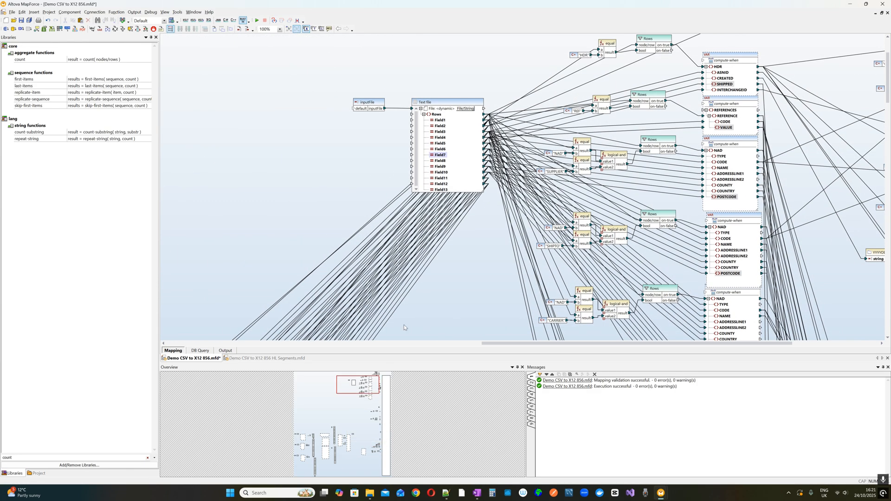
drag(445, 167, 743, 256)
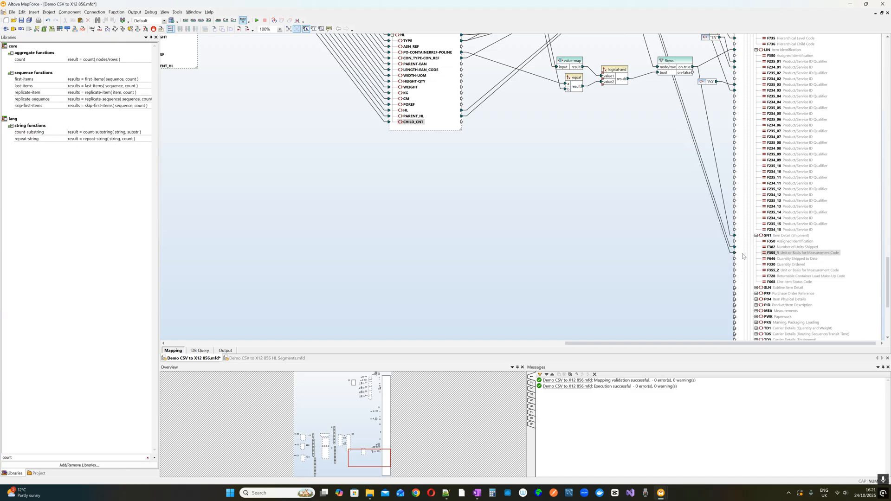
Preview the output, examine the LIN and SN1 segments of the first item, and return to the mapping
click(225, 351)
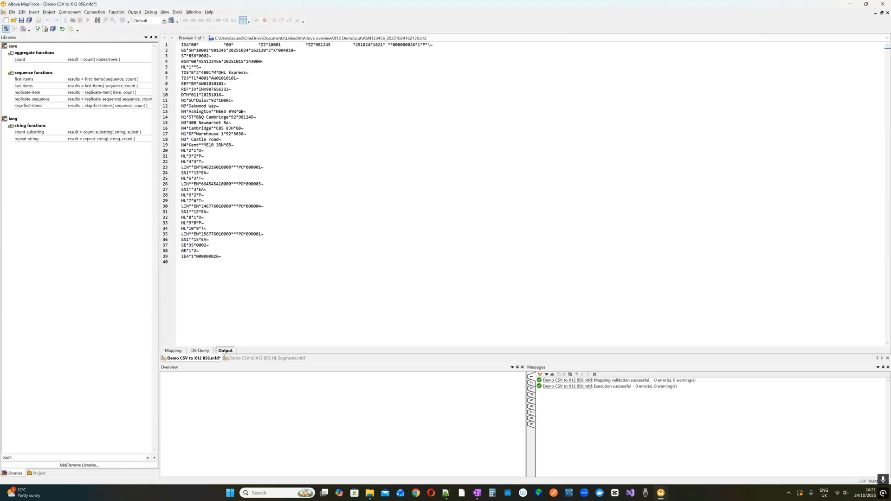
scroll(372, 186, up, 3)
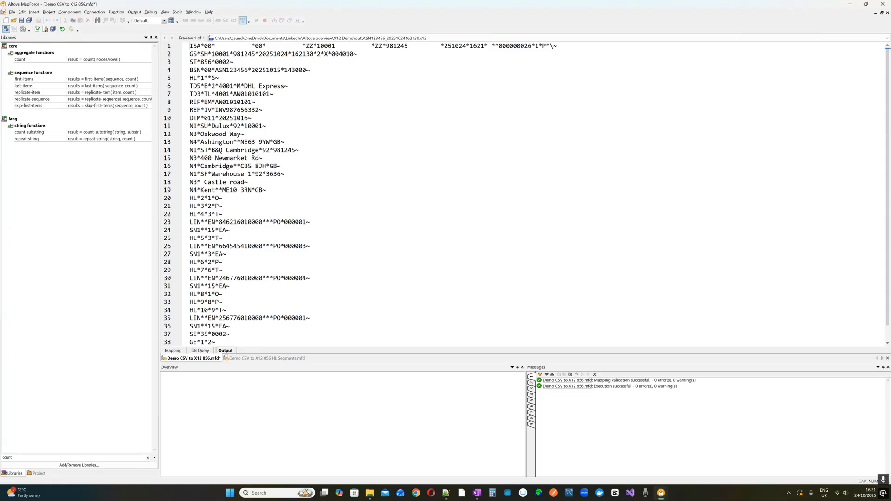
drag(190, 222, 230, 230)
click(447, 493)
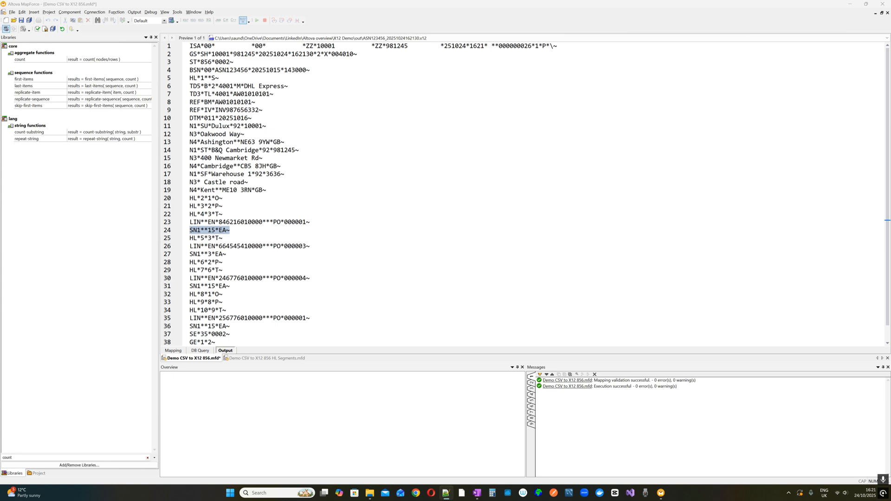
click(168, 351)
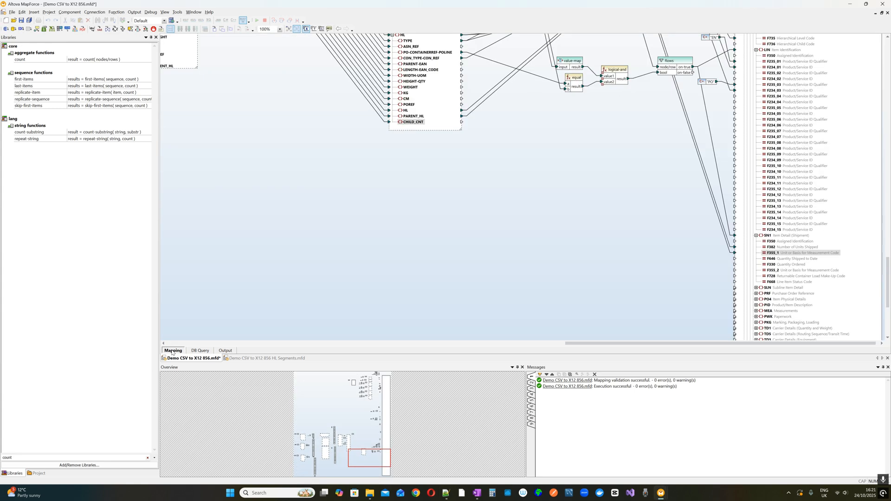
Save the mapping and expand the PRF Purchase Order Reference segment in LoopHL (2)
key(ctrl+s)
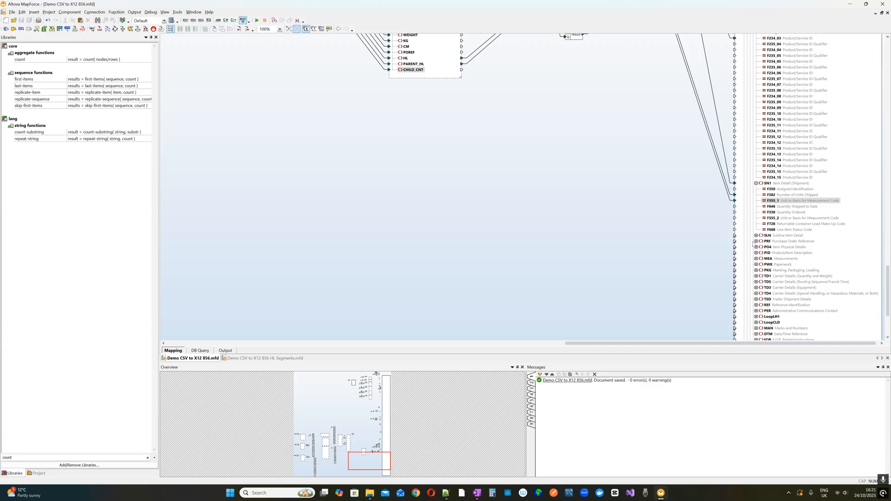
click(757, 242)
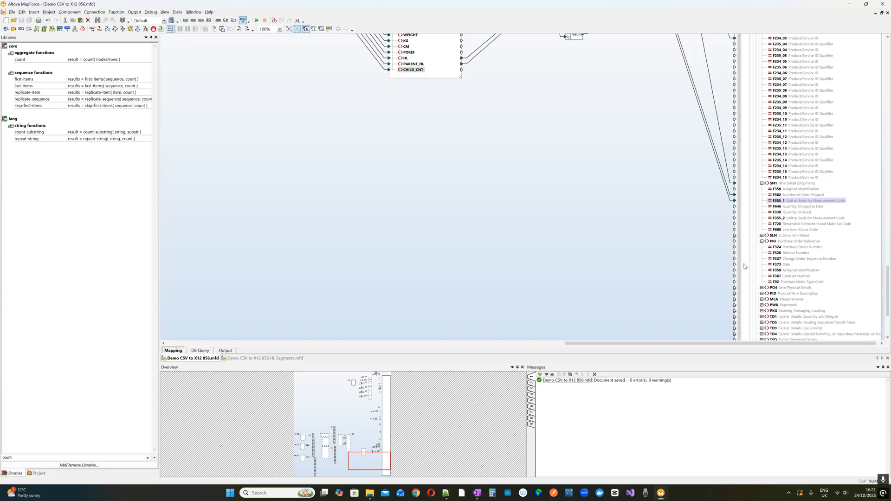
scroll(745, 267, up, 2)
drag(753, 345, 812, 346)
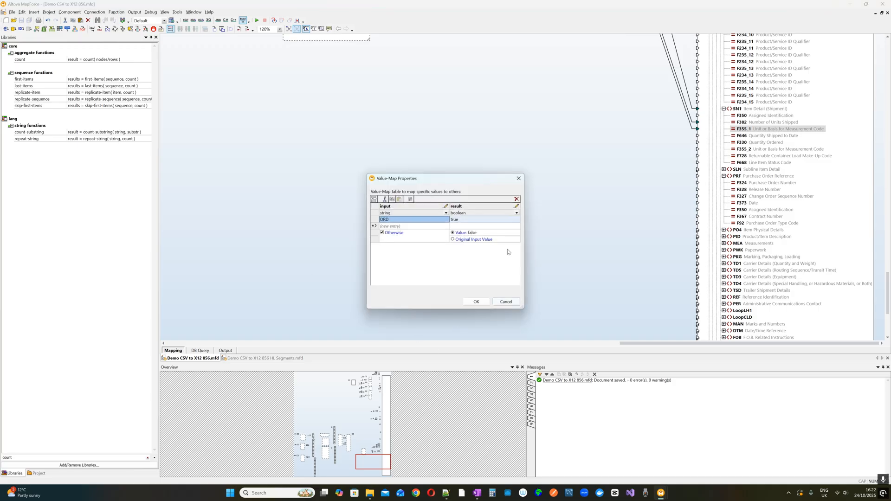
Close the value-map properties unchanged, paste the linked value-map and if-else functions, and place them near the PRF segment
click(511, 303)
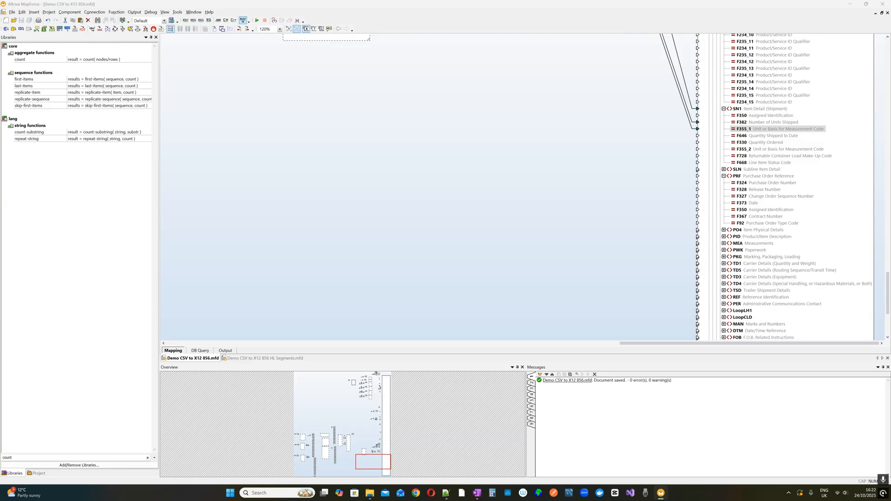
right_click(567, 193)
click(589, 264)
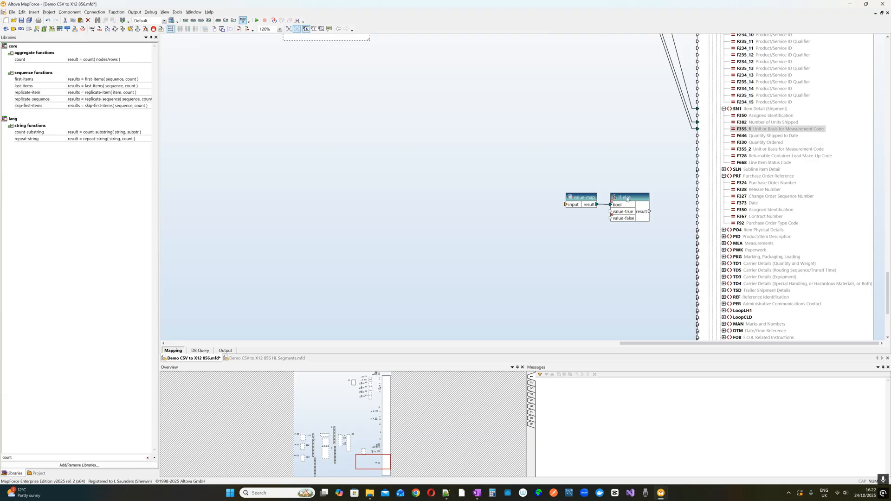
drag(628, 202, 635, 189)
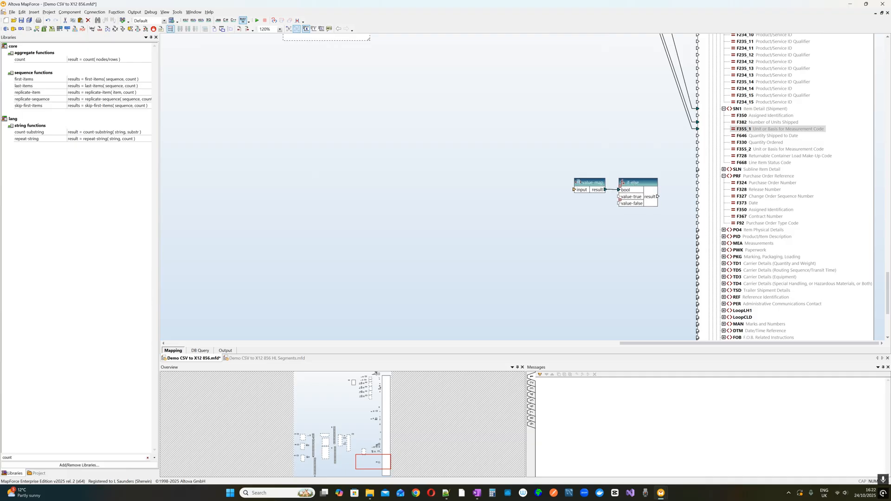
Connect the HL variable's TYPE to the new value-map's input and PO-CONTAINERREF-POLINE to the if-else's value-true
scroll(378, 224, up, 6)
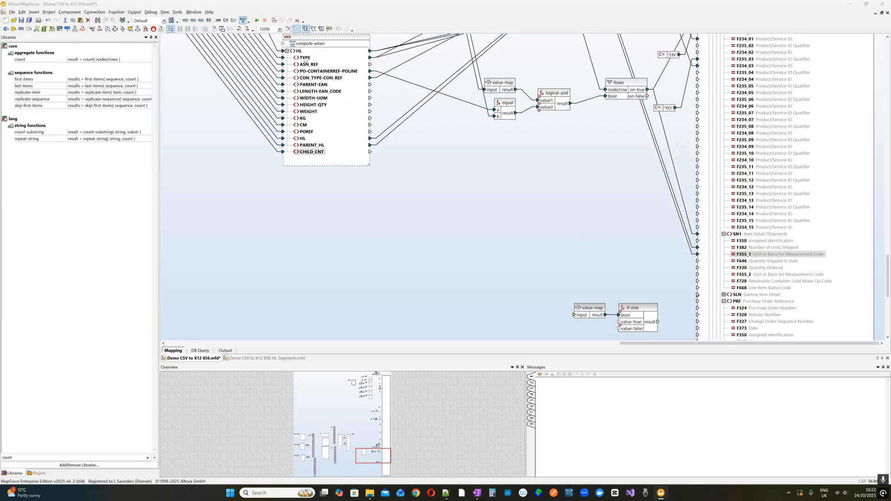
drag(305, 58, 583, 319)
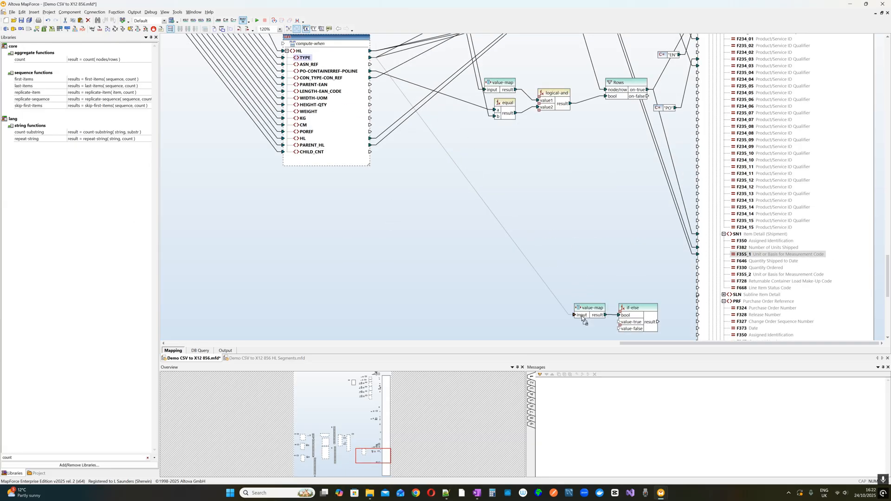
drag(581, 316, 582, 316)
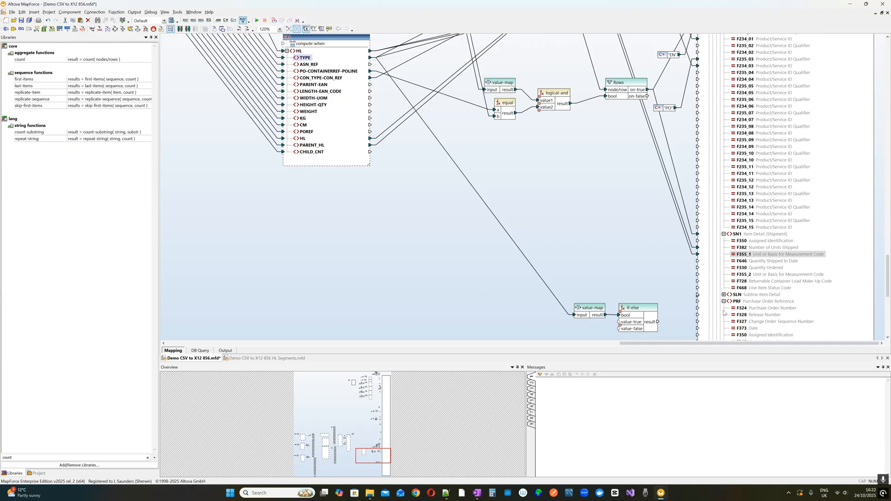
scroll(673, 297, down, 1)
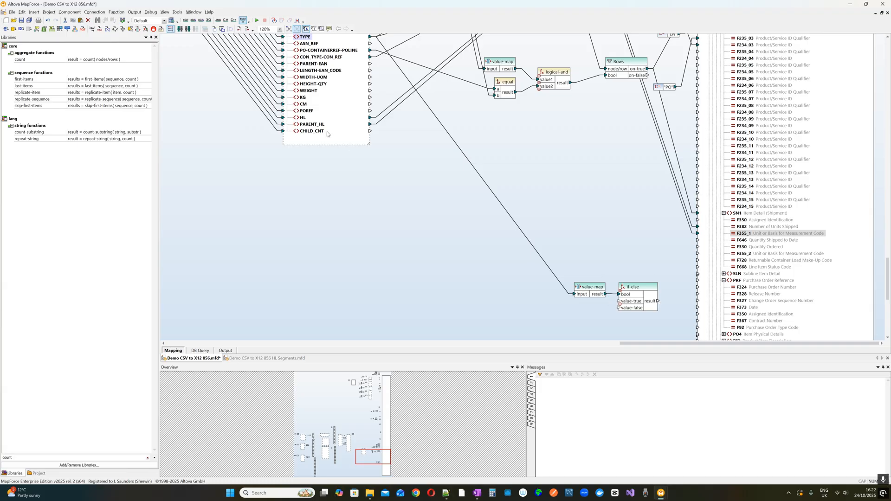
scroll(316, 79, up, 1)
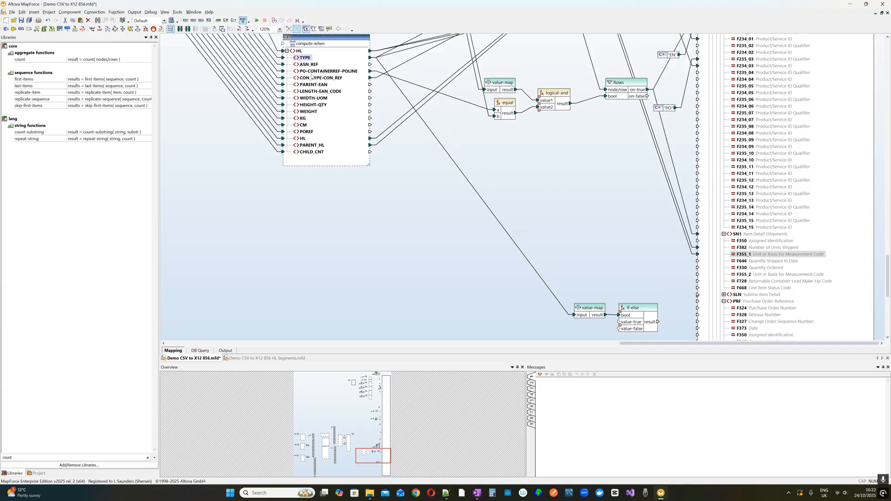
drag(311, 73, 619, 322)
scroll(654, 252, down, 3)
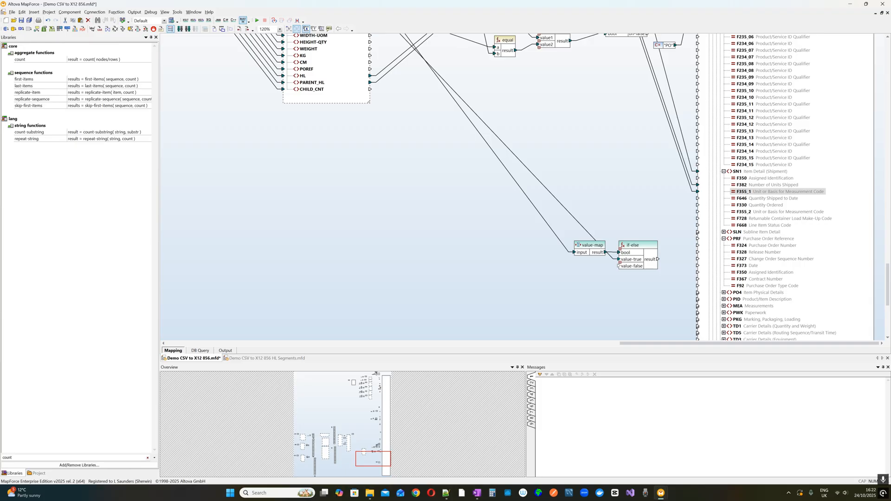
Connect the if-else result to PRF's F324 Purchase Order Number
click(778, 246)
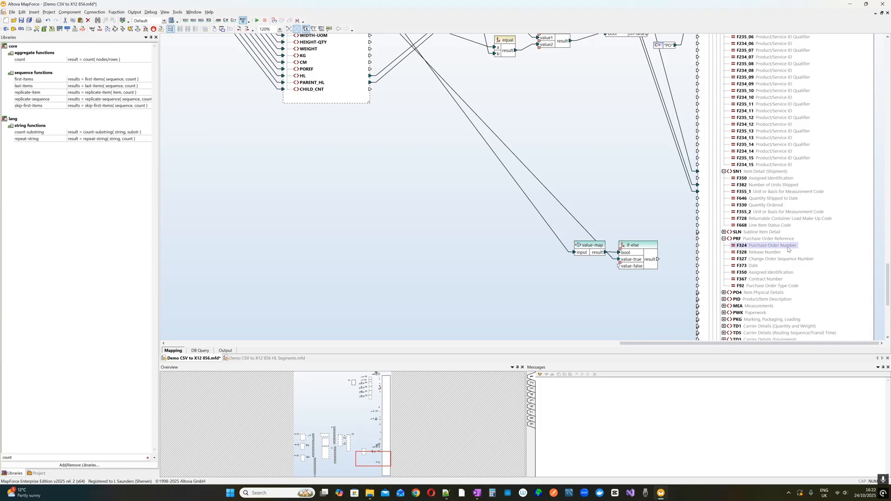
scroll(788, 251, up, 1)
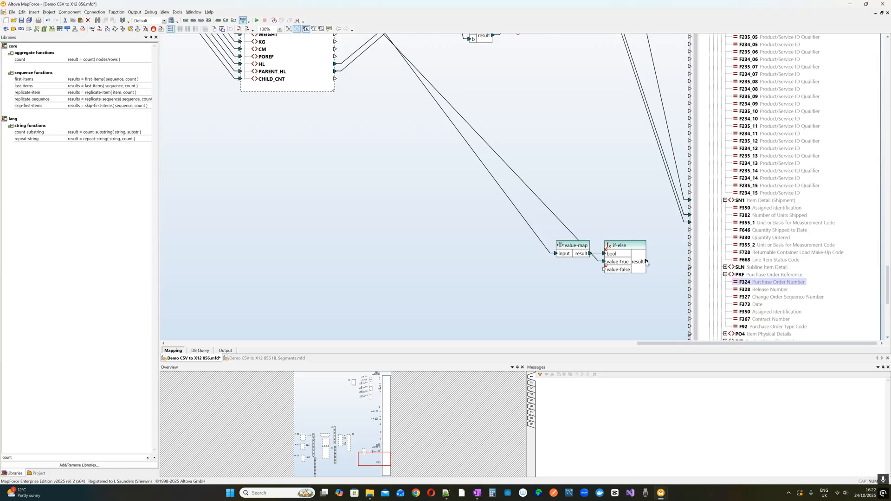
drag(647, 262, 701, 283)
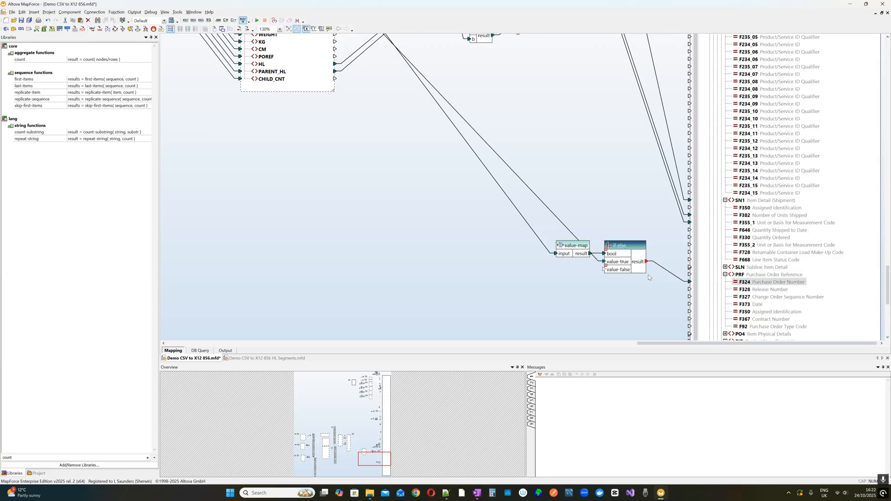
Expand PO4 Item Physical Details and paste the linked substitute-null, concat, value-map and filter chain beside it
scroll(649, 277, down, 2)
scroll(393, 100, up, 1)
scroll(410, 109, up, 1)
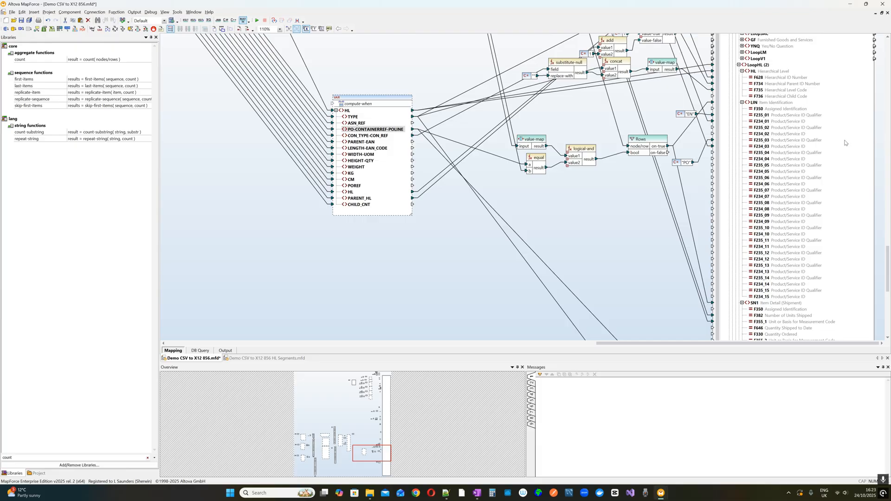
scroll(563, 276, down, 8)
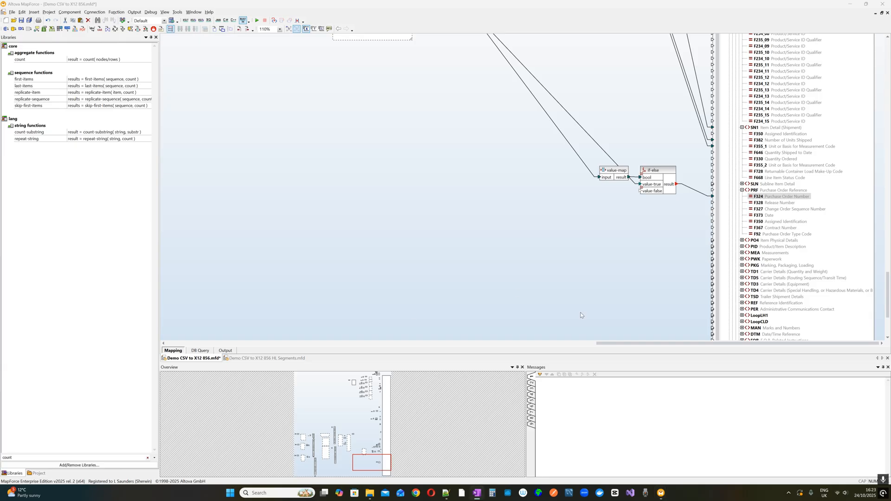
click(743, 240)
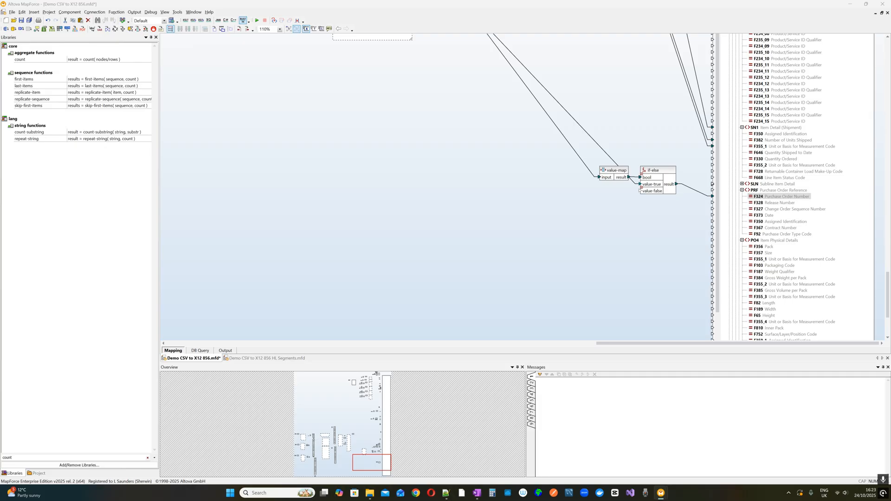
right_click(522, 250)
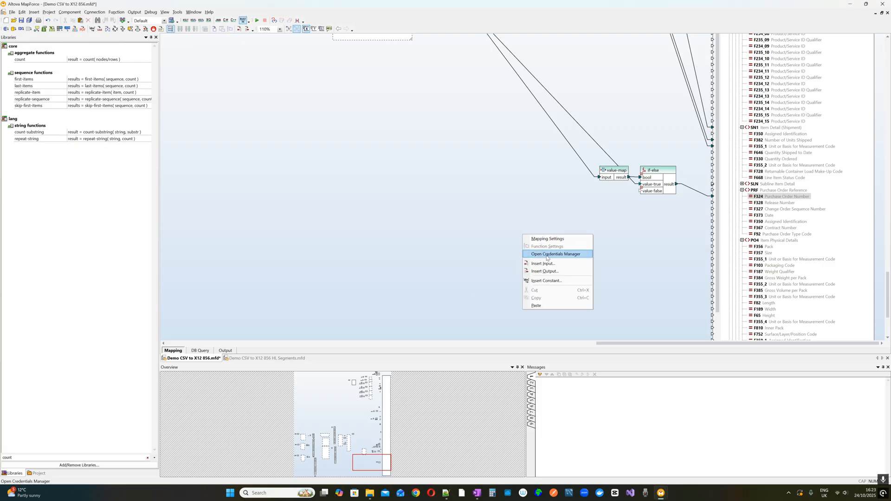
click(548, 307)
drag(718, 241, 652, 243)
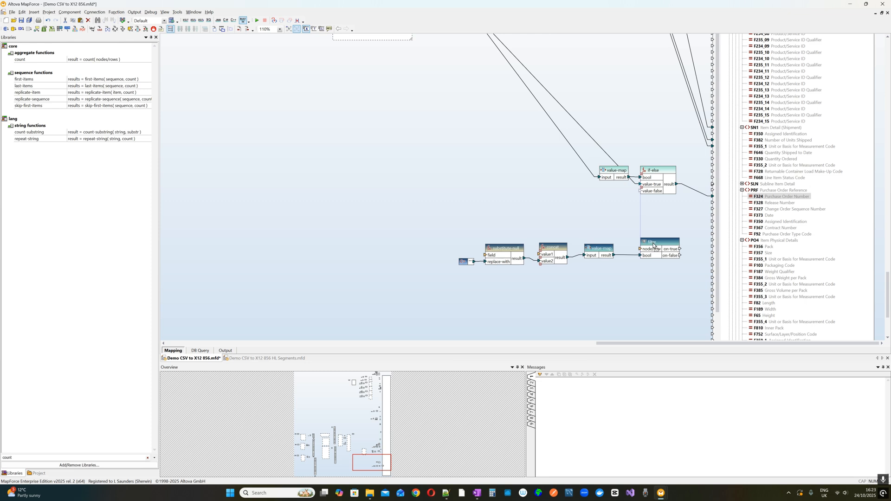
click(693, 245)
click(608, 258)
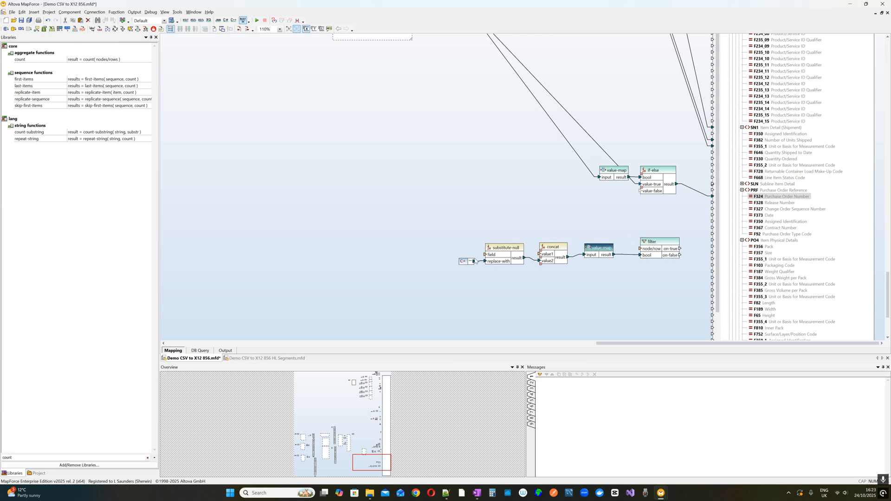
Connect the HL variable's TYPE to the pasted concat's value1 and CON_TYPE-CON_REF to the substitute-null's field input
scroll(451, 227, up, 3)
scroll(383, 104, up, 1)
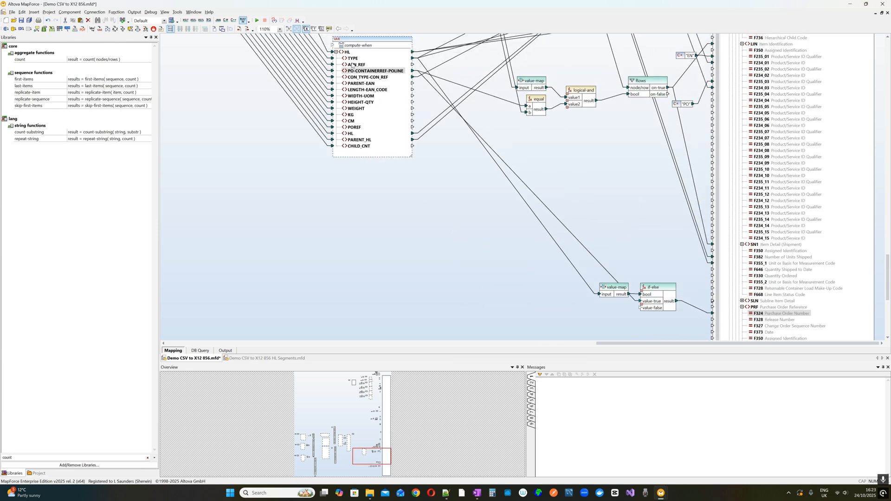
drag(353, 58, 487, 285)
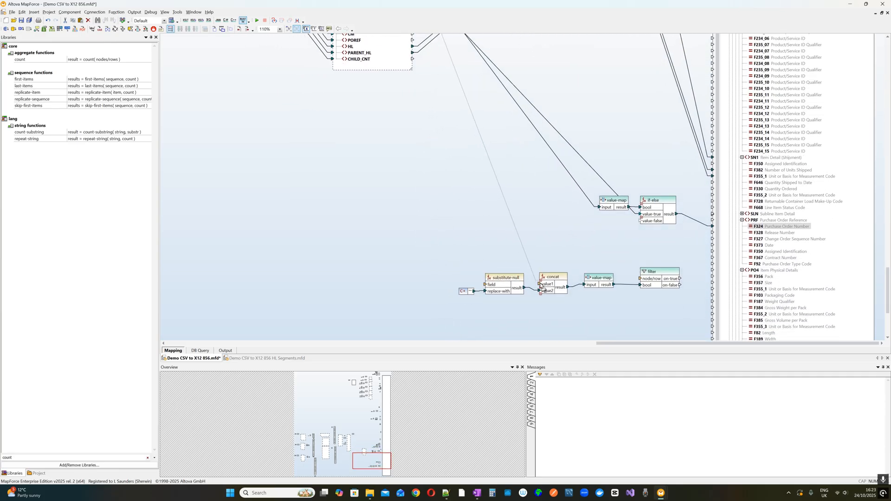
scroll(425, 114, up, 6)
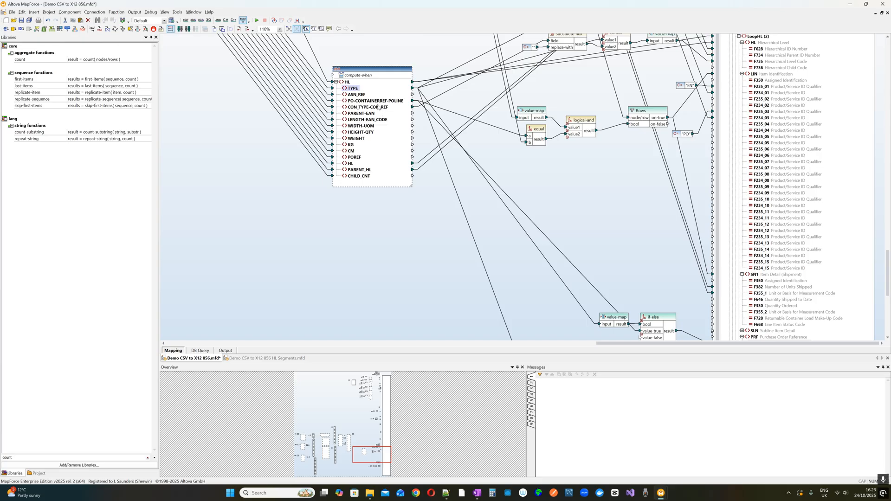
drag(380, 107, 493, 289)
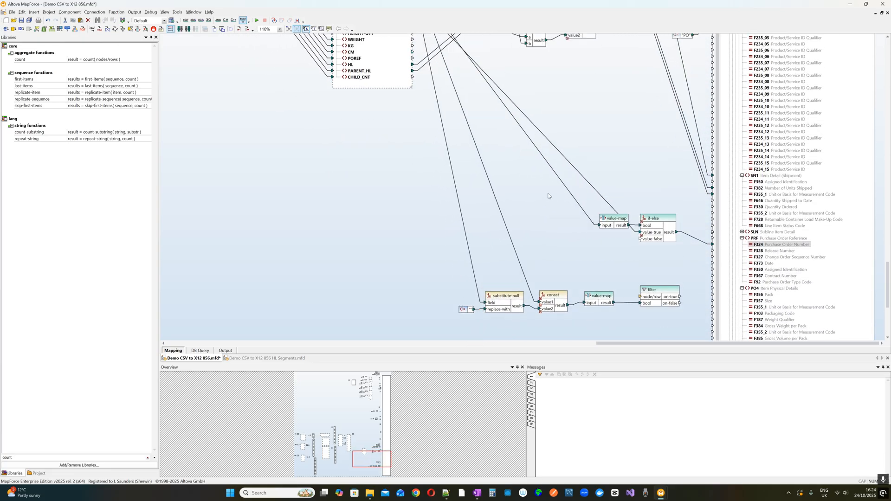
Connect HL to the new filter's node/row and its on-true output to PO4 Item Physical Details, and check the feeding value-map's entries
scroll(547, 199, up, 5)
drag(348, 62, 722, 289)
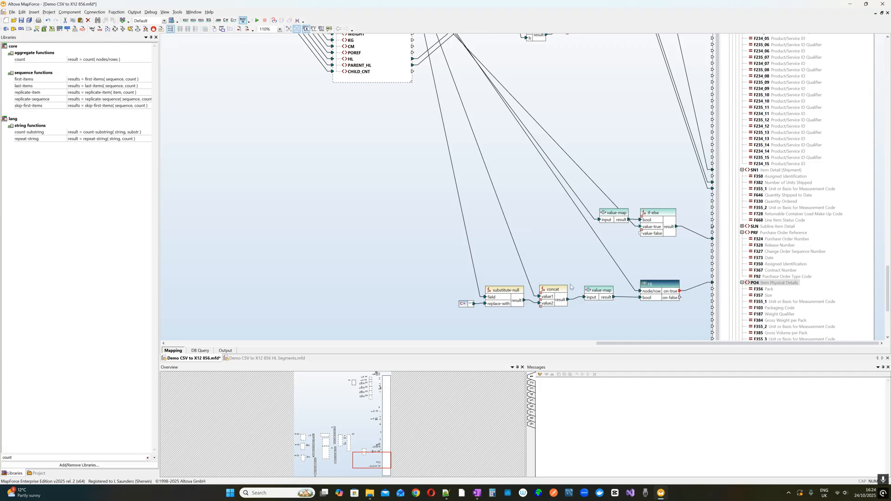
double_click(604, 291)
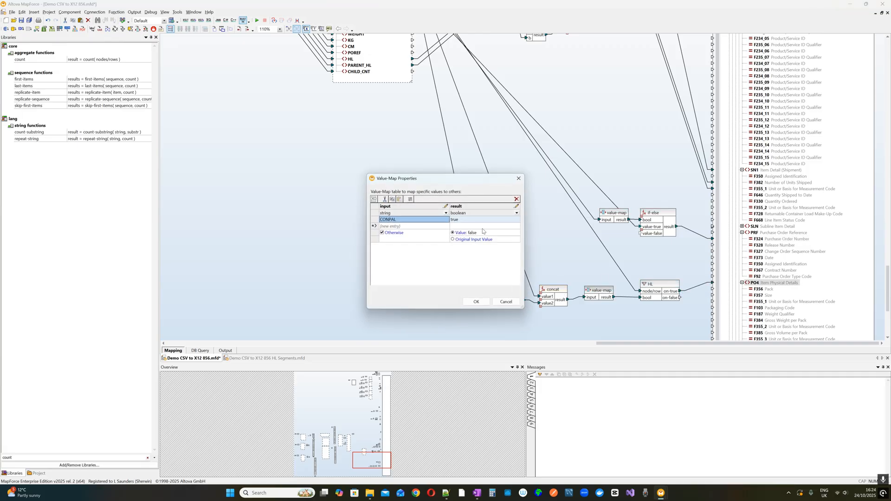
click(487, 301)
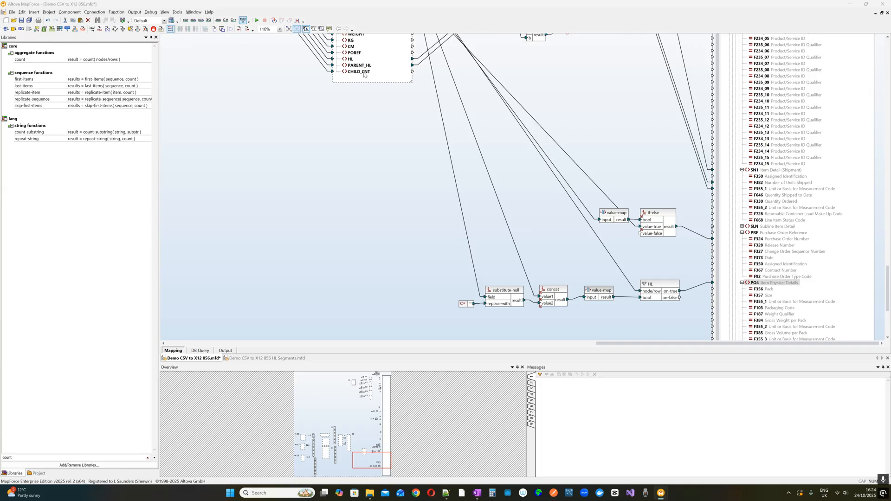
Connect CHILD_CNT to PO4's F356 Pack and paste a "CM" constant feeding F355_4 Unit or Basis for Measurement Code
drag(360, 75, 713, 289)
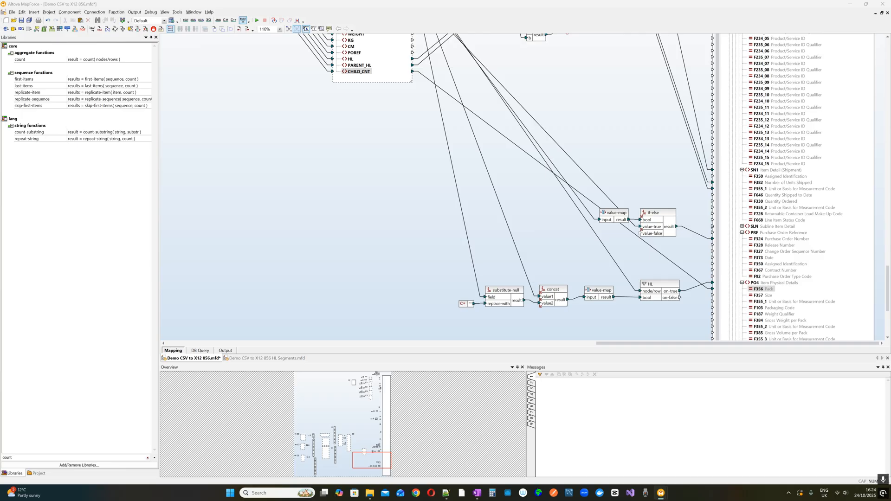
right_click(573, 260)
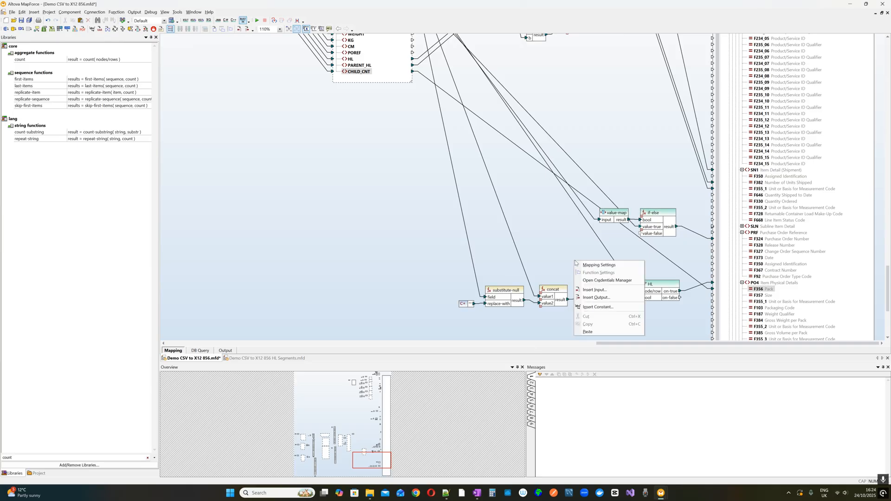
click(602, 332)
scroll(592, 227, down, 1)
drag(592, 227, 677, 329)
Connect LENGTH-EAN_CODE, WIDTH-UOM and HEIGHT-QTY to PO4's F82 Length, F189 Width and F65 Height respectively
scroll(444, 192, up, 2)
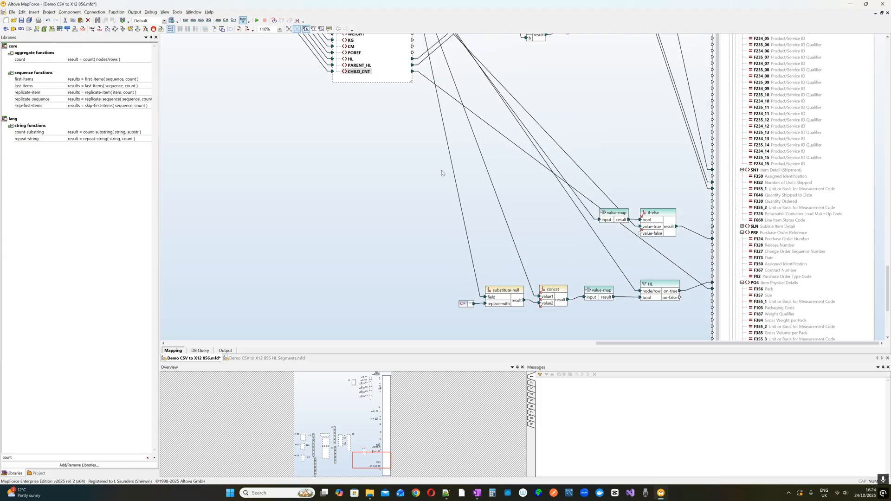
scroll(383, 77, up, 2)
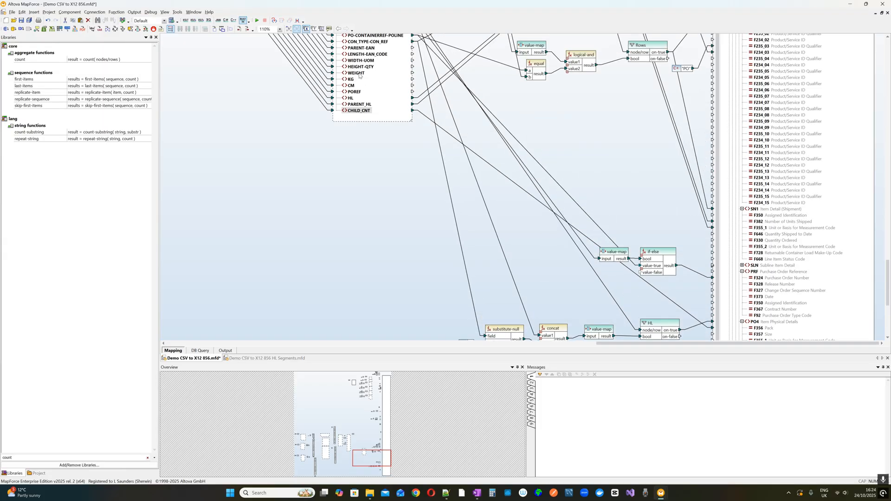
drag(358, 66, 714, 279)
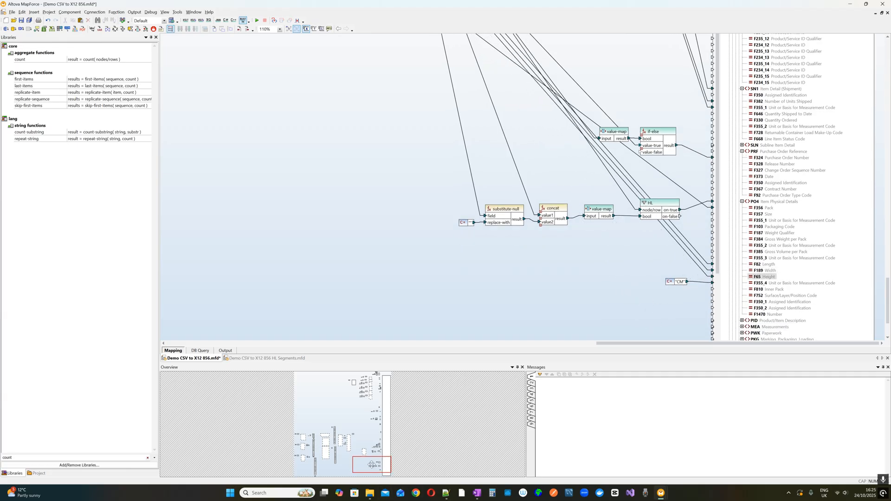
Open the Text file component's settings, examine the field columns of exampleASN.csv, and close them unchanged
drag(373, 468, 355, 381)
double_click(527, 195)
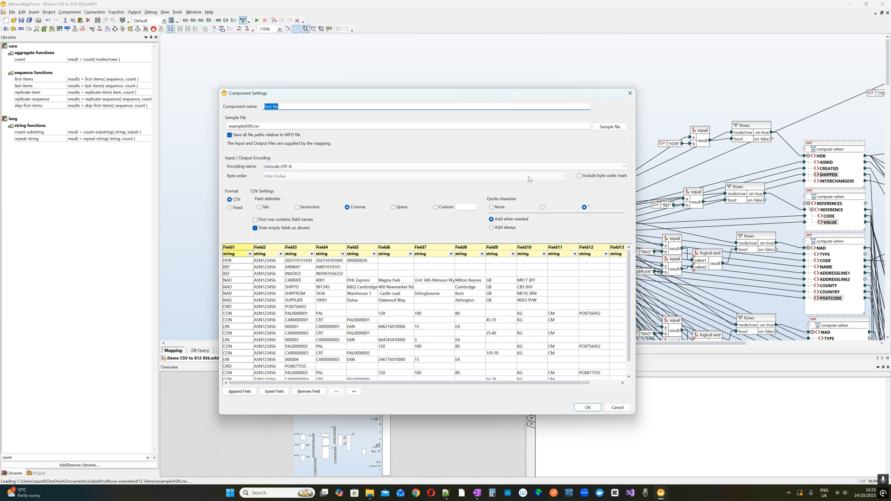
click(630, 93)
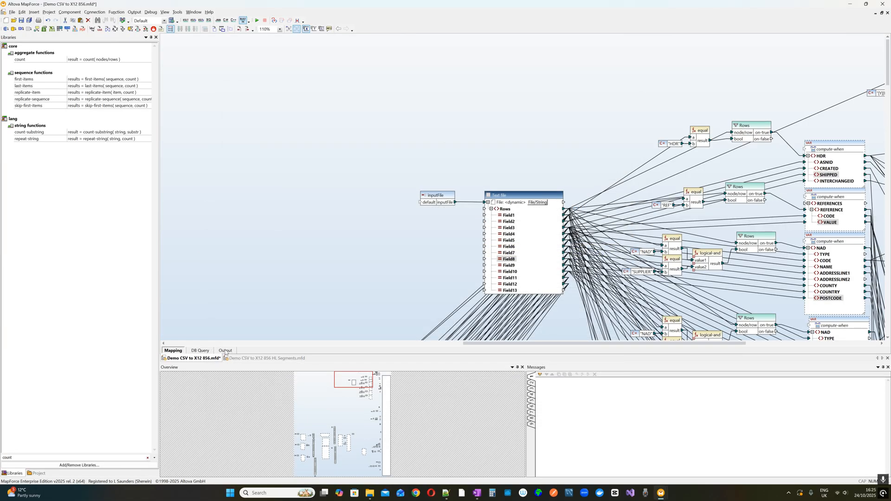
Preview the mapping output and examine the generated pack-level HL segments and their PO4 lines
scroll(287, 238, down, 6)
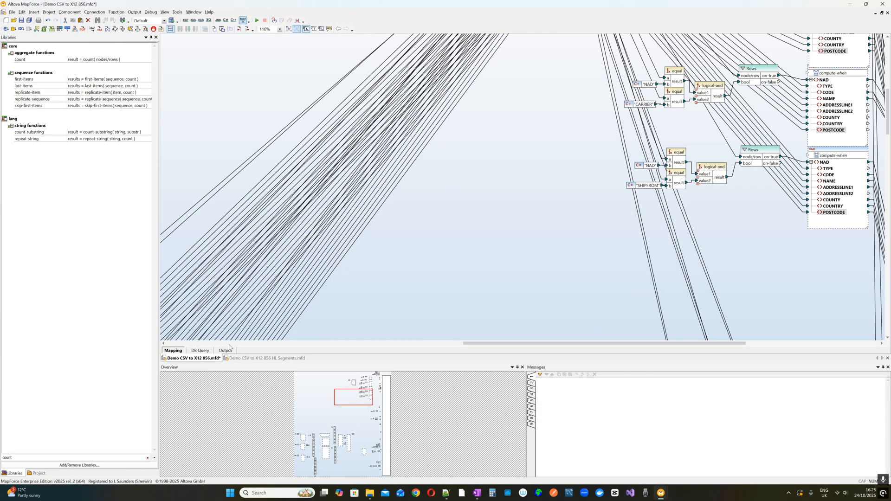
click(226, 350)
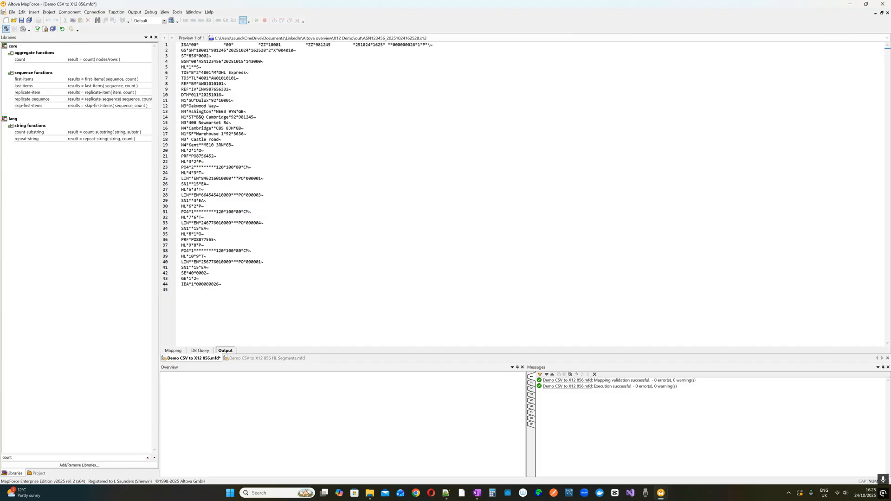
drag(252, 212, 181, 212)
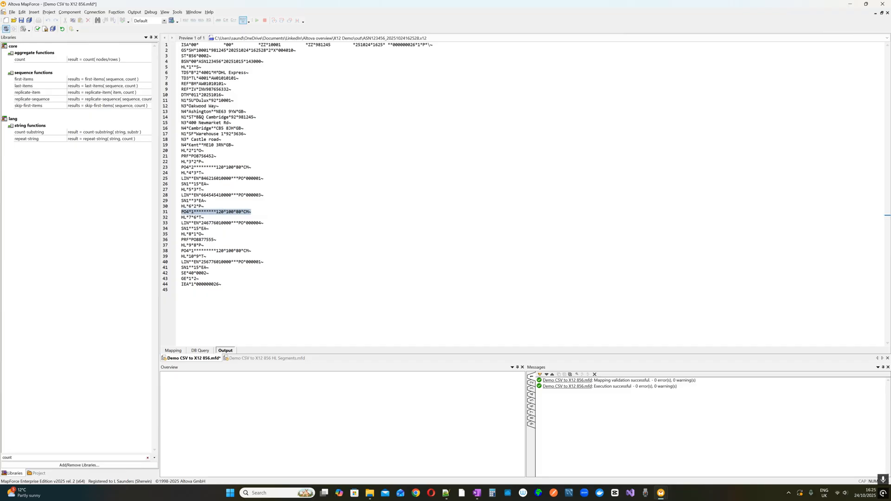
drag(204, 207, 181, 206)
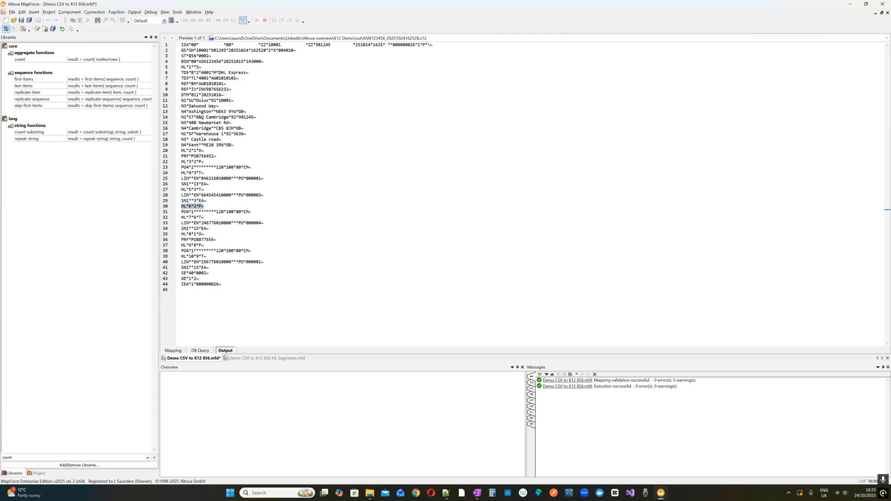
drag(251, 251, 182, 251)
click(173, 351)
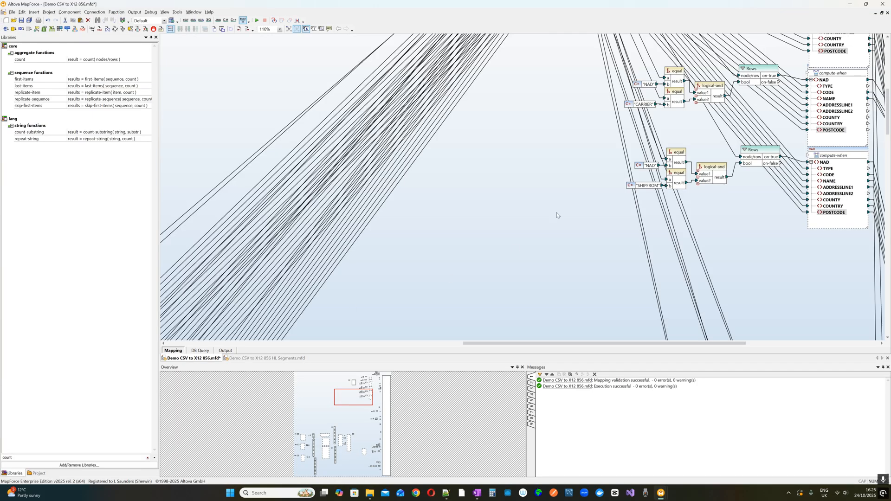
Expand the MEA Measurements segment below PO4 and check the entries of the value-map feeding PO4's filter
drag(345, 393, 364, 460)
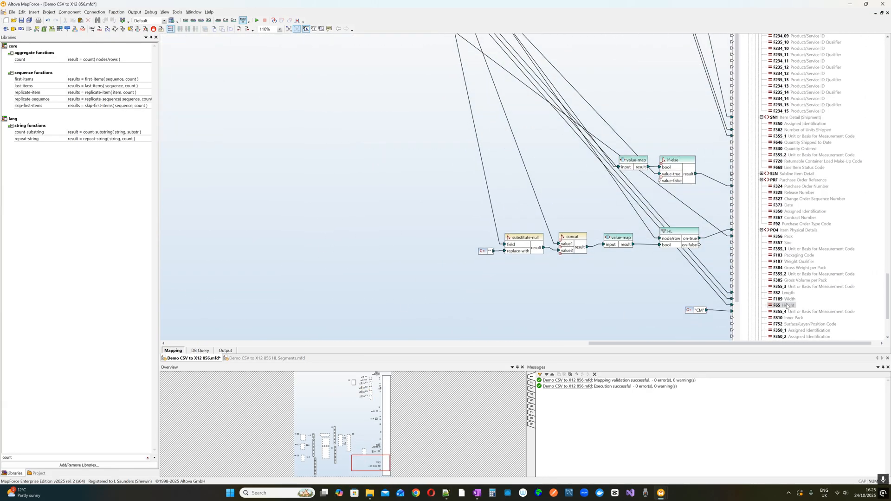
scroll(659, 244, down, 3)
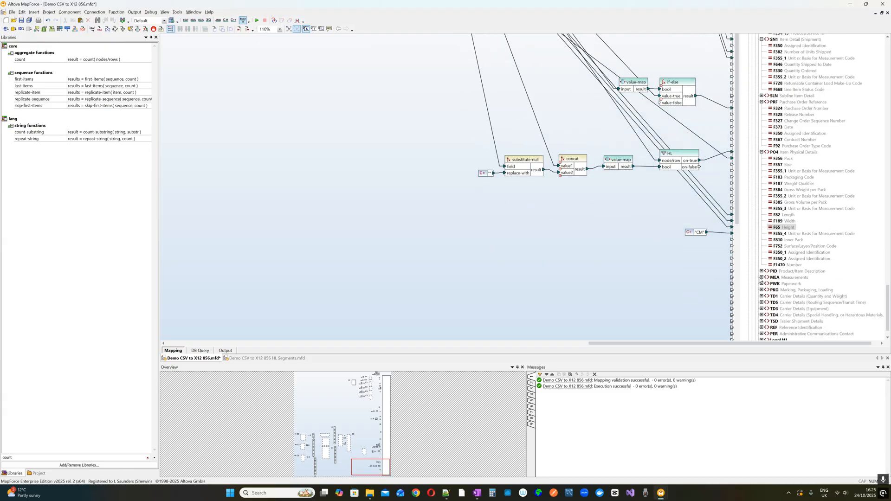
click(762, 277)
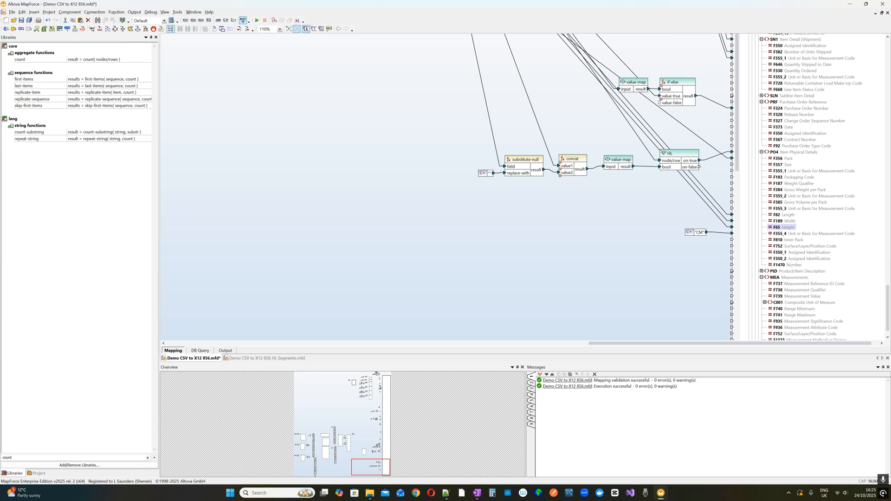
double_click(621, 160)
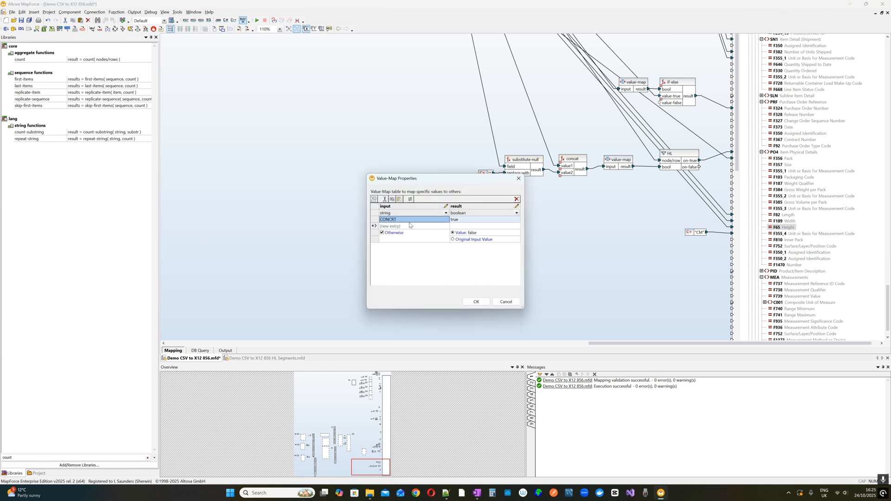
click(509, 303)
Duplicate PO4's constant, substitute-null, concat, value-map and filter chain below the original and connect the copied filter's on-true output to MEA Measurements
drag(450, 132, 696, 206)
key(ctrl+c)
key(ctrl+v)
drag(695, 167, 643, 266)
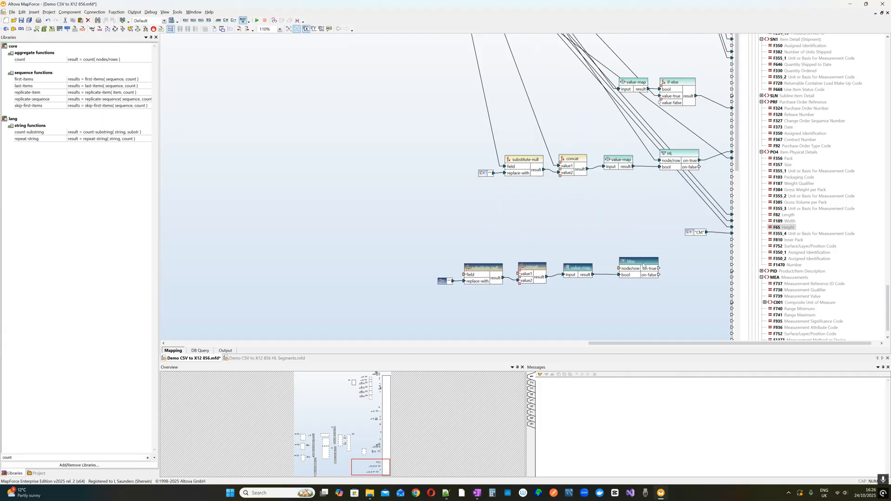
drag(659, 268, 732, 278)
Set the copied value-map's input entry to CONCRT, keeping its result as true
double_click(581, 268)
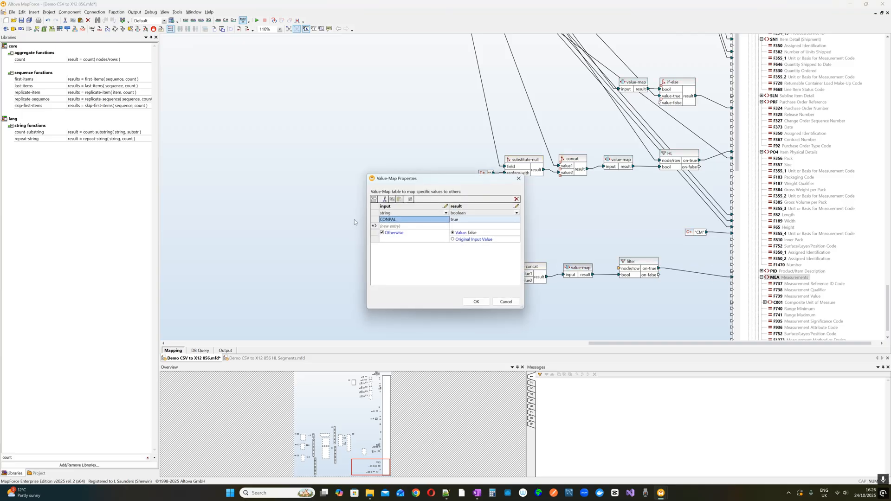
double_click(413, 221)
drag(398, 220, 389, 220)
text(CRT)
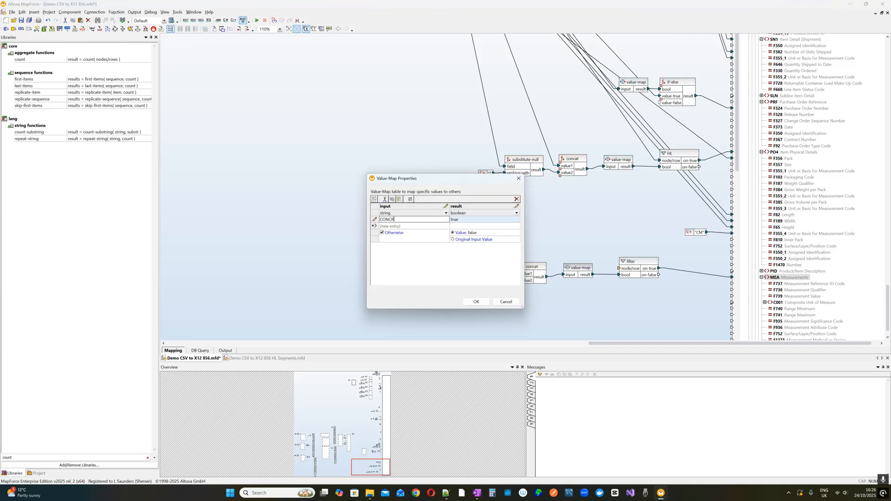
click(475, 301)
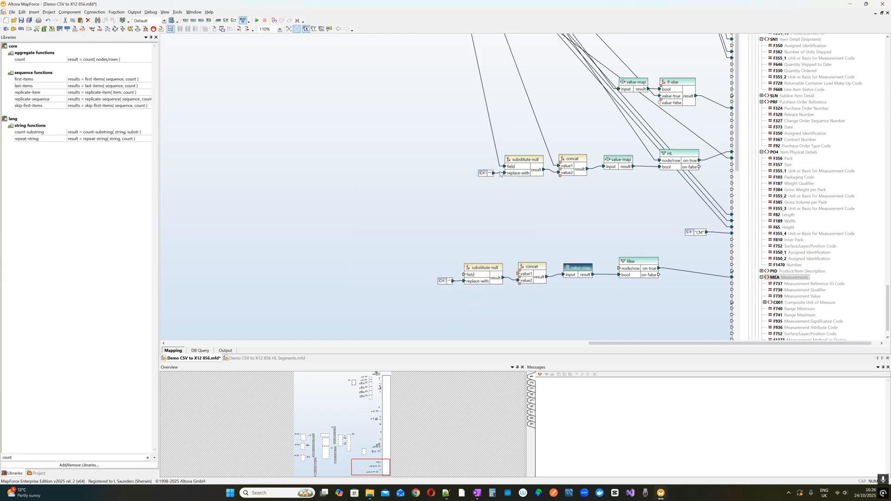
Connect the copied substitute-null's field and concat's value1 to the same sources as in the original chain
drag(504, 167, 464, 275)
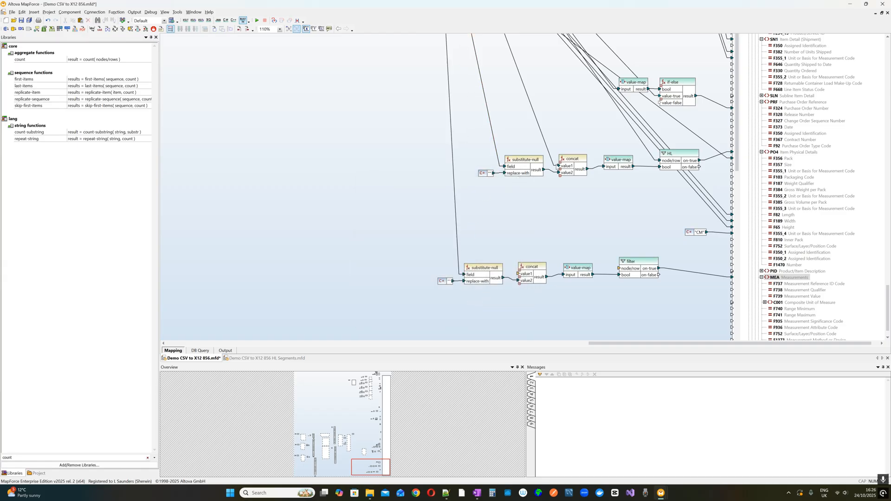
click(560, 175)
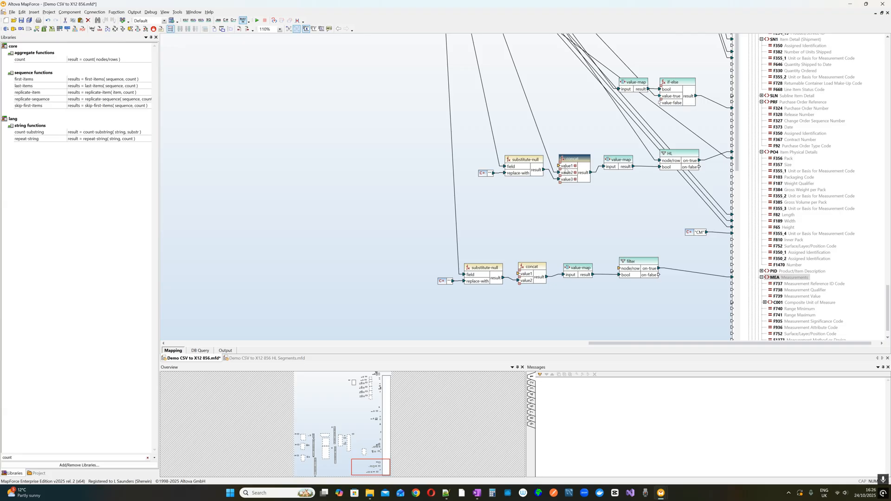
click(575, 179)
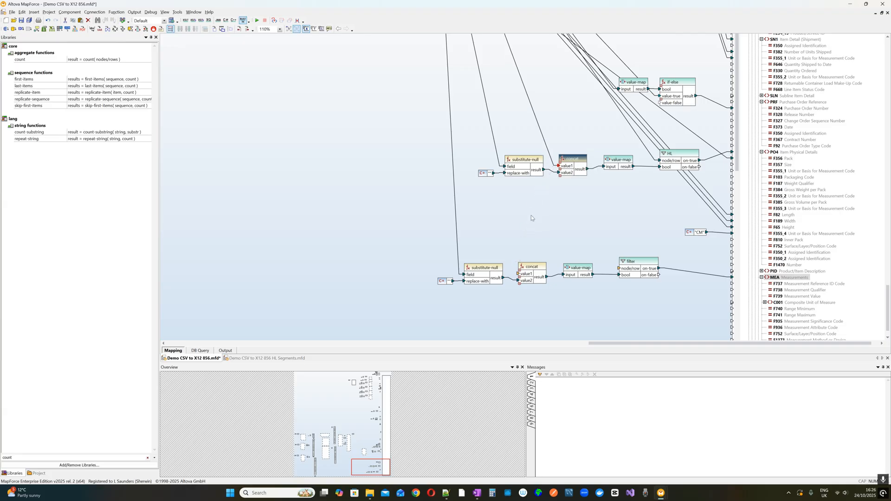
drag(560, 166, 519, 273)
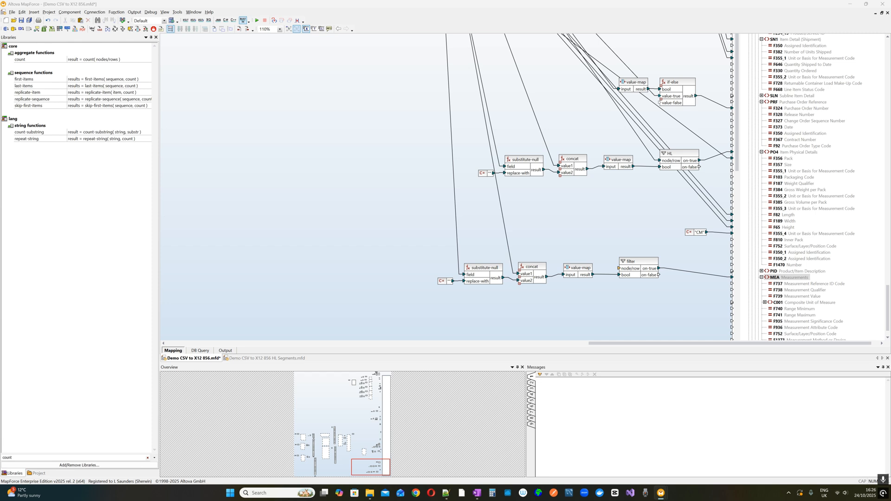
Paste the "PD", "WT" and "KG" constants, connecting "PD" to MEA's F737 Measurement Reference ID Code and "WT" to F738 Measurement Qualifier
right_click(691, 305)
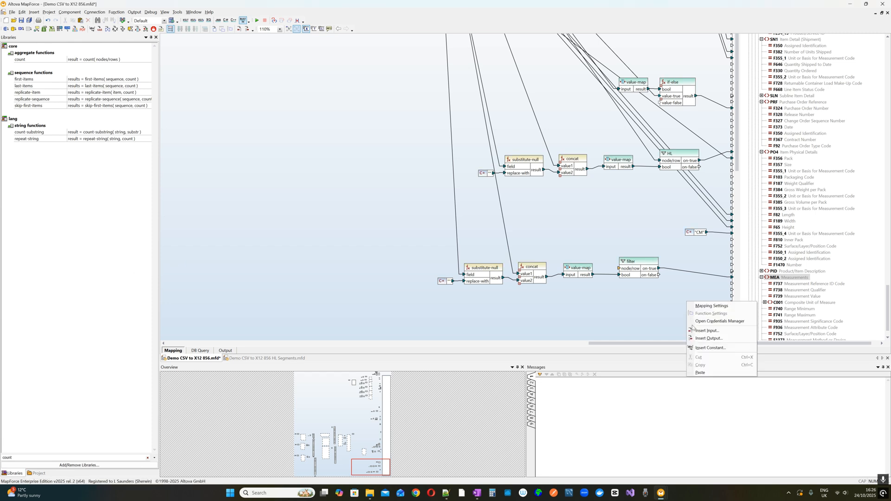
click(700, 372)
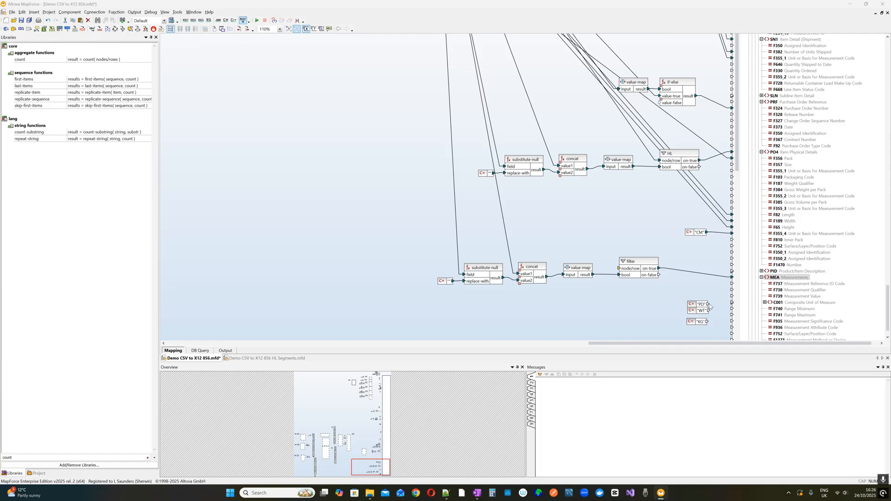
drag(709, 310, 744, 284)
drag(702, 304, 704, 290)
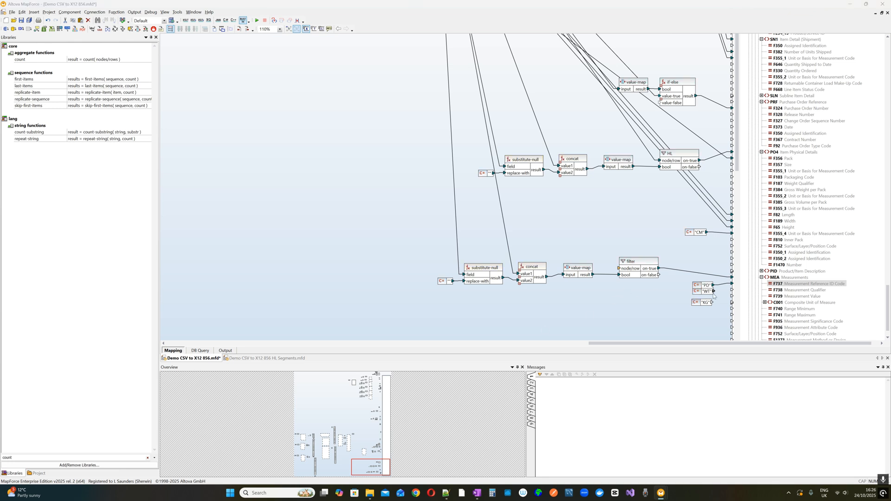
drag(714, 293, 741, 293)
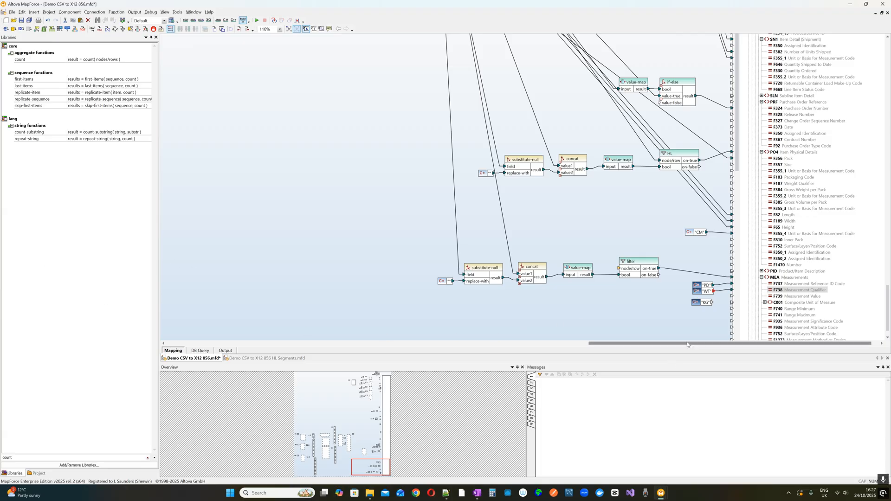
Connect "KG" to F355_1 Unit or Basis for Measurement Code under MEA's C001, and arrange the three constants beside the MEA rows
click(765, 303)
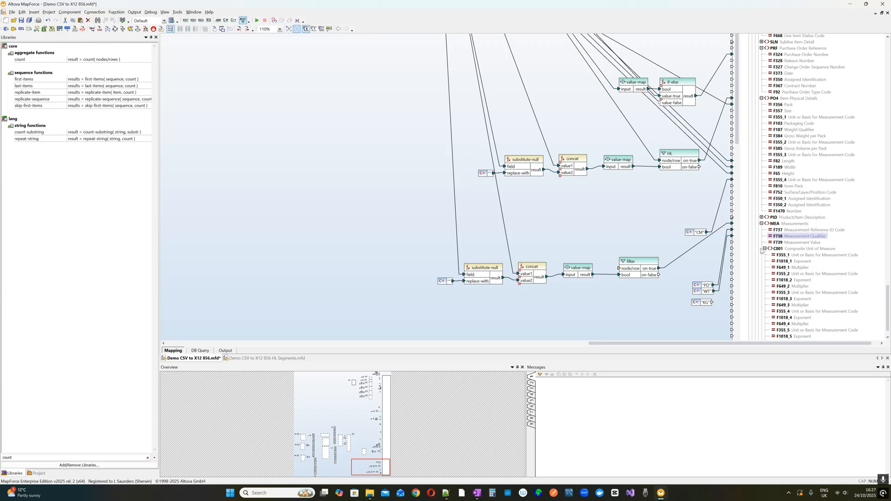
drag(713, 303, 756, 257)
drag(680, 278, 699, 245)
ctrl+click(706, 303)
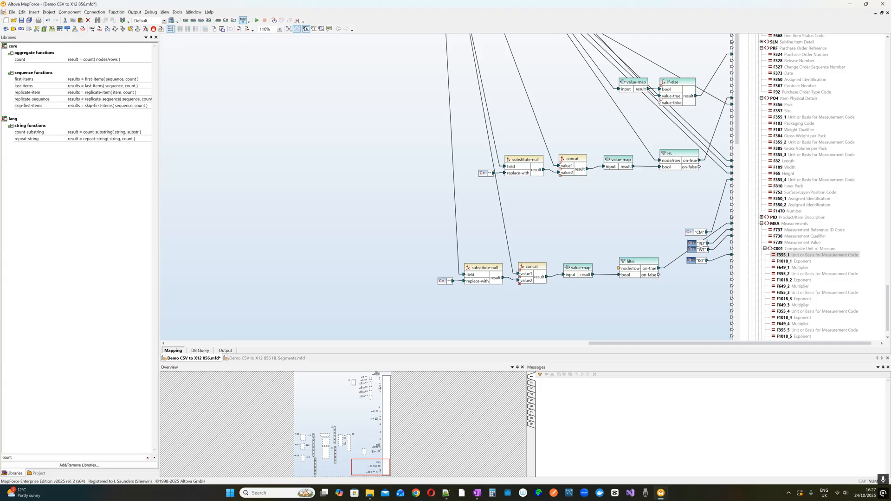
drag(737, 126, 736, 75)
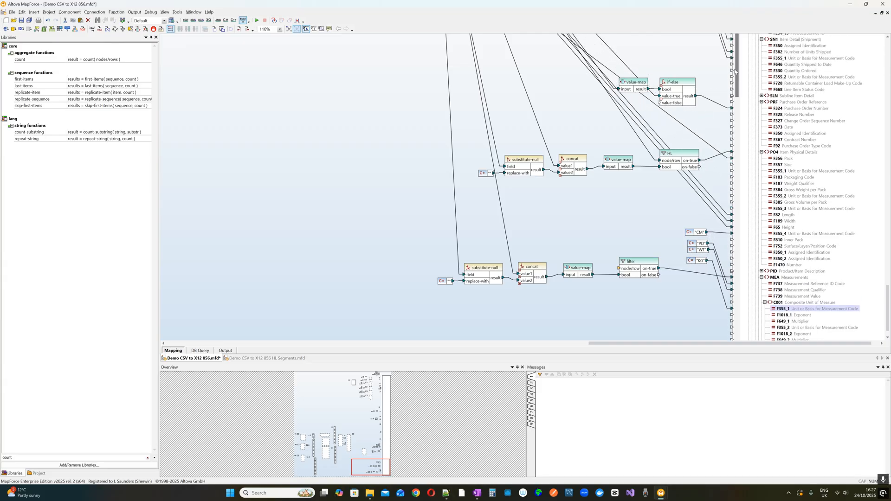
drag(678, 213, 717, 285)
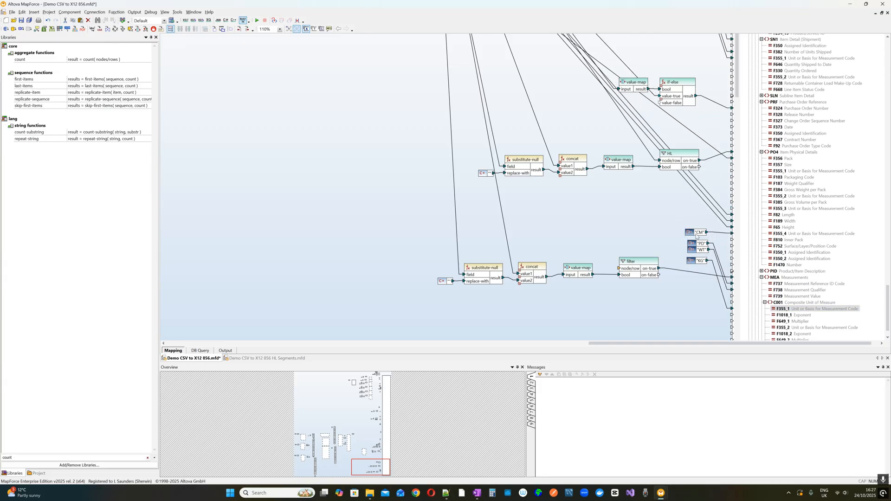
drag(676, 239, 695, 295)
click(658, 305)
scroll(658, 305, down, 1)
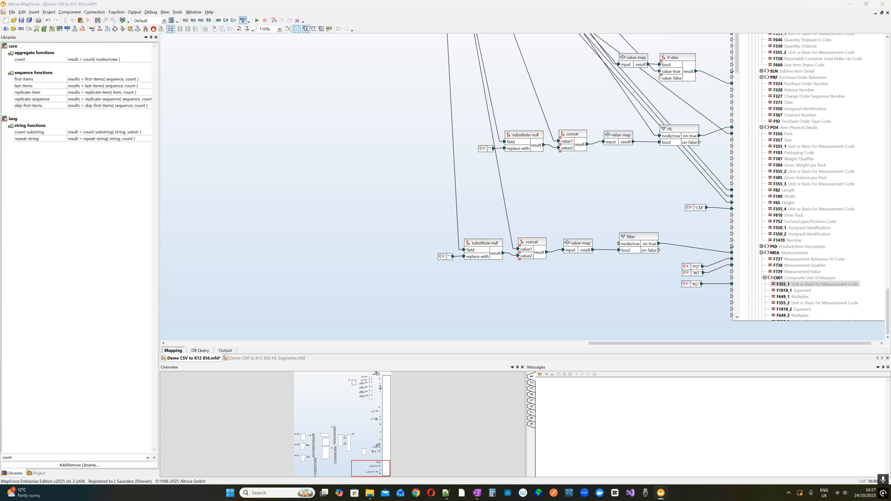
Connect the weight field to MEA's F739 Measurement Value and the HL source to the new filter's node/row
scroll(543, 209, up, 5)
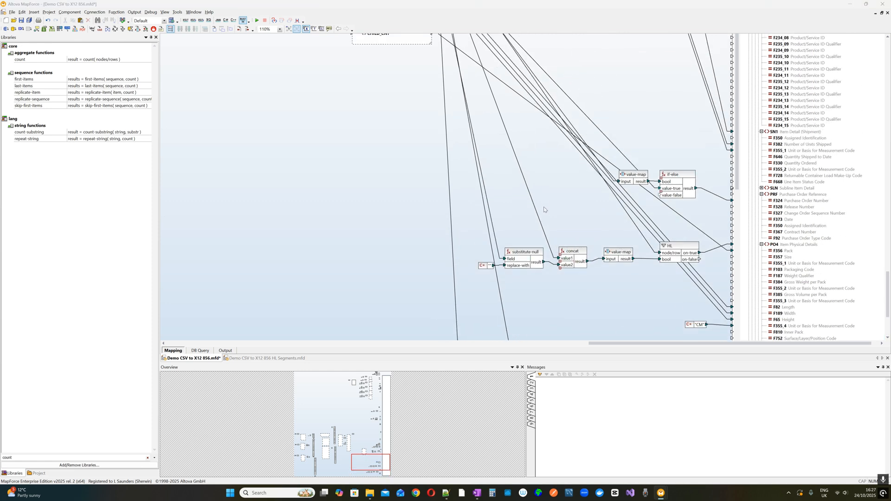
drag(432, 73, 743, 259)
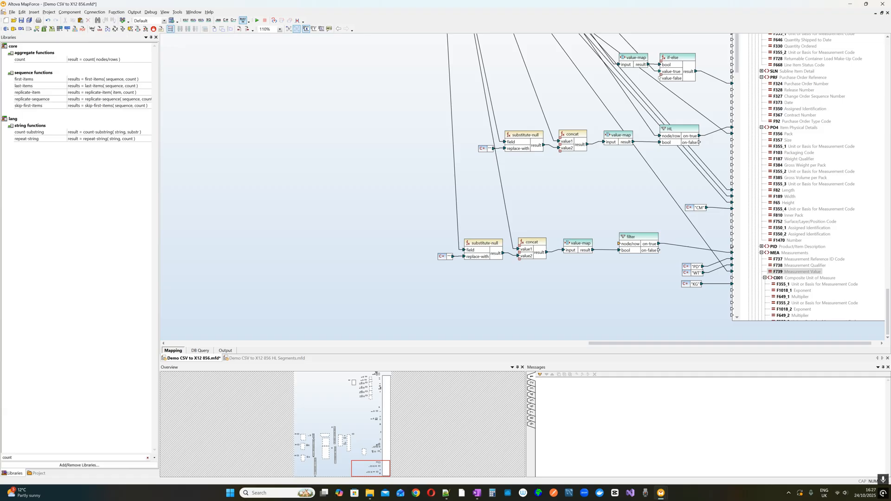
click(226, 351)
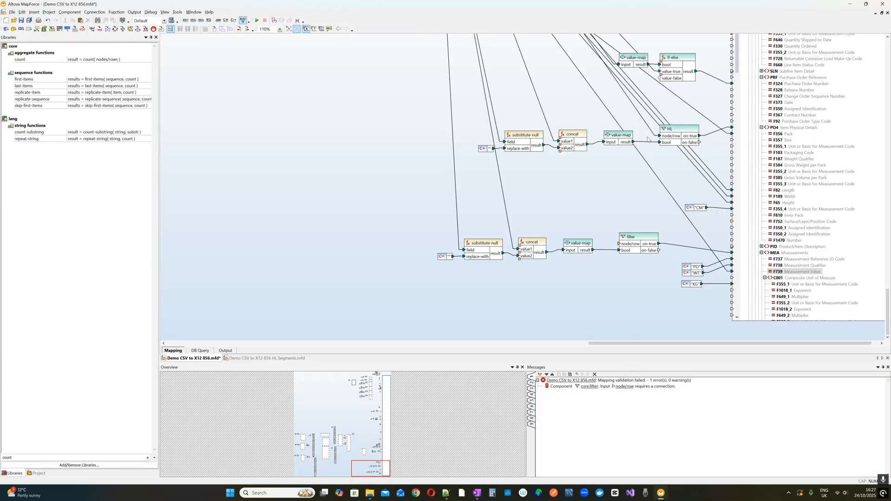
drag(658, 137, 620, 245)
Preview the output, examine the MEA weight segments under the HL loops, and save the mapping
click(232, 352)
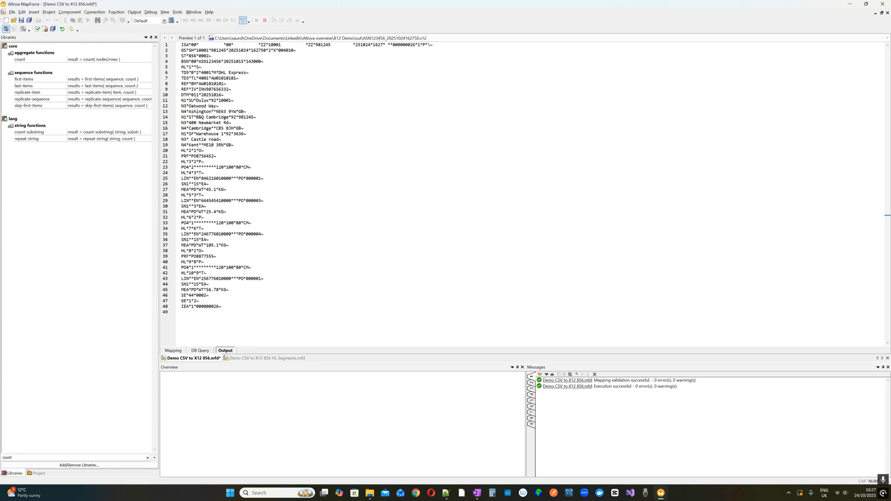
drag(182, 195, 206, 211)
drag(219, 245, 206, 245)
click(173, 351)
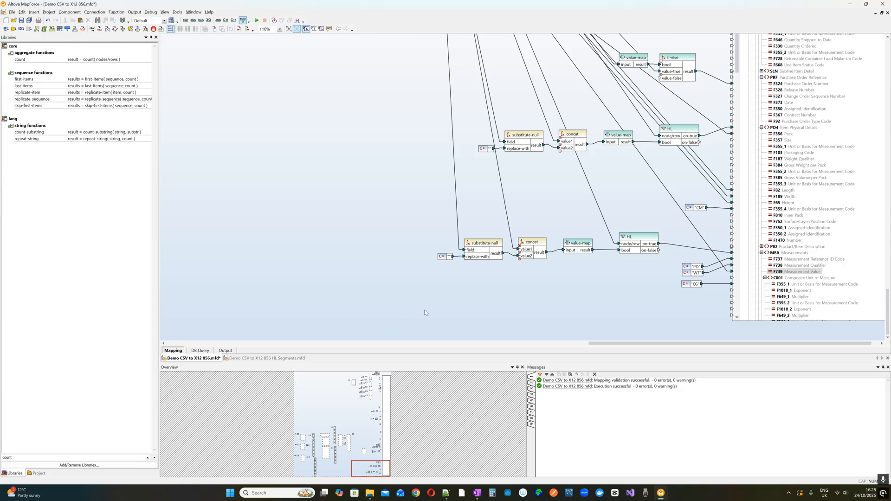
click(21, 21)
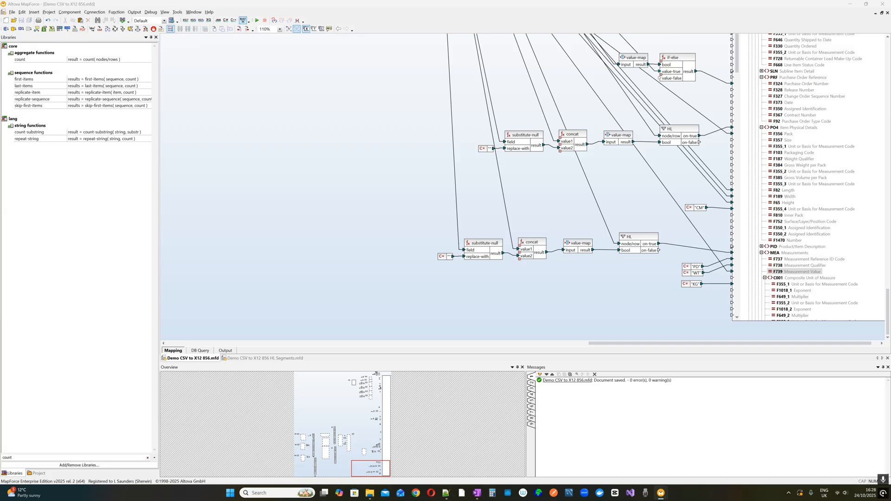
Enlarge the X12 856 component to show its remaining segments and expand MAN Marks and Numbers
drag(846, 344, 874, 335)
click(499, 264)
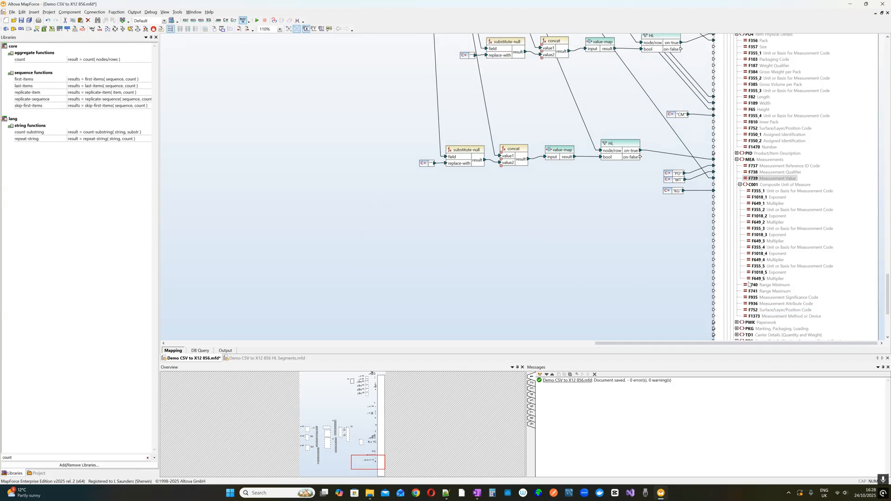
scroll(752, 278, down, 8)
scroll(753, 278, down, 2)
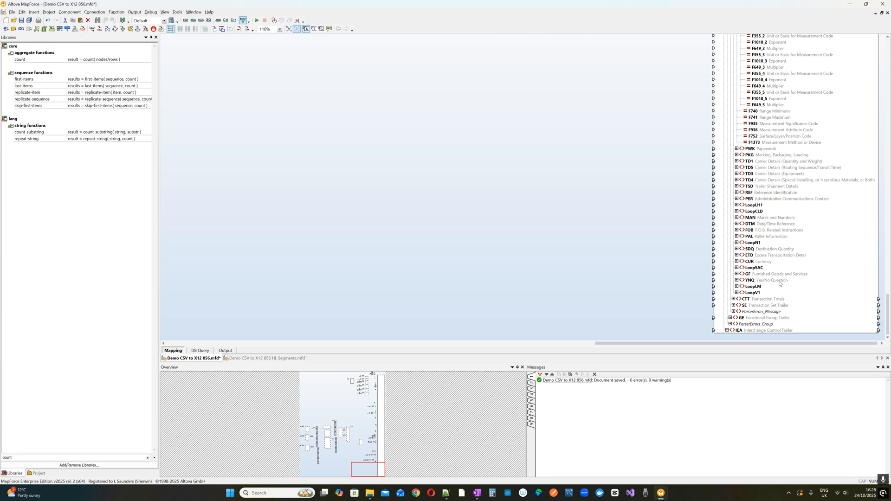
click(736, 218)
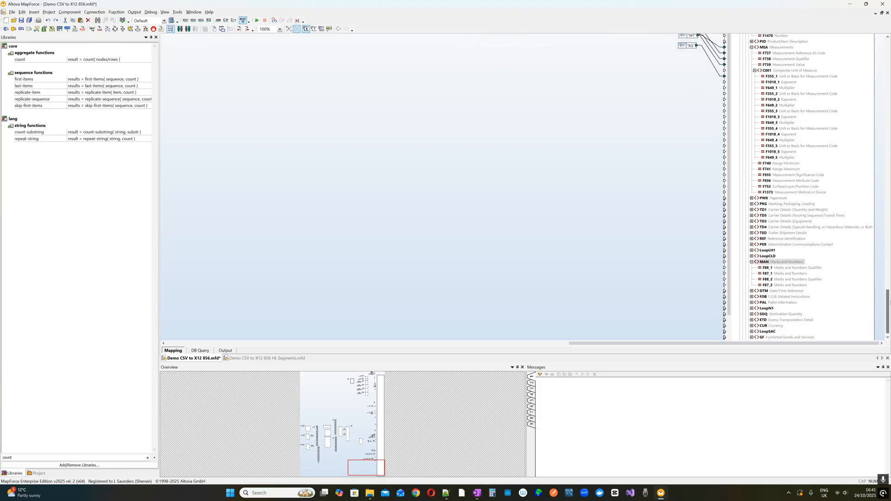
Resize the X12 856 component to fit its entire content
drag(890, 302, 890, 310)
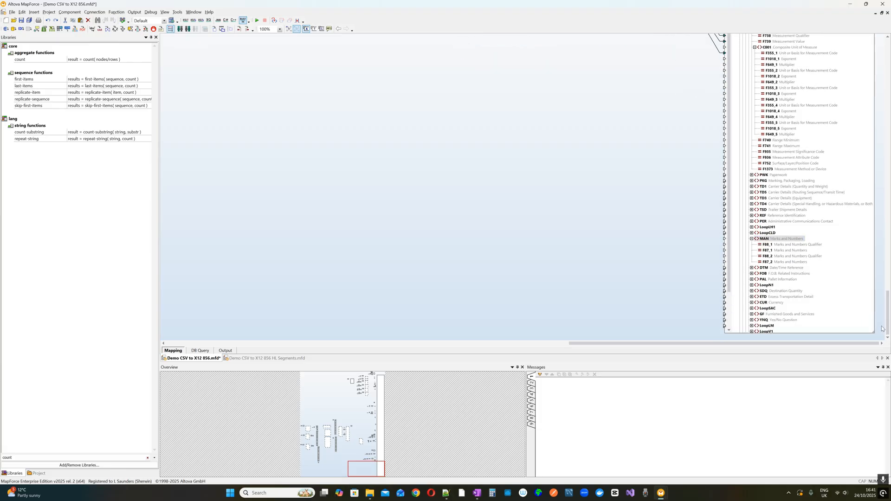
double_click(875, 332)
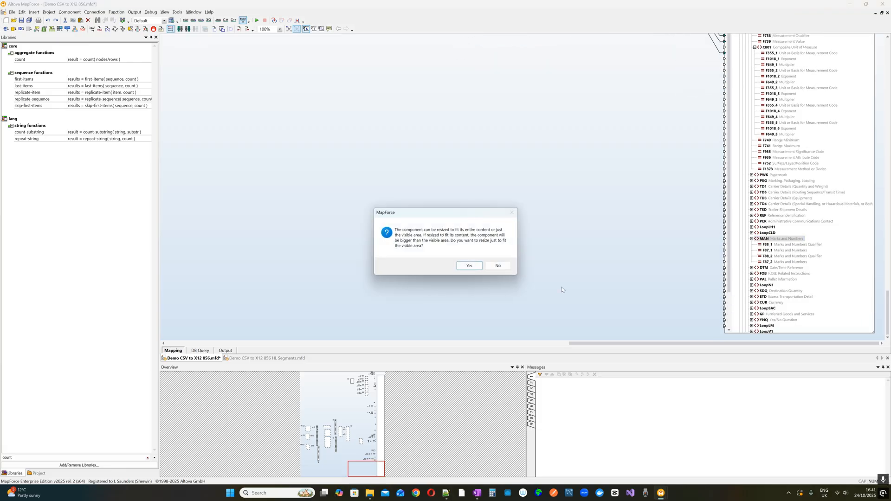
click(506, 266)
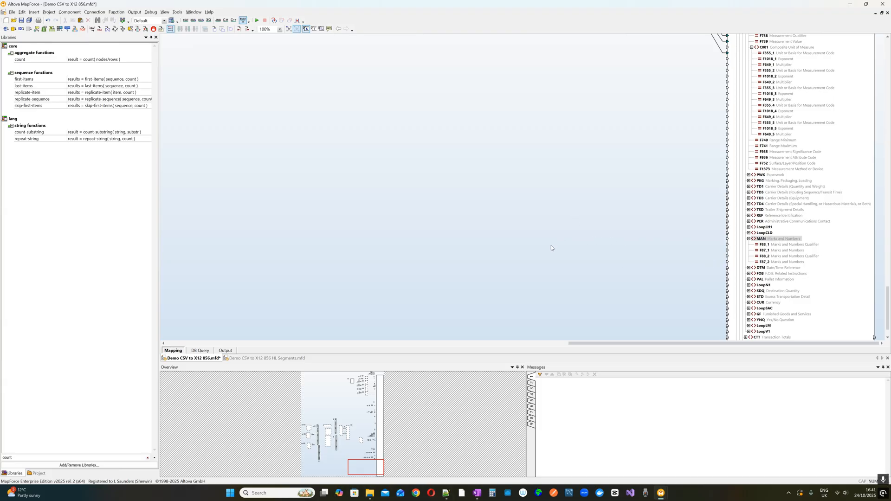
Paste the copied value-map, filter and "GM" constant beside MAN, and connect the filter's on-true output to MAN Marks and Numbers
right_click(582, 232)
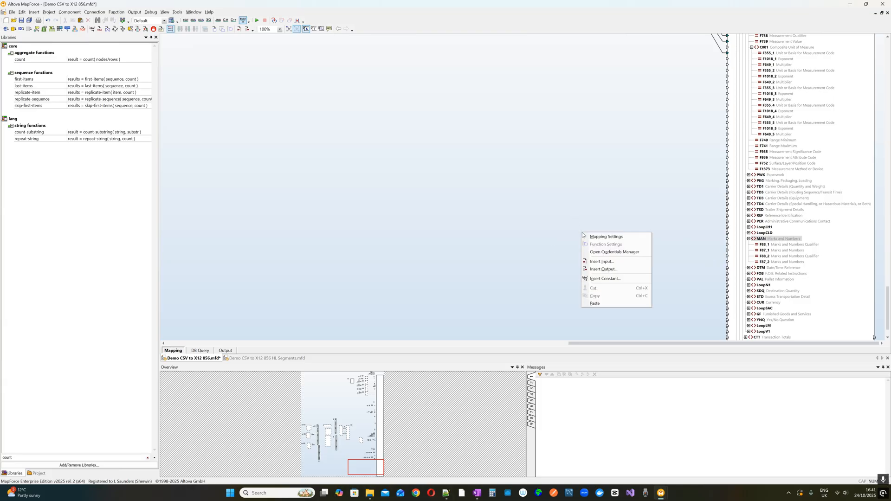
click(623, 303)
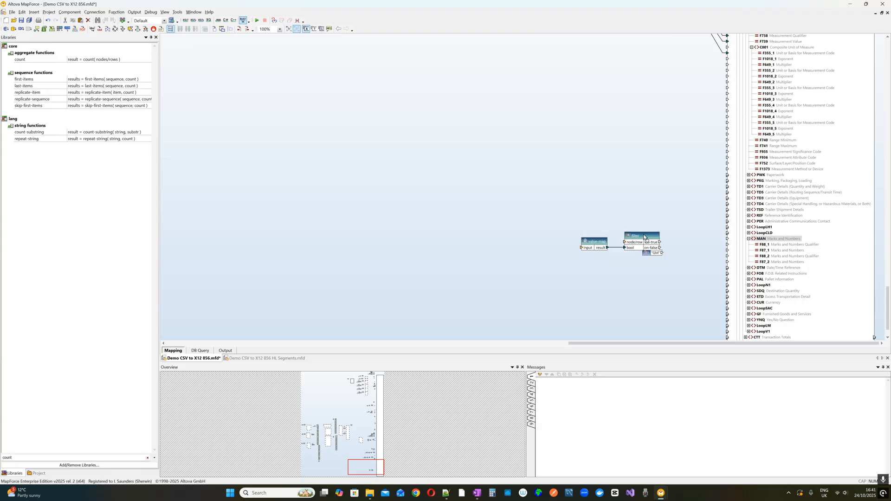
drag(647, 242, 727, 238)
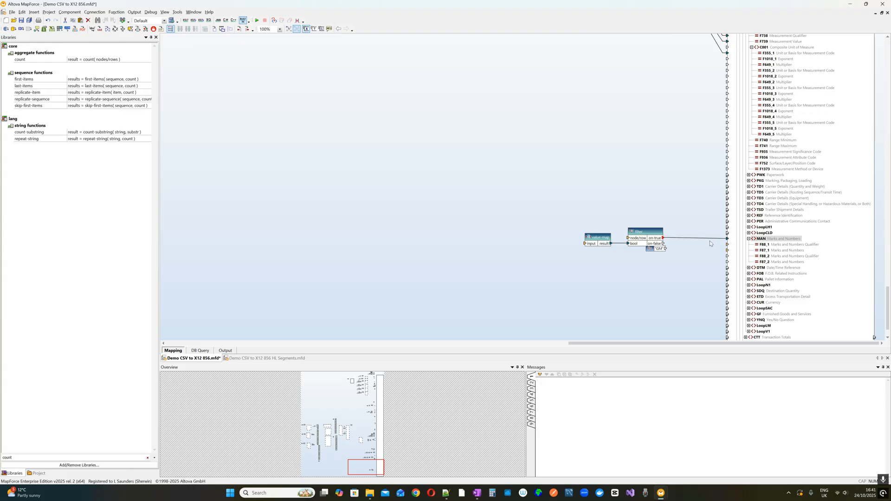
Check the pasted value-map's table and connect the HL variable's TYPE field to its input
double_click(599, 238)
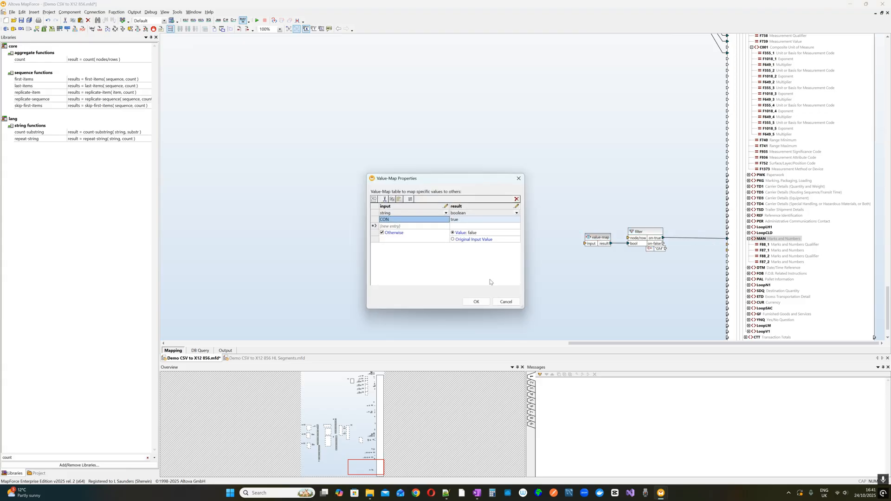
click(476, 302)
scroll(470, 259, up, 5)
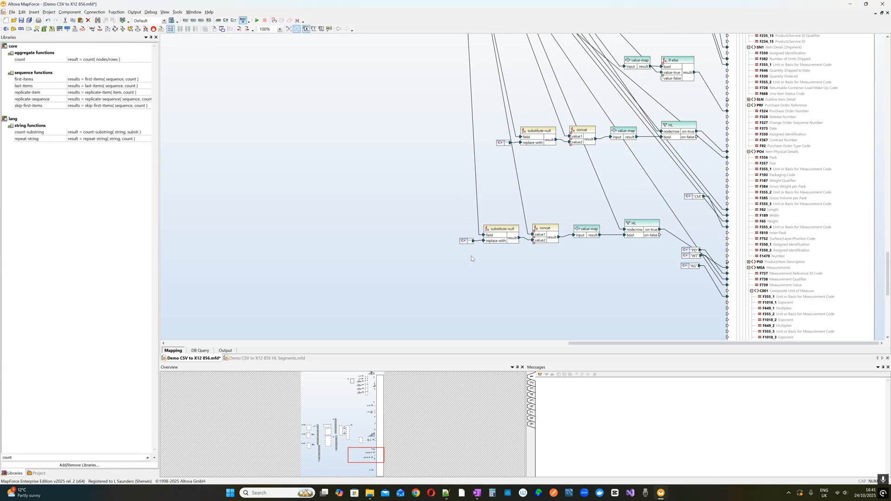
drag(371, 446, 372, 434)
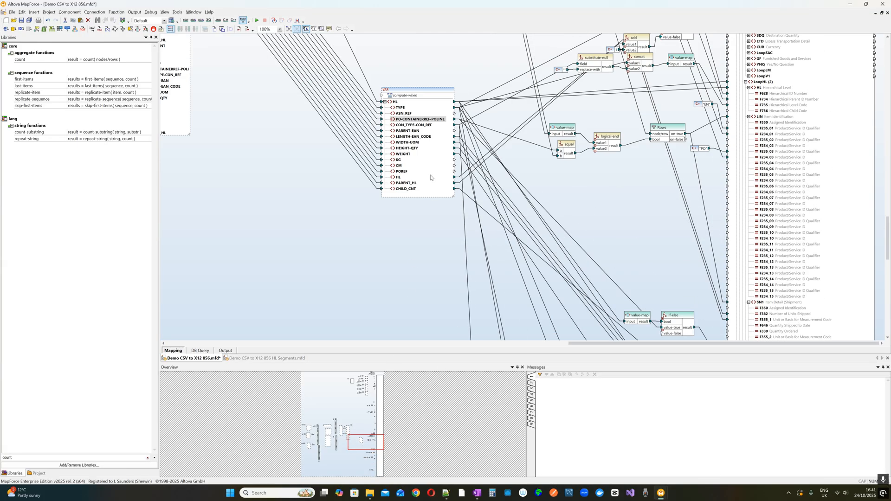
drag(404, 116, 588, 289)
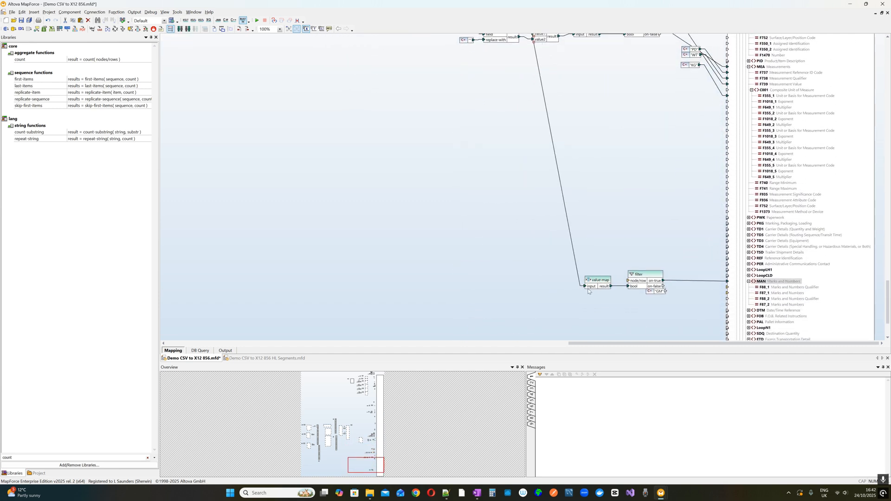
Connect the HL source to the new filter's node/row and the "GM" constant to MAN's F88_1 Marks and Numbers Qualifier
scroll(590, 176, up, 3)
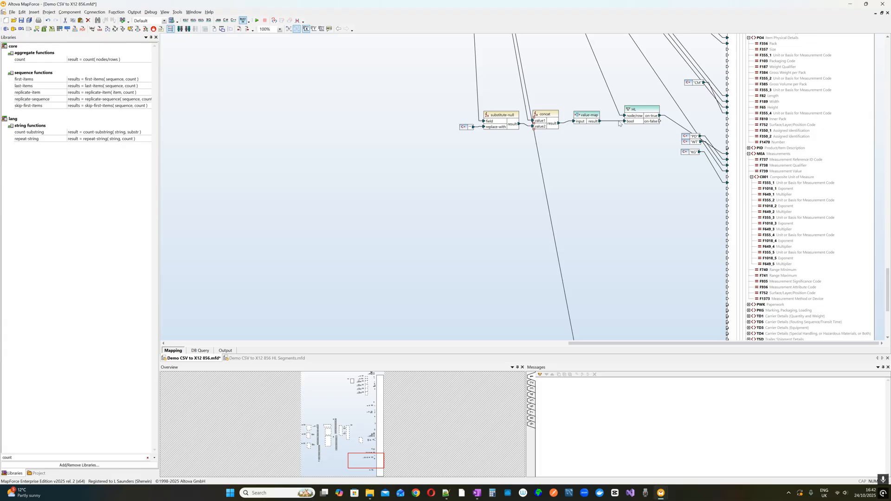
drag(621, 117, 631, 288)
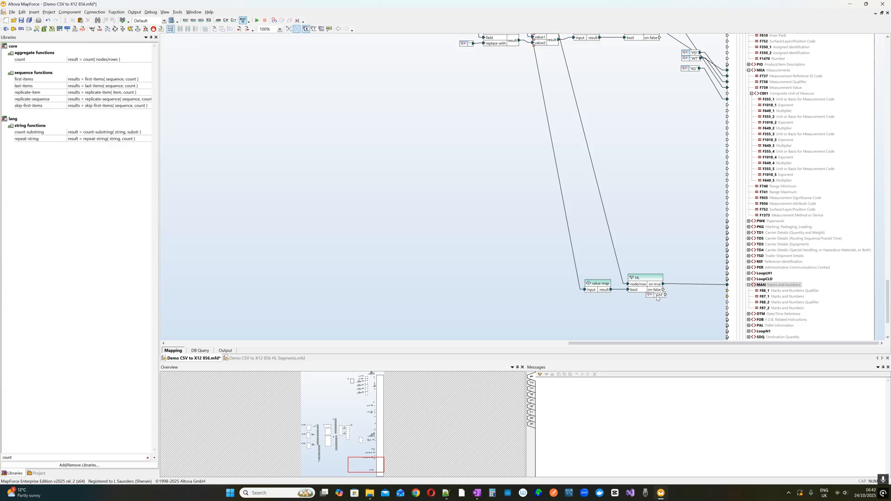
drag(660, 298, 728, 291)
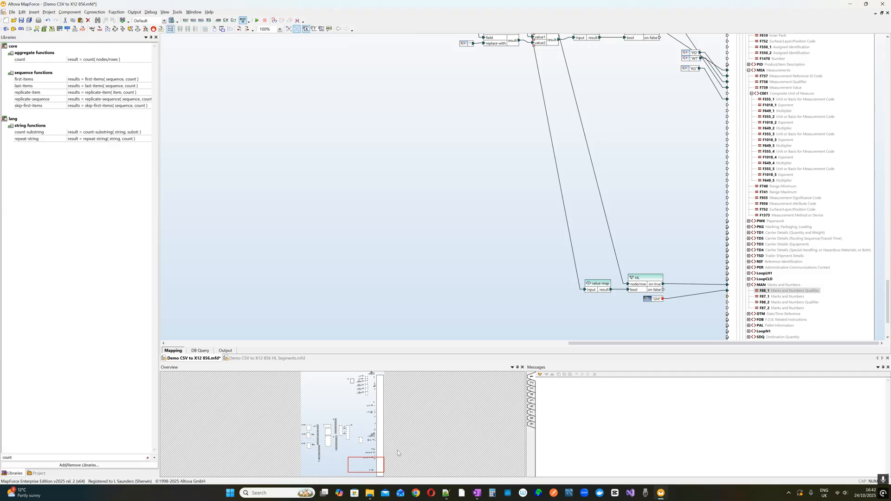
Examine the sample CSV rows in the Text file component's settings to find the container reference field
drag(373, 464, 361, 384)
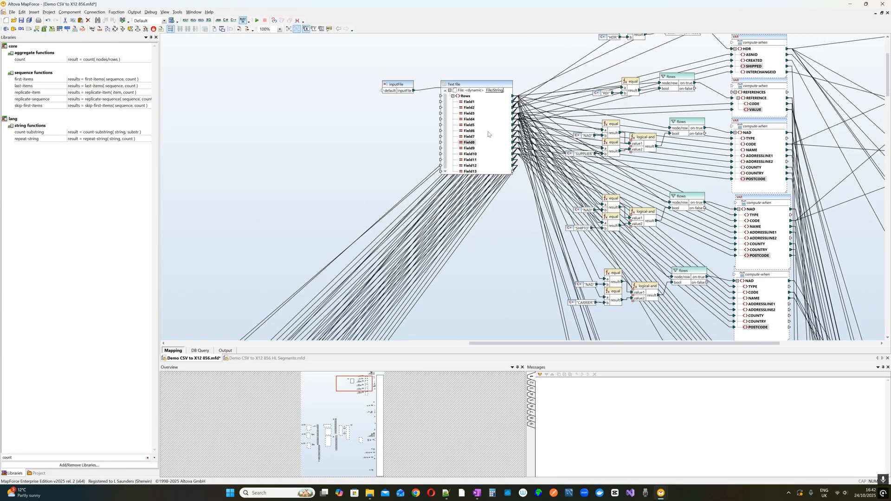
double_click(464, 84)
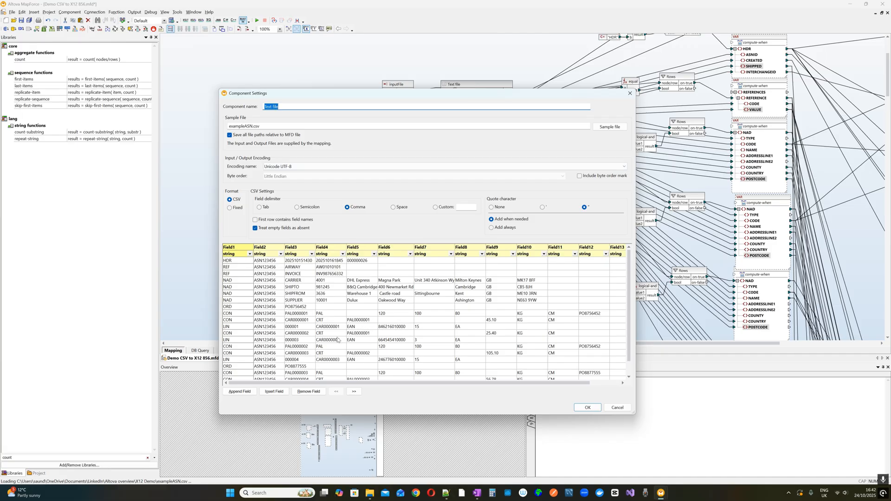
click(630, 93)
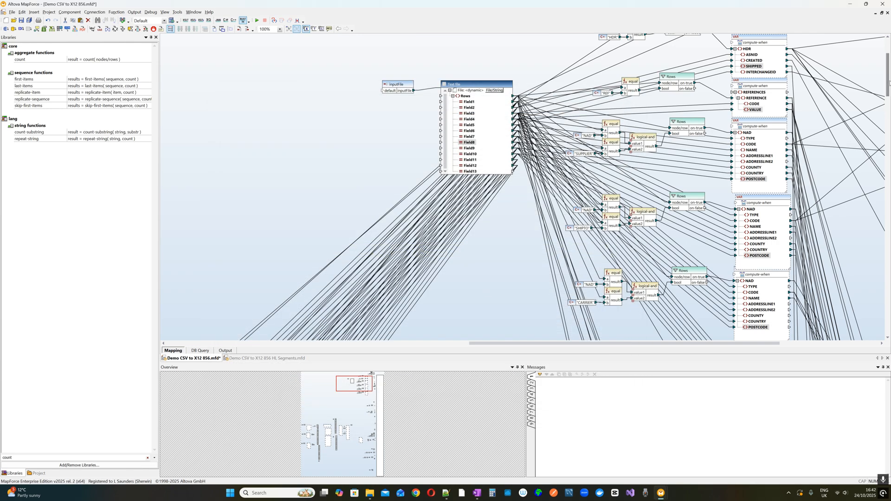
Connect the HL variable's PO-CONTAINERREF-POLINE field to MAN's F87_1 Marks and Numbers
drag(888, 83, 889, 299)
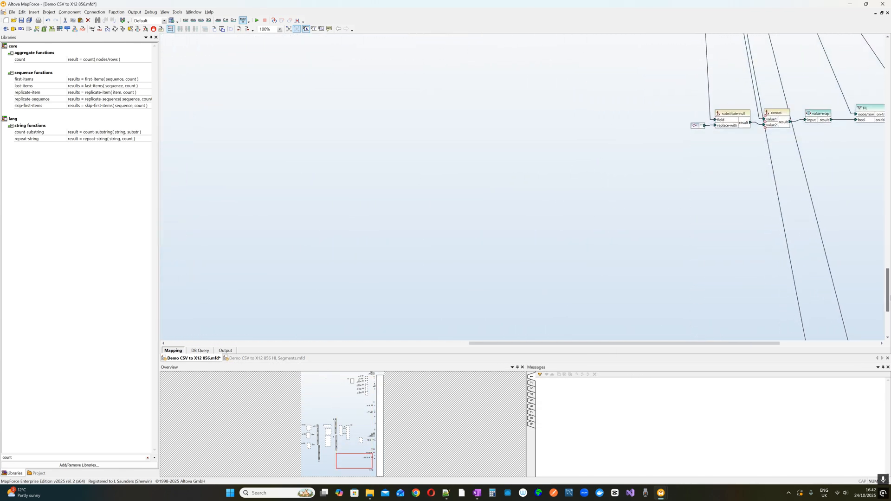
drag(340, 460, 349, 442)
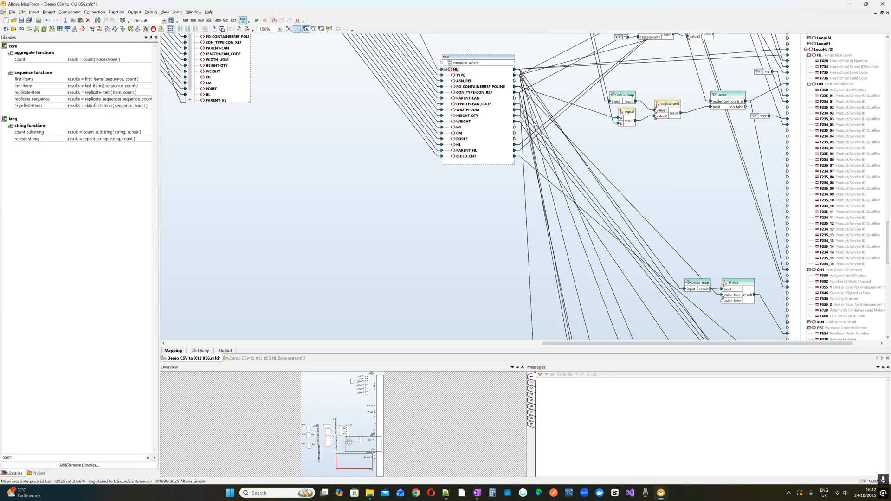
click(470, 87)
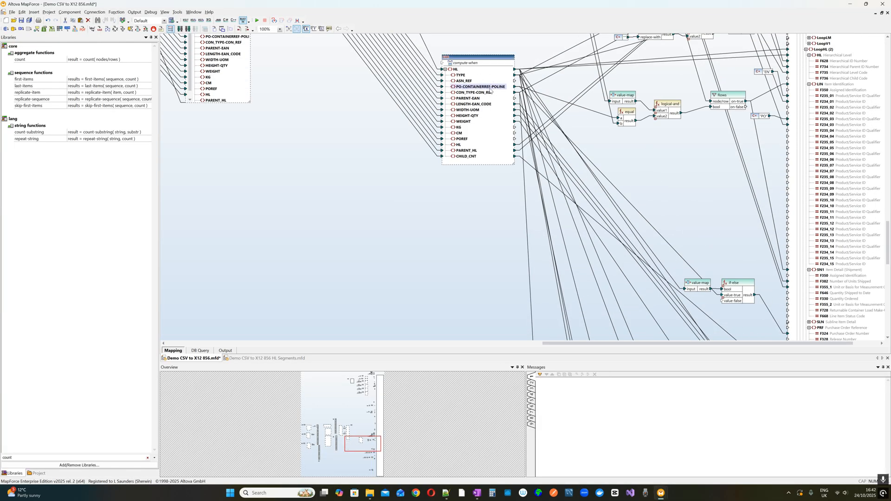
scroll(588, 310, down, 1)
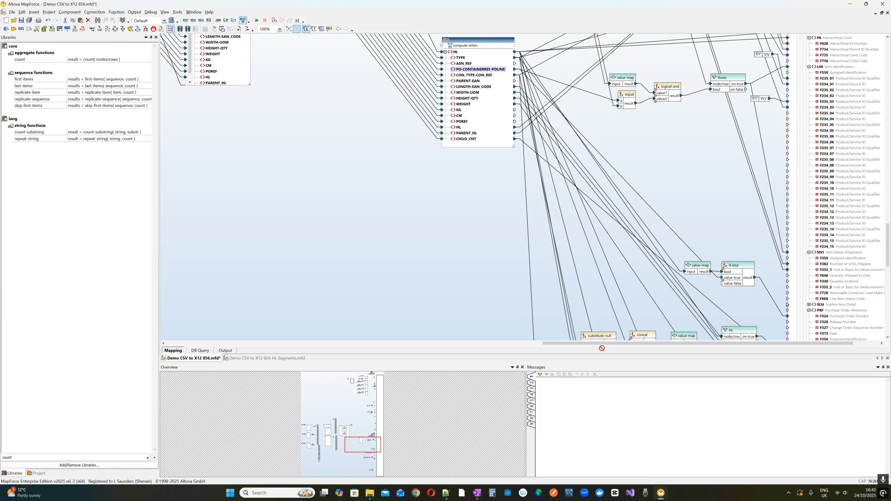
drag(600, 345, 788, 223)
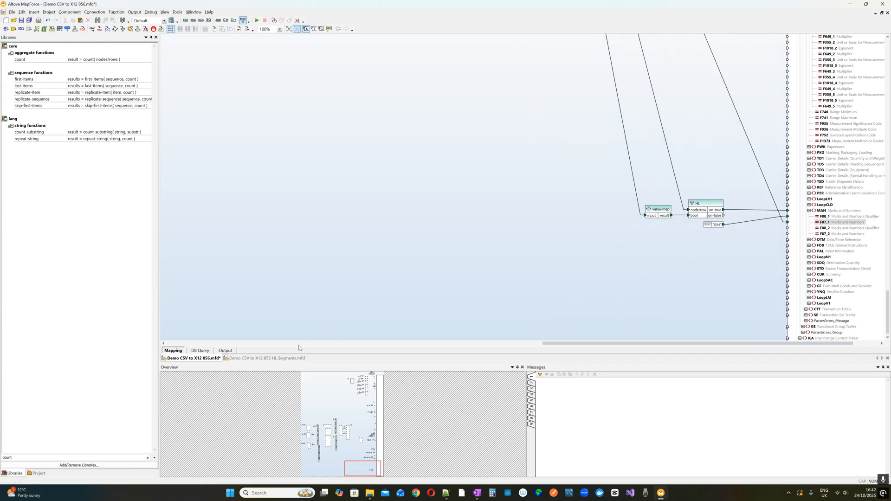
Preview the output, examine the MAN segments under the HL loops, and save the mapping
click(234, 351)
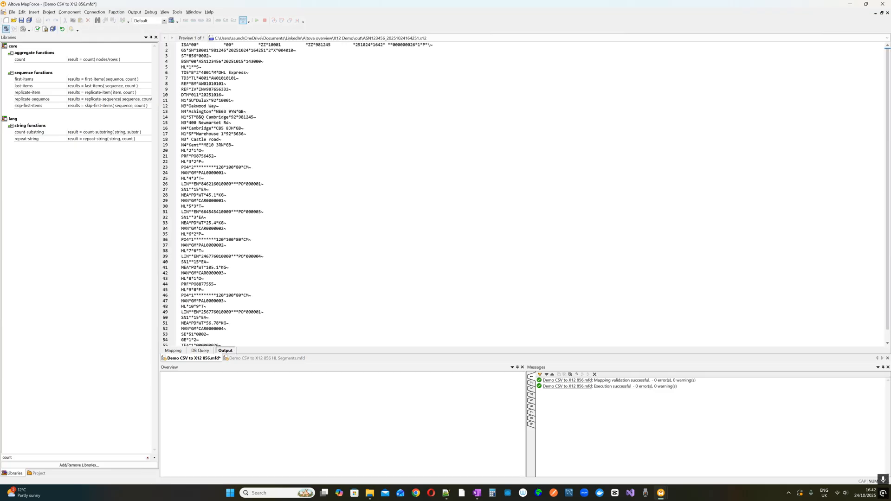
scroll(307, 195, up, 2)
double_click(189, 231)
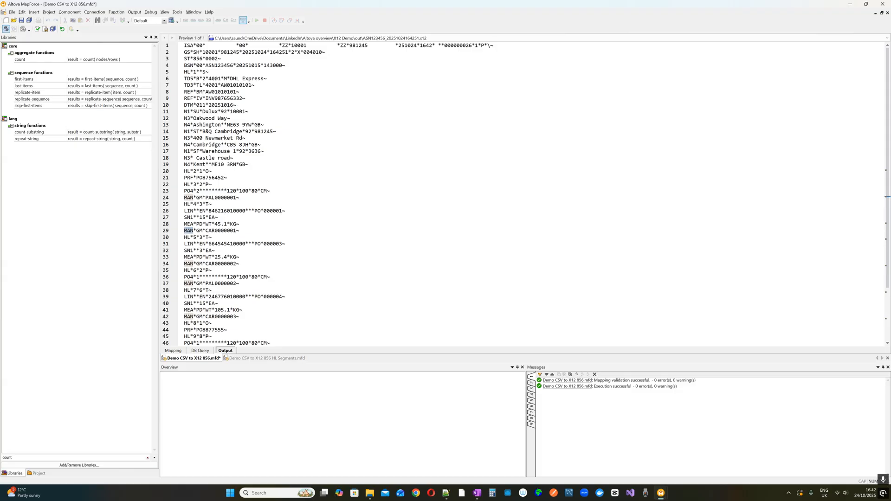
click(174, 352)
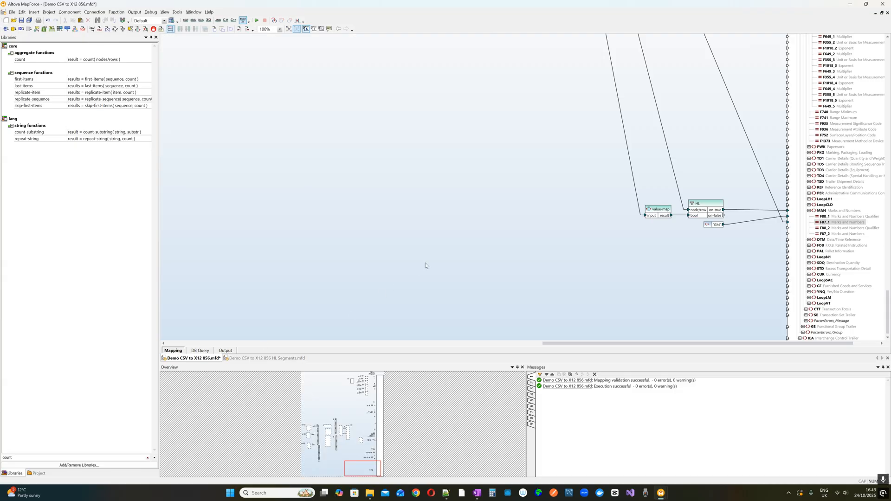
key(ctrl+s)
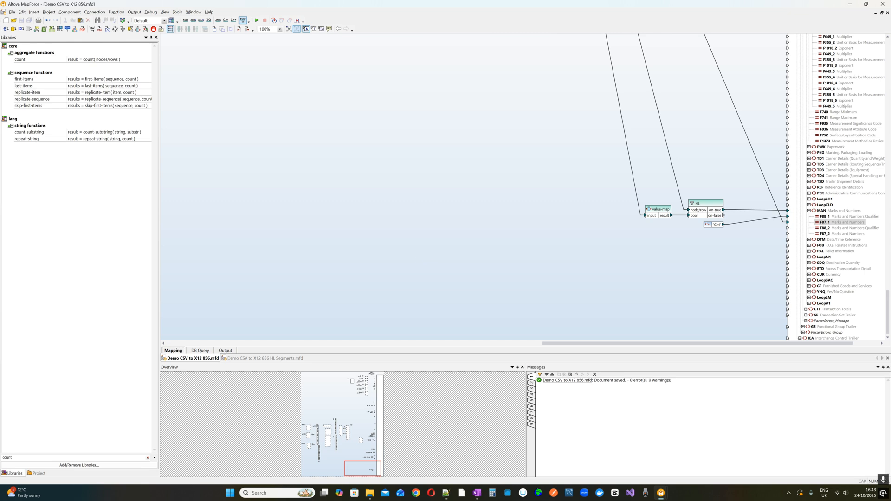
key(alt+Tab)
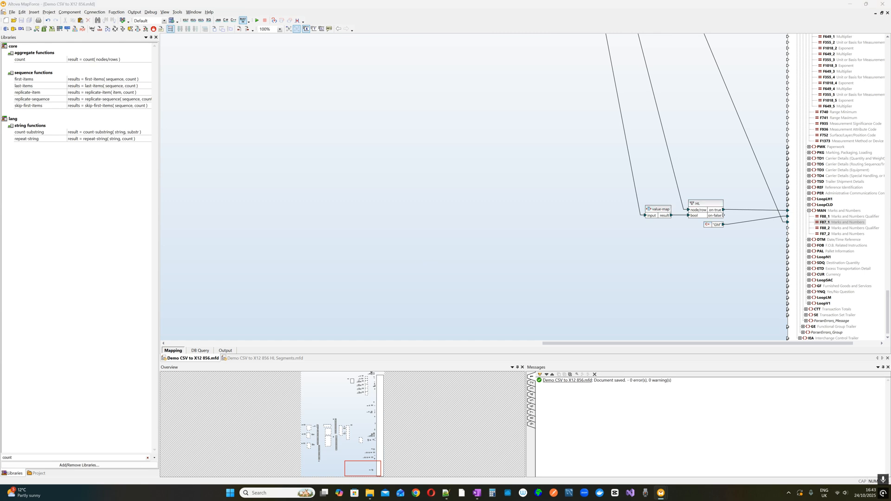
click(526, 261)
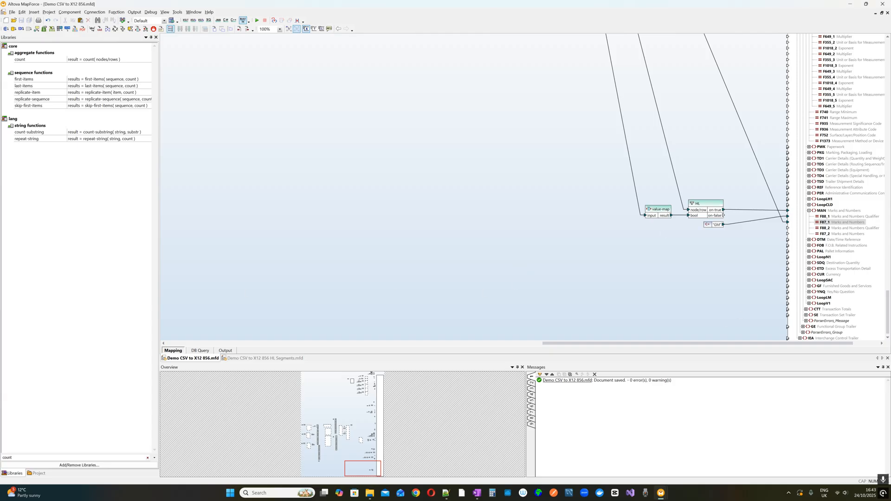
key(alt+Tab)
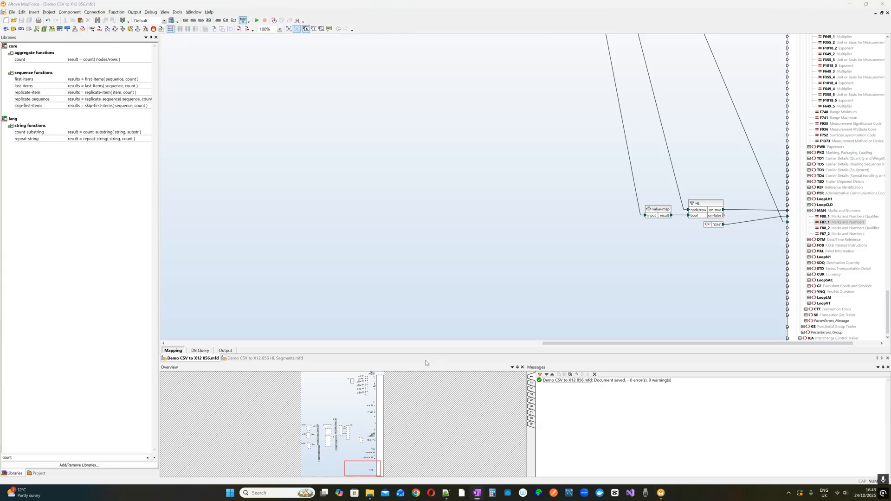
click(530, 295)
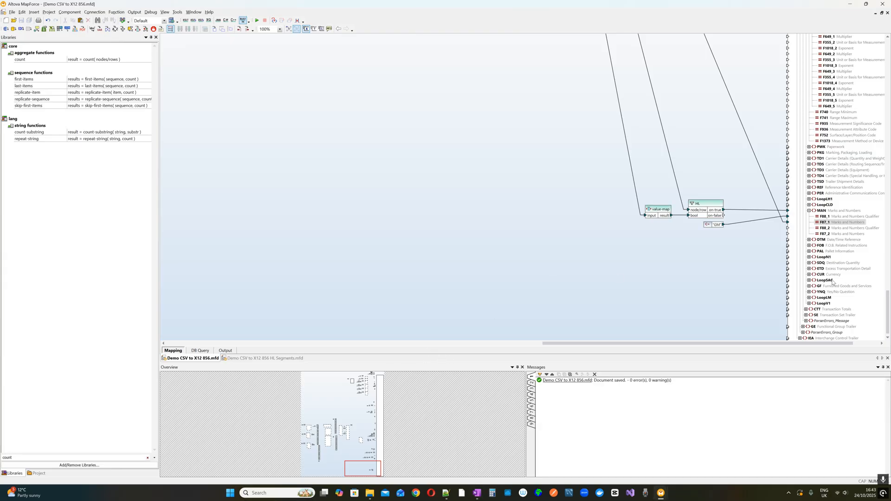
Expand CTT Transaction Totals, resize the X12 856 component to its entire content, and select F354 Number of Line Items
scroll(834, 282, down, 1)
click(806, 301)
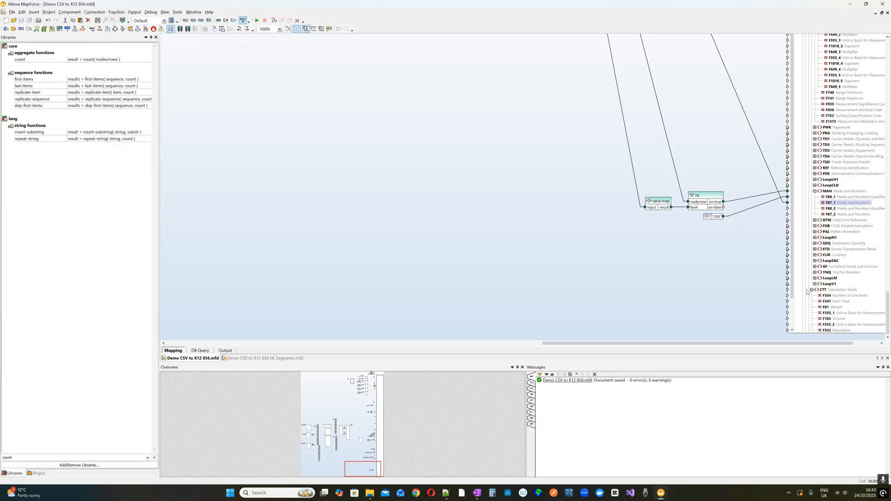
drag(831, 342, 875, 341)
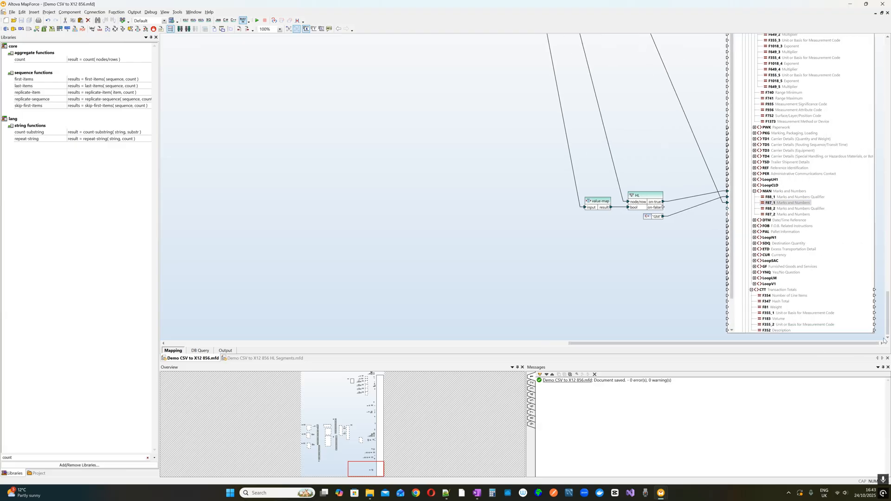
click(875, 332)
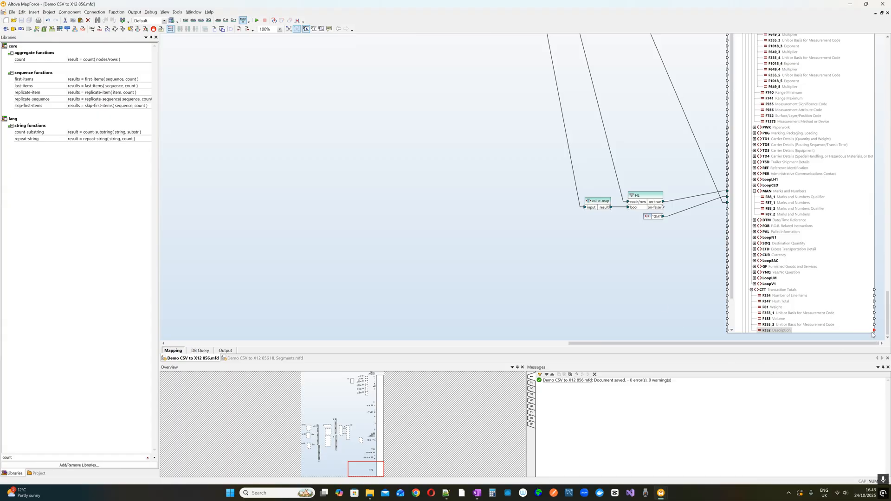
double_click(874, 333)
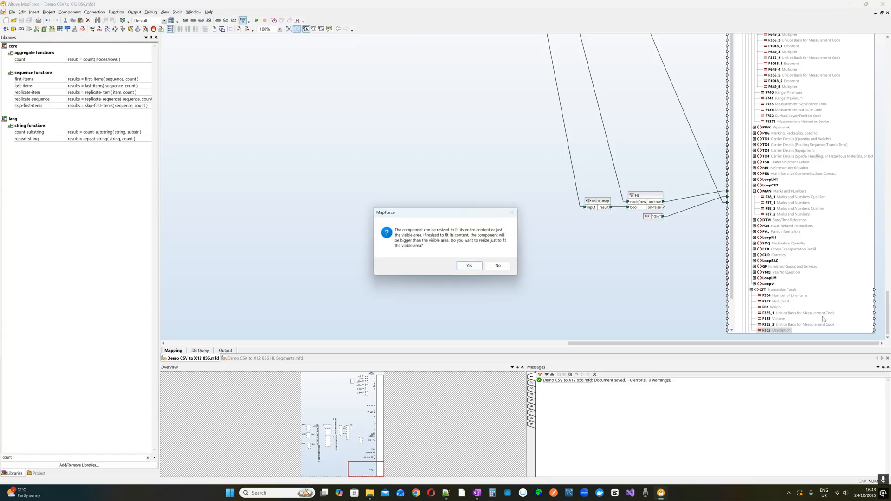
click(497, 268)
scroll(601, 259, down, 2)
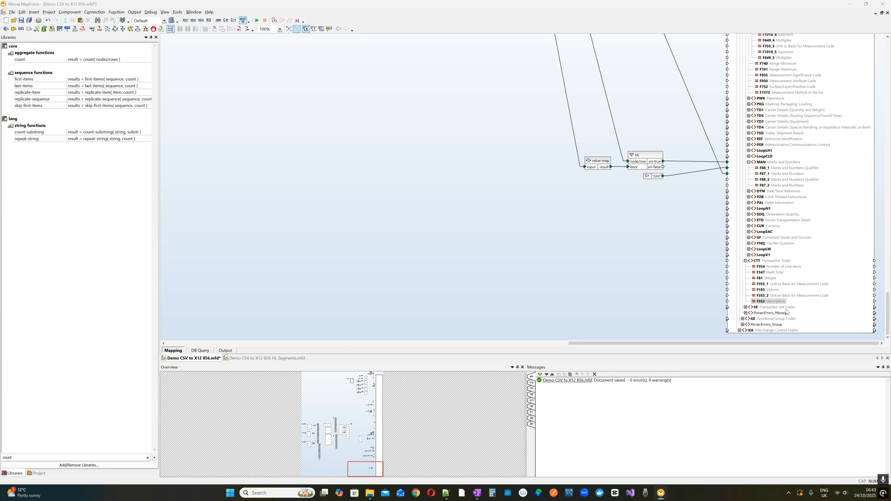
click(781, 269)
click(781, 269)
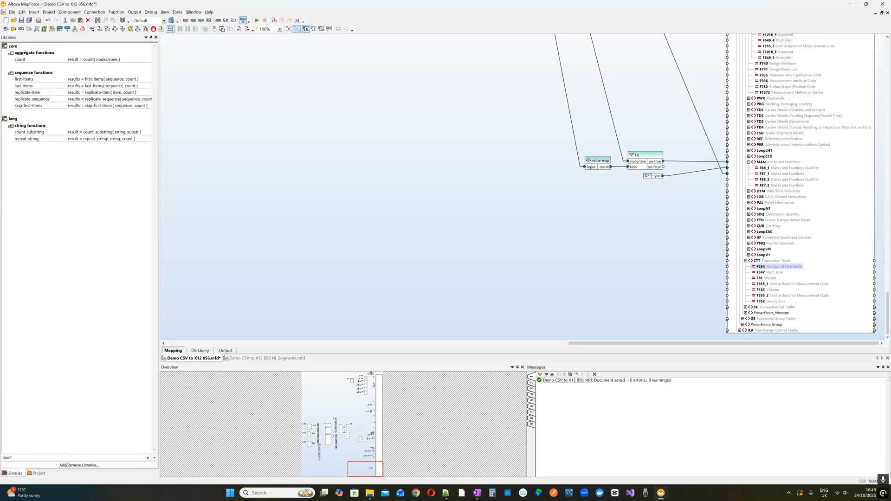
Add a count function that feeds CTT's F354 Number of Line Items, with the HL variable's HL node as its nodes/rows input
click(63, 251)
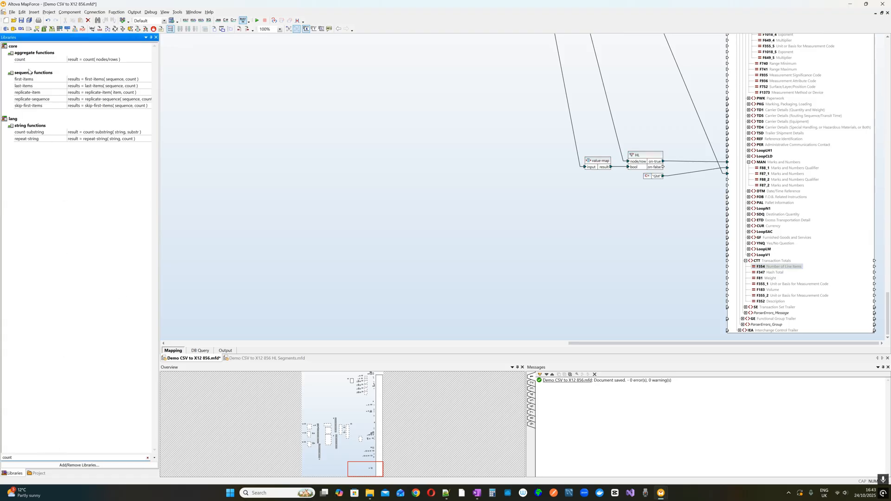
drag(21, 60, 739, 270)
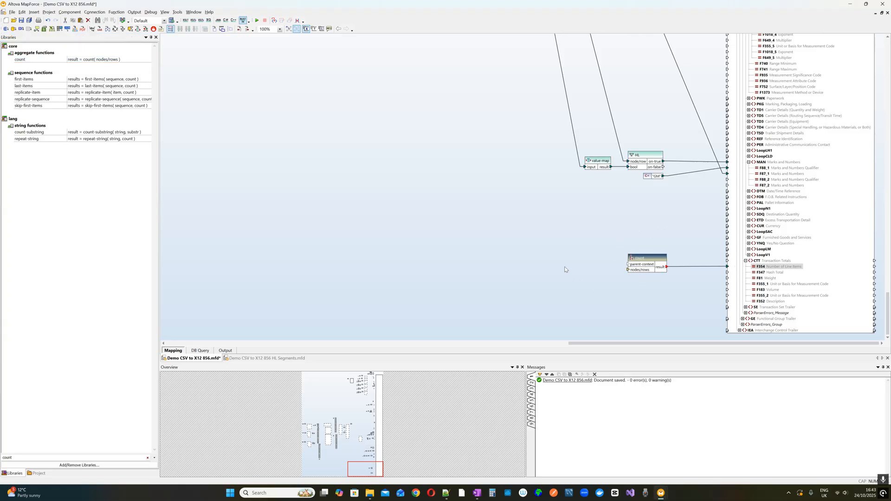
scroll(564, 264, up, 5)
scroll(561, 260, down, 4)
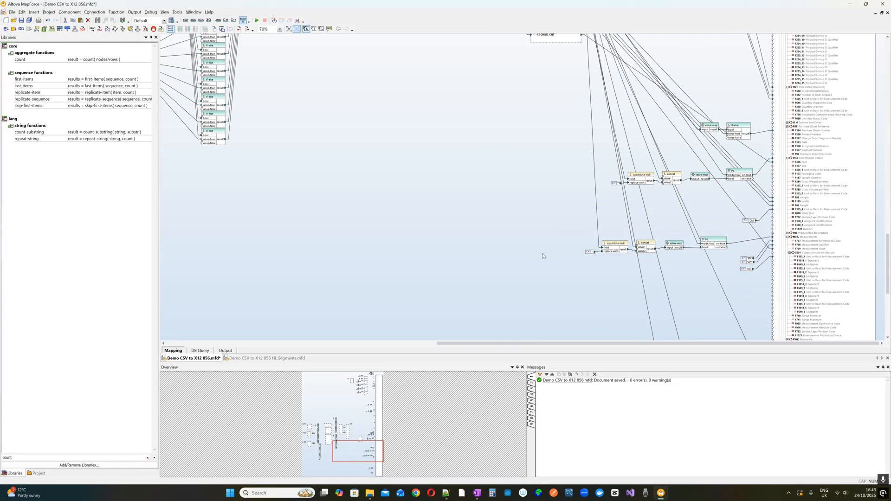
click(545, 120)
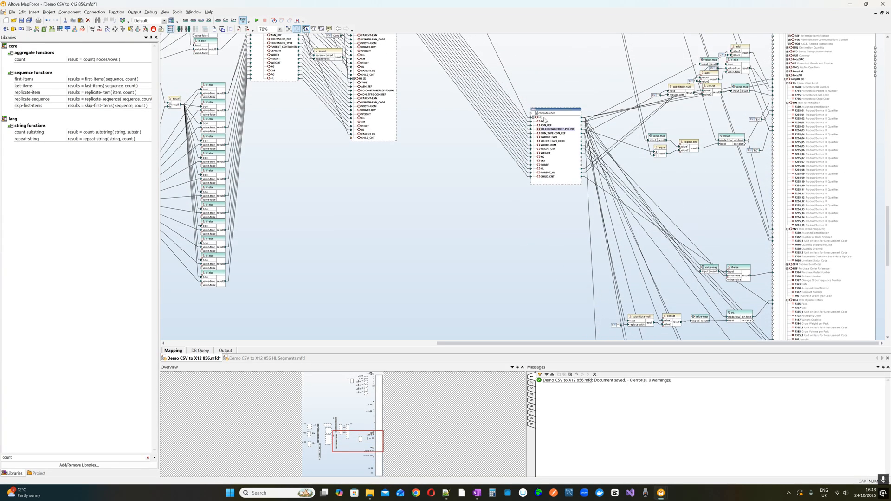
drag(541, 125, 706, 239)
scroll(706, 238, up, 2)
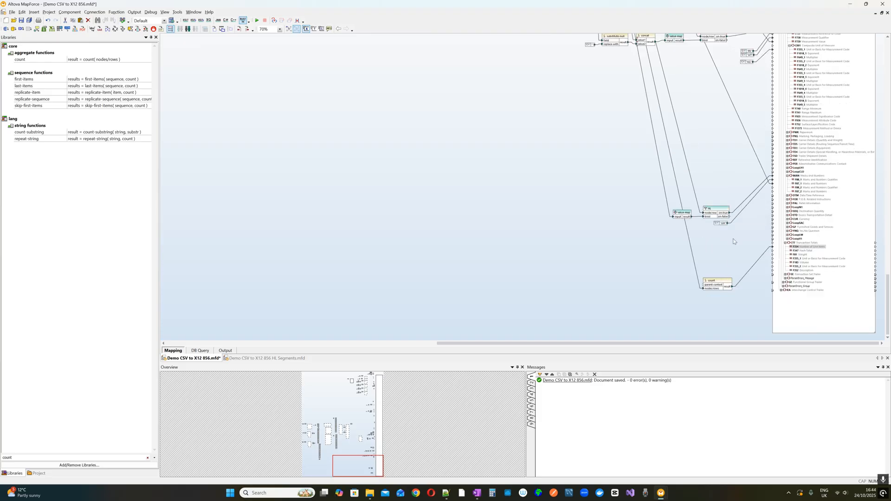
Preview the output and compare the CTT line-item total with the HL segments, including the shipment-level HL
scroll(743, 240, up, 10)
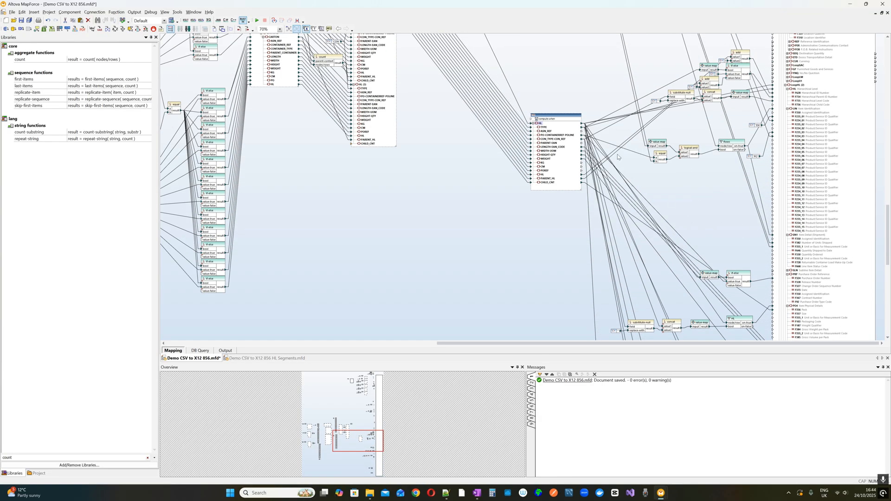
scroll(691, 159, up, 1)
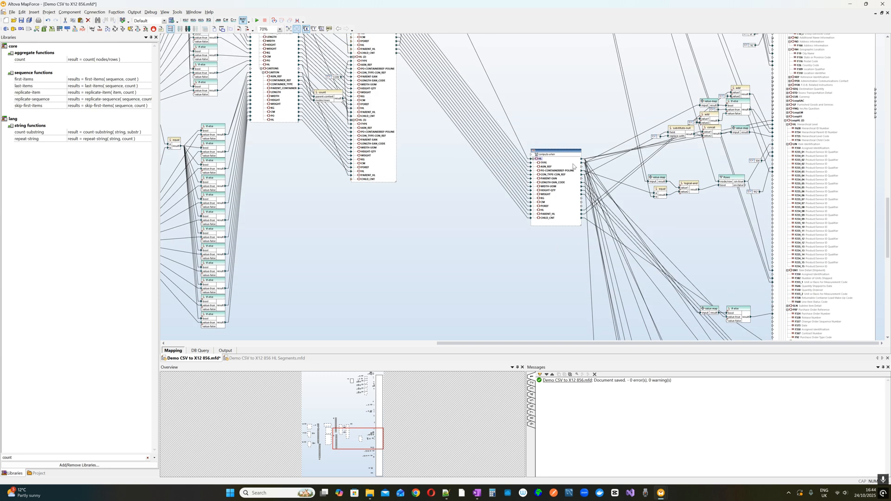
scroll(574, 166, up, 5)
drag(548, 344, 614, 361)
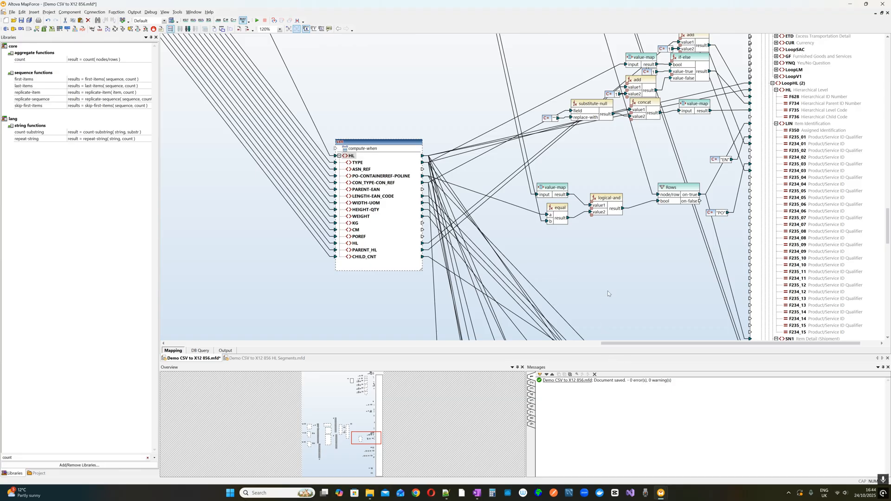
scroll(608, 293, up, 3)
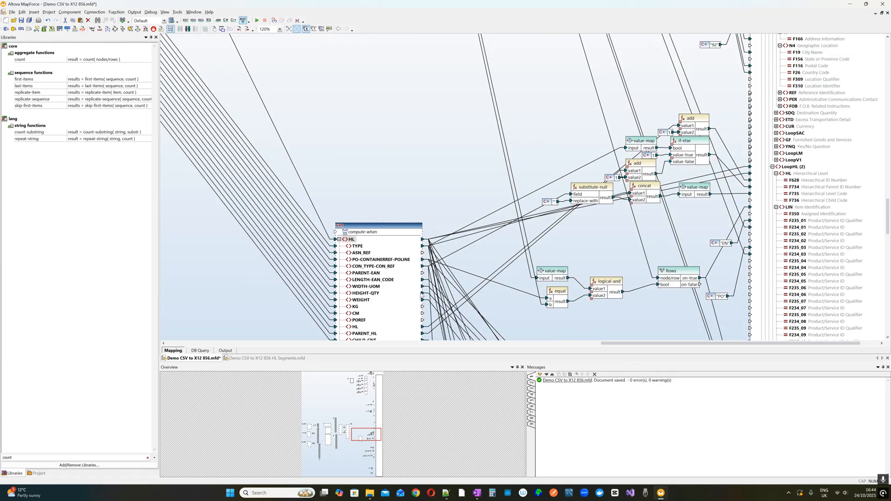
click(231, 351)
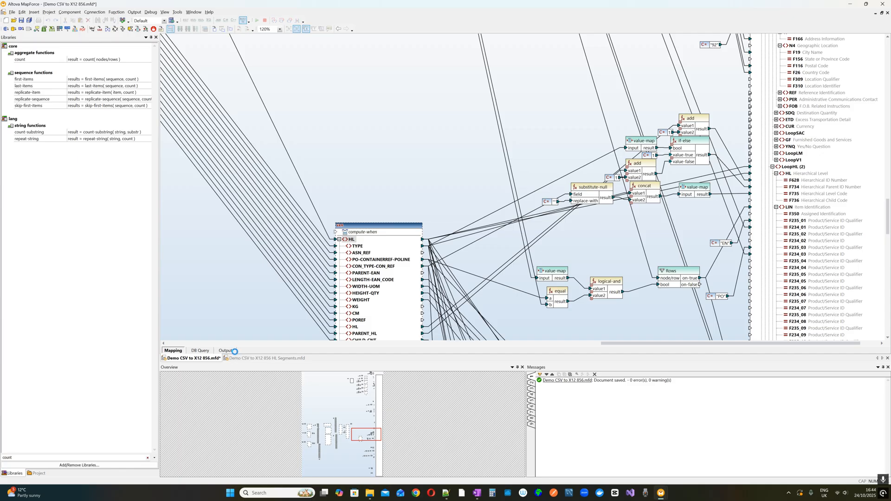
drag(201, 68, 180, 67)
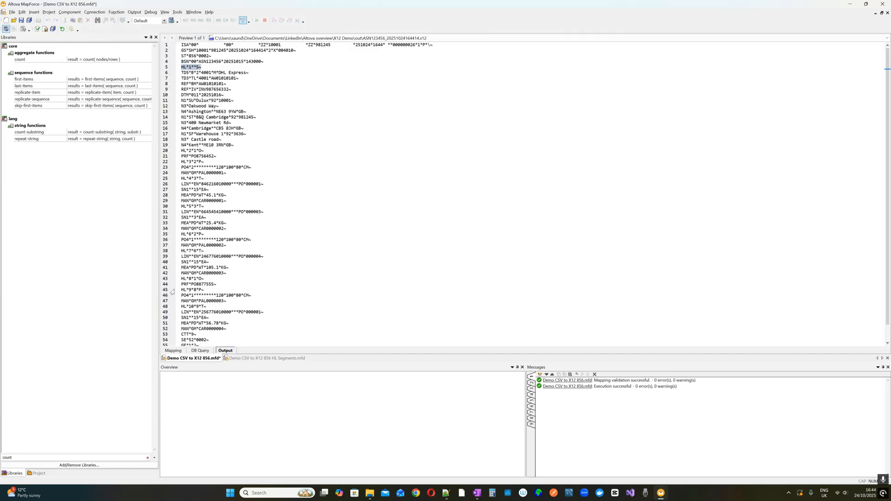
click(173, 351)
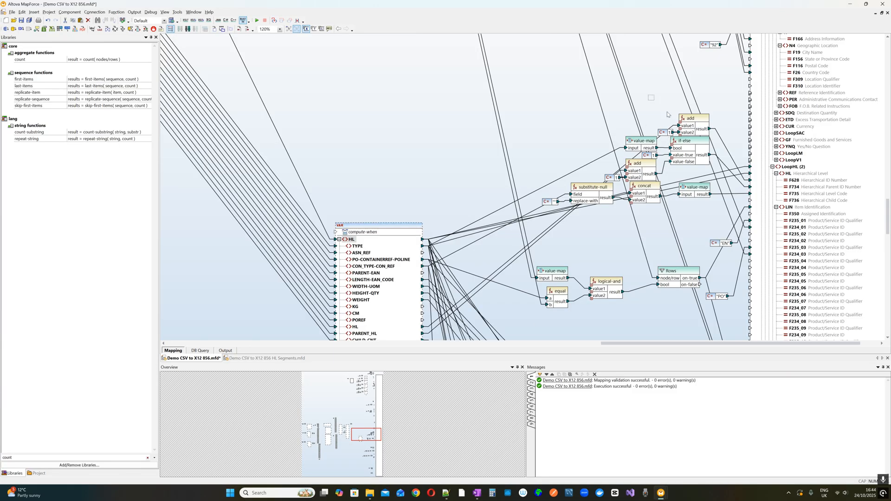
Duplicate the add function with its constant 1 near CTT and route the count result through it to F354
drag(648, 96, 710, 139)
scroll(698, 145, down, 15)
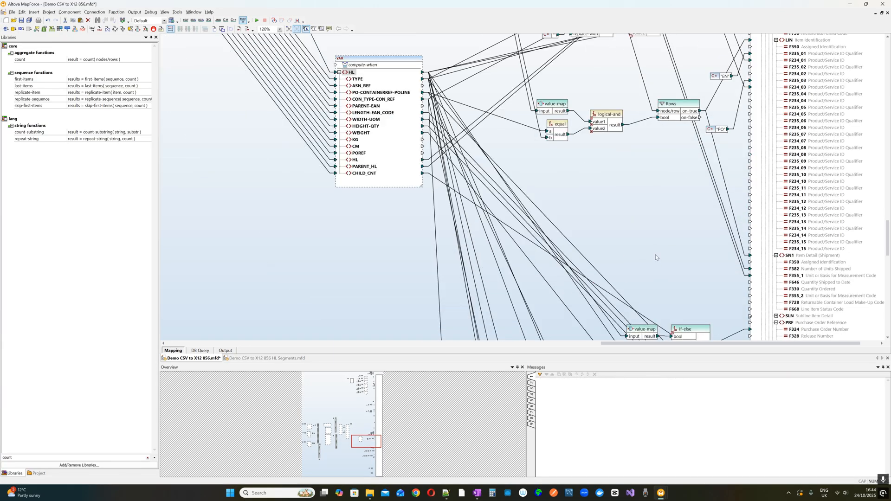
right_click(687, 216)
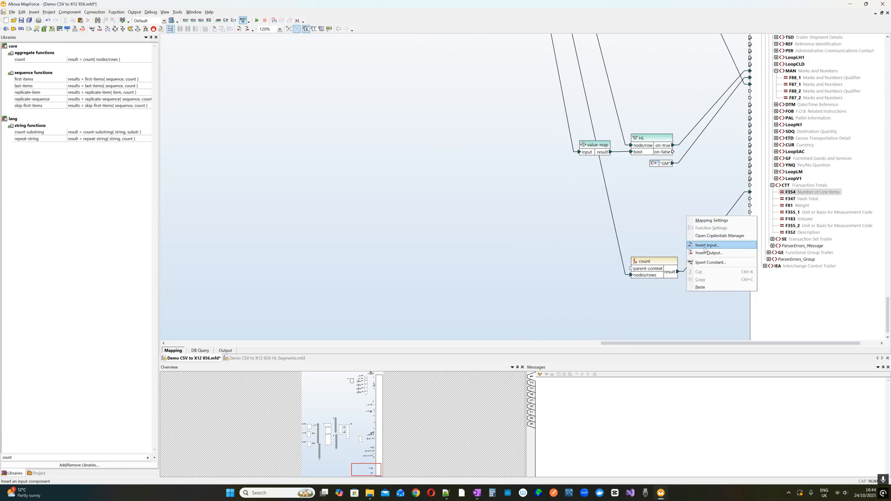
click(701, 285)
drag(679, 272, 708, 227)
drag(663, 266, 677, 219)
drag(739, 232, 751, 192)
click(377, 260)
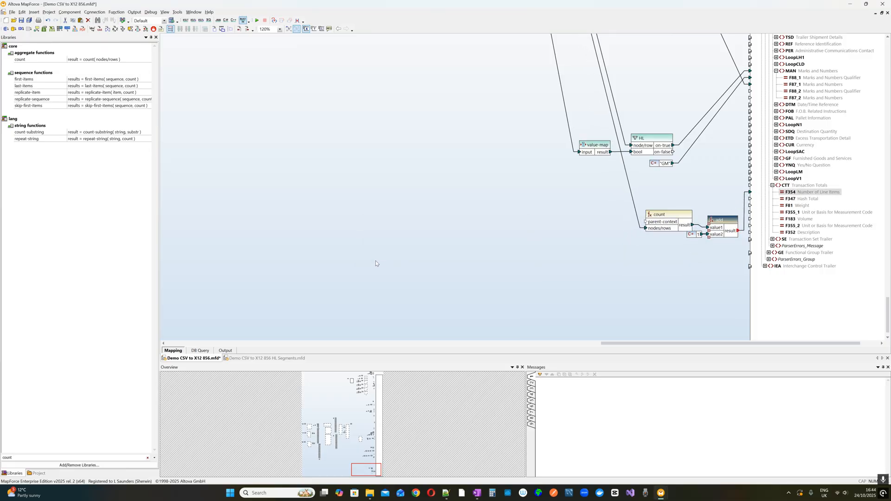
Preview the output and examine the CTT total, the SE, GE and IEA trailers, and the matching ISA control number
click(225, 351)
scroll(523, 194, up, 4)
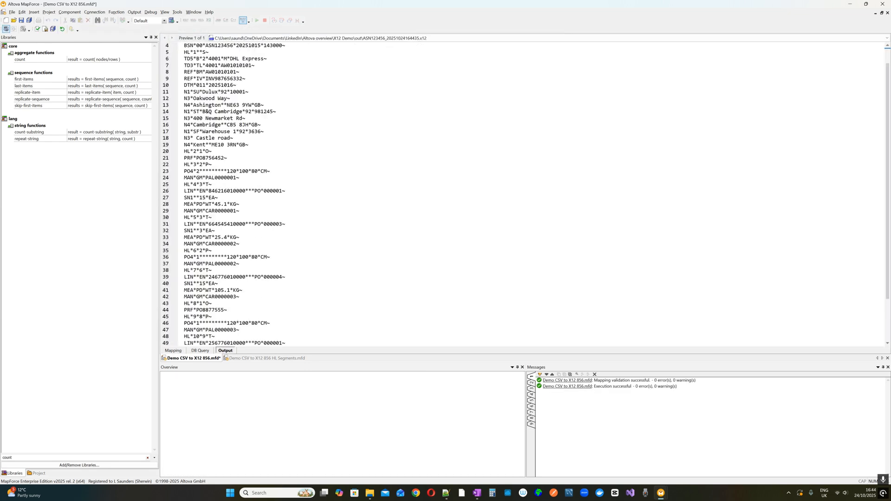
scroll(523, 194, down, 6)
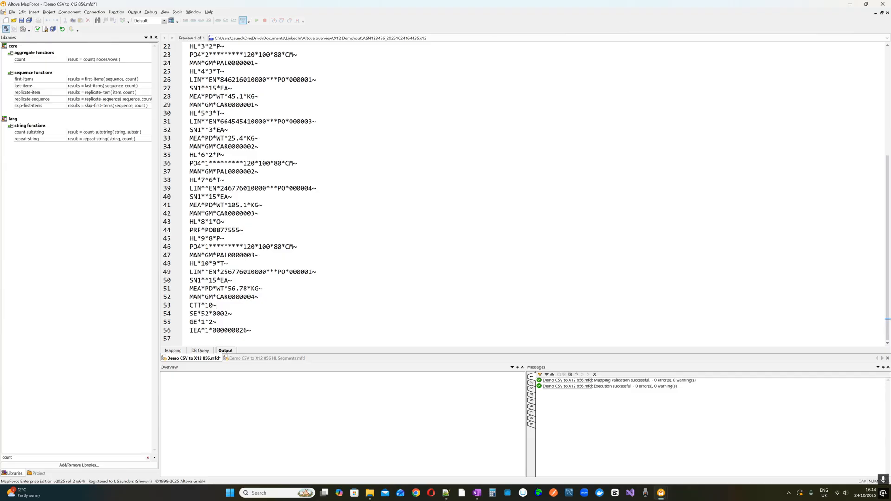
drag(217, 305, 251, 331)
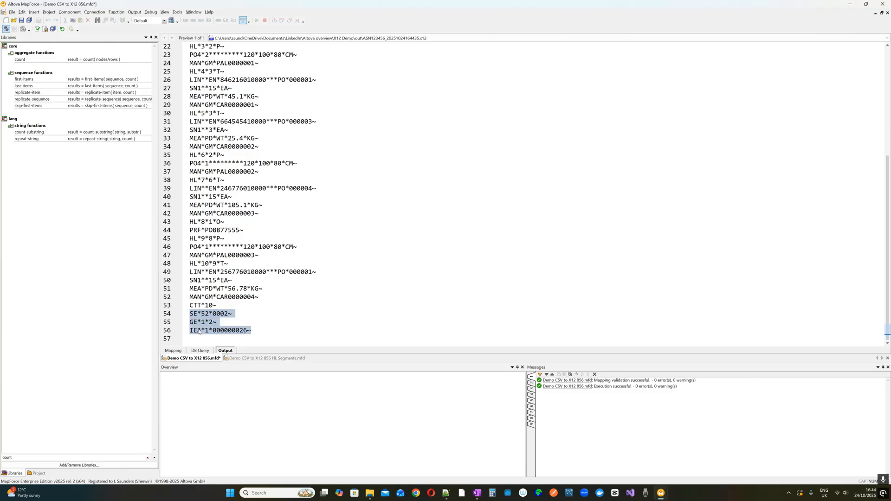
click(216, 322)
double_click(240, 330)
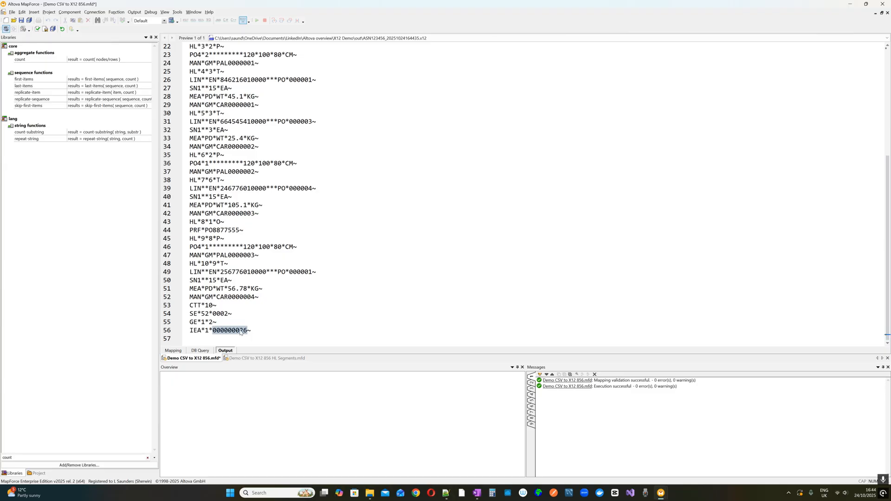
scroll(725, 209, up, 7)
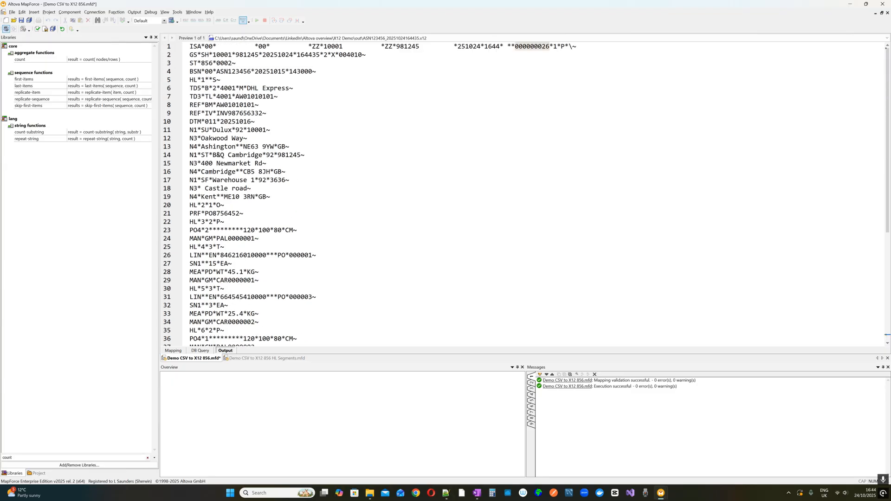
scroll(418, 116, down, 7)
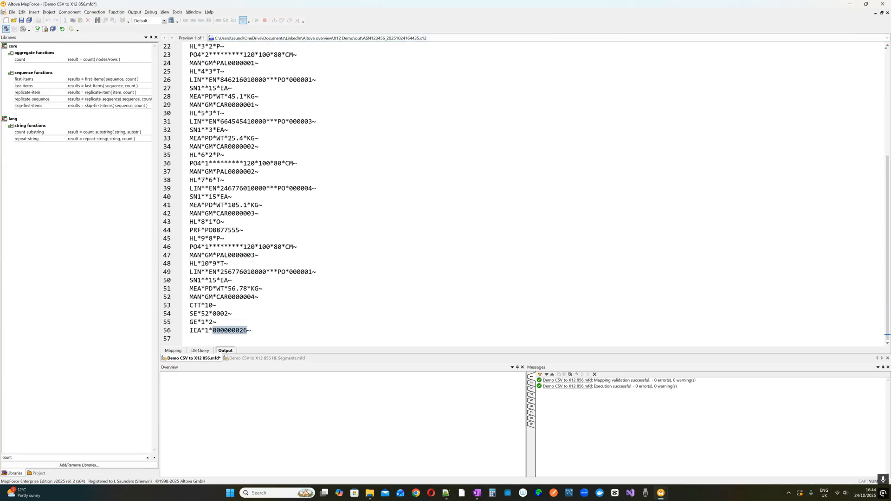
drag(189, 314, 224, 319)
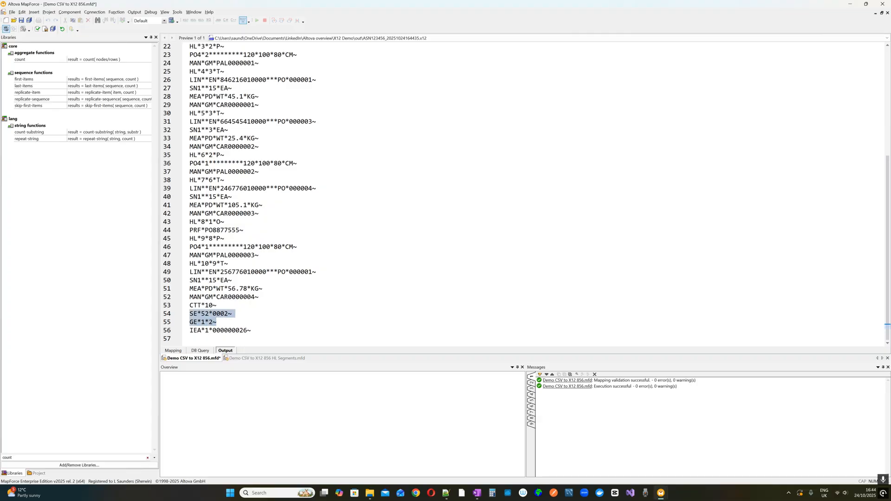
Return to the mapping design and save the mapping with the adjusted CTT count
click(176, 351)
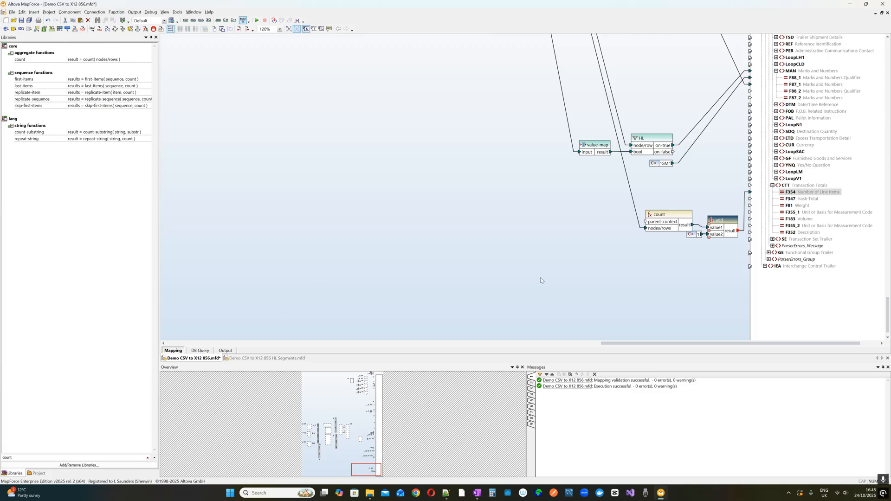
key(ctrl+s)
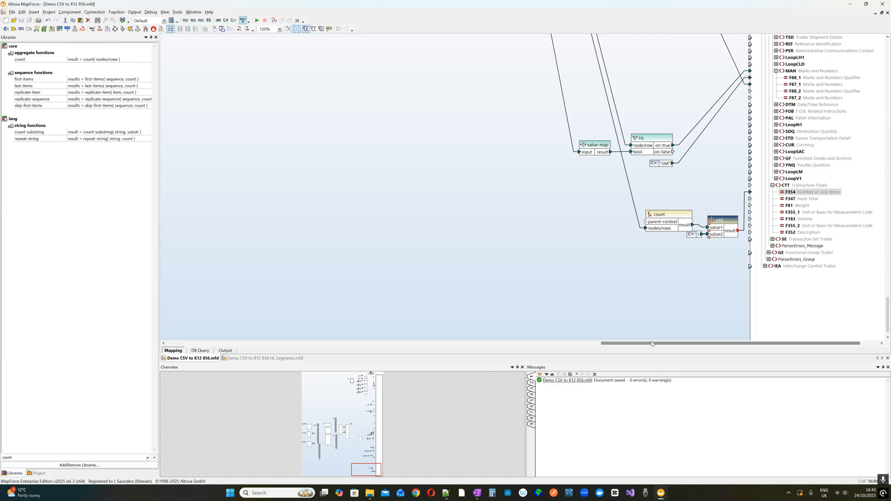
scroll(519, 306, right, 1)
scroll(492, 303, down, 3)
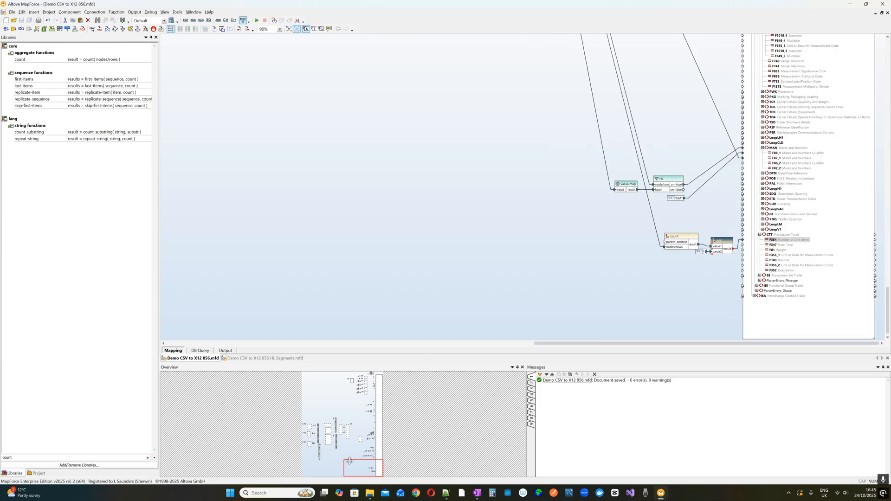
mouse_move(352, 475)
mouse_down()
mouse_move(347, 441)
mouse_move(358, 384)
mouse_move(360, 410)
mouse_move(337, 415)
mouse_move(325, 444)
mouse_move(355, 443)
mouse_move(365, 463)
mouse_up()
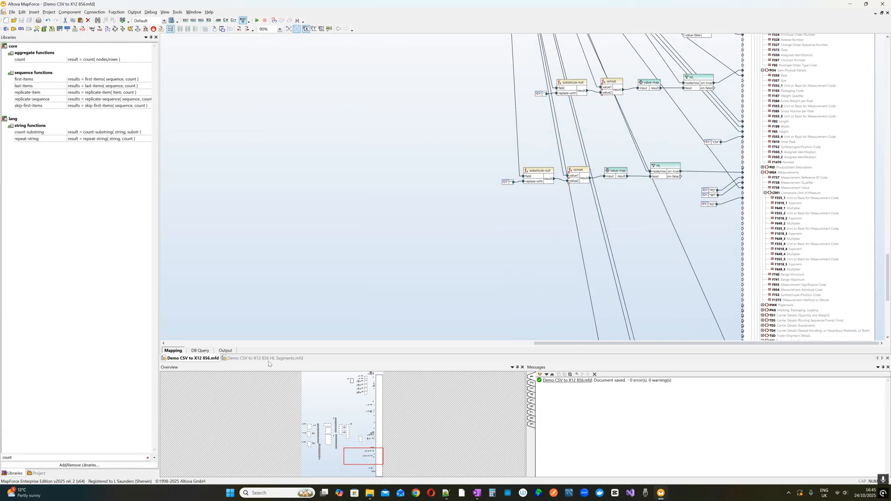
Preview the final X12 856 output and examine the HL hierarchy, the MAN container references and the closing segments
click(232, 352)
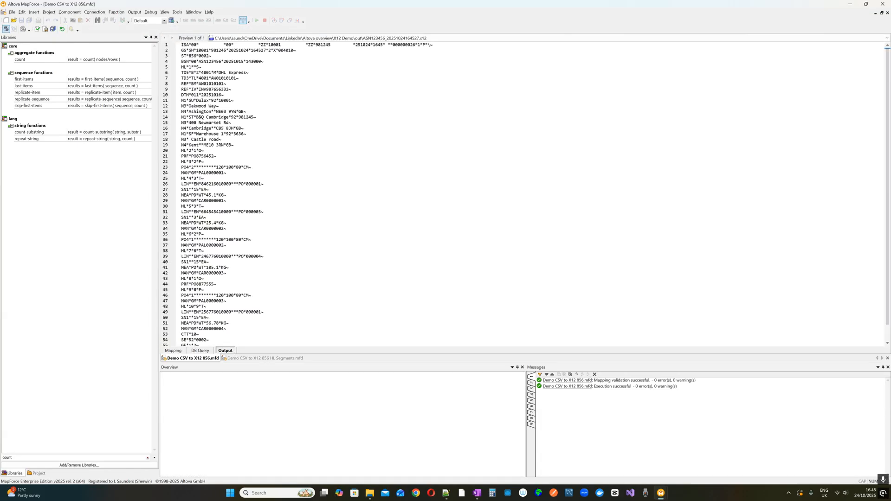
scroll(260, 185, up, 8)
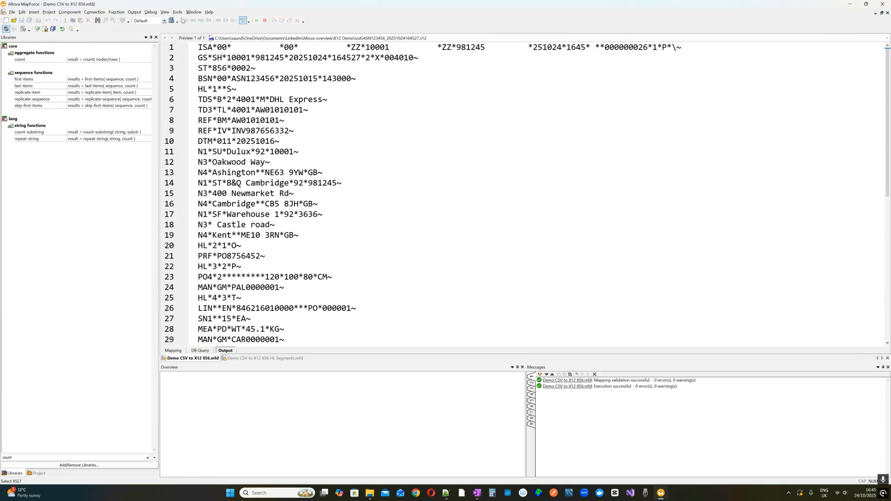
double_click(203, 90)
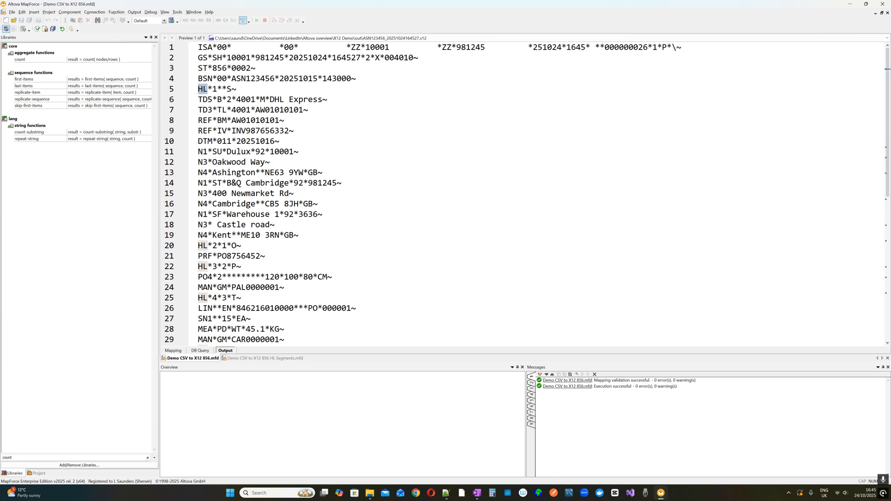
scroll(523, 194, down, 1)
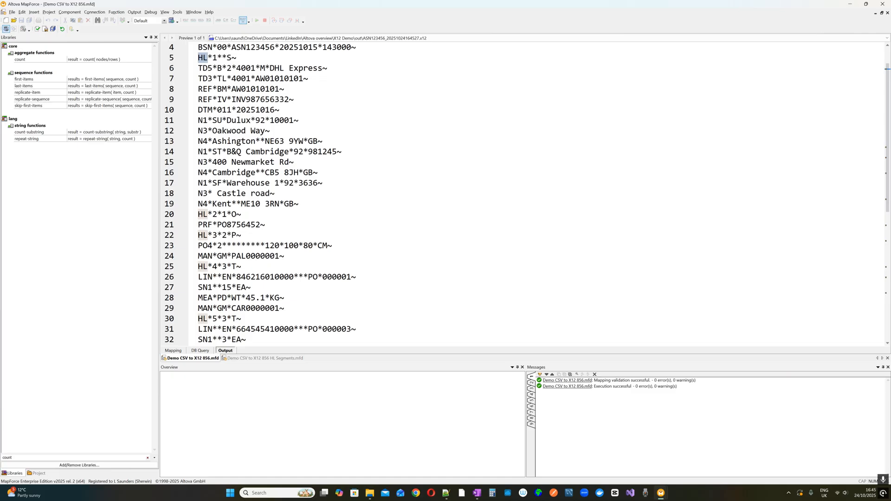
double_click(255, 256)
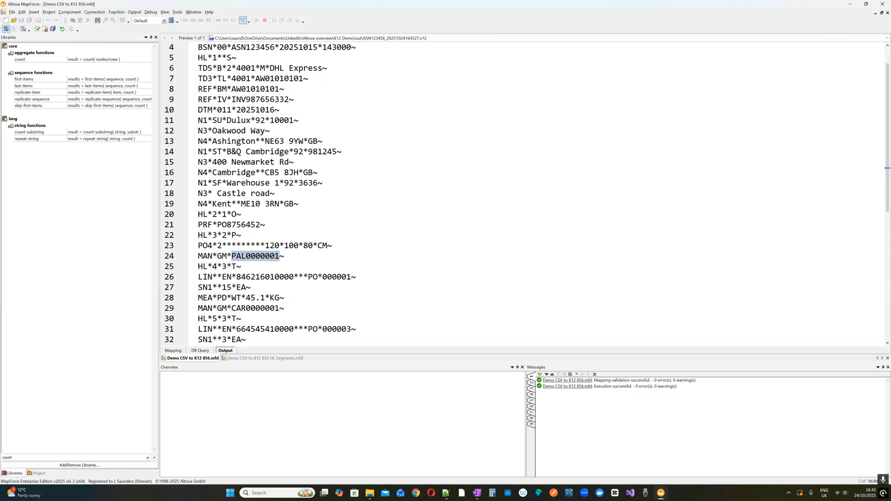
drag(199, 266, 285, 309)
scroll(527, 193, down, 2)
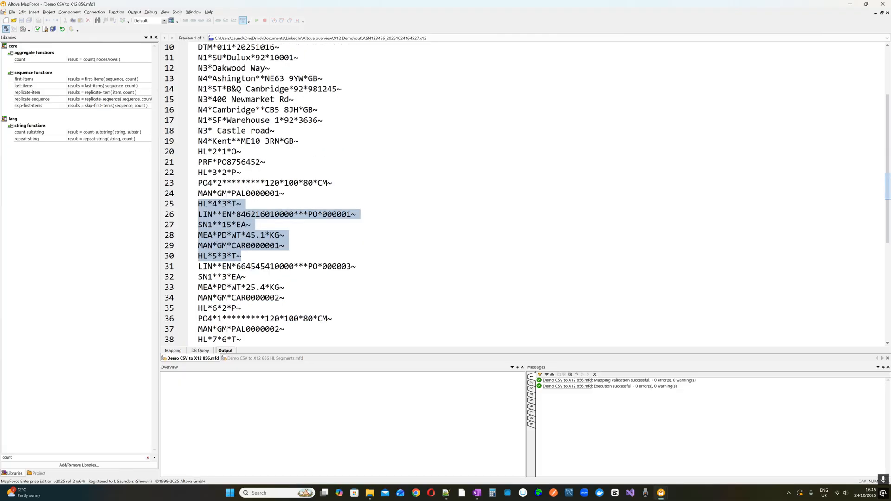
scroll(527, 192, down, 6)
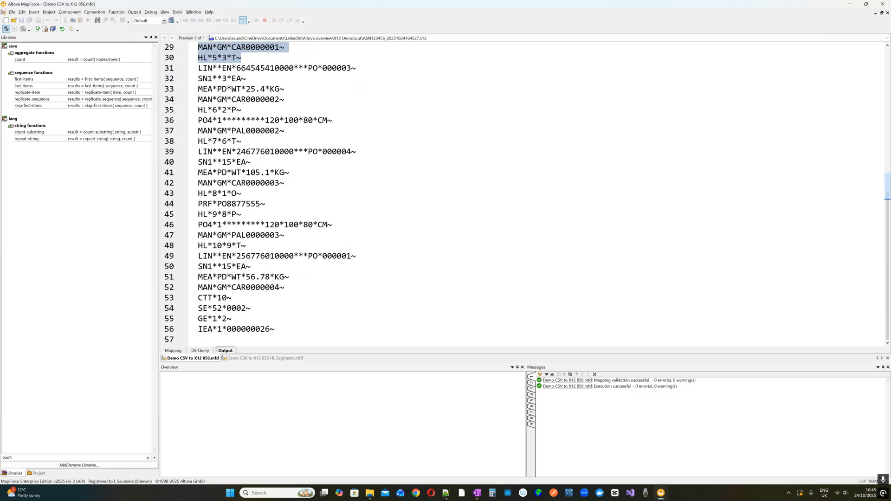
click(179, 352)
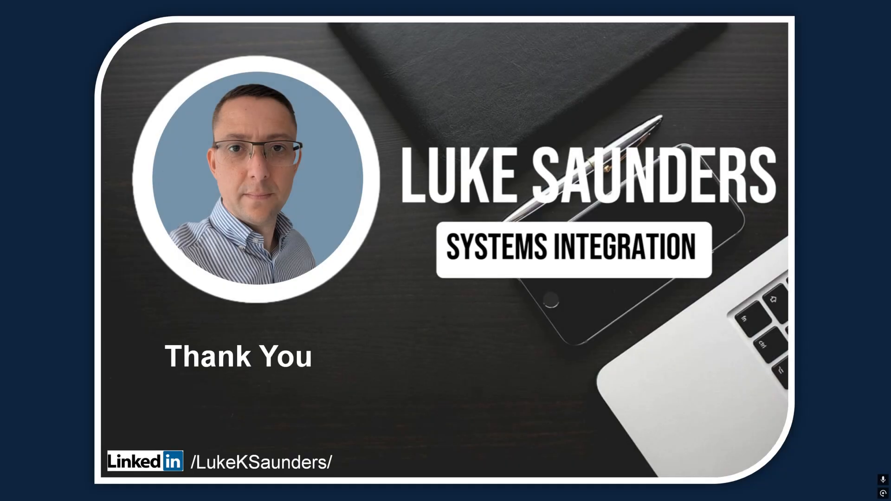